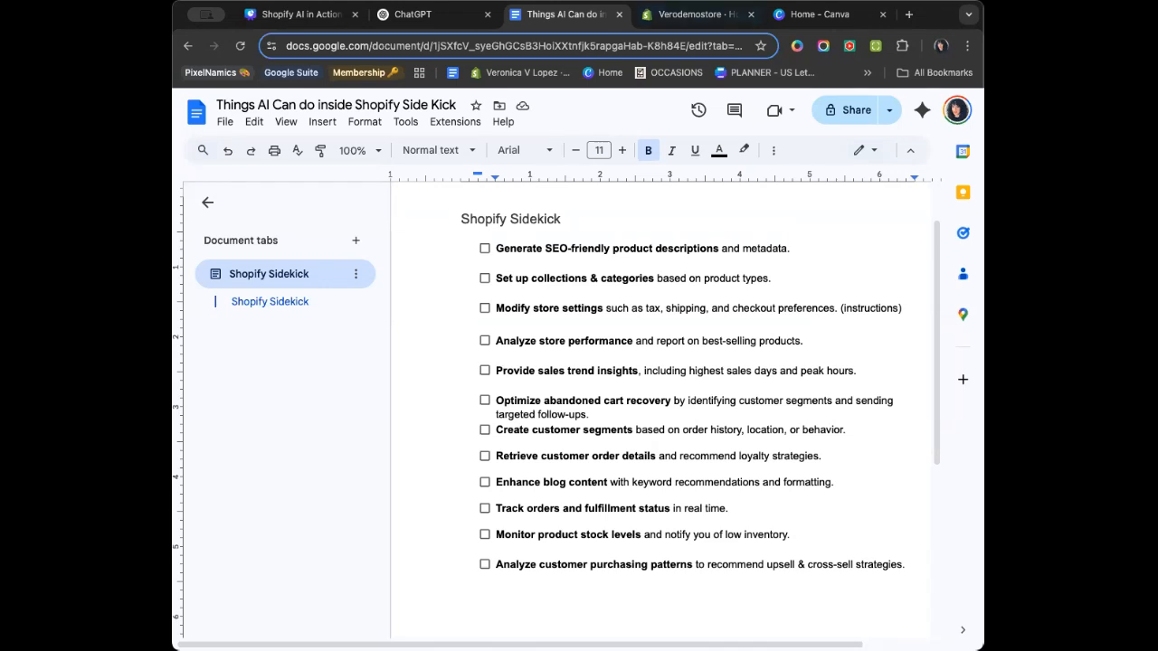
# Switch to the Shopify admin of the demo store and enlarge the page zoom by two levels.
pyautogui.click(691, 14)
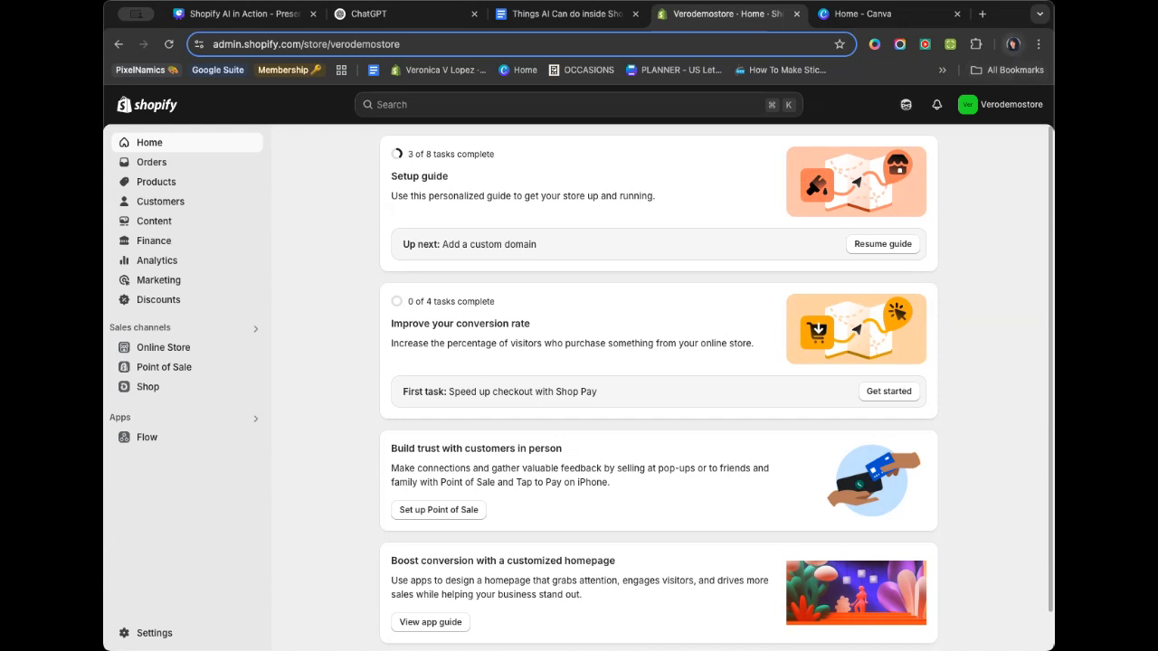
pyautogui.click(1037, 43)
pyautogui.click(996, 326)
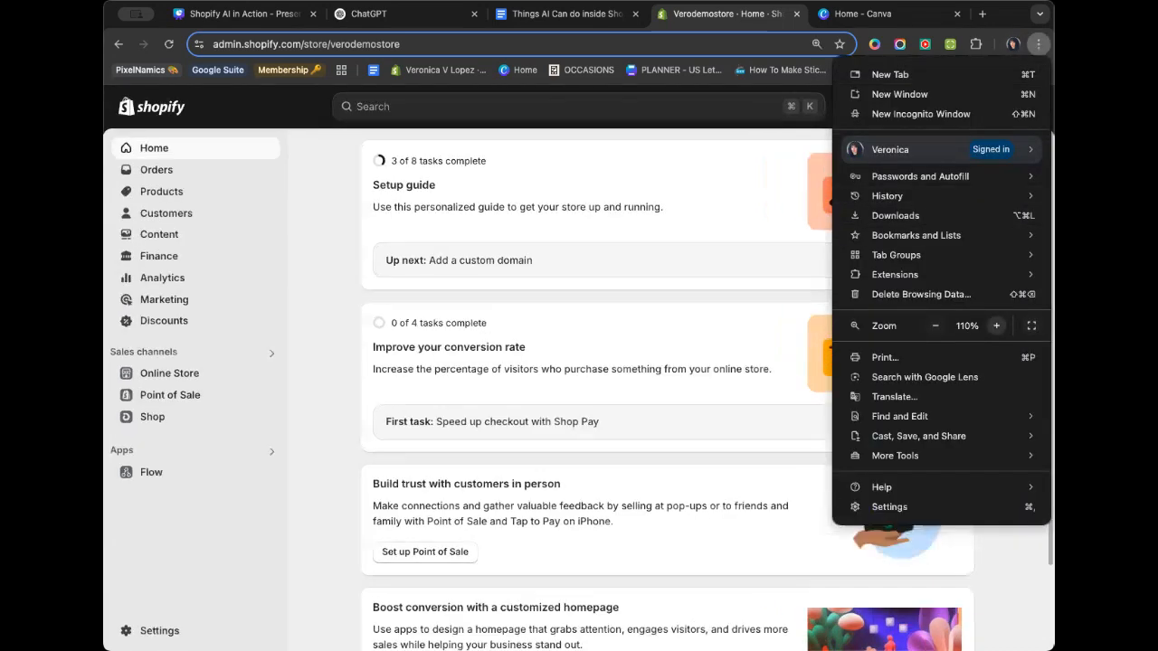
pyautogui.click(996, 326)
pyautogui.click(789, 234)
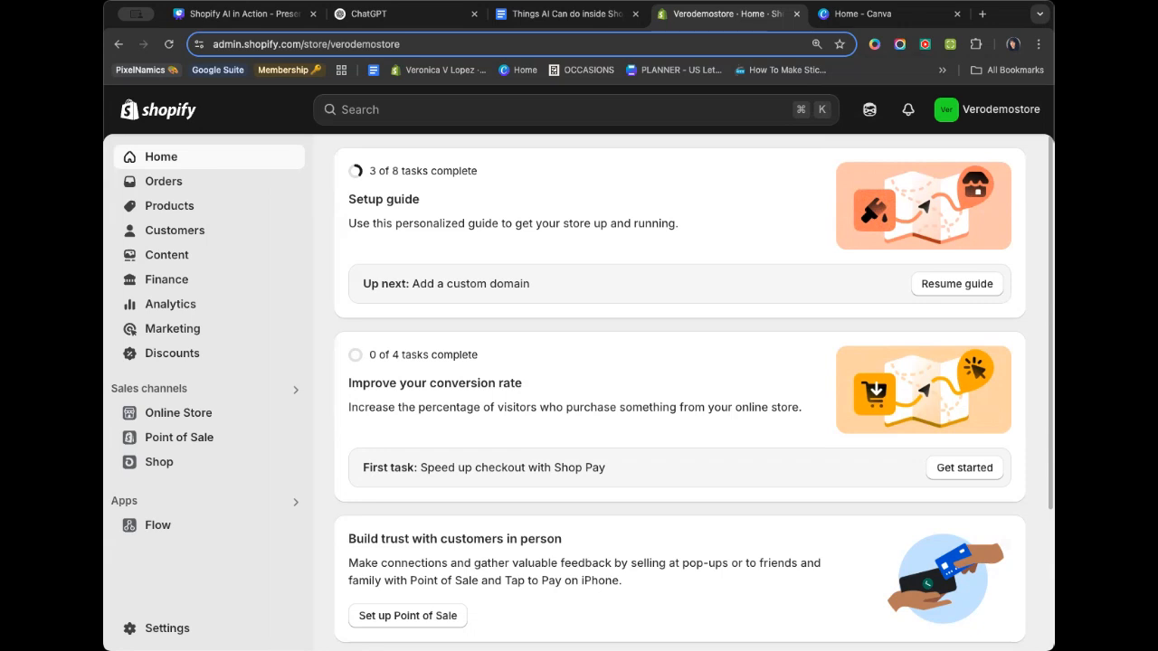
# Ask Shopify Sidekick: "Create a product page for my new organic black charcoal soap.".
pyautogui.click(869, 109)
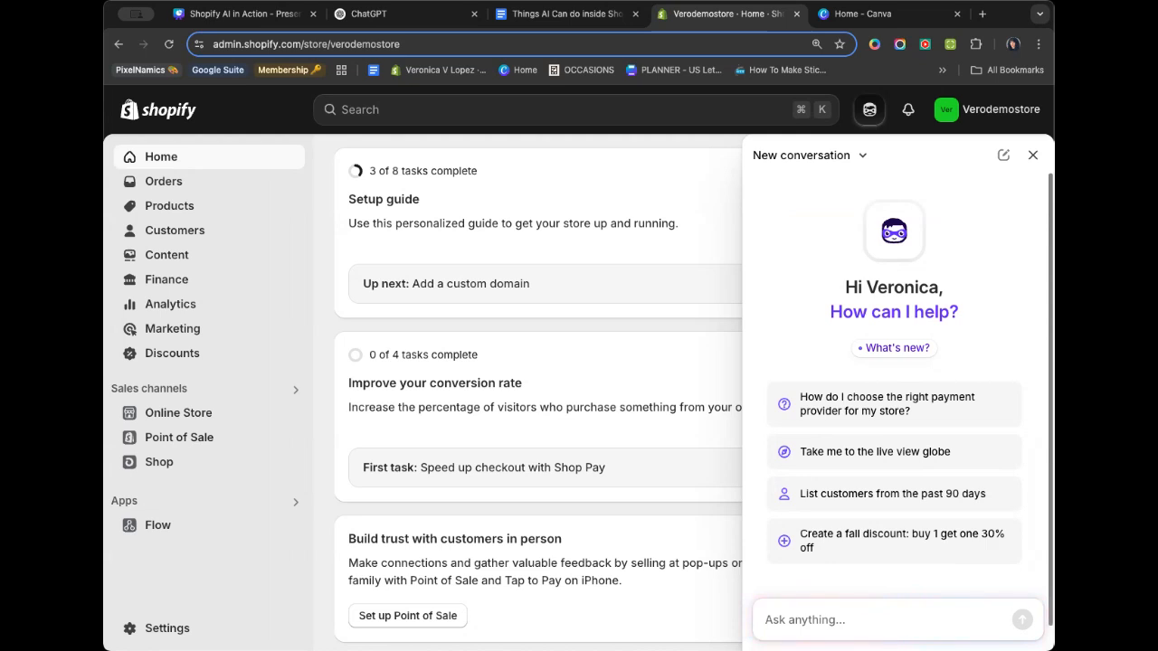
pyautogui.write('Cre')
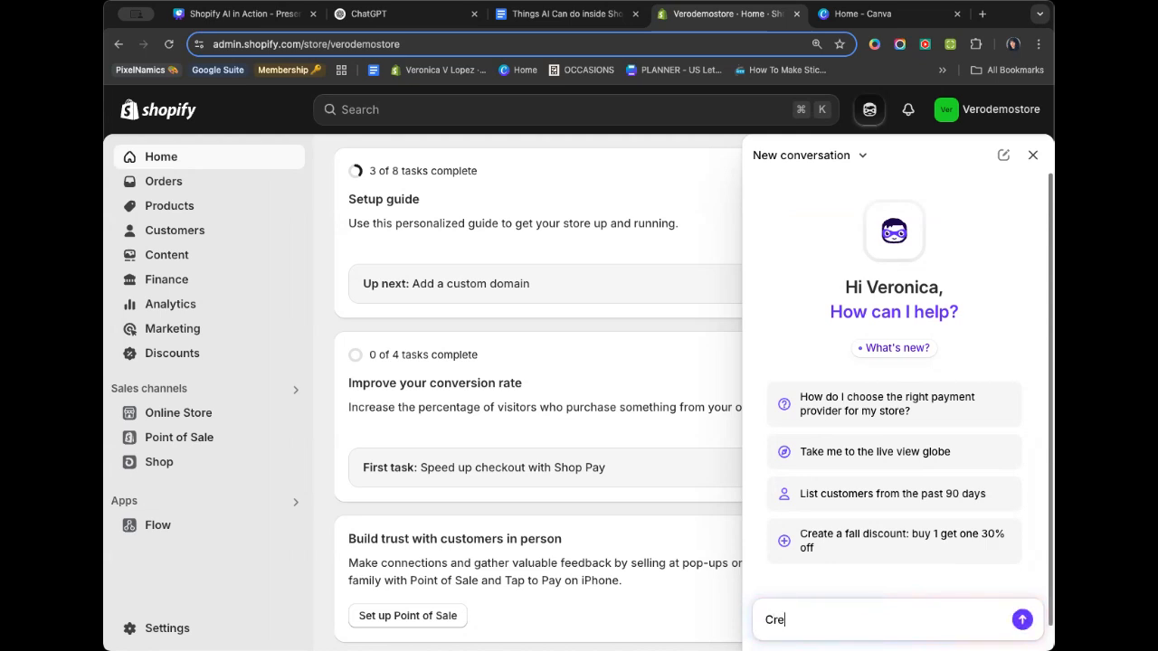
pyautogui.write('ate a product page for my ')
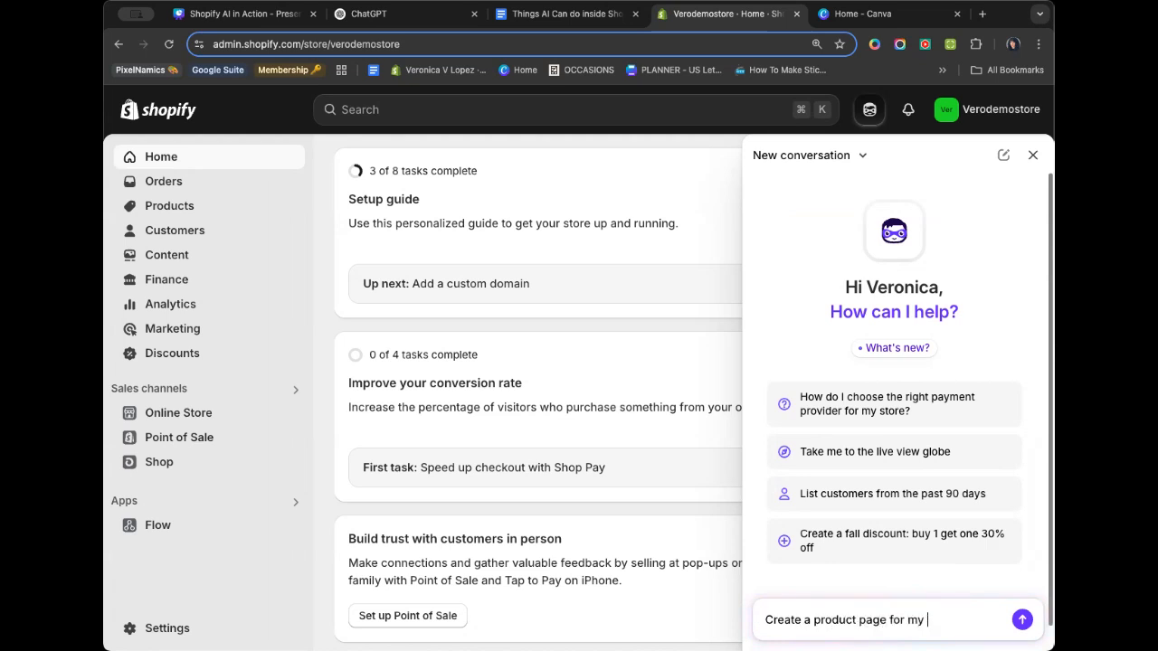
pyautogui.write('new organic ')
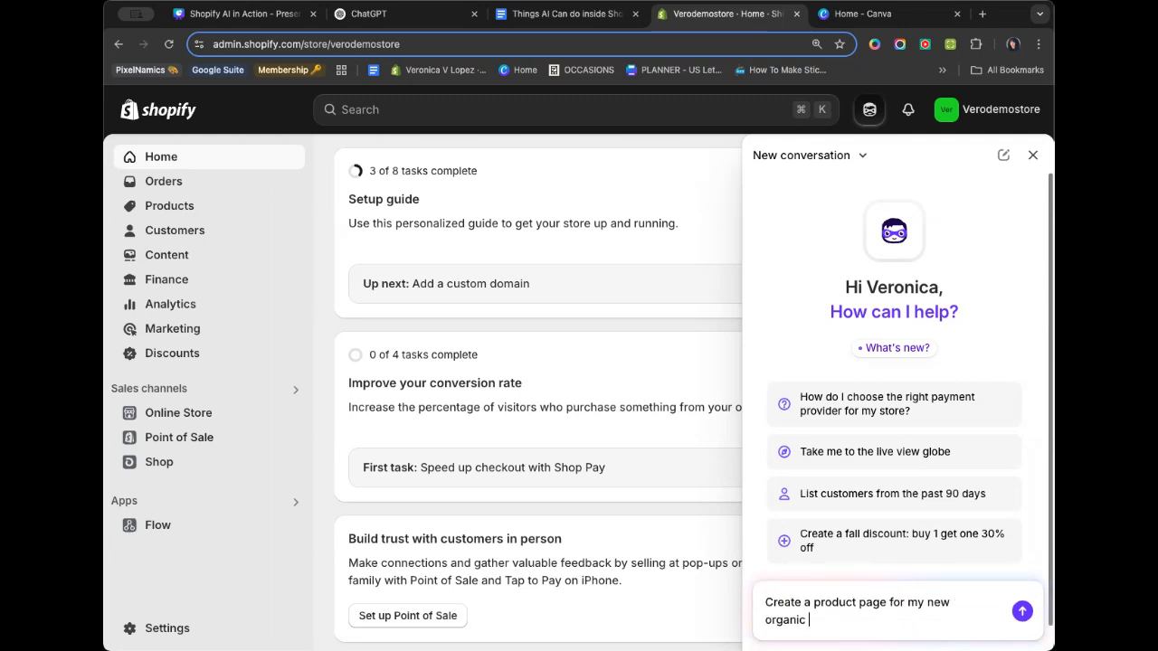
pyautogui.write('black charcoal soap.')
pyautogui.press('Return')
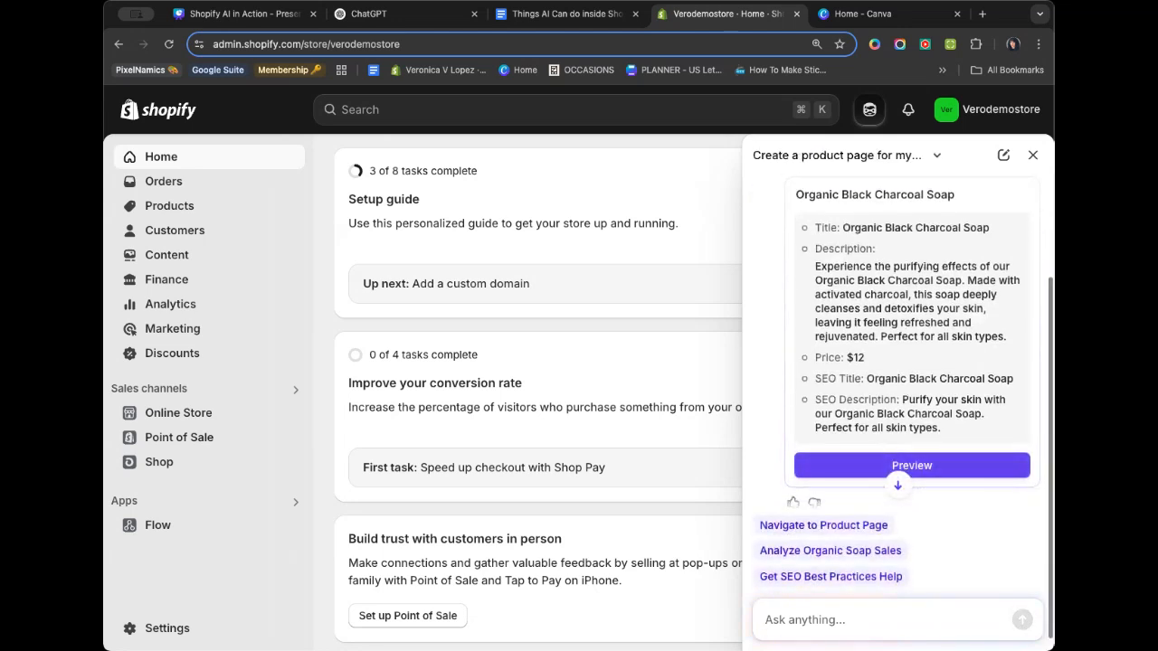
# Load Sidekick's Organic Black Charcoal Soap draft into the product form, close the assistant, and review the filled-in fields.
pyautogui.click(912, 465)
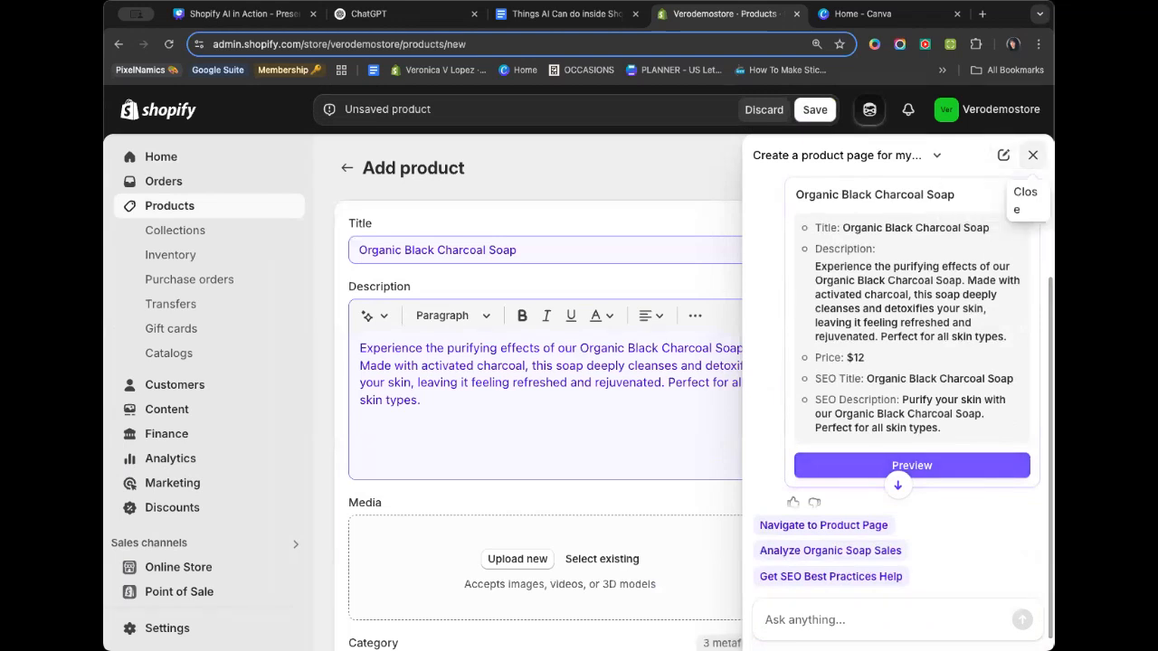
pyautogui.click(1032, 155)
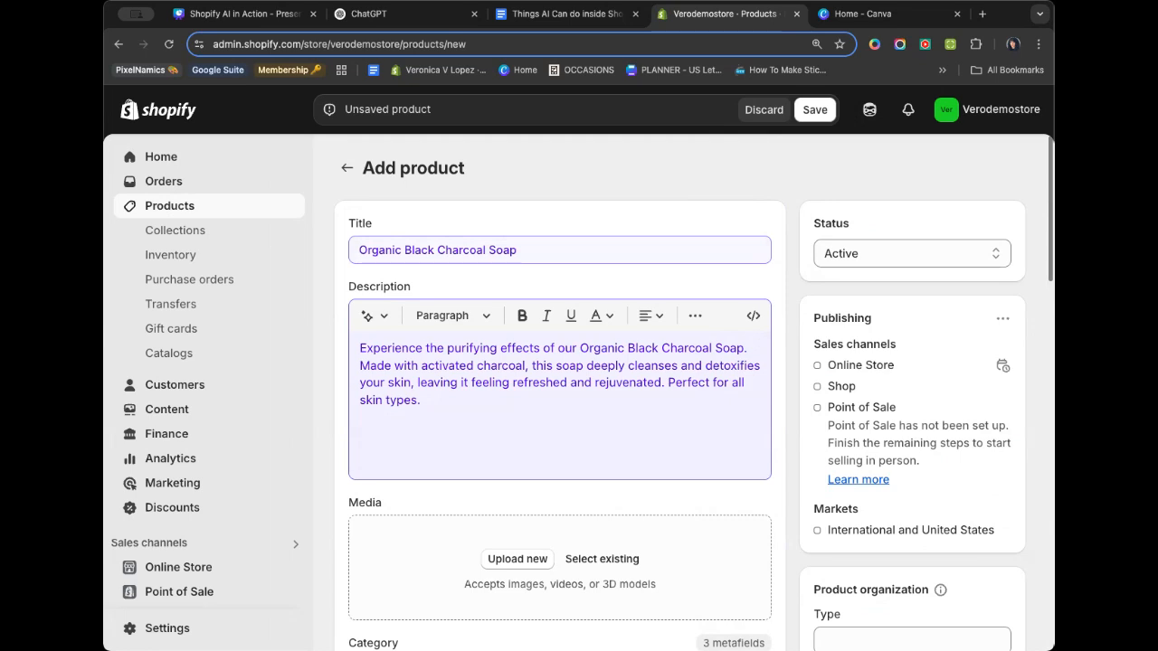
pyautogui.scroll(-5, 559, 389)
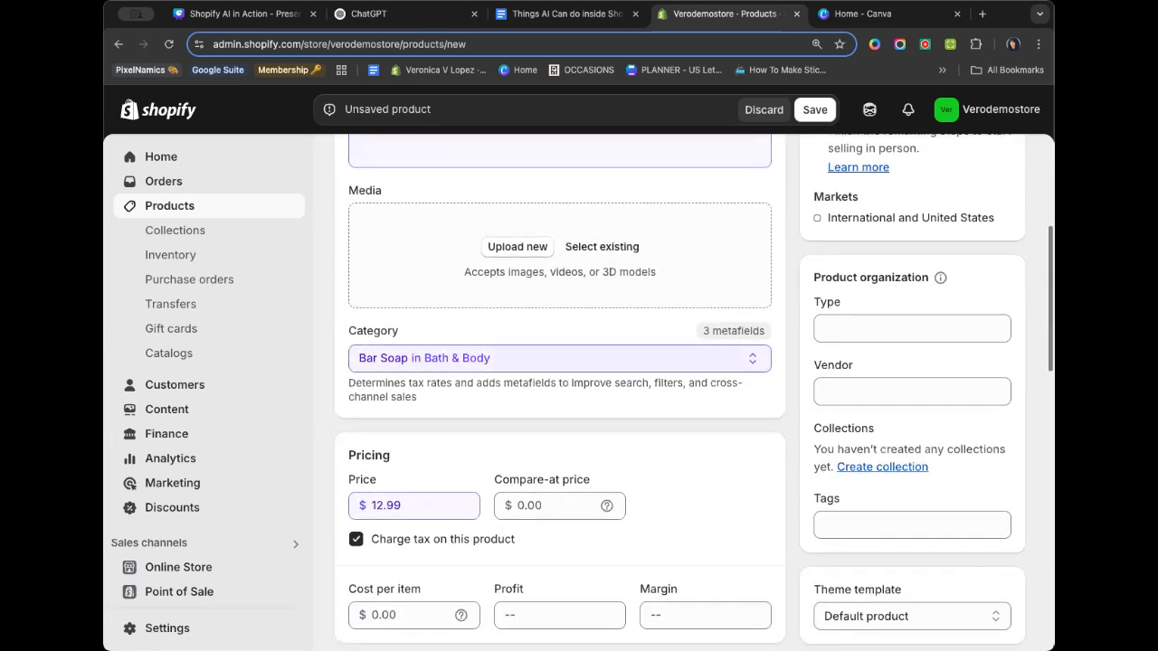
pyautogui.scroll(-1, 559, 388)
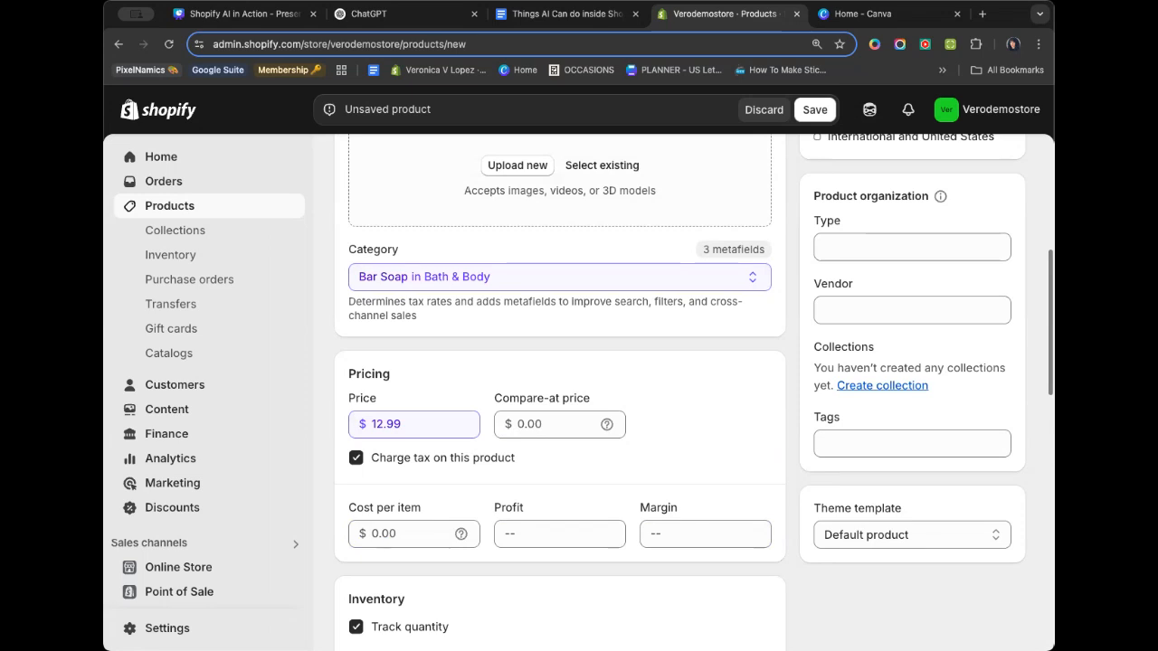
pyautogui.scroll(-2, 558, 389)
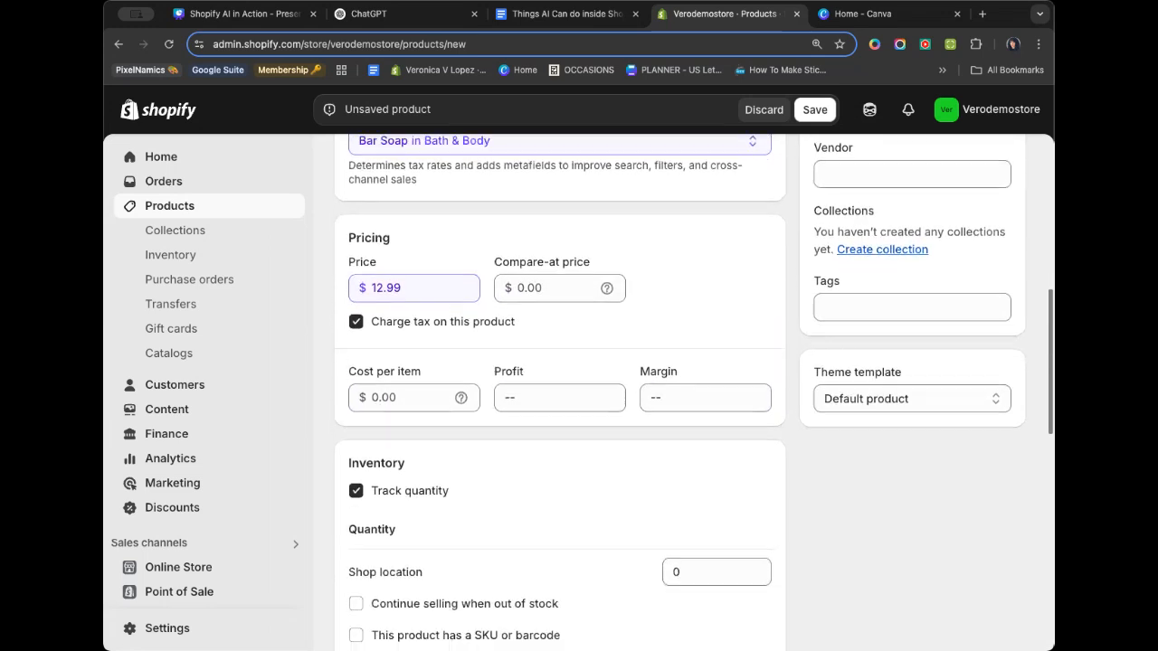
pyautogui.scroll(-7, 559, 389)
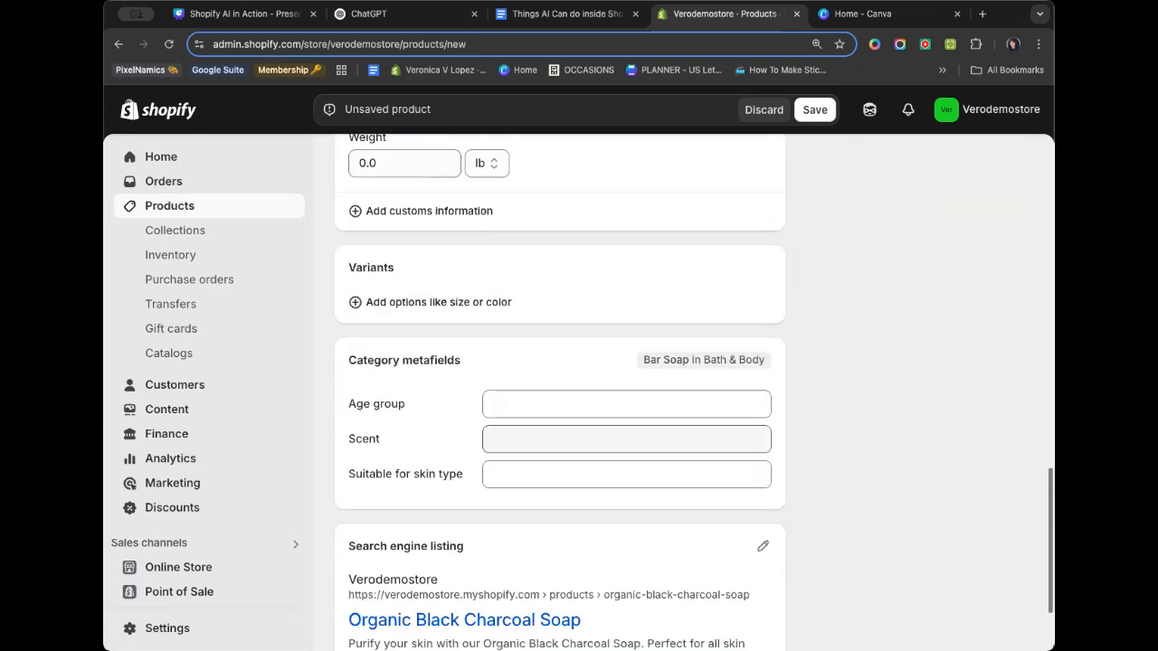
pyautogui.scroll(-2, 559, 389)
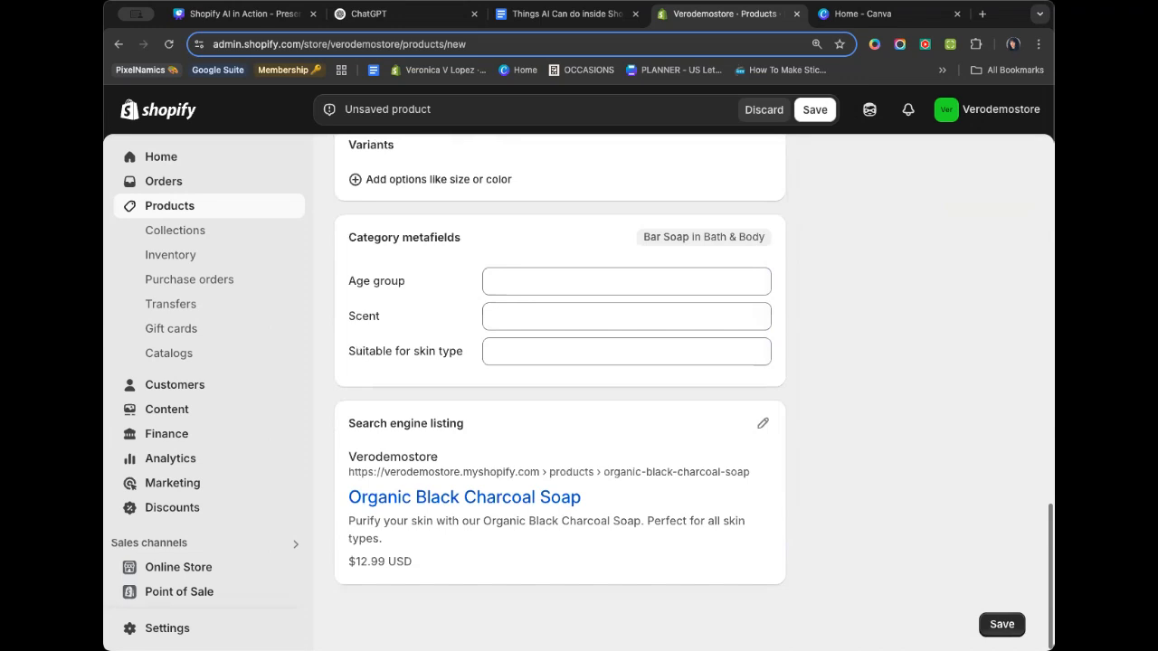
# Open the product's search engine listing for editing and examine its page title, meta description length and URL handle.
pyautogui.click(763, 424)
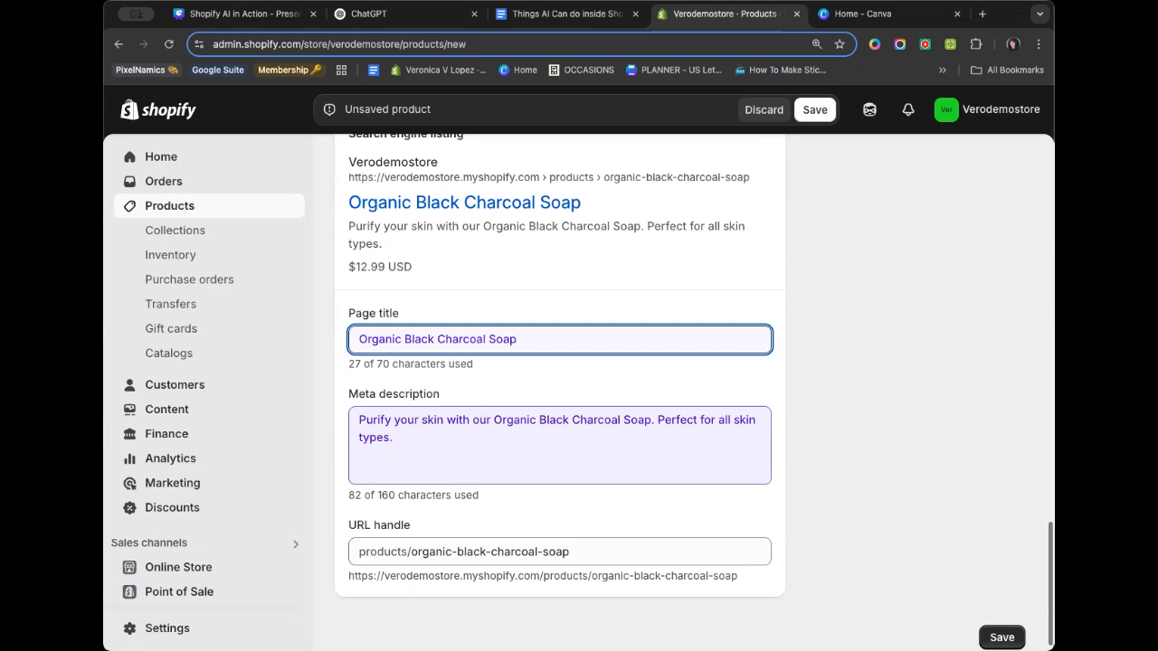
pyautogui.scroll(1, 560, 389)
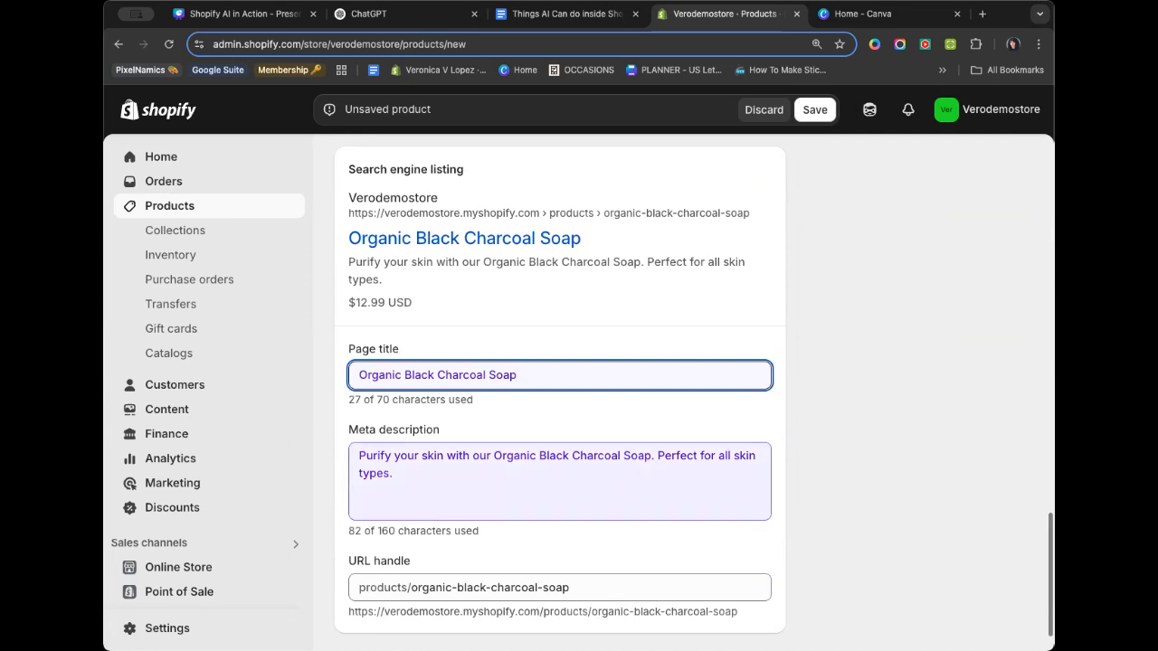
pyautogui.moveTo(349, 531); pyautogui.dragTo(478, 531)
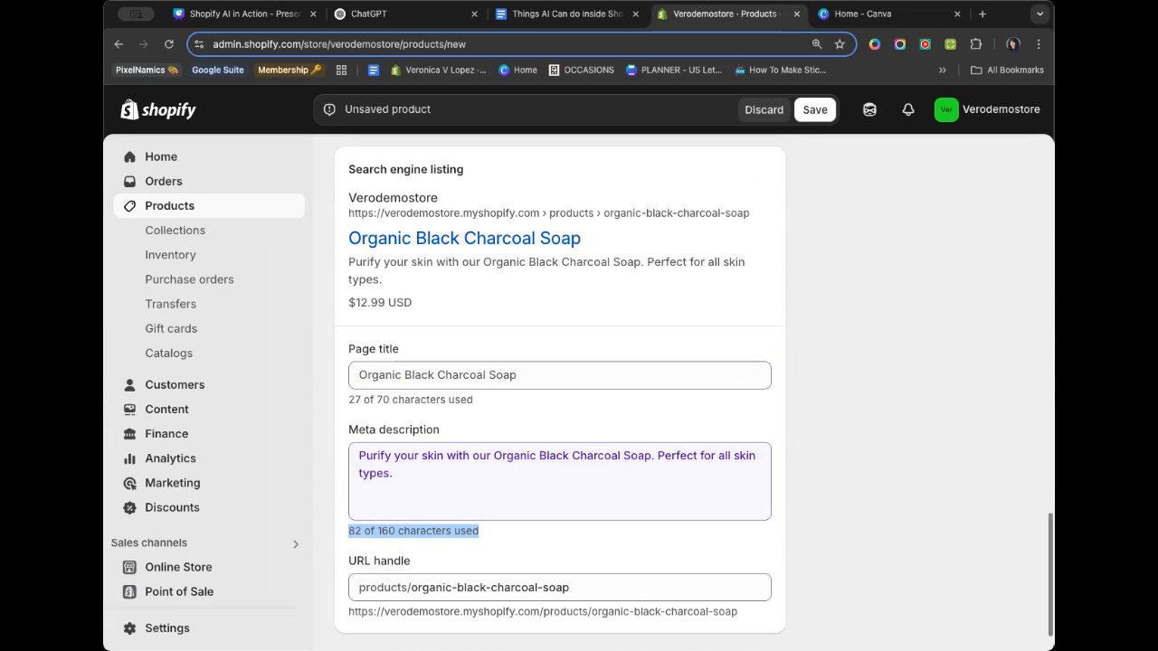
pyautogui.scroll(-1, 578, 389)
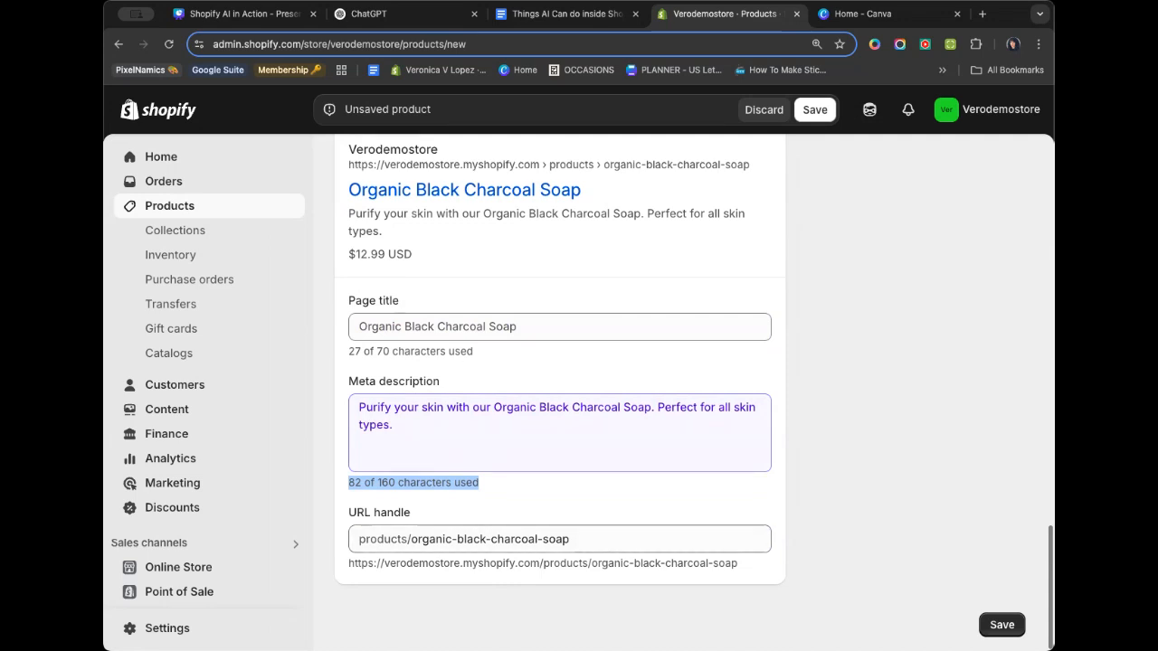
# Save the new Organic Black Charcoal Soap product.
pyautogui.scroll(10, 559, 389)
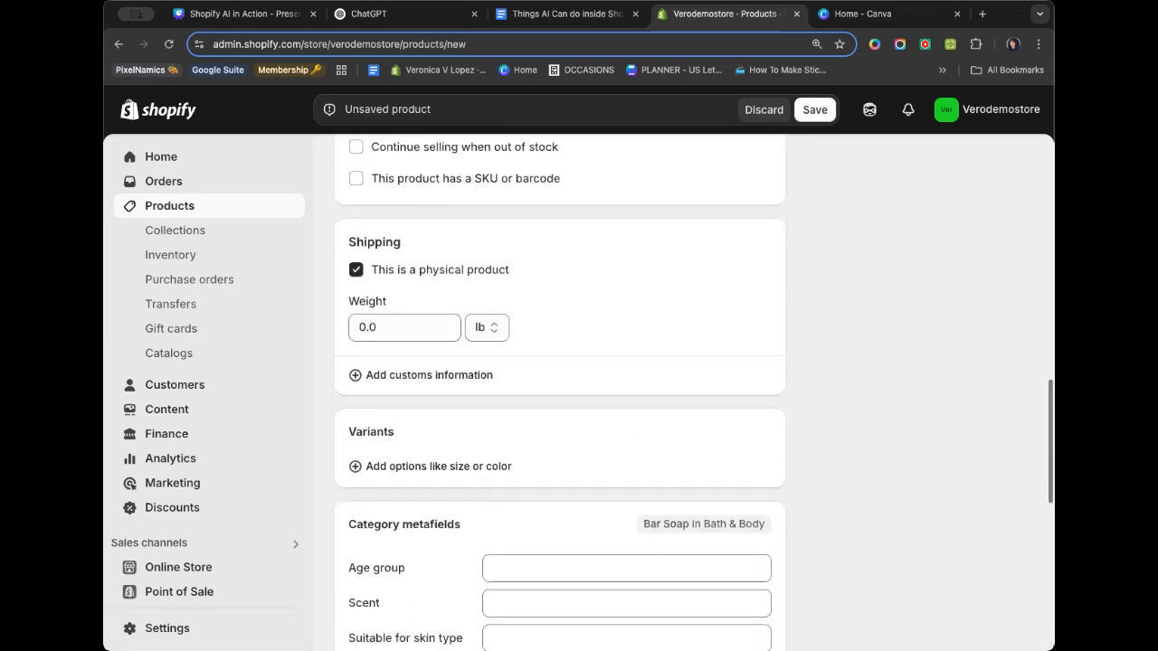
pyautogui.scroll(4, 559, 389)
pyautogui.click(815, 110)
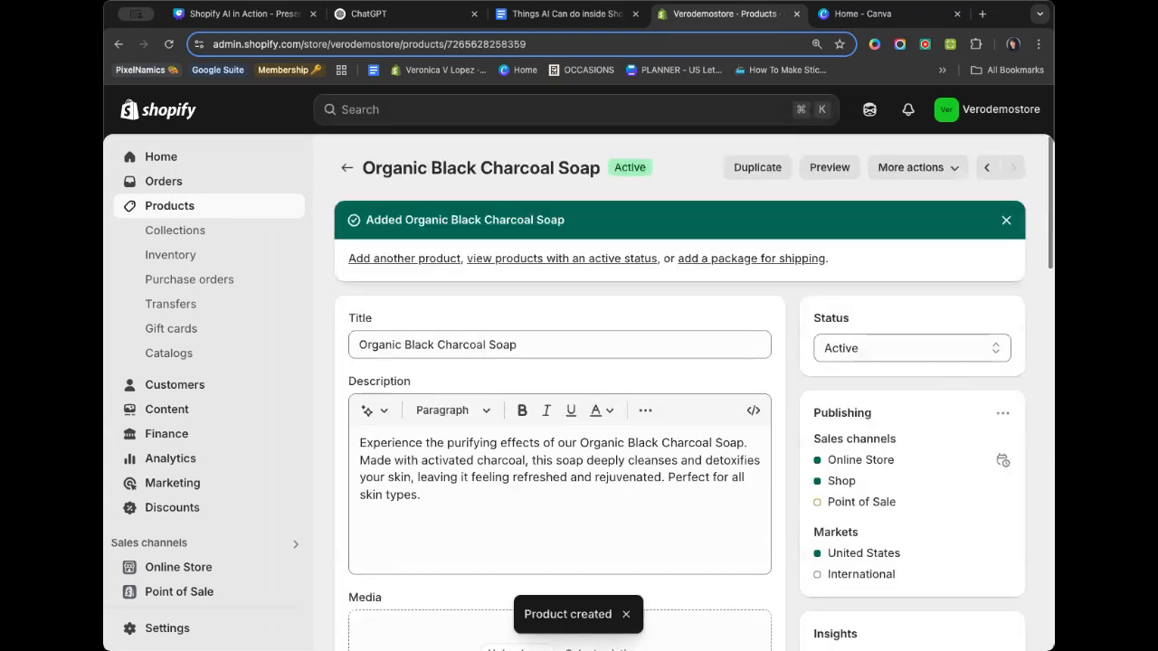
# Reopen Sidekick, check the Google Docs list of Sidekick tasks, and return to the Shopify admin.
pyautogui.click(869, 109)
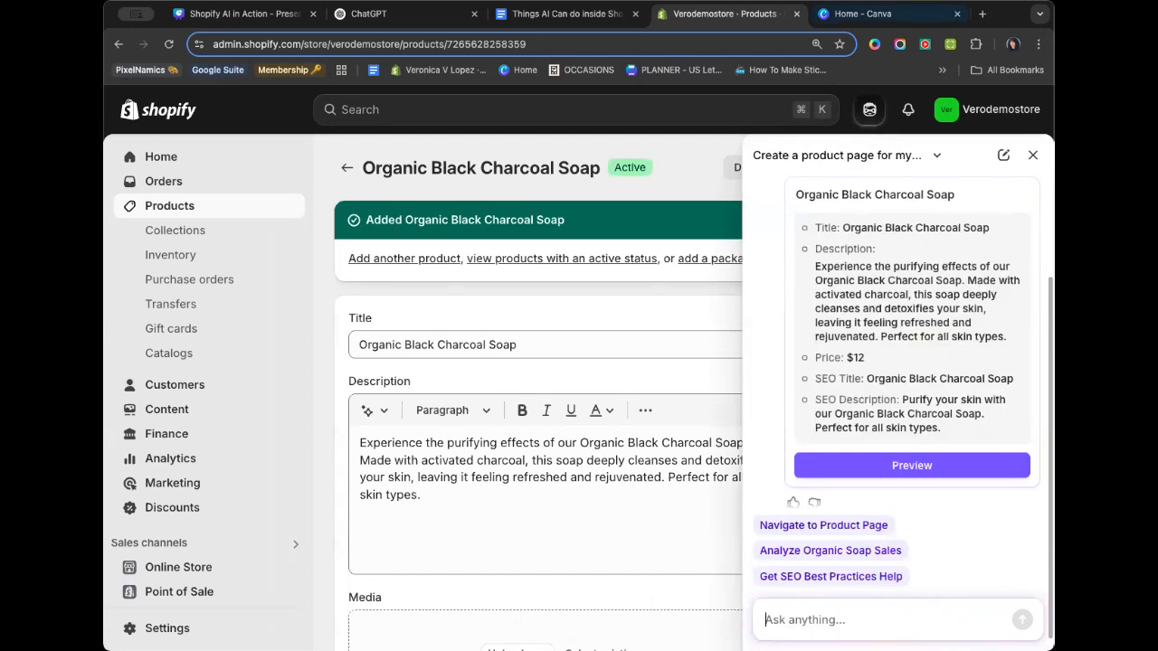
pyautogui.click(565, 13)
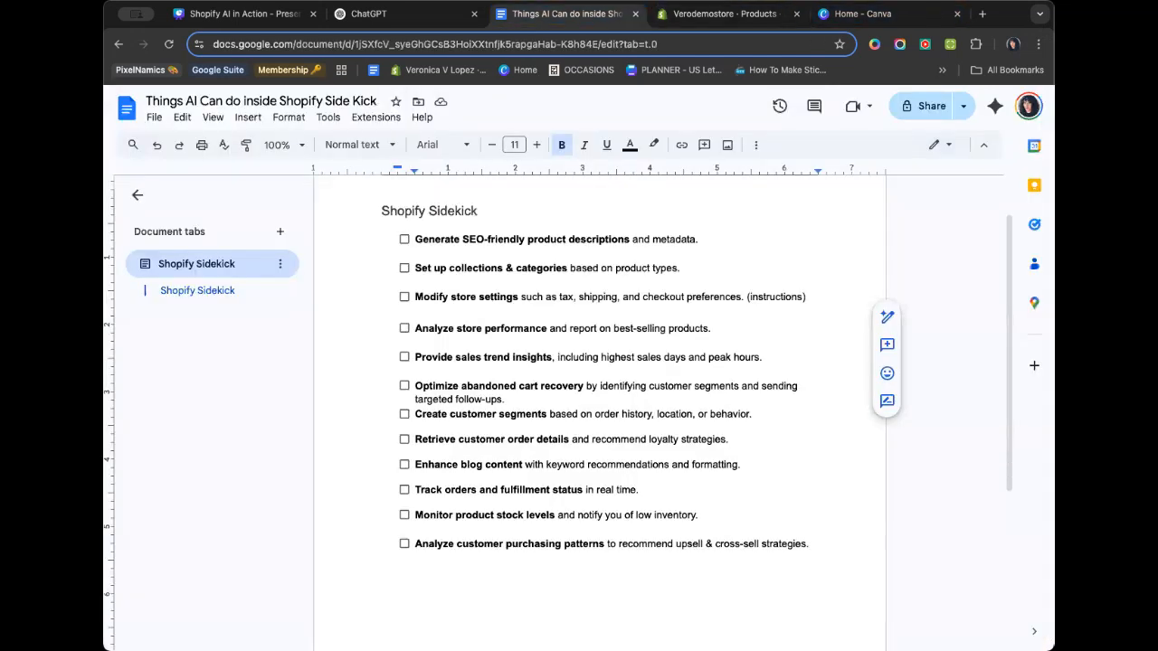
pyautogui.click(724, 13)
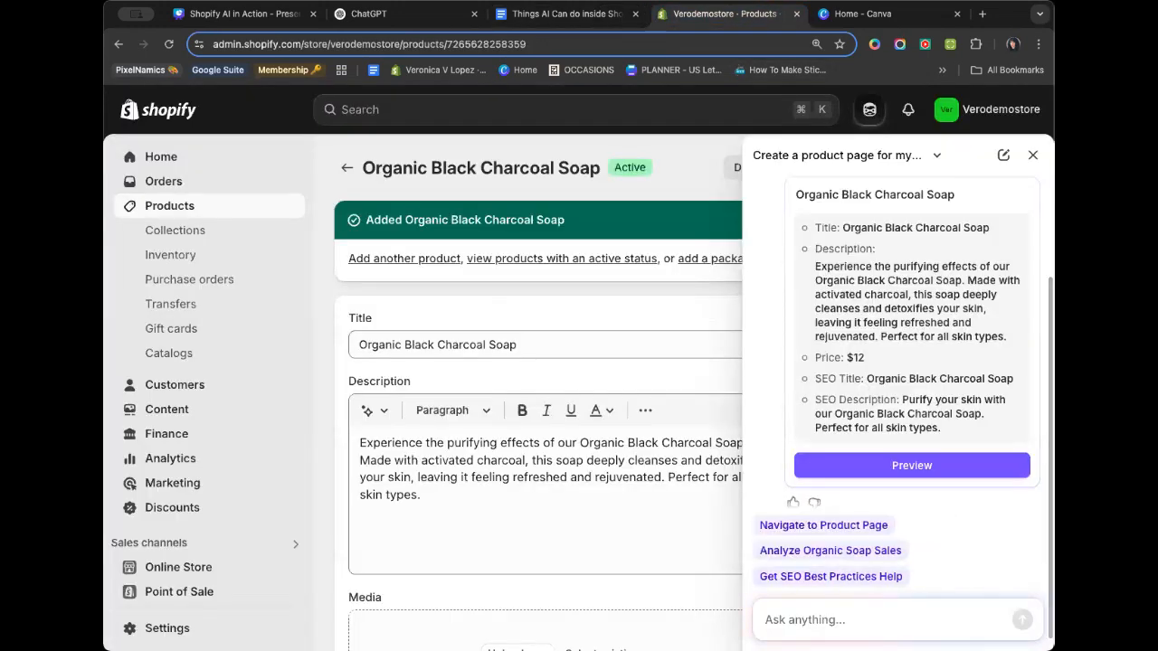
# Send Sidekick the request "I need to create a collection for my soaps include the products with the tag soap".
pyautogui.write('I need to careate')
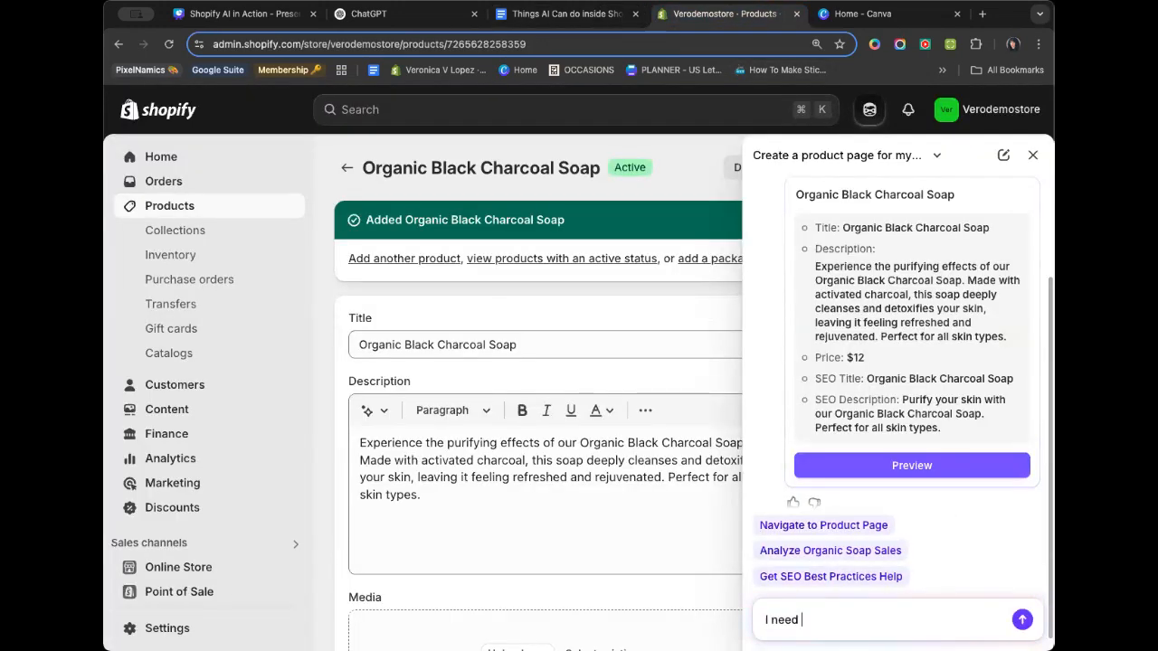
pyautogui.press('BackSpace')
pyautogui.press('BackSpace')
pyautogui.press('BackSpace')
pyautogui.press('BackSpace')
pyautogui.press('BackSpace')
pyautogui.press('BackSpace')
pyautogui.write('reate a colle')
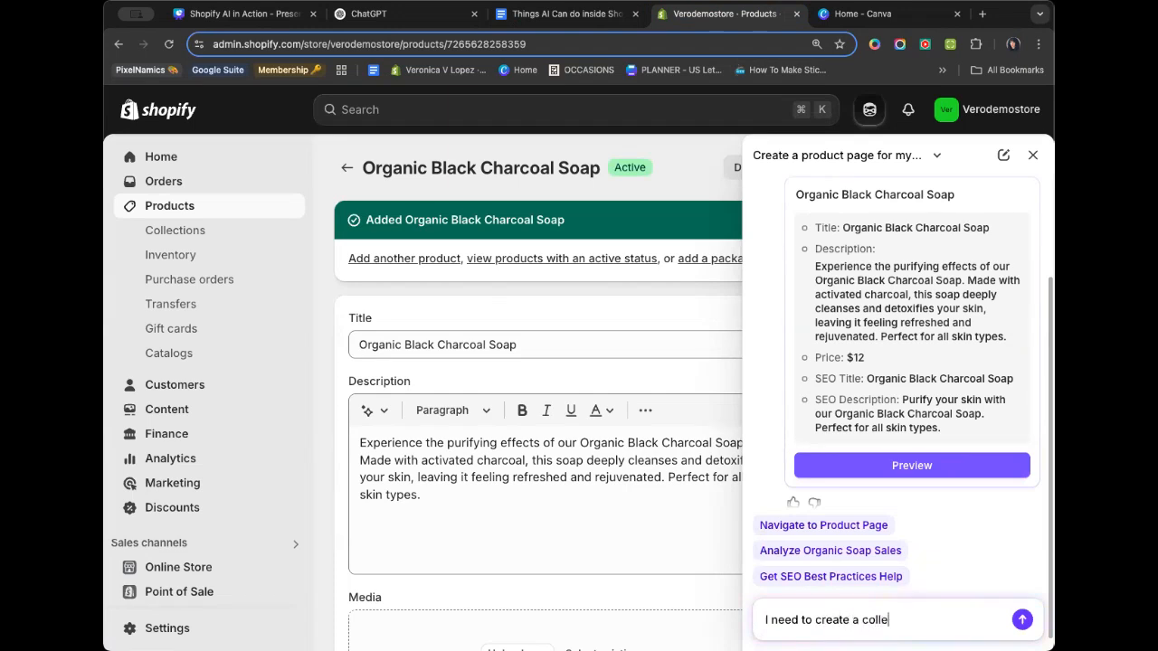
pyautogui.write('ction for my sp')
pyautogui.press('BackSpace')
pyautogui.write('oaps')
pyautogui.write('inclu')
pyautogui.write('de the ')
pyautogui.write('produ')
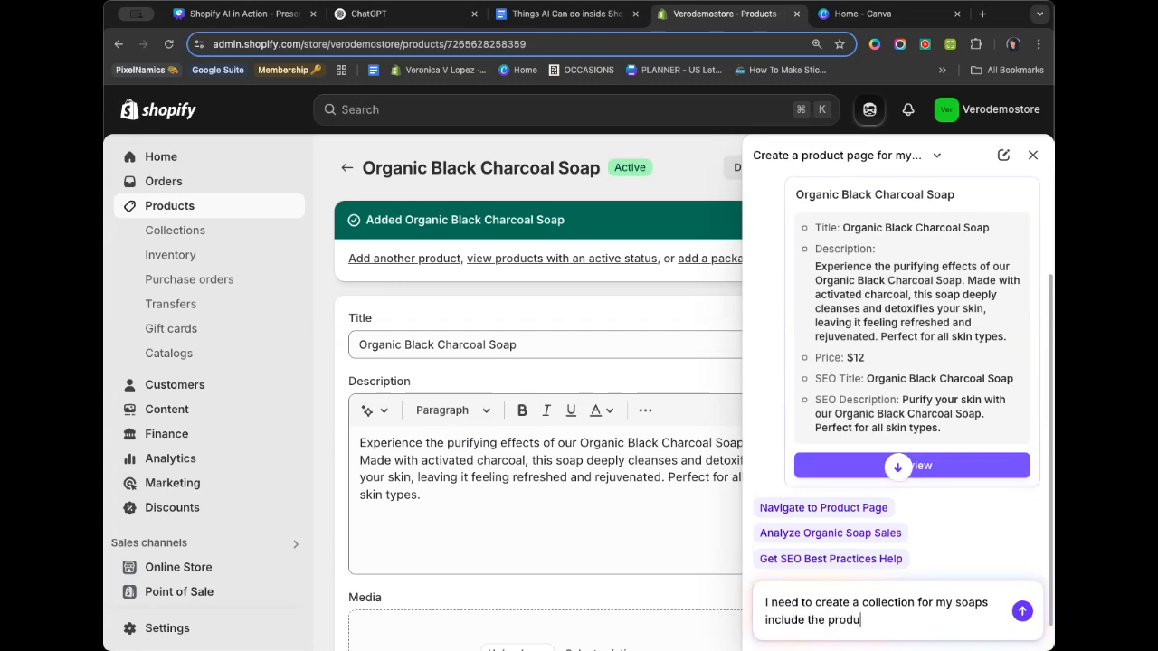
pyautogui.write('cts with the tag soap')
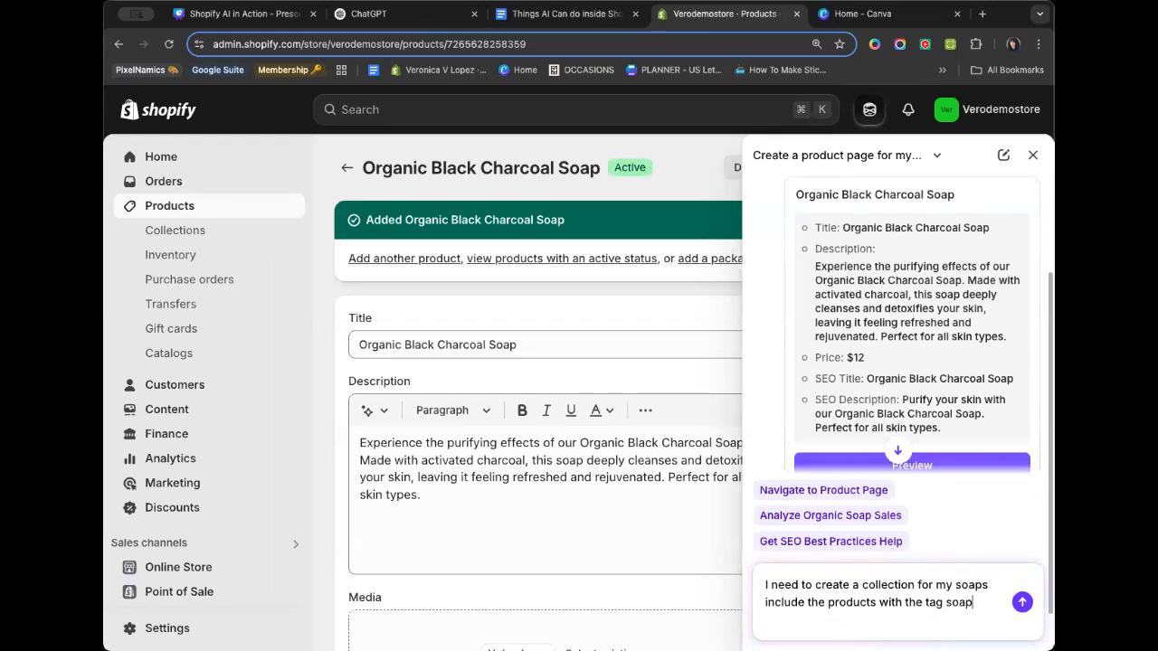
pyautogui.press('Return')
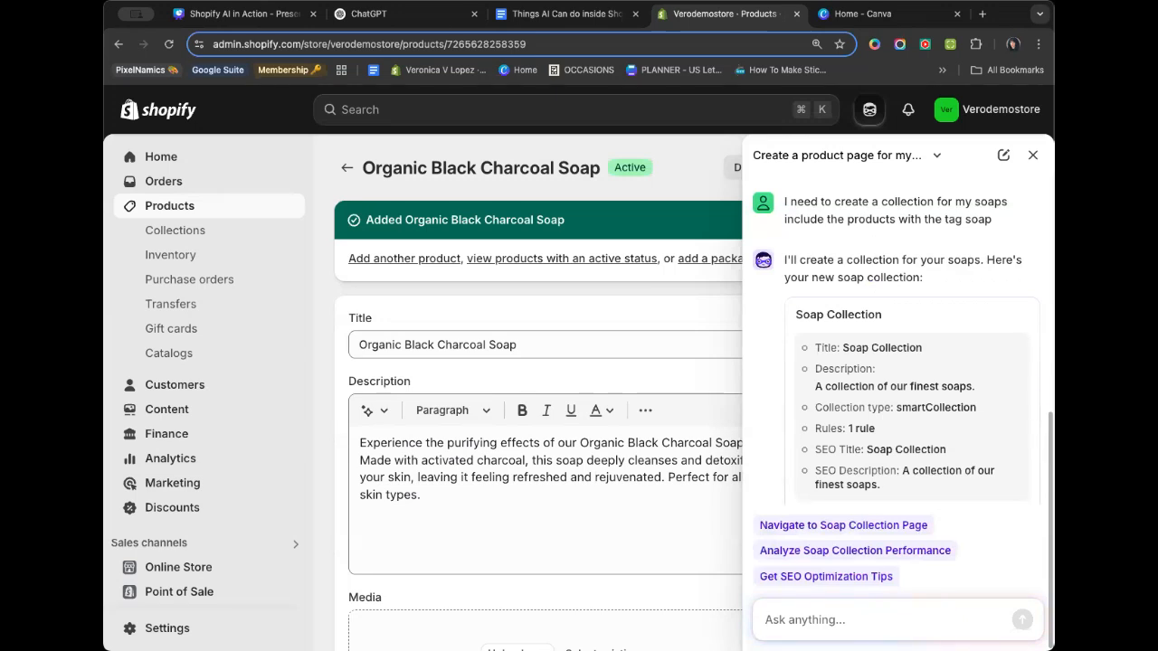
# Examine Sidekick's Soap Collection draft, including its title, description, collection type, rules and SEO details.
pyautogui.scroll(-1, 912, 380)
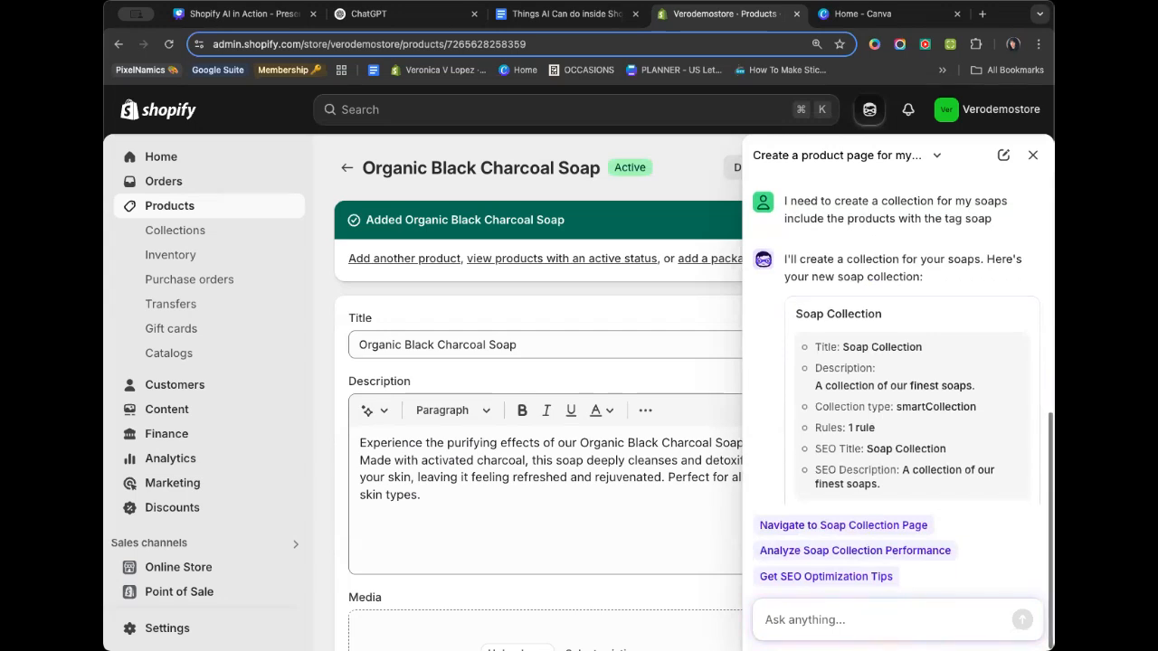
pyautogui.moveTo(815, 428); pyautogui.dragTo(868, 428)
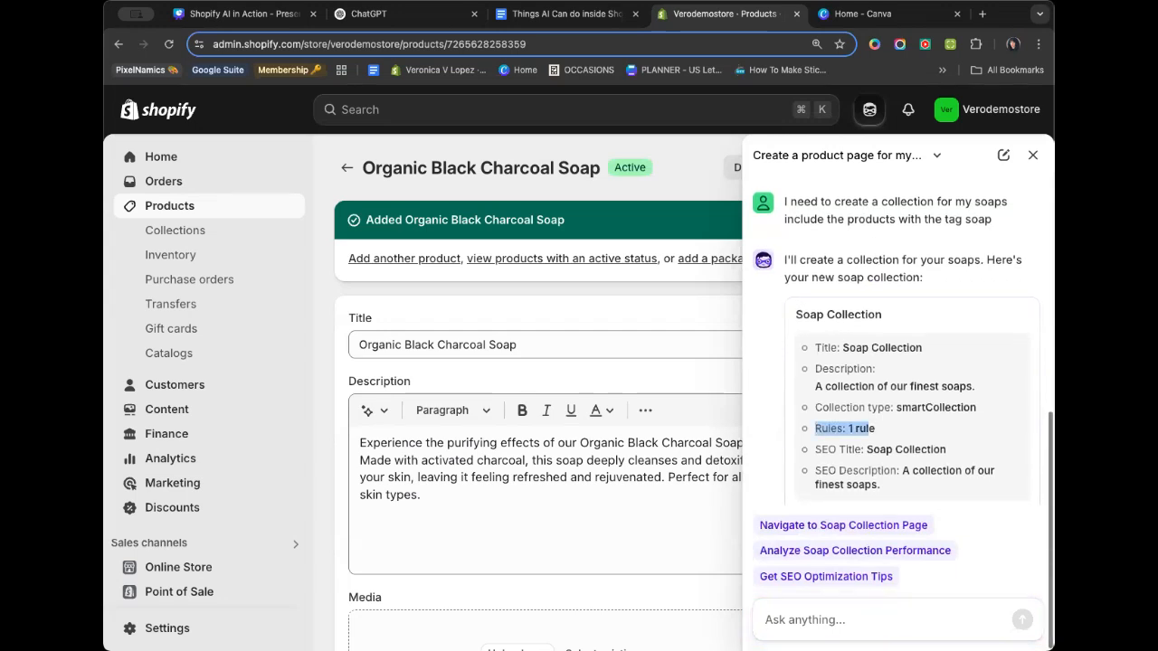
pyautogui.click(868, 429)
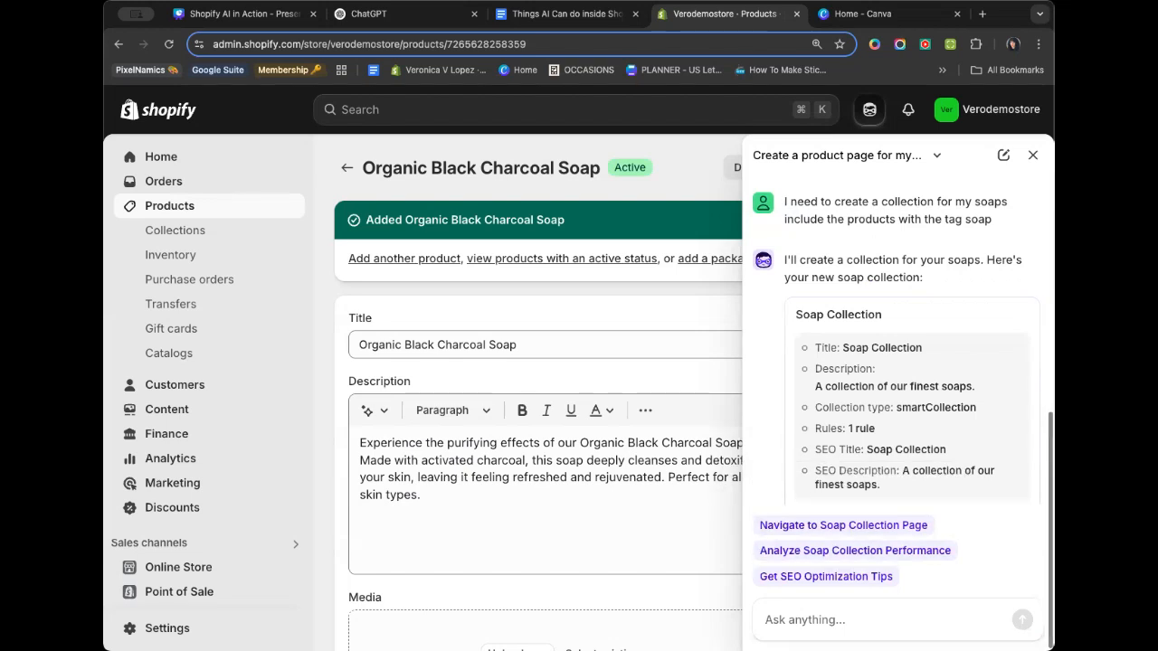
pyautogui.scroll(5, 938, 404)
pyautogui.rightClick(938, 404)
pyautogui.click(938, 404)
pyautogui.scroll(-5, 938, 405)
pyautogui.scroll(3, 937, 404)
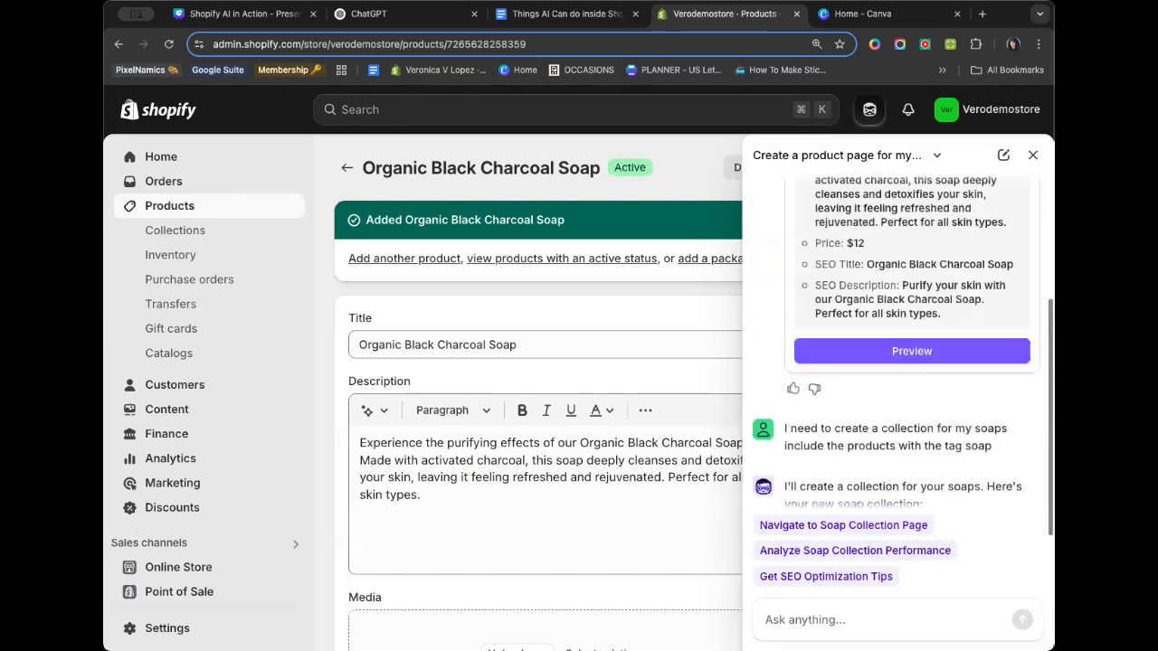
pyautogui.scroll(-3, 937, 404)
pyautogui.moveTo(815, 348); pyautogui.dragTo(842, 348)
pyautogui.click(845, 349)
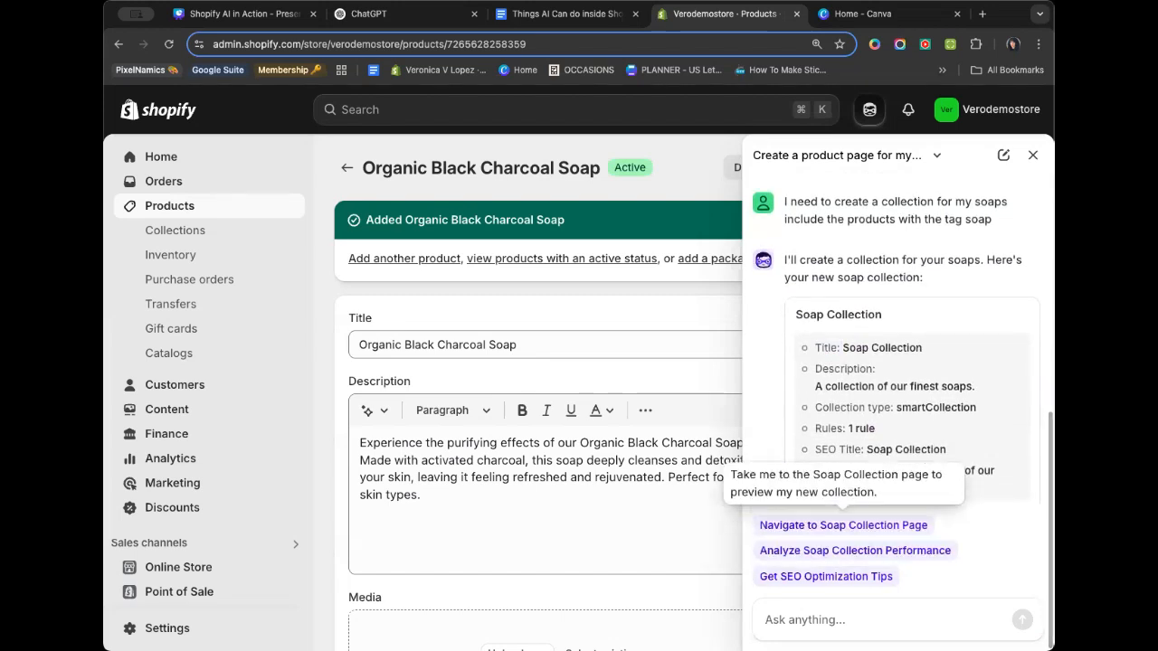
# Ask Sidekick to go to the Soap Collection page for a preview of the new collection.
pyautogui.click(843, 525)
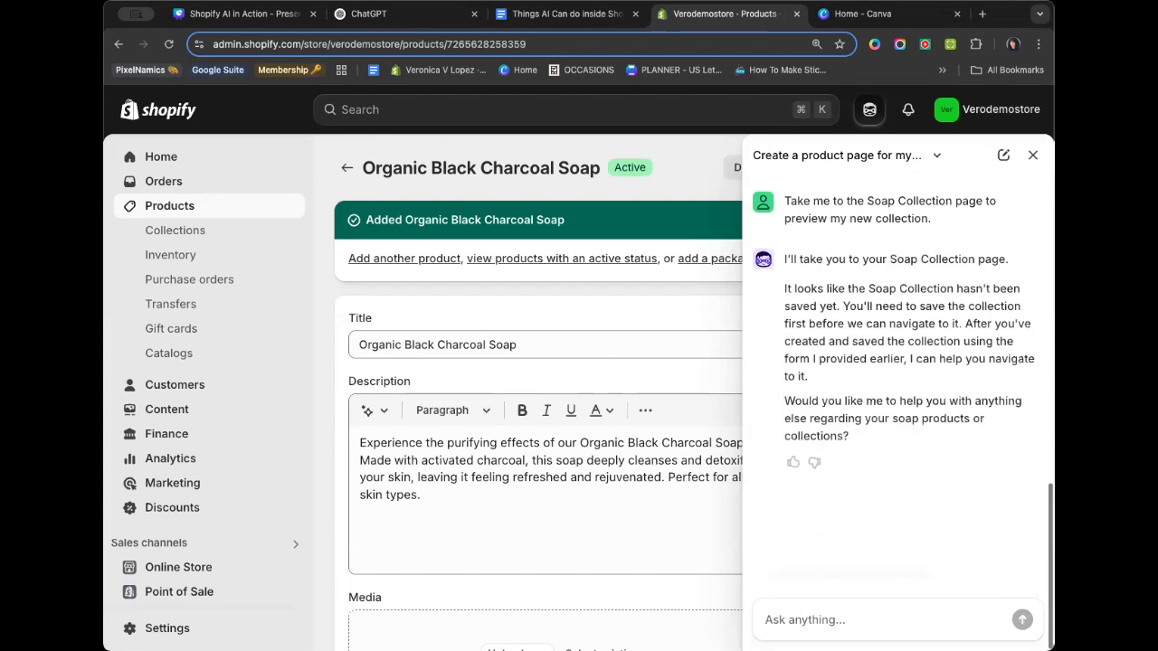
# Send Sidekick the request "create a soap collection and add the items with the tag soap".
pyautogui.click(841, 620)
pyautogui.write('cr')
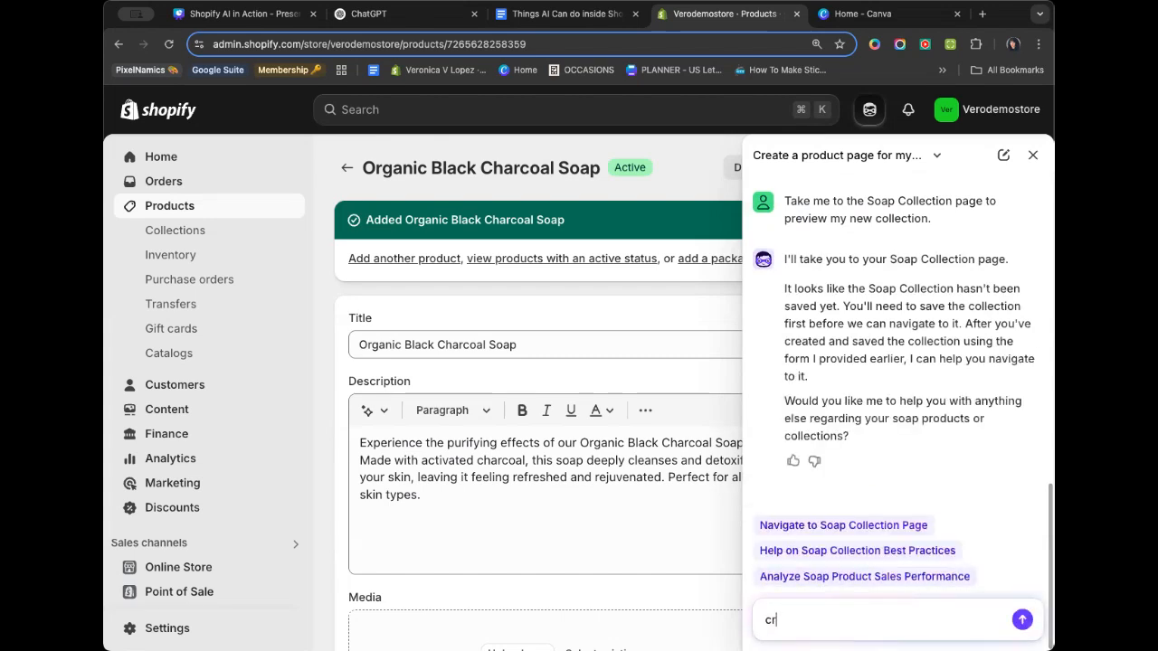
pyautogui.write('eate a s')
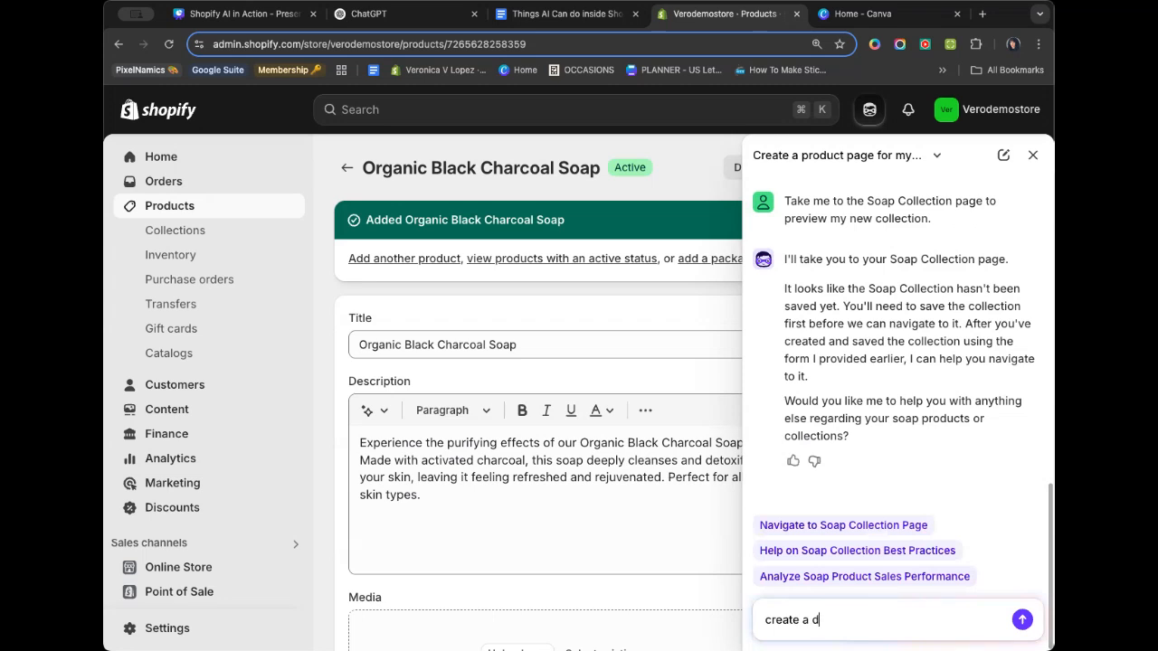
pyautogui.write('oap collection and add ')
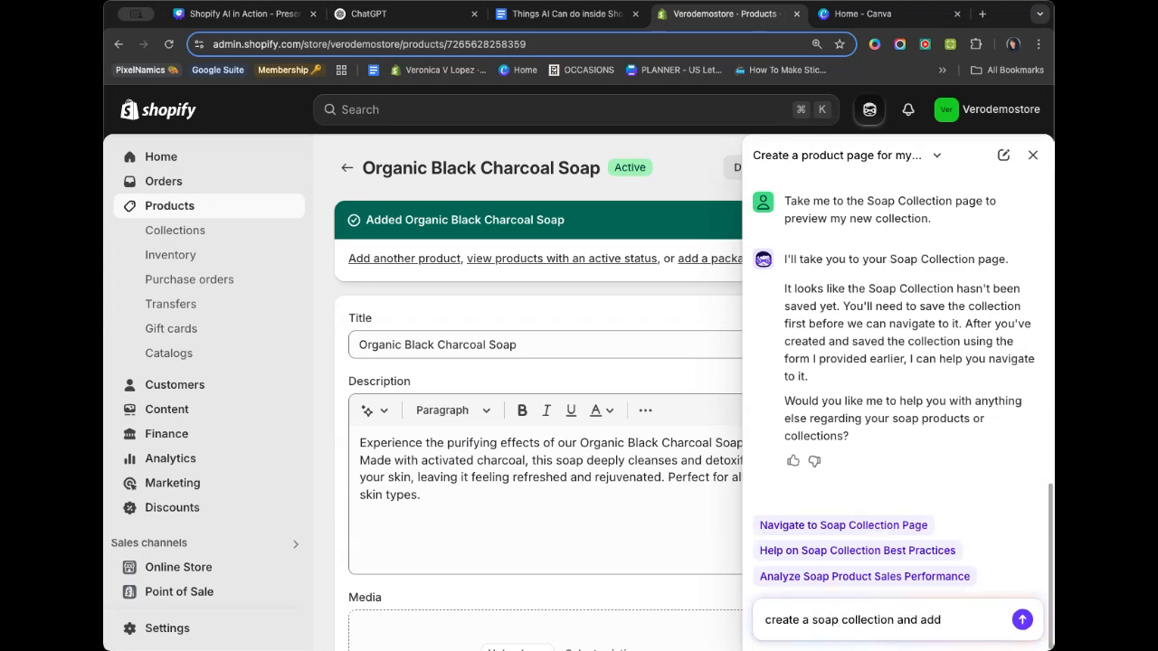
pyautogui.write('the items with ')
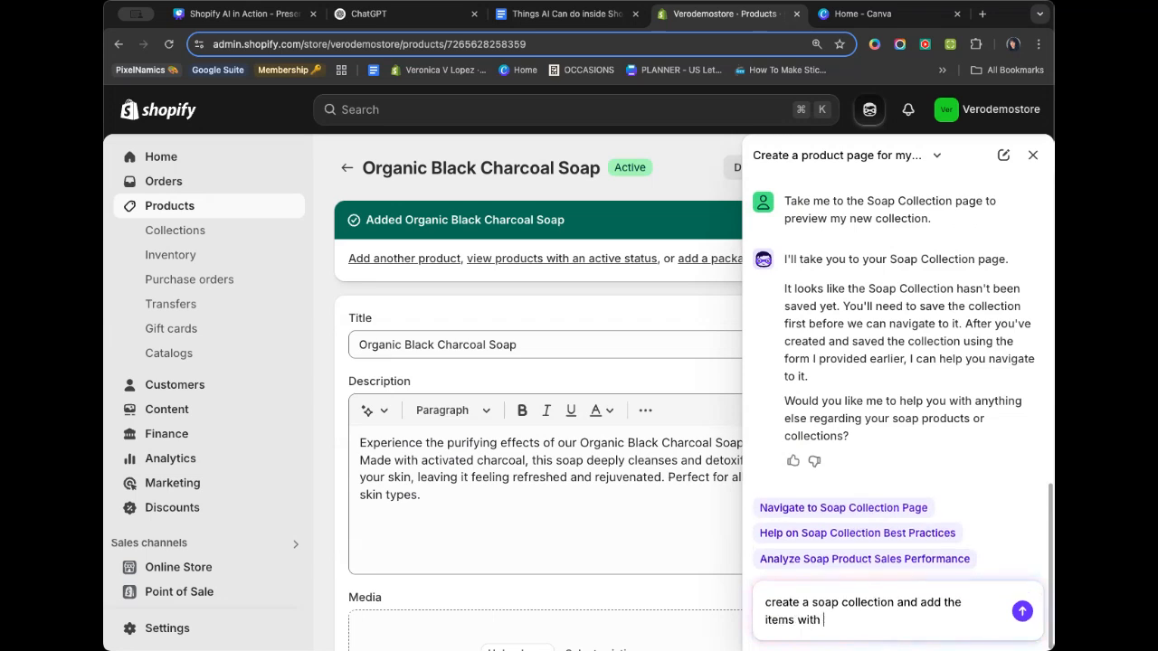
pyautogui.write('the tag soap')
pyautogui.press('Return')
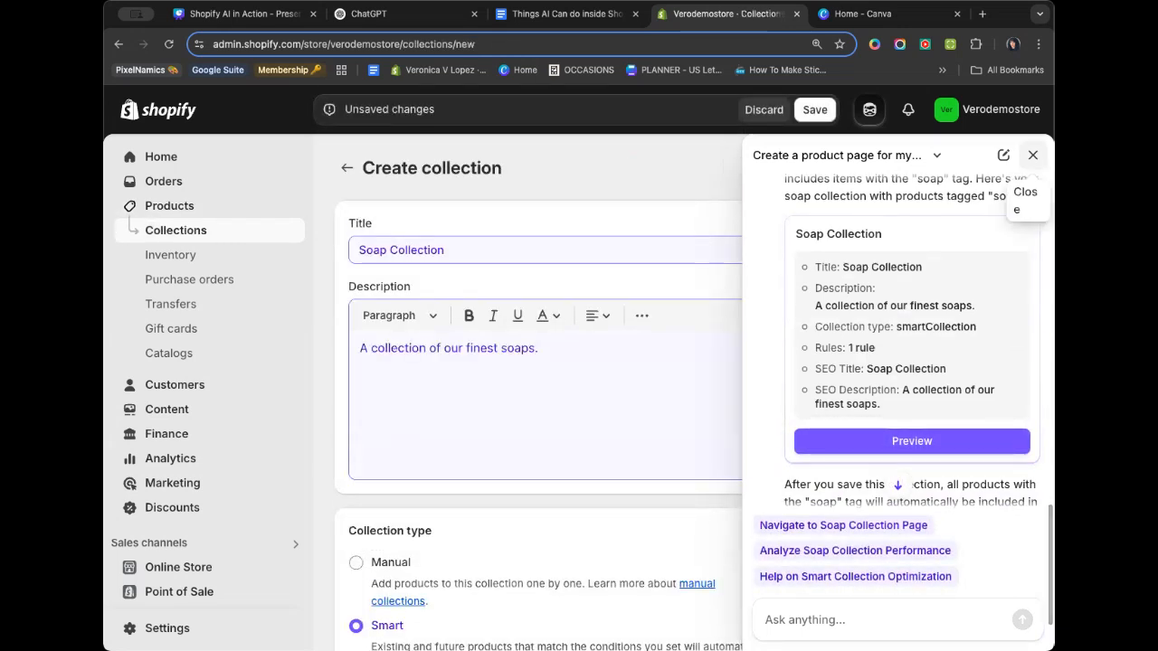
# Close Sidekick and clear the generated description of the new Soap Collection.
pyautogui.click(1032, 155)
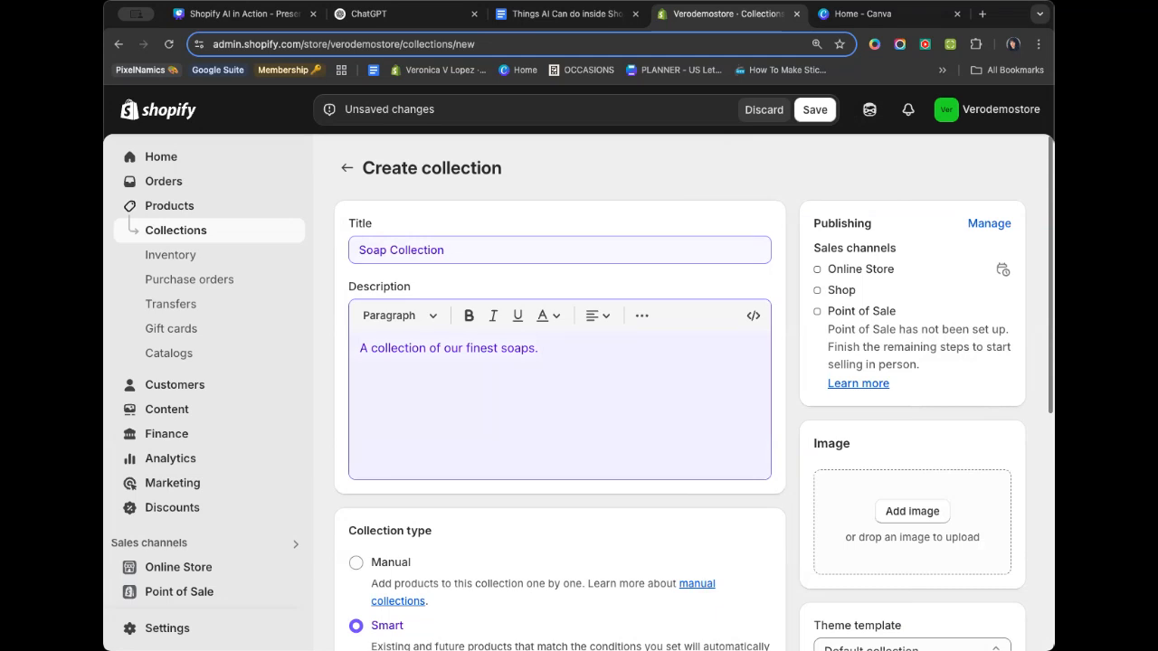
pyautogui.moveTo(540, 348); pyautogui.dragTo(358, 348)
pyautogui.press('BackSpace')
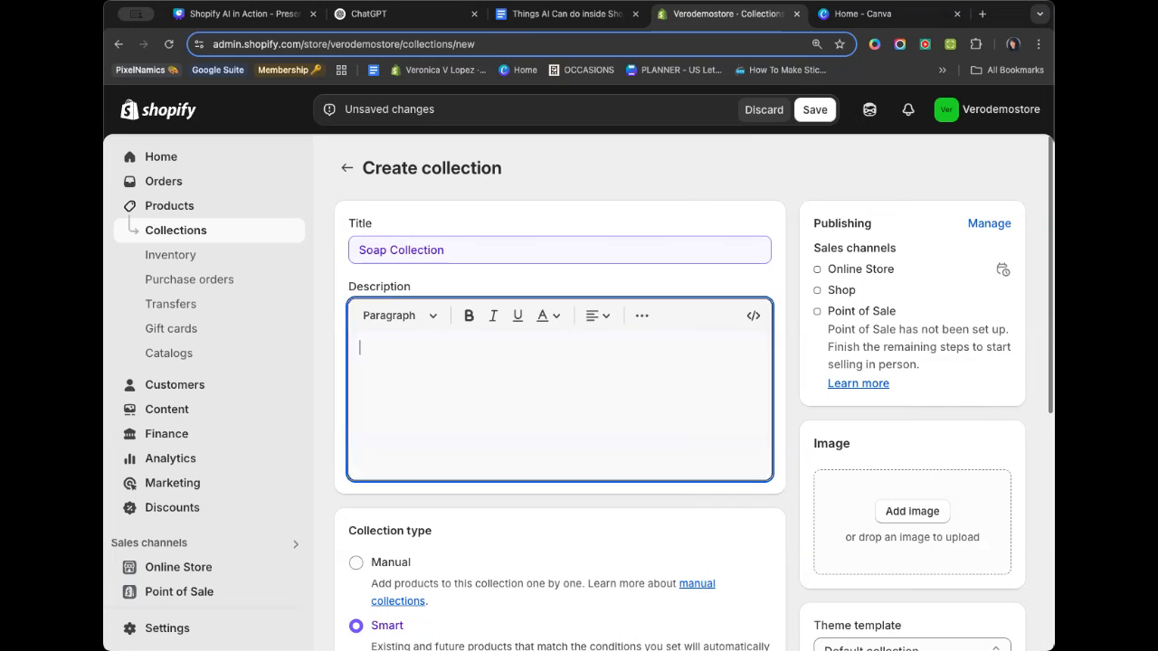
# Save the Soap Collection after checking its tag condition and search engine listing, and review its included products.
pyautogui.scroll(-5, 558, 393)
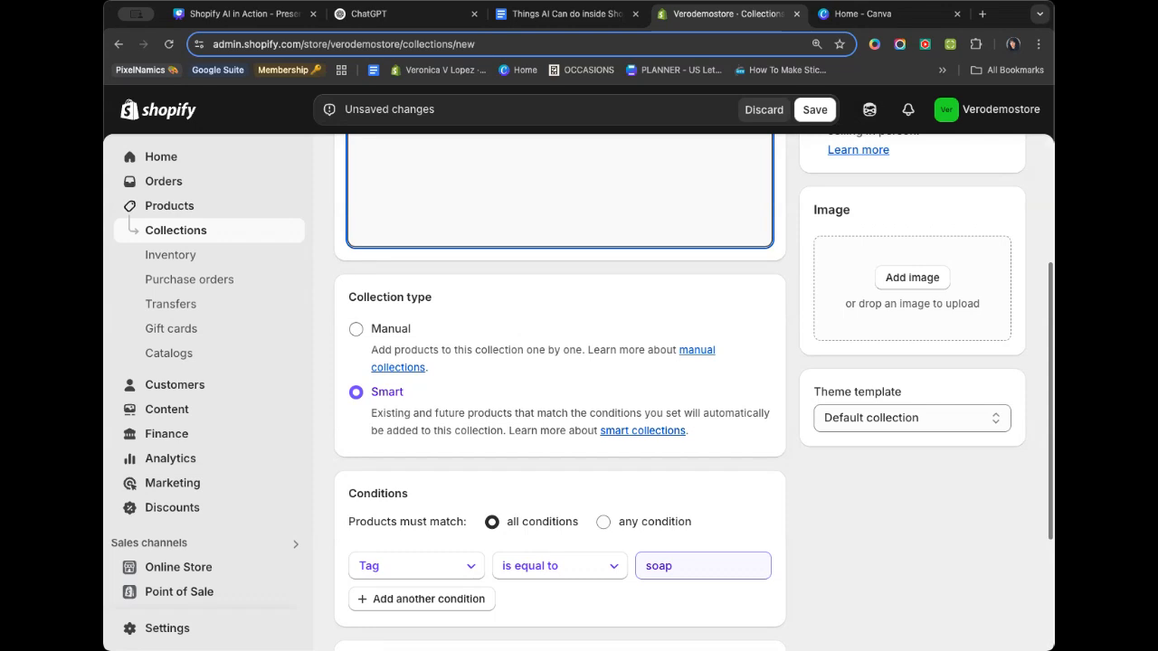
pyautogui.scroll(-2, 579, 389)
pyautogui.click(416, 485)
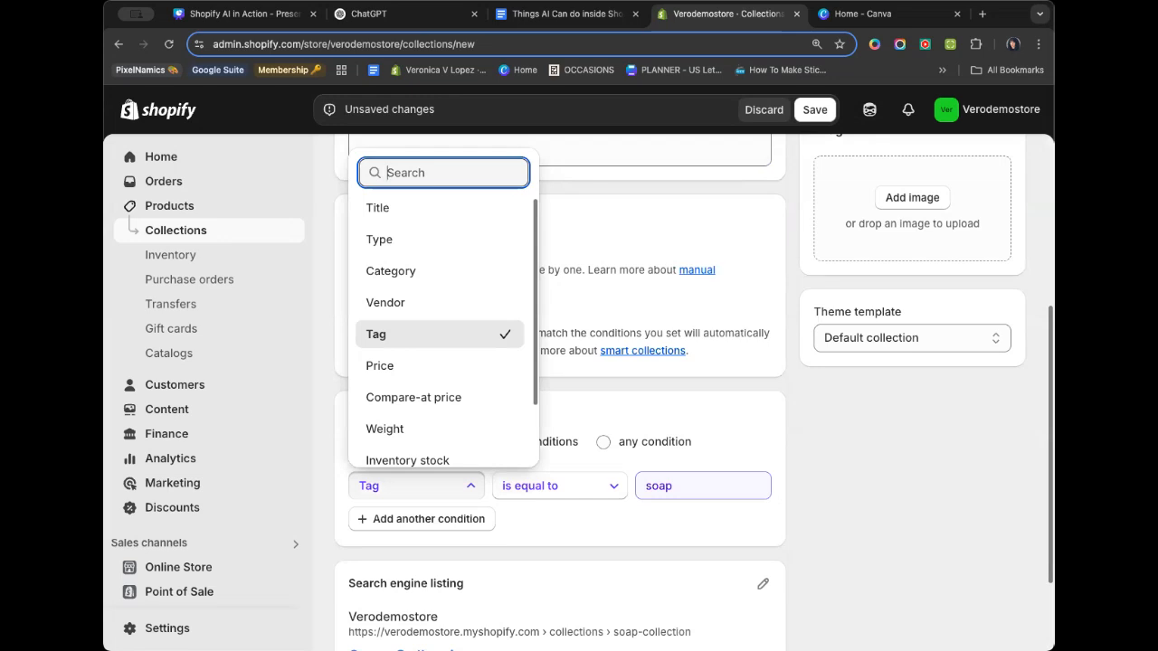
pyautogui.press('Escape')
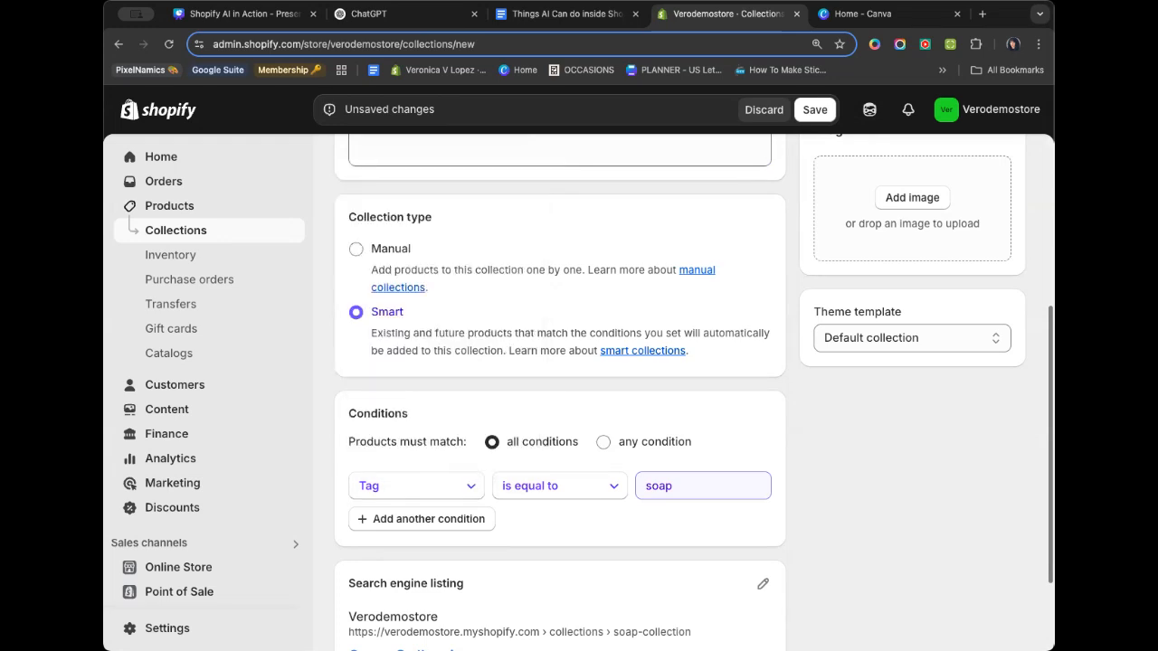
pyautogui.scroll(-3, 694, 392)
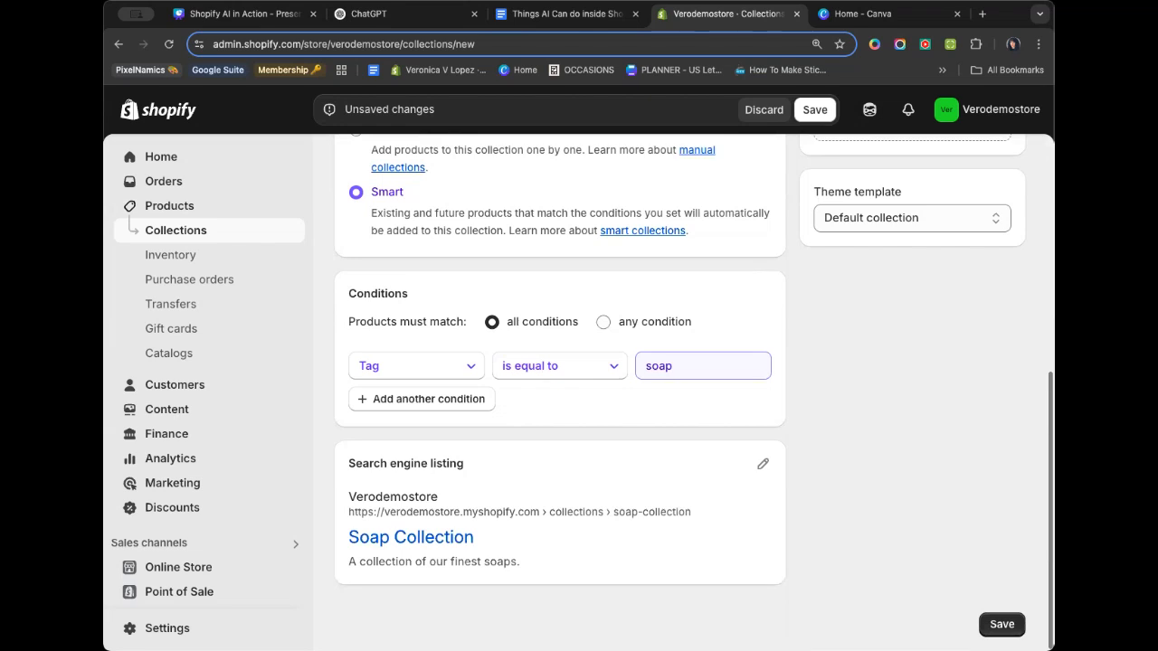
pyautogui.click(762, 464)
pyautogui.scroll(-5, 762, 463)
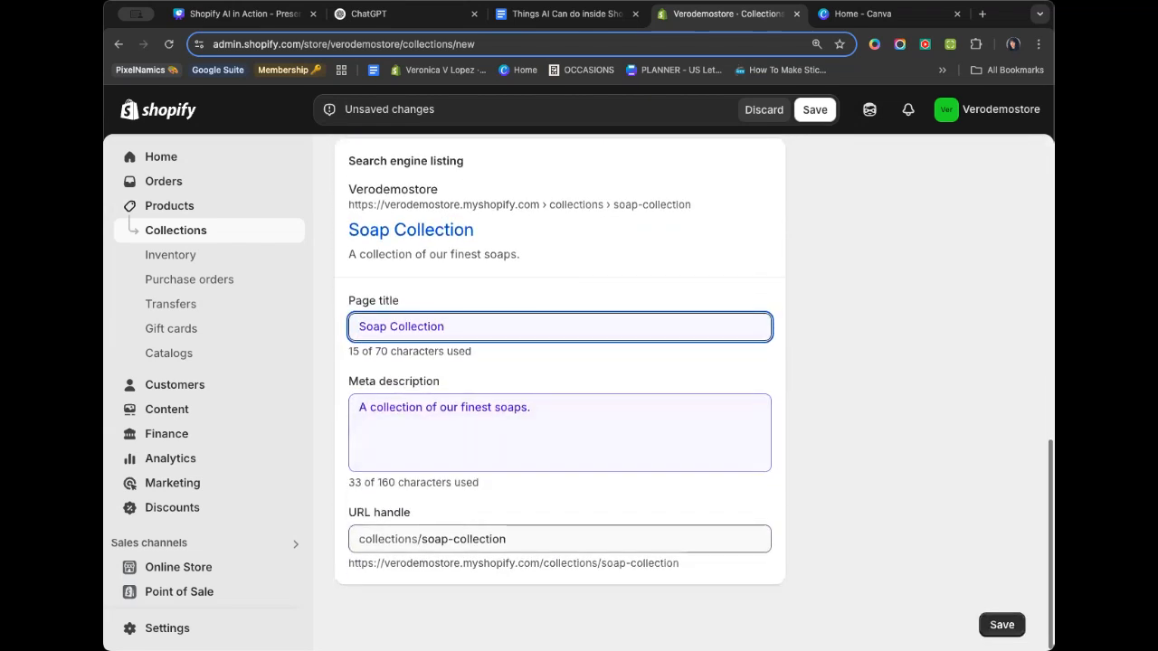
pyautogui.click(1002, 625)
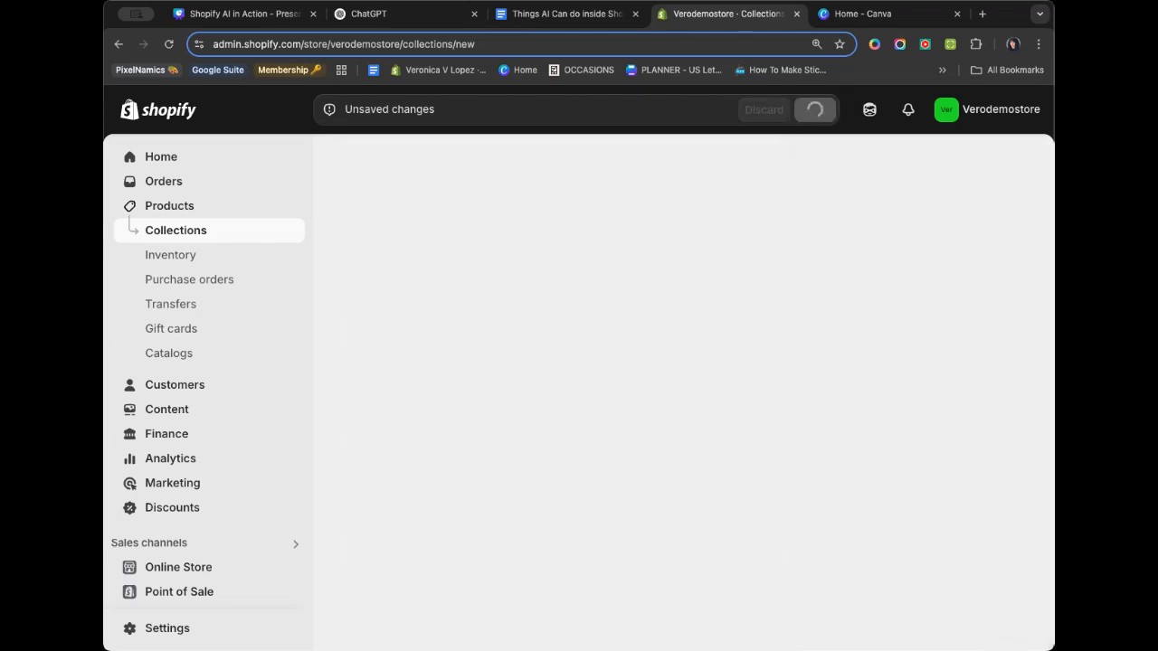
pyautogui.scroll(-2, 679, 389)
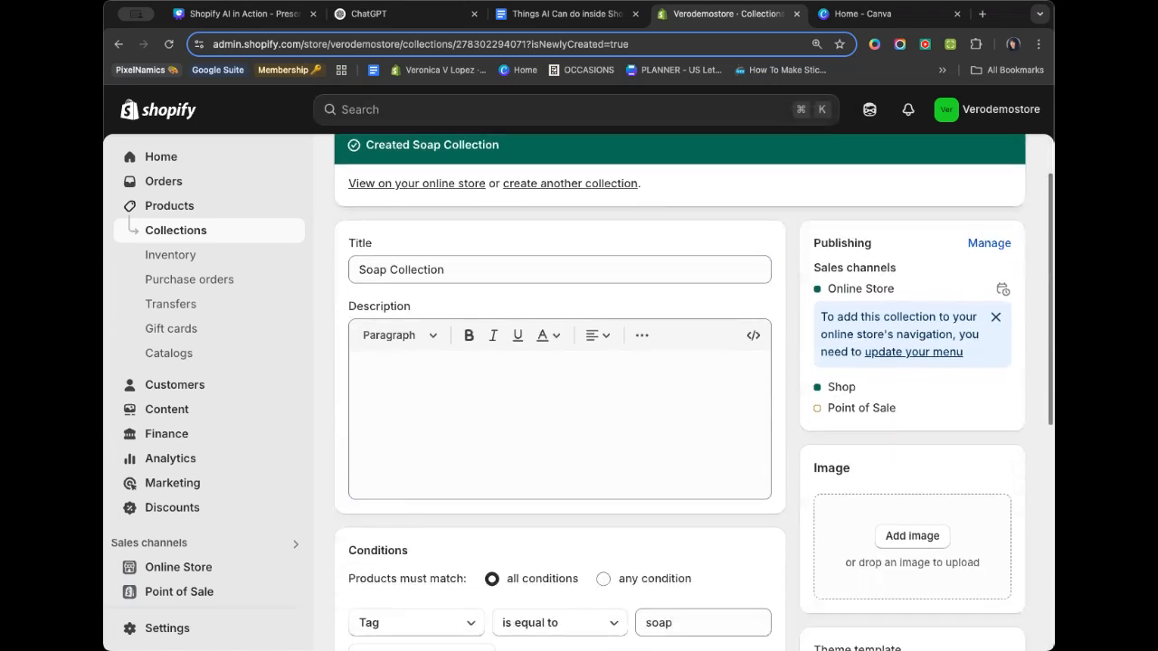
pyautogui.scroll(-5, 678, 389)
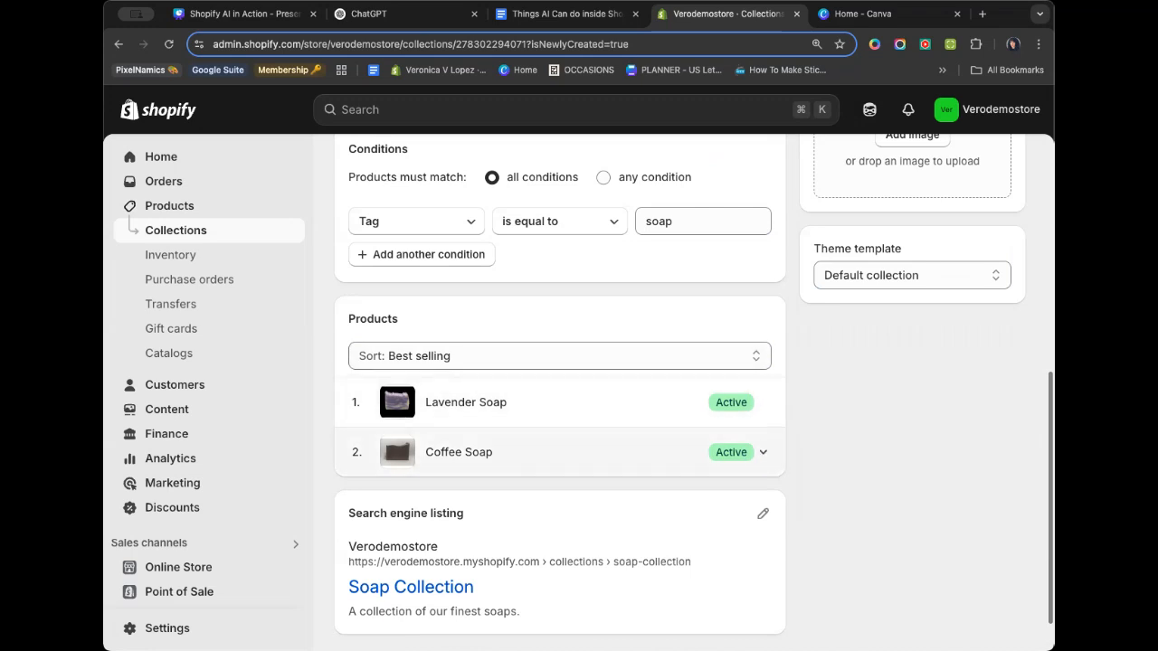
pyautogui.scroll(5, 559, 434)
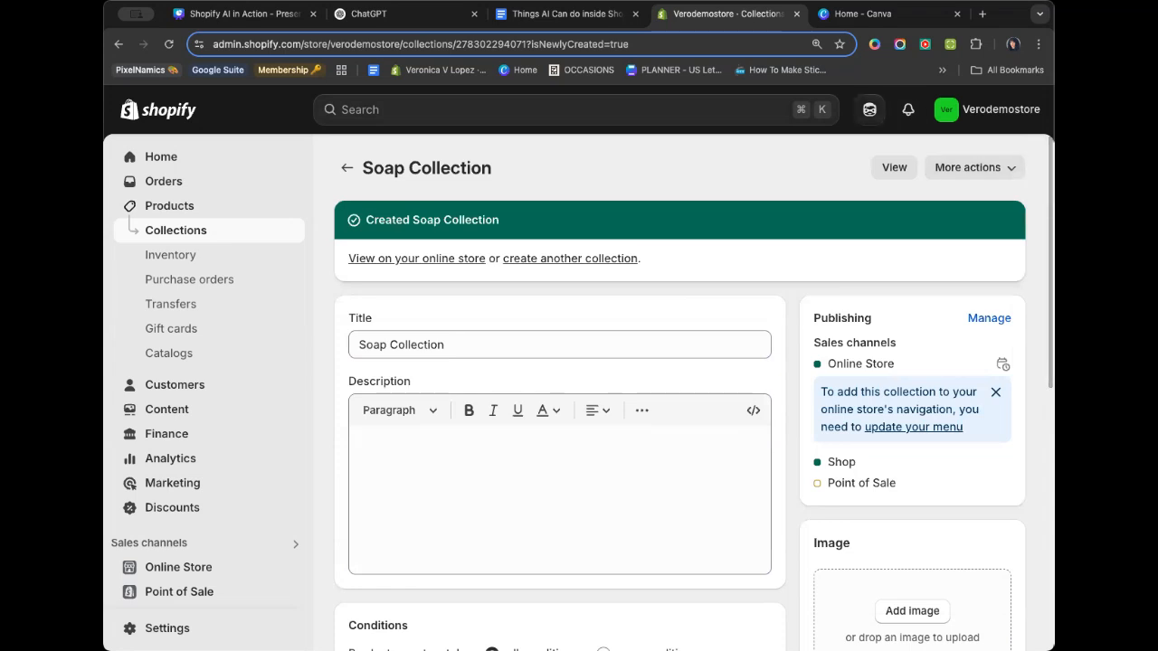
# Reopen Sidekick, check the Google Docs task list, and send Sidekick the request "I need help creating my shipping settings.".
pyautogui.click(869, 109)
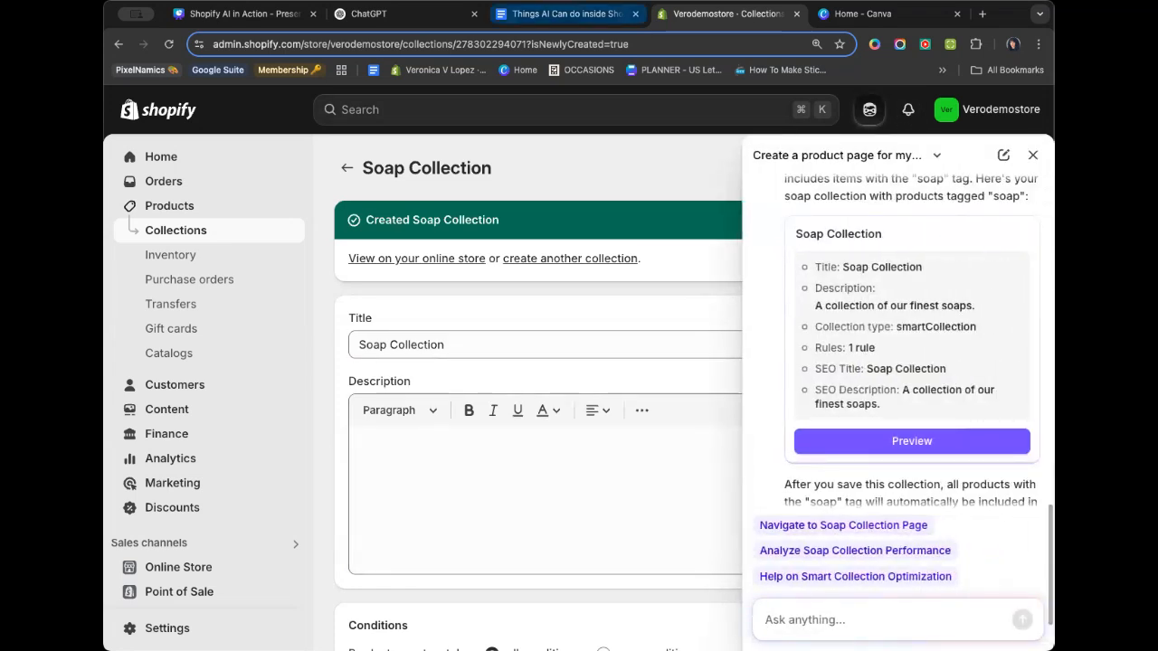
pyautogui.click(566, 14)
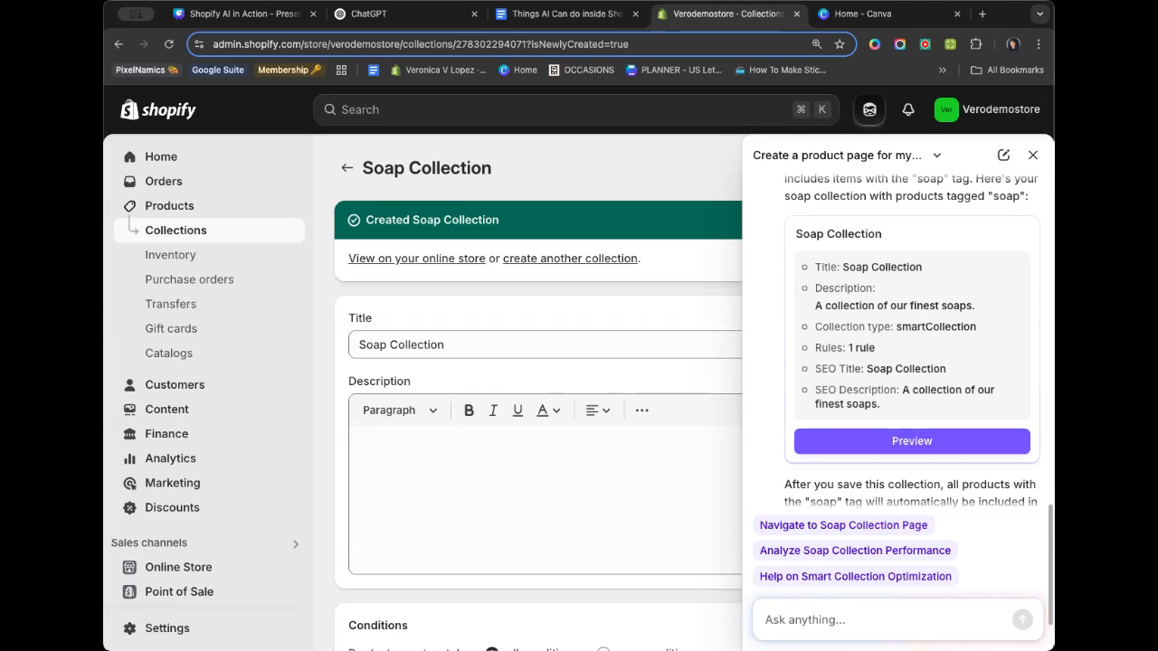
pyautogui.write('I need help cr')
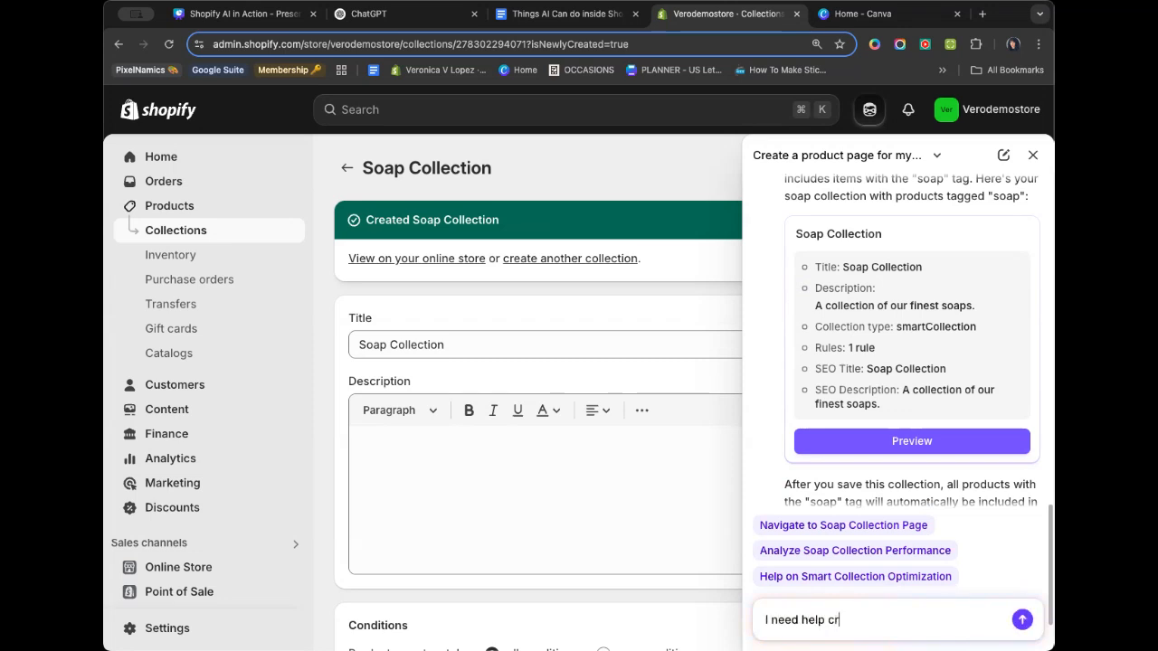
pyautogui.write('eating my shipping settings')
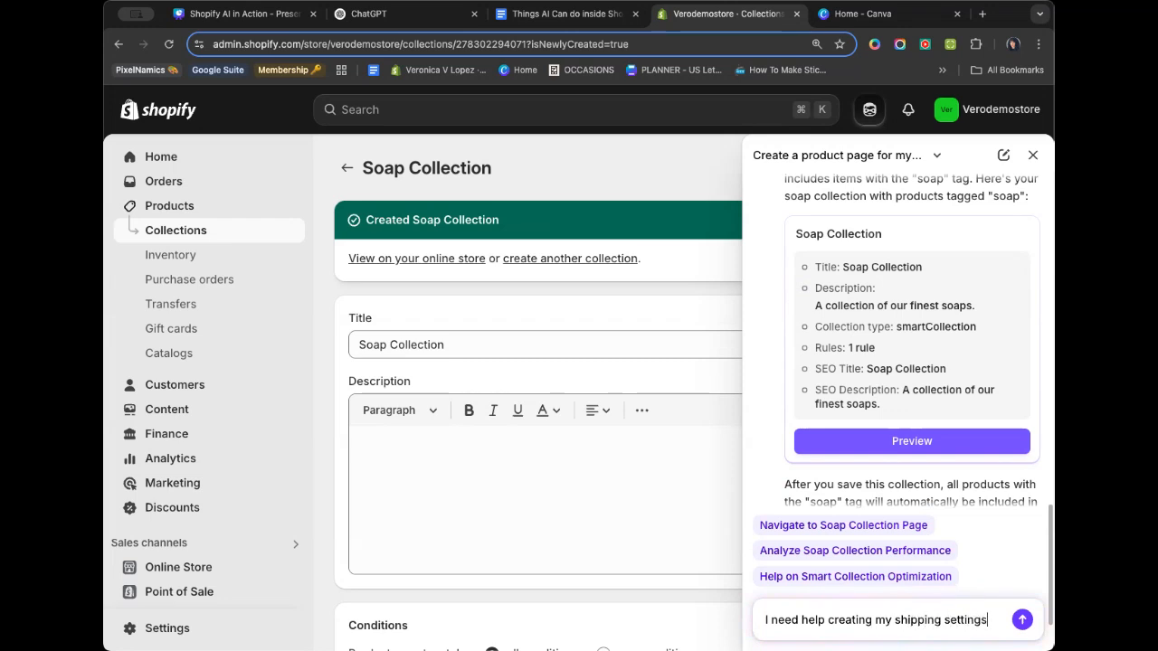
pyautogui.write('.')
pyautogui.press('Return')
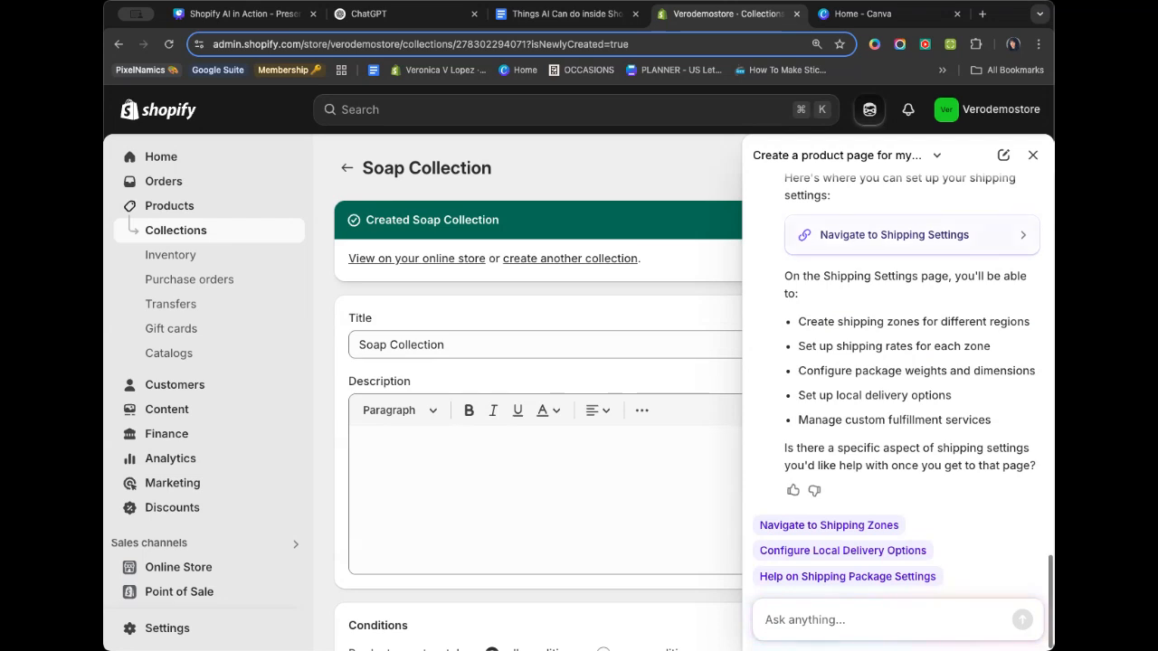
# Open the shipping settings from Sidekick's reply, and consult the Google Docs list of Sidekick tasks before returning to the Shopify admin.
pyautogui.click(911, 235)
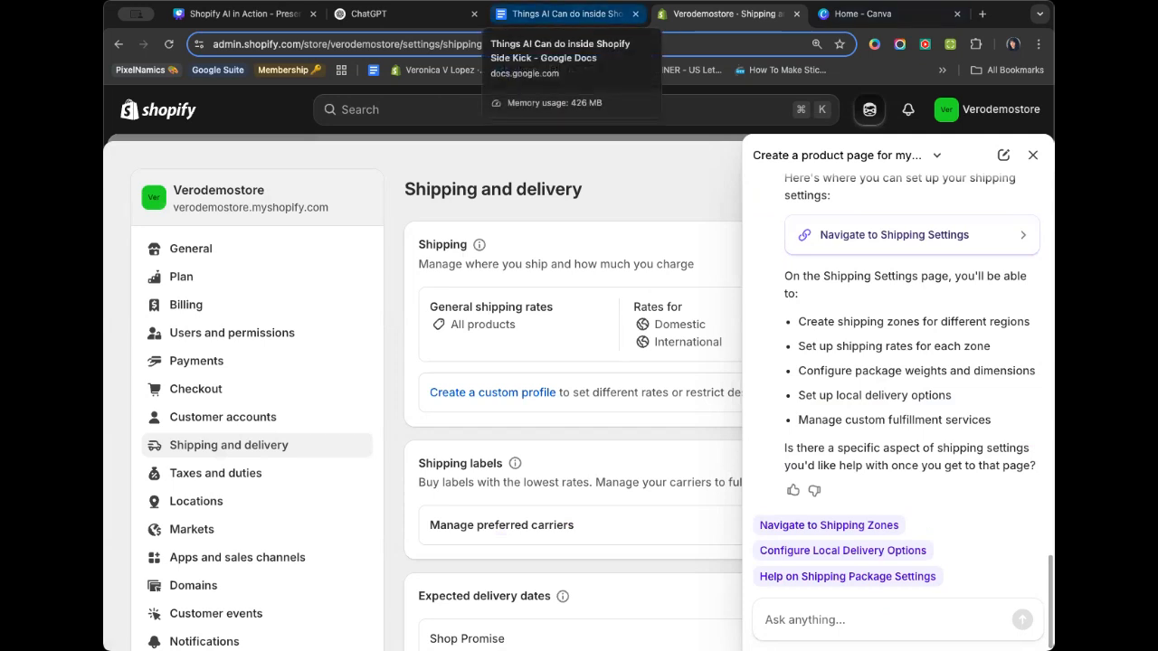
pyautogui.click(565, 14)
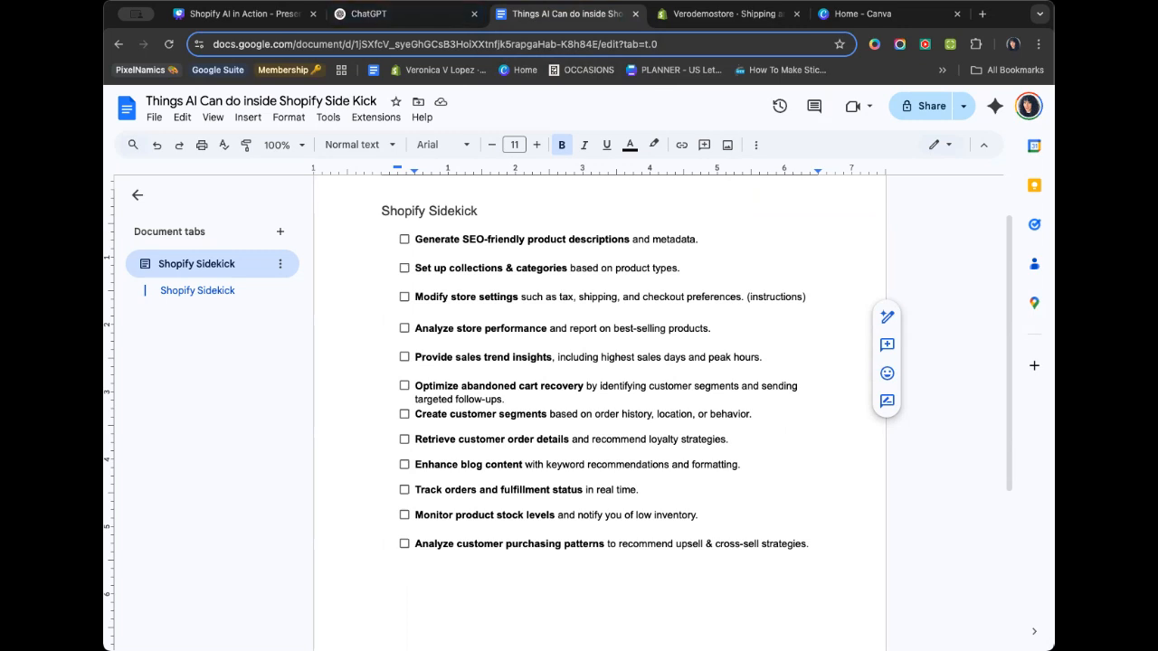
pyautogui.click(719, 13)
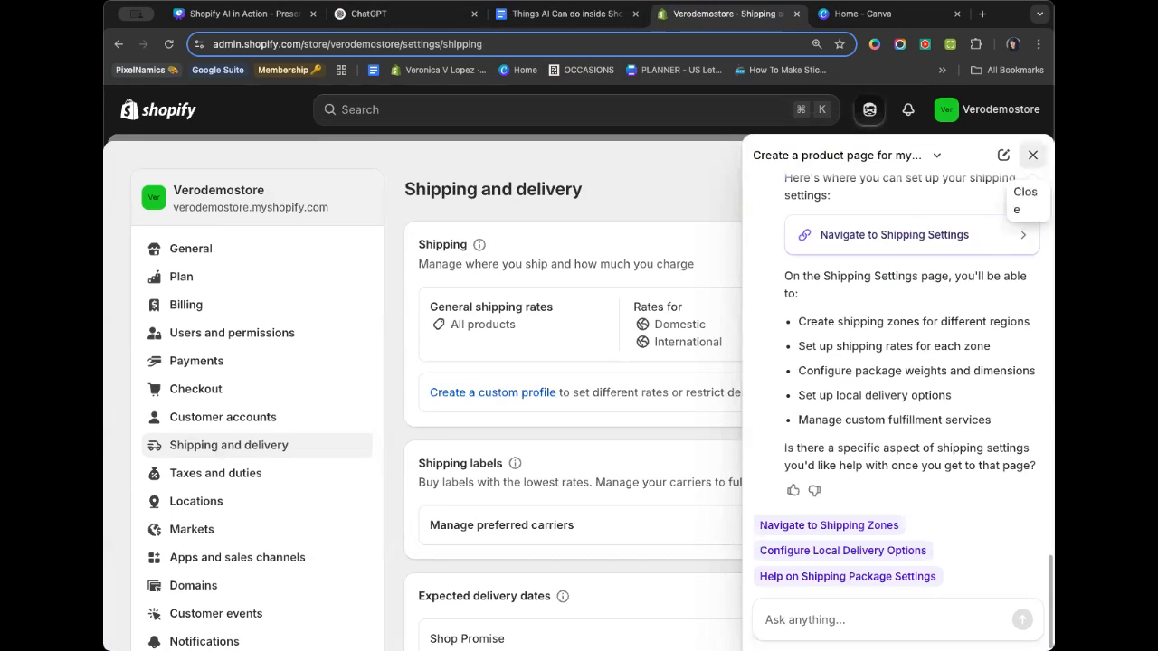
# Close Sidekick and the store settings, and open the Organic Black Charcoal Soap product.
pyautogui.click(1032, 155)
pyautogui.click(1029, 165)
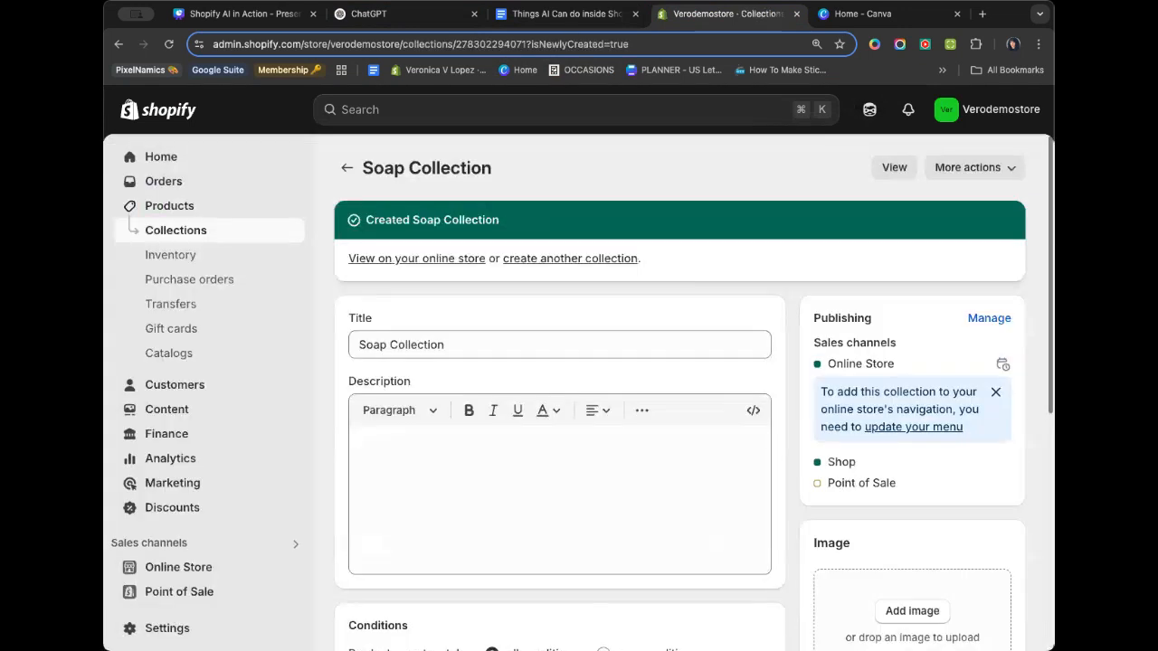
pyautogui.click(163, 206)
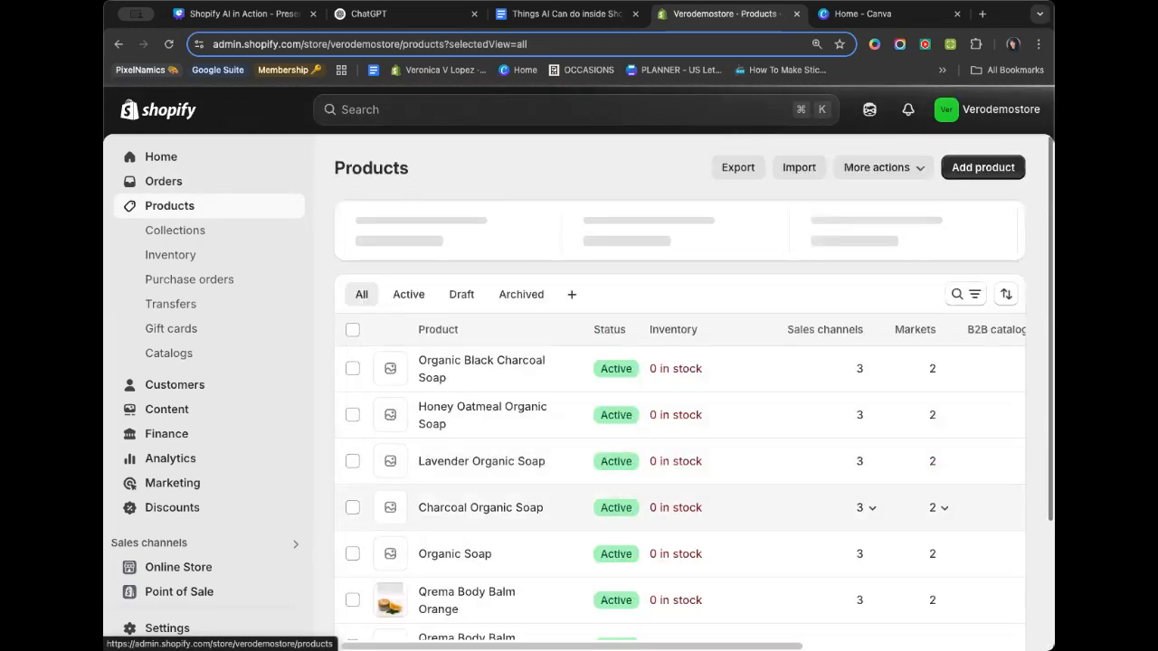
pyautogui.click(489, 361)
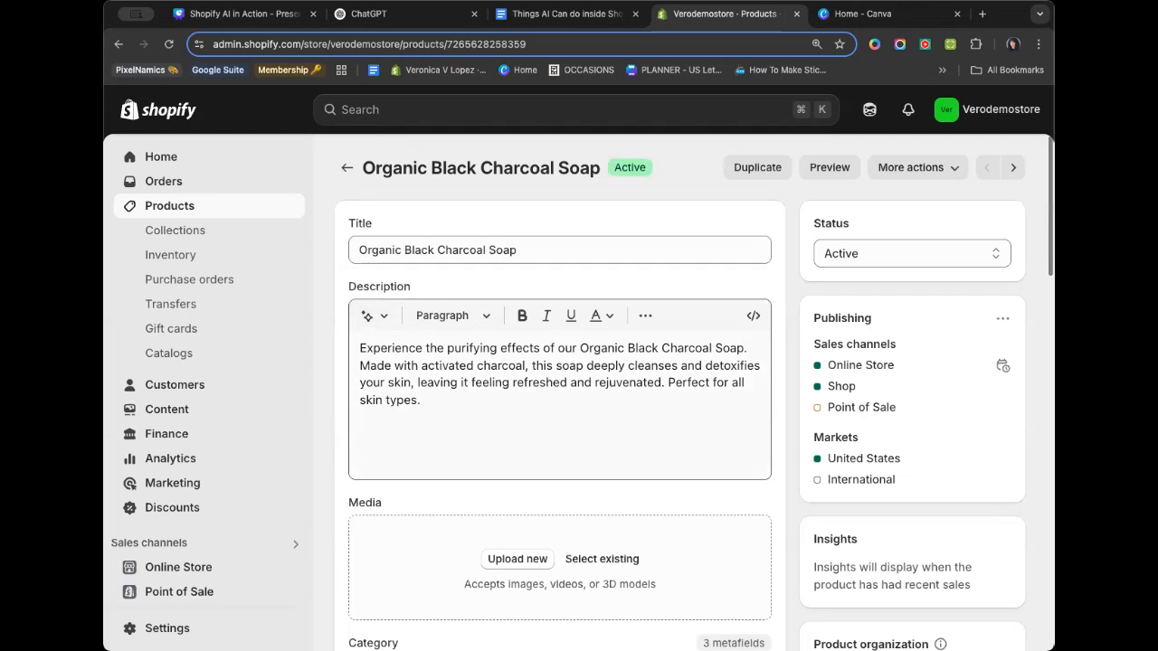
# Extend the whole product description with the AI text tool in the Sophisticated tone, regenerate it once, keep that version and save the product.
pyautogui.moveTo(421, 401); pyautogui.dragTo(359, 349)
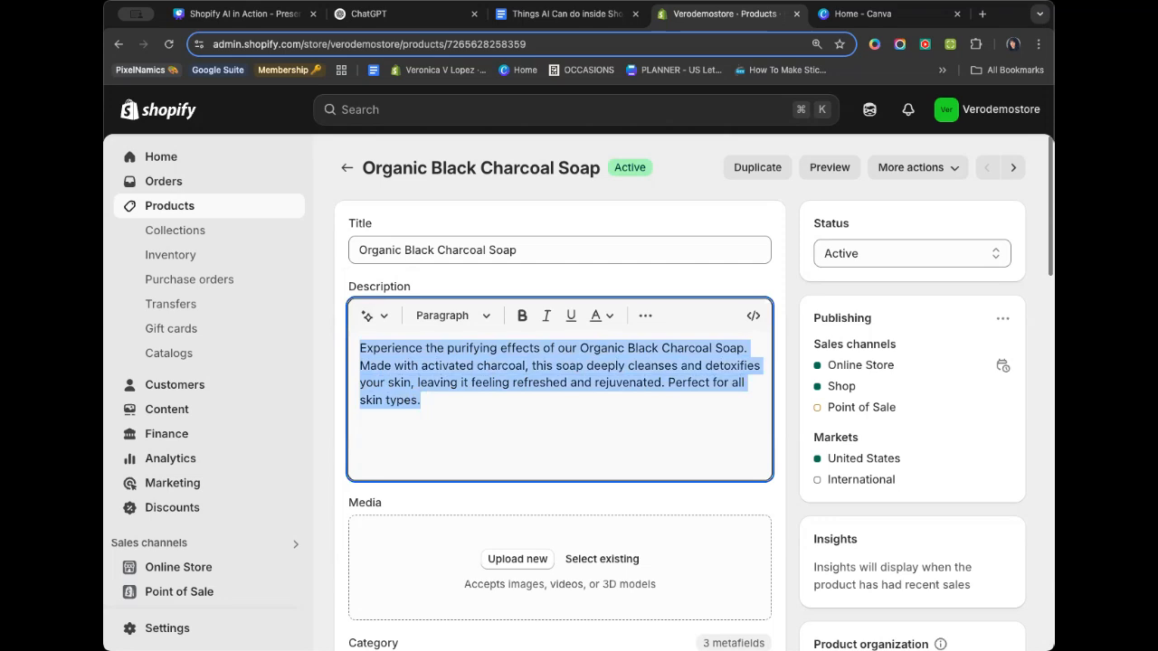
pyautogui.click(373, 315)
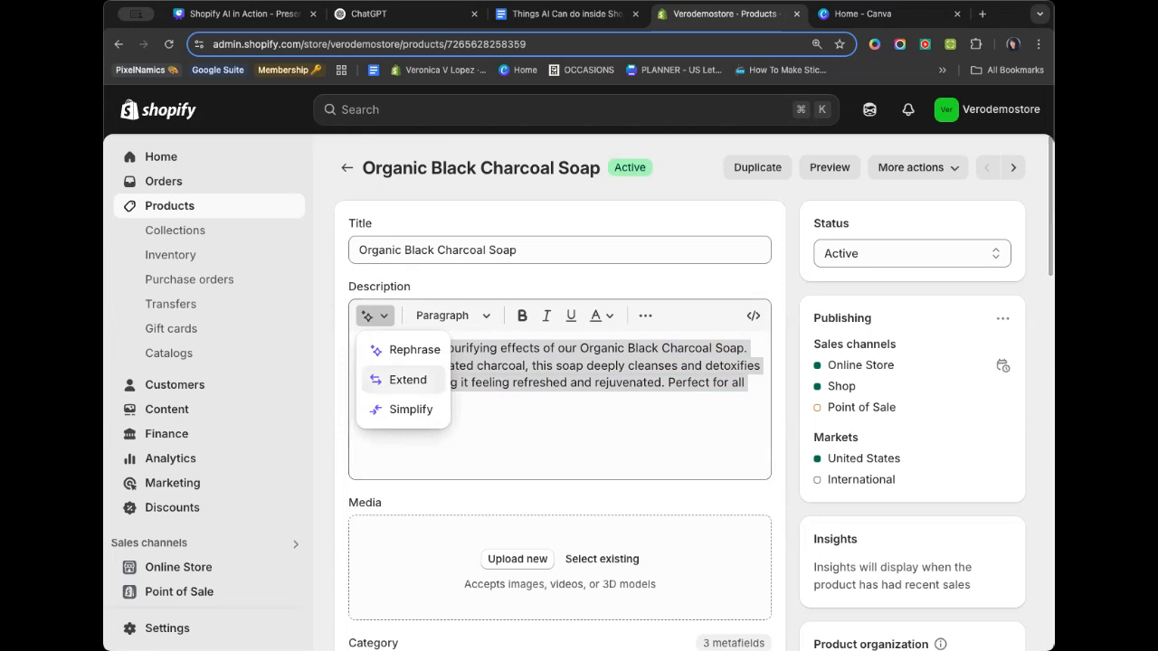
pyautogui.click(407, 379)
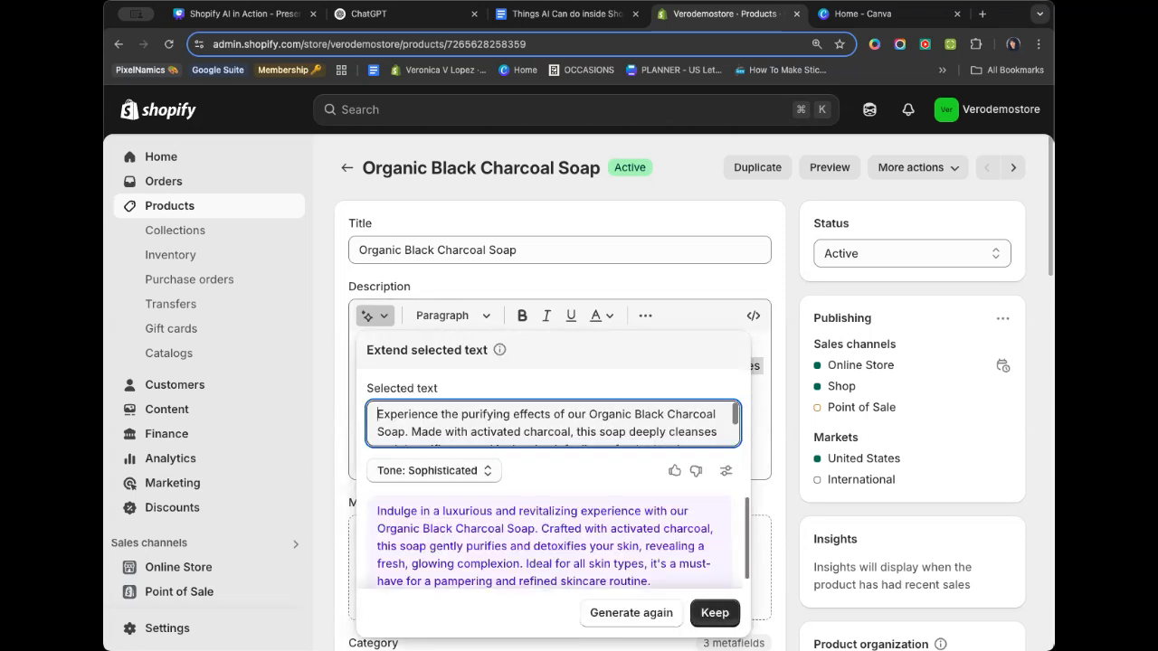
pyautogui.click(434, 471)
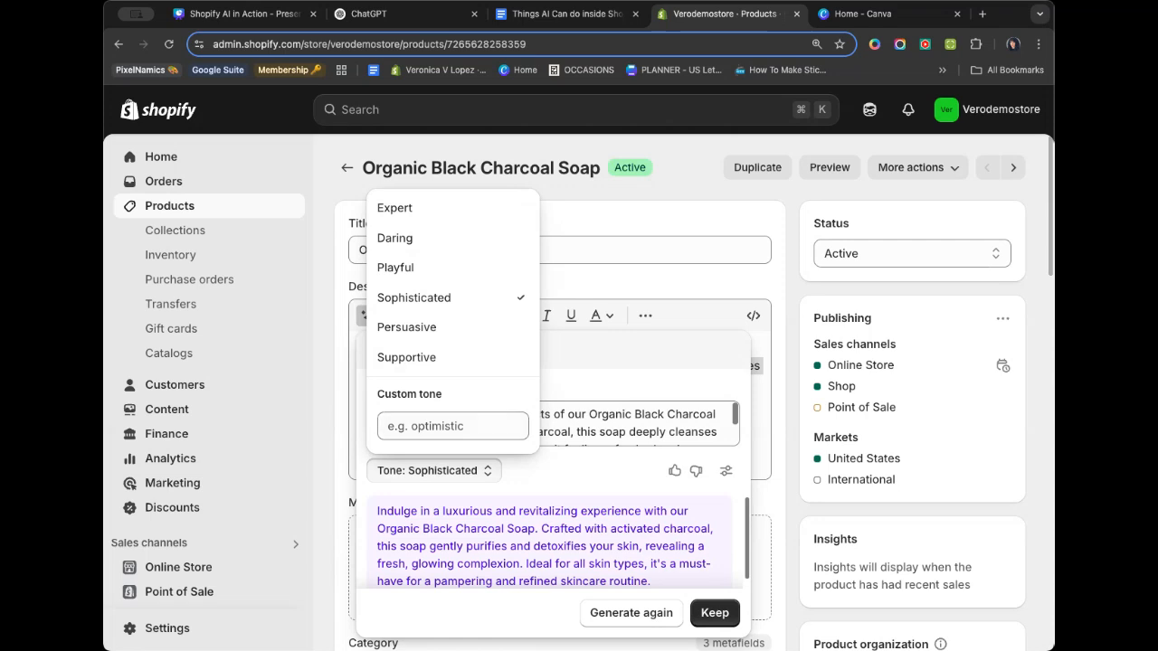
pyautogui.press('Escape')
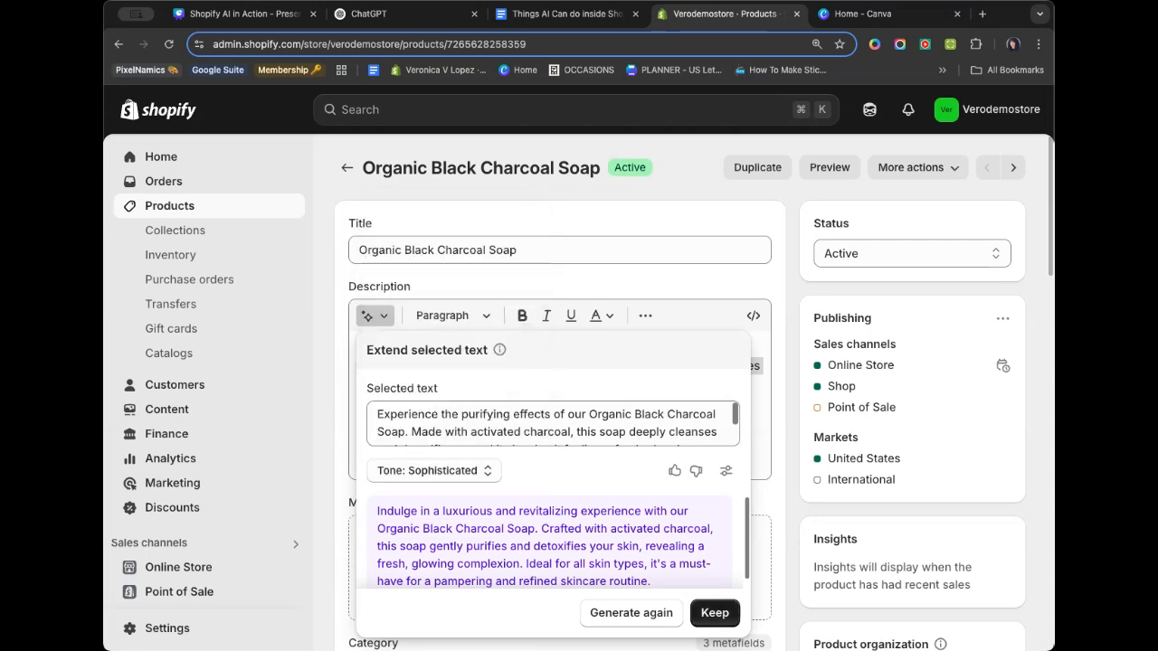
pyautogui.click(714, 613)
pyautogui.click(631, 613)
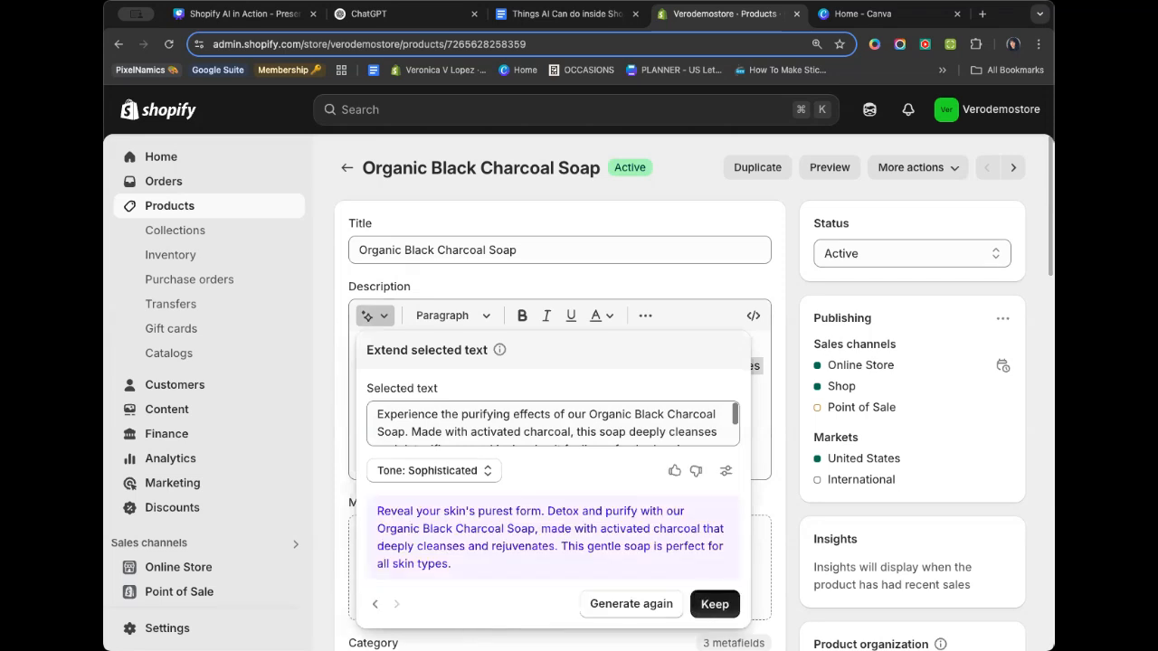
pyautogui.click(714, 604)
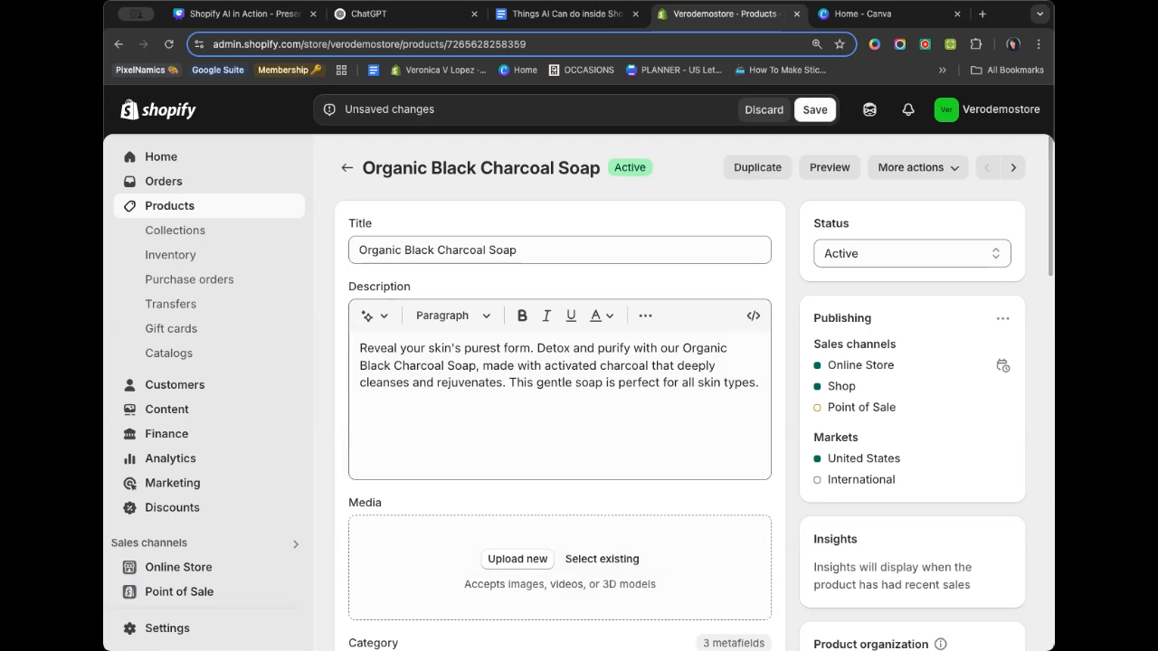
pyautogui.click(815, 110)
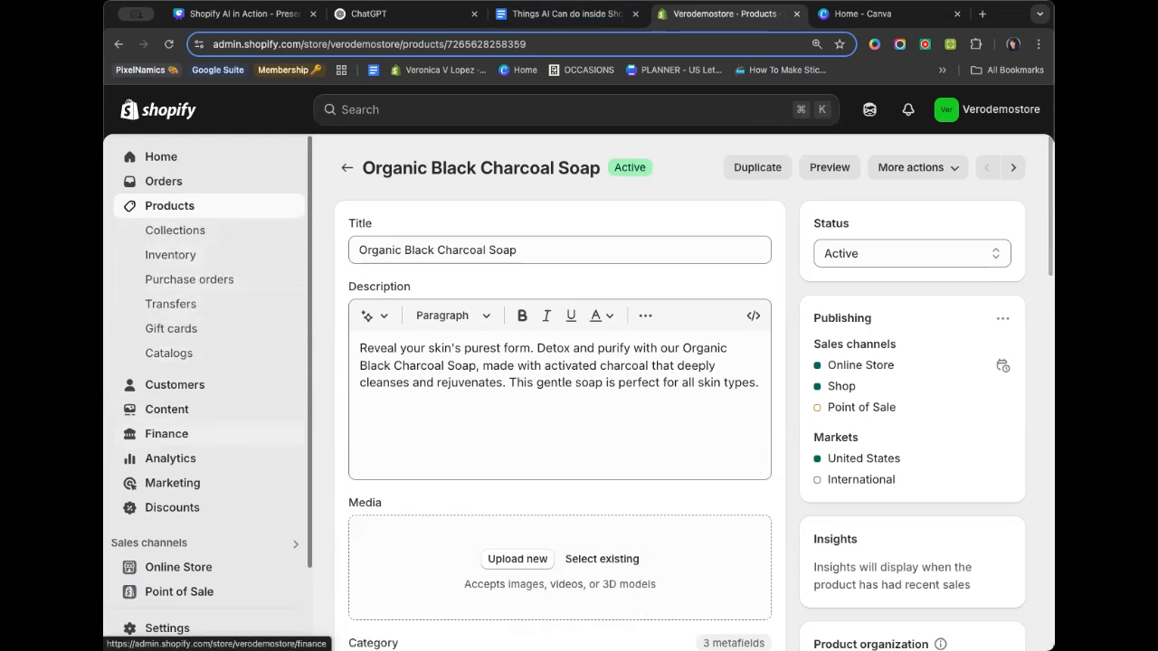
# Open a blank blog post form from the store's blog posts.
pyautogui.scroll(-2, 181, 408)
pyautogui.click(167, 327)
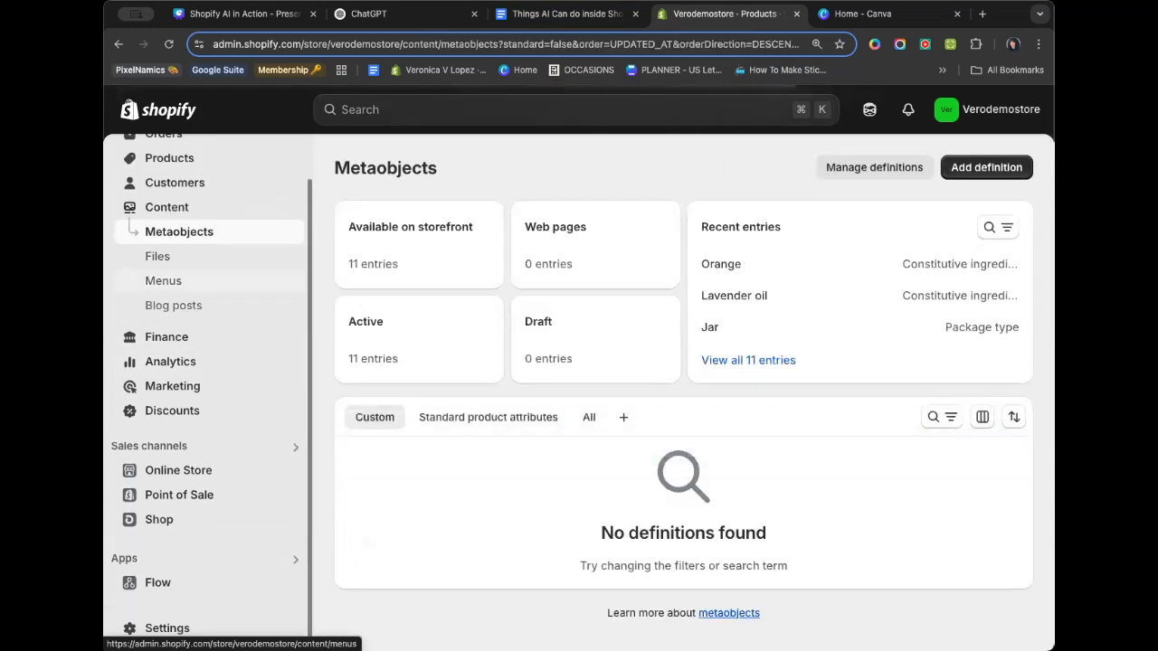
pyautogui.click(173, 305)
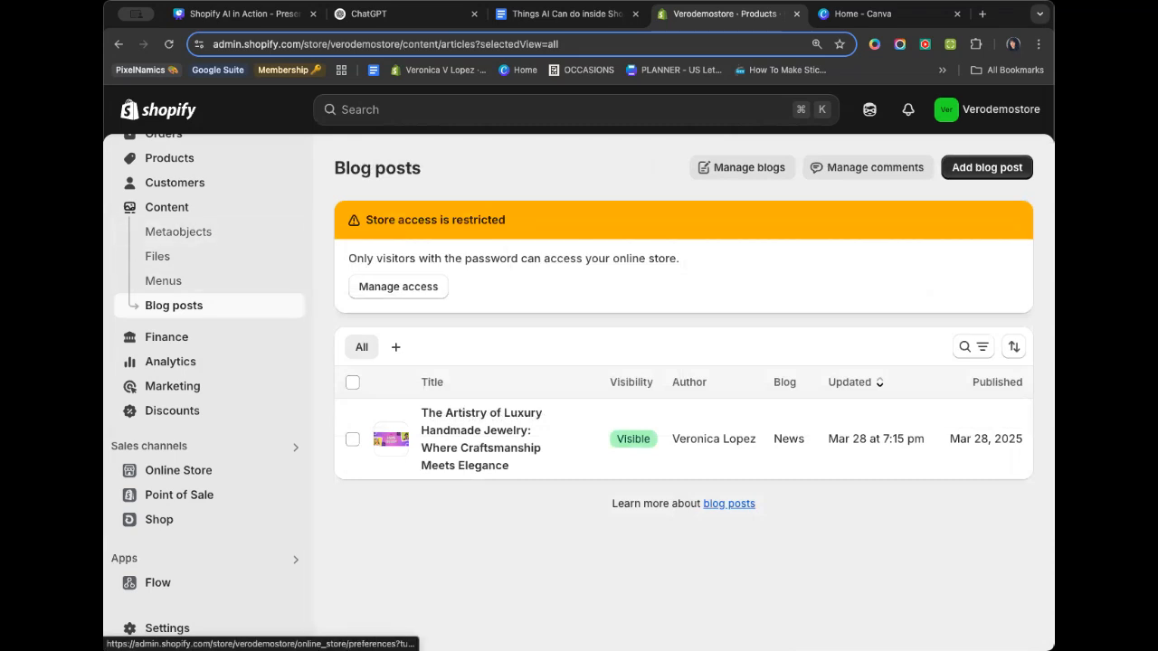
pyautogui.click(987, 167)
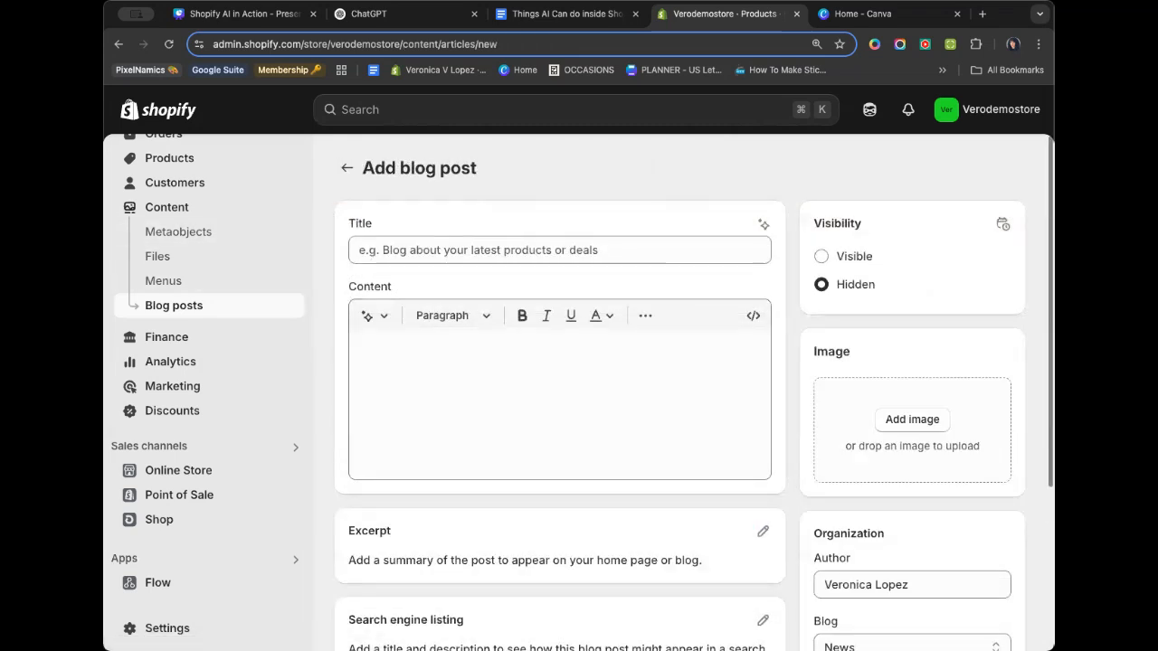
# Open Sidekick, return to the store's home page, and send the request "I need to create a blog about natural skin products.".
pyautogui.click(869, 109)
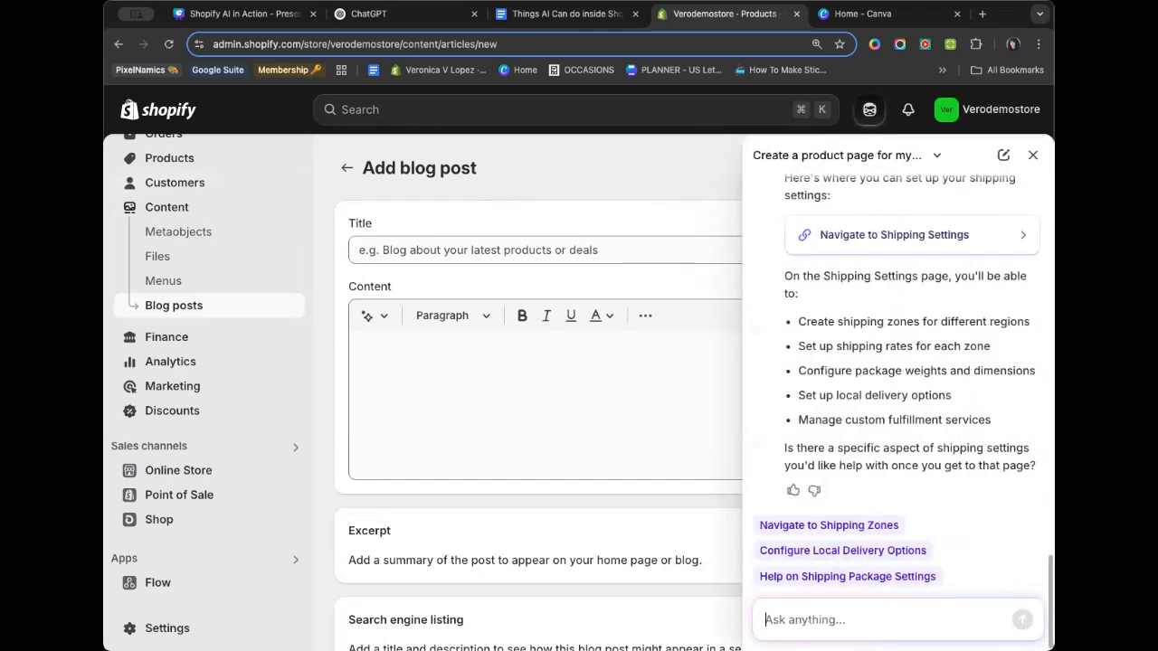
pyautogui.write('I need to')
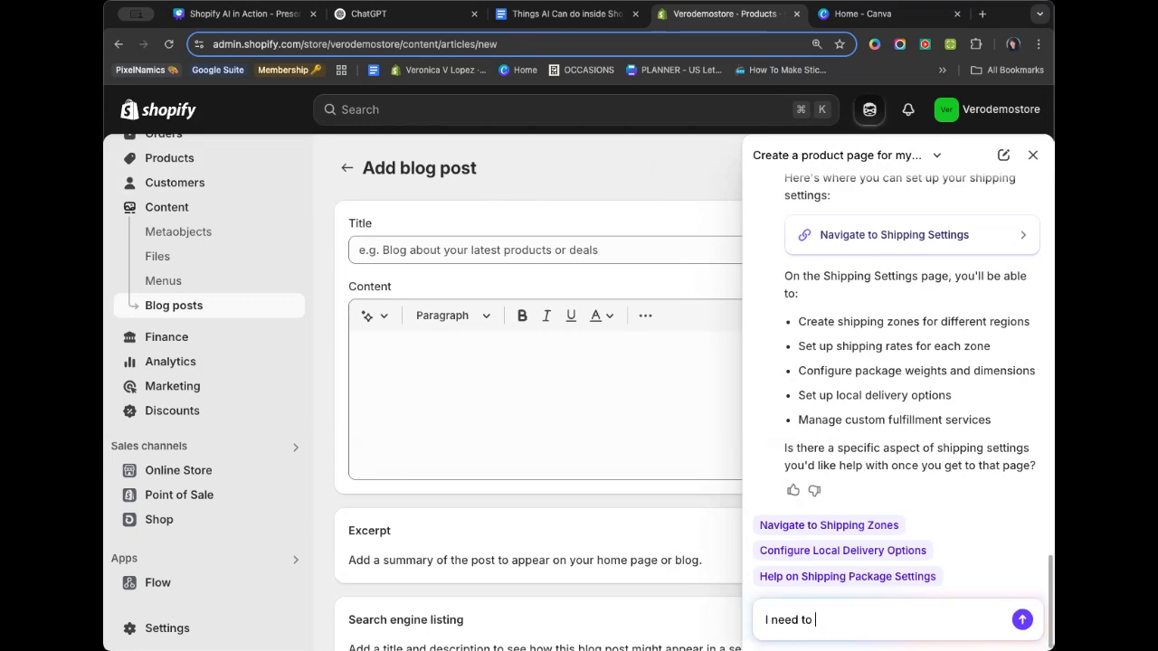
pyautogui.scroll(2, 208, 271)
pyautogui.click(162, 156)
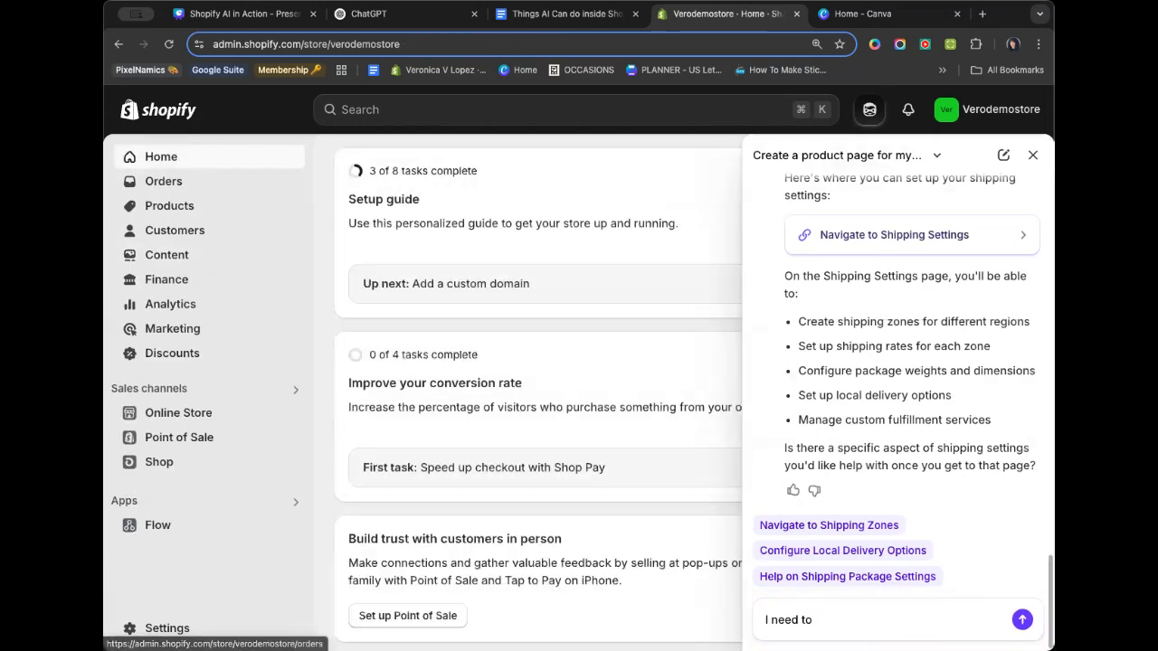
pyautogui.click(816, 620)
pyautogui.write('create a blo')
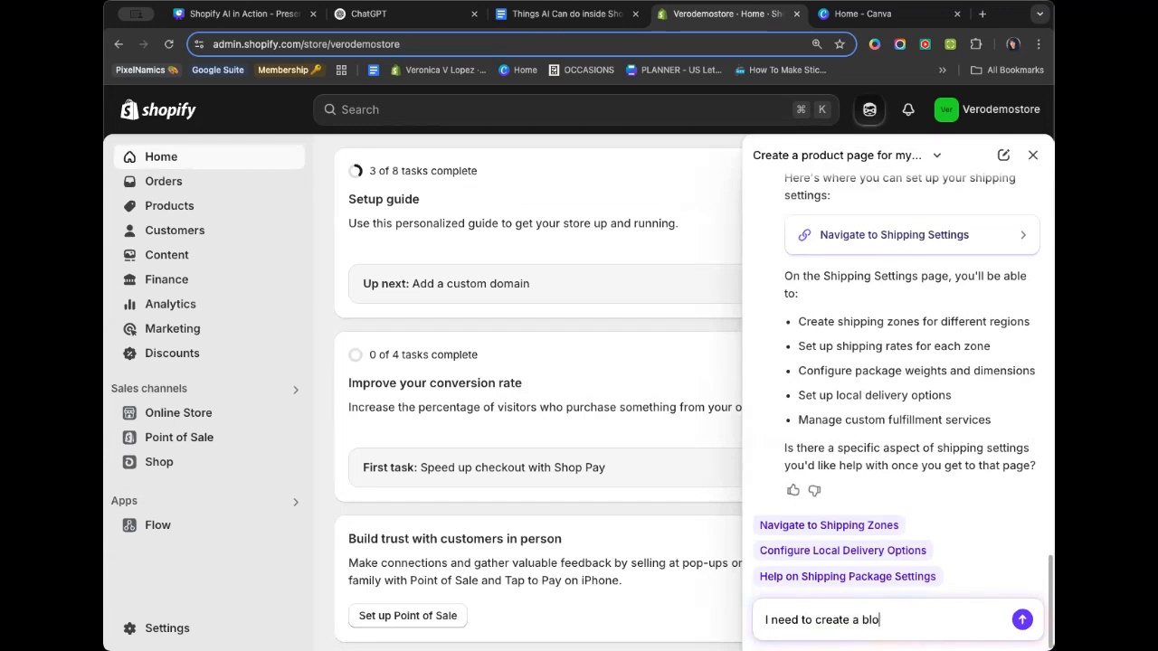
pyautogui.write('g about natural skin products')
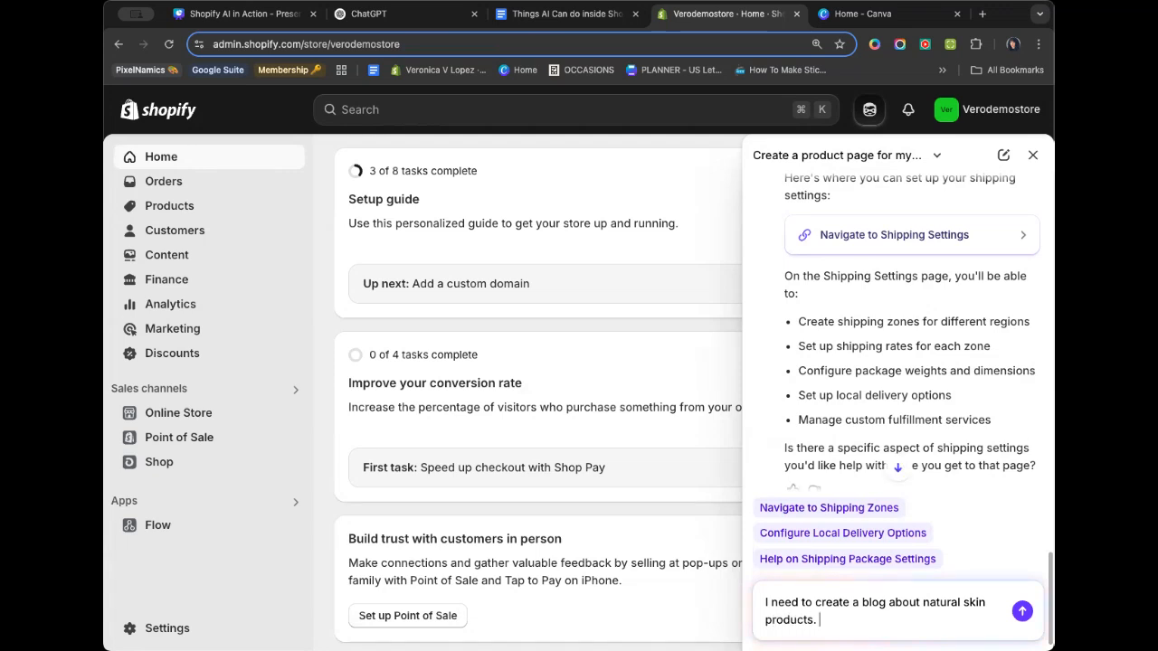
pyautogui.write('.')
pyautogui.press('Return')
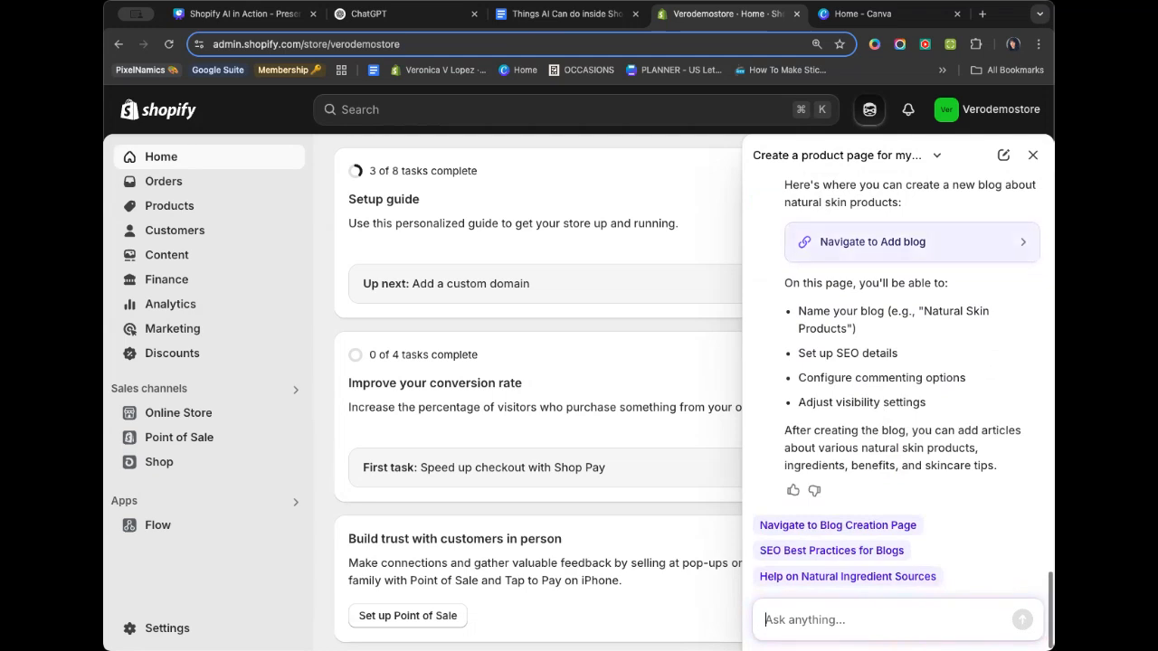
# Open the new blog page from Sidekick's reply, close Sidekick, and go back to the blog posts list.
pyautogui.click(912, 242)
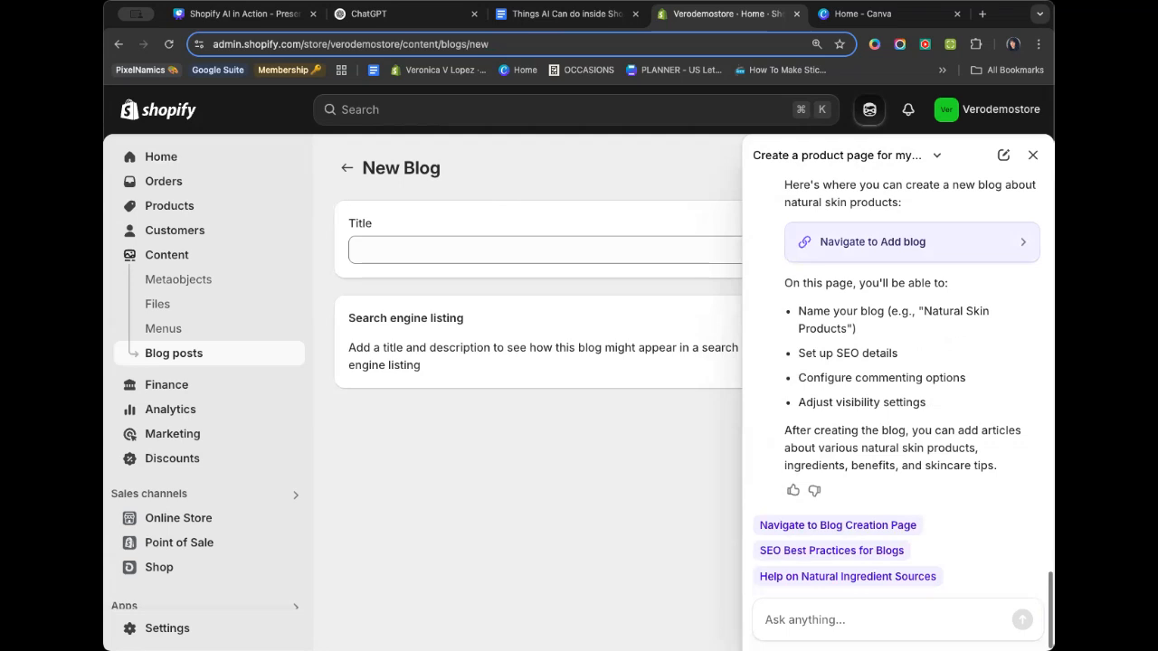
pyautogui.click(543, 251)
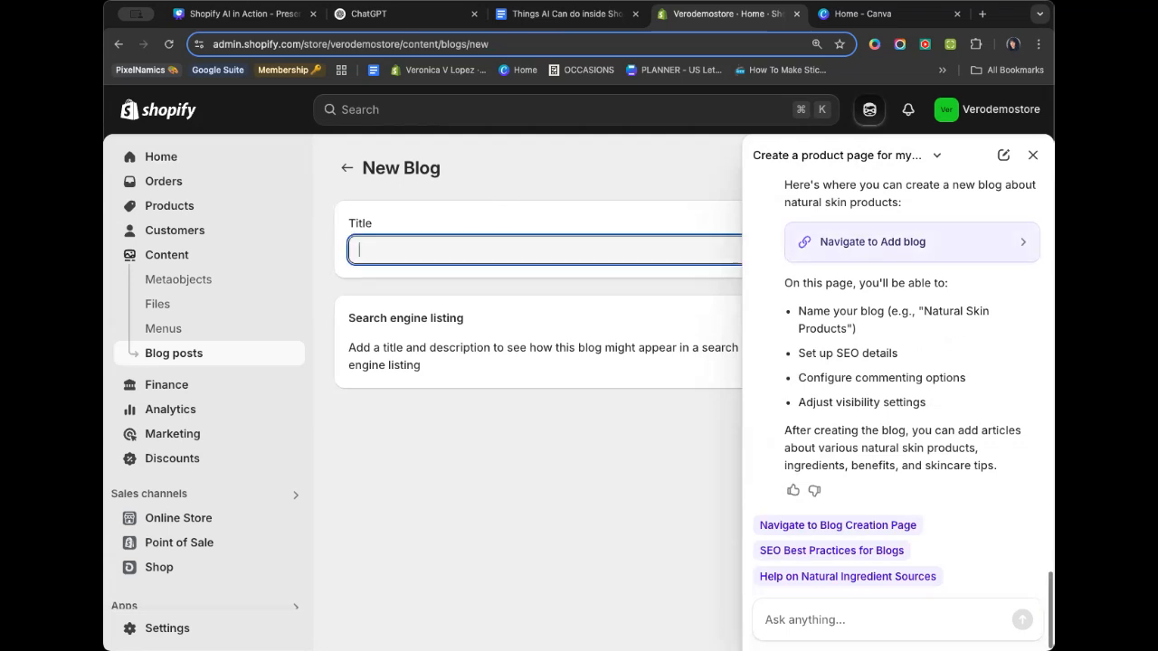
pyautogui.click(1032, 155)
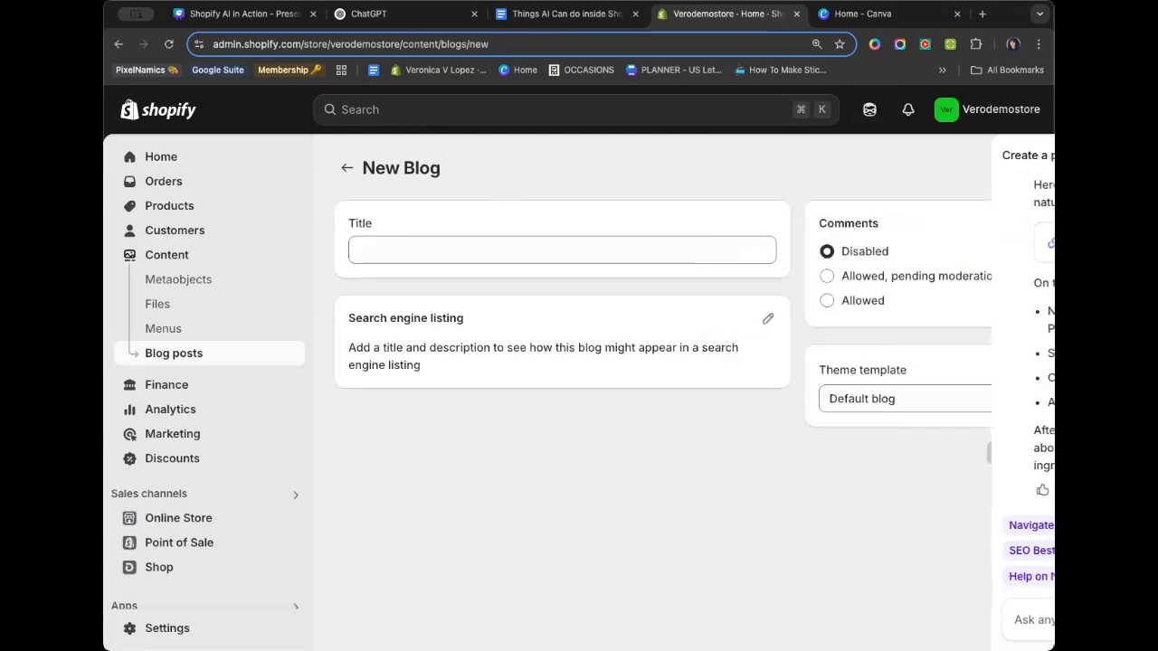
pyautogui.click(346, 167)
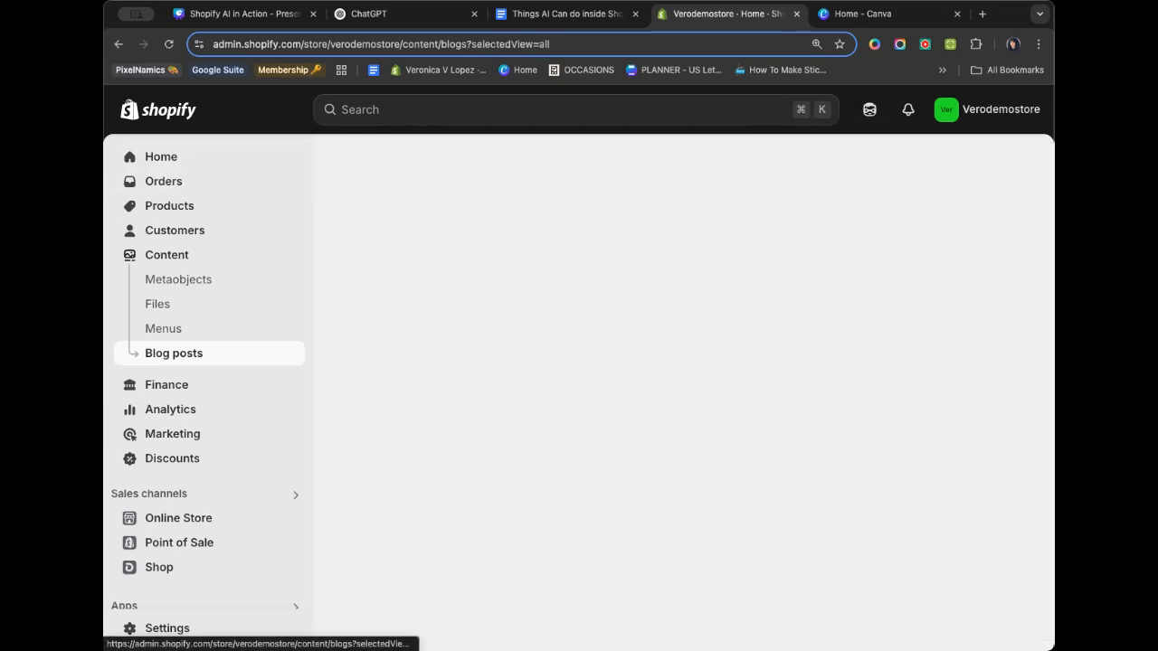
pyautogui.click(346, 168)
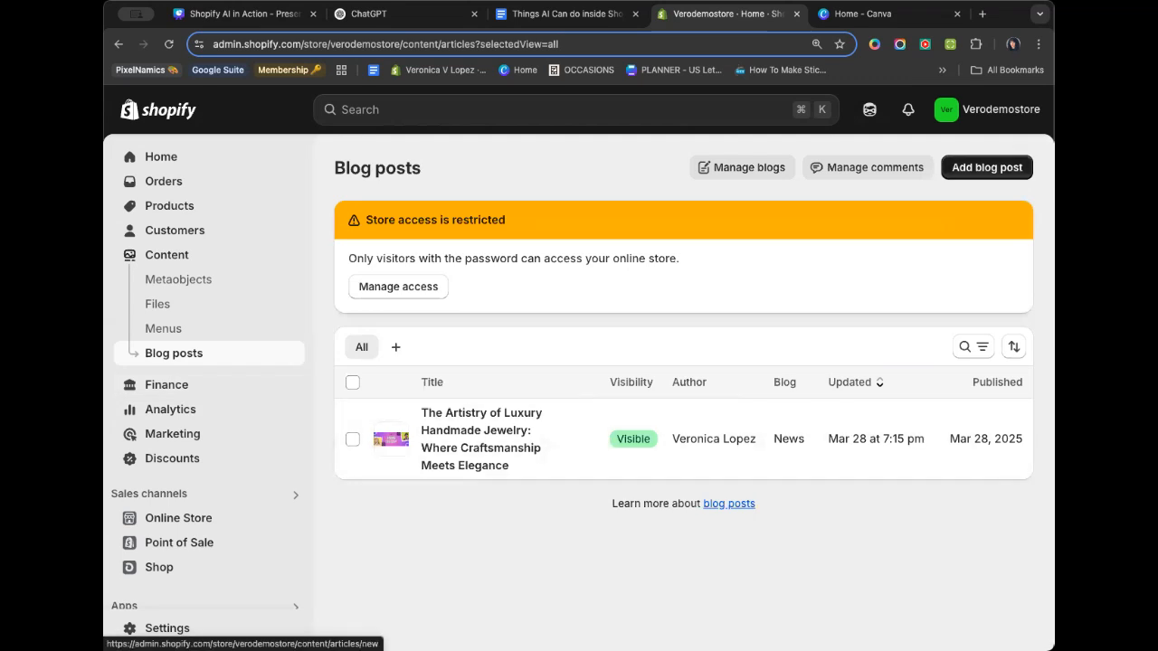
# Add a new blog post titled "The benefits of natural skincare".
pyautogui.click(986, 167)
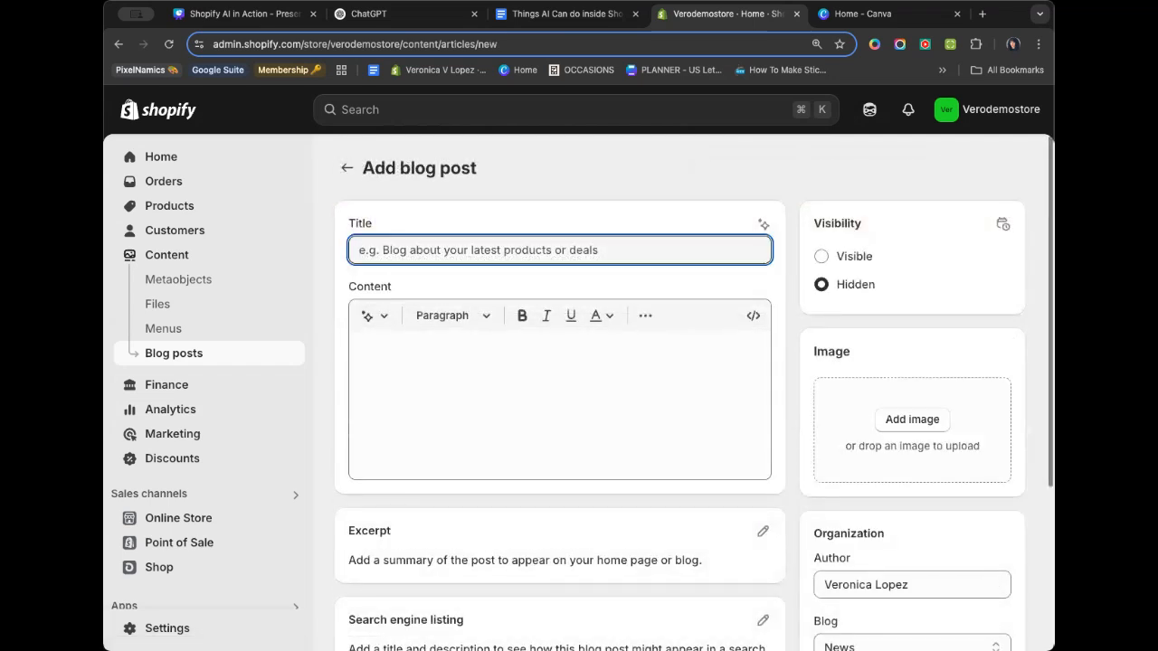
pyautogui.write('The bee')
pyautogui.press('BackSpace')
pyautogui.write('nefits of ')
pyautogui.write('nat')
pyautogui.write('rula')
pyautogui.press('BackSpace')
pyautogui.press('BackSpace')
pyautogui.press('BackSpace')
pyautogui.write('u')
pyautogui.press('BackSpace')
pyautogui.press('BackSpace')
pyautogui.write('ural skin c')
pyautogui.press('BackSpace')
pyautogui.press('BackSpace')
pyautogui.write('care')
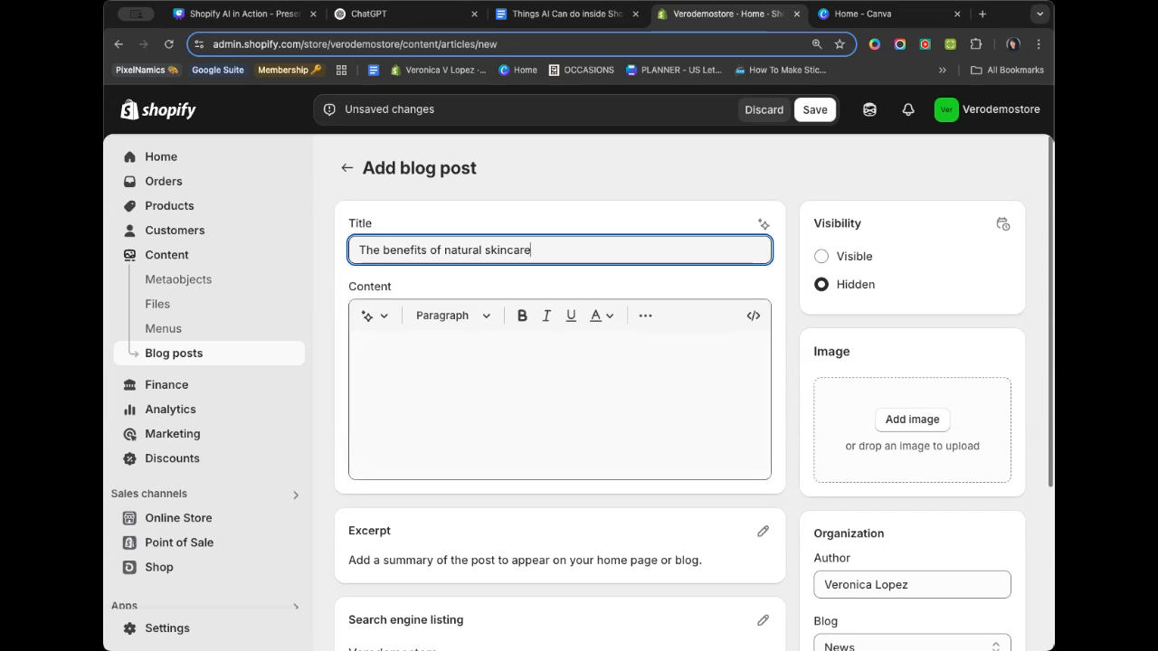
# Generate the blog post's content with the AI text tool about "The benefits of natural skincare" in the Sophisticated tone, and keep the result.
pyautogui.moveTo(533, 251); pyautogui.dragTo(356, 250)
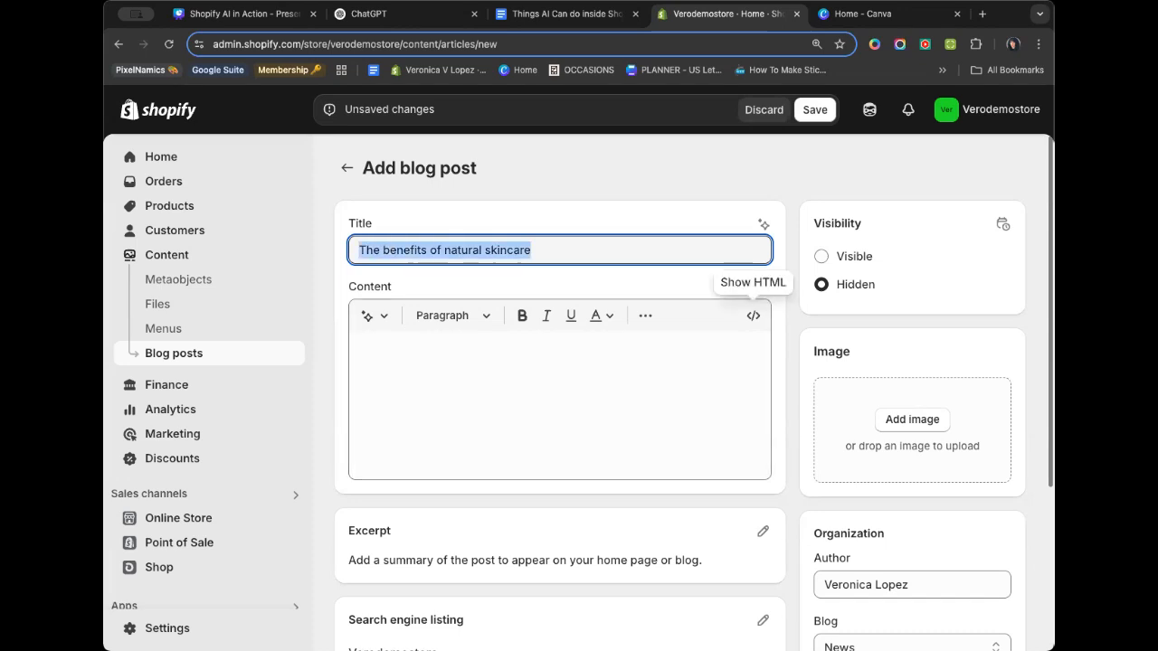
pyautogui.click(452, 371)
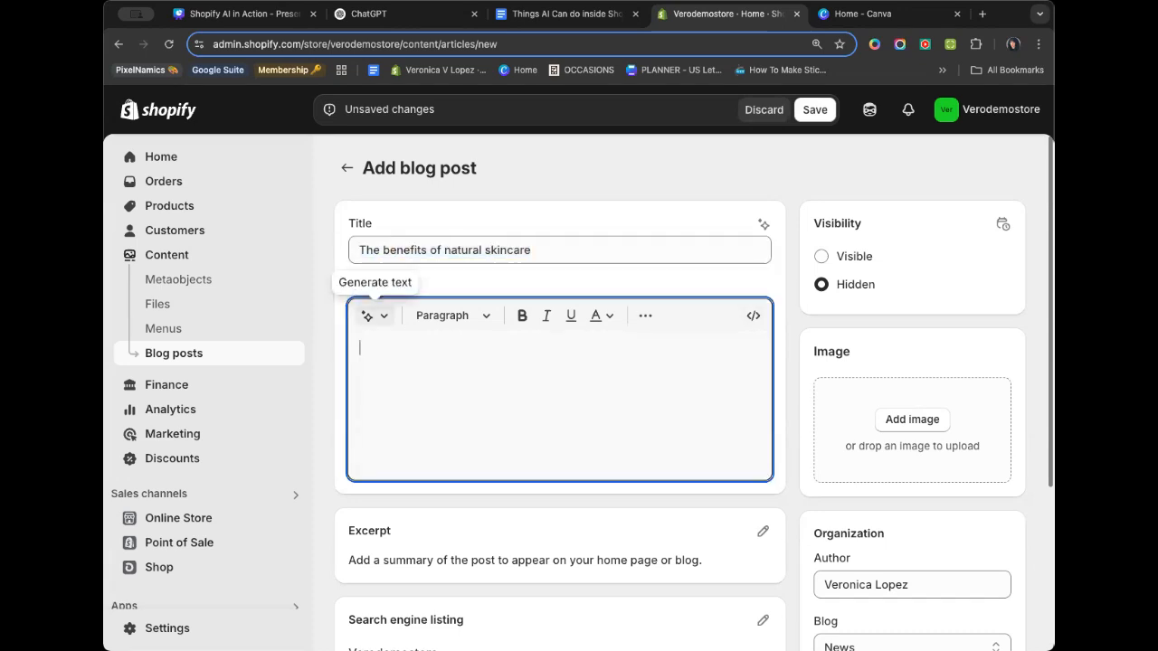
pyautogui.click(371, 315)
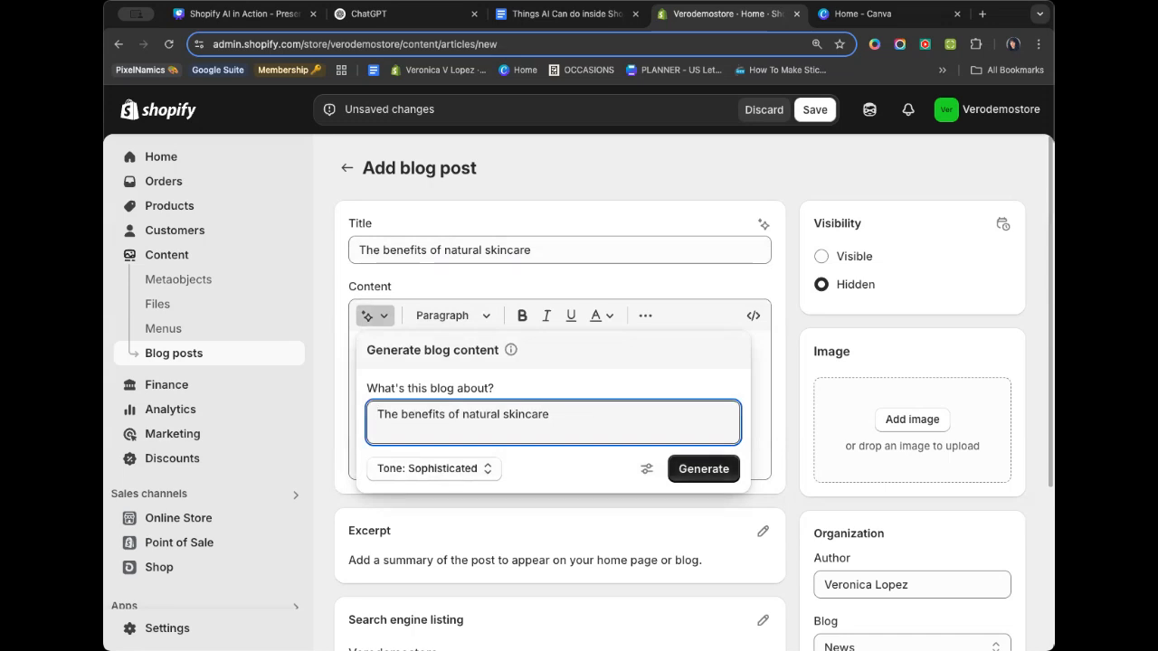
pyautogui.click(723, 468)
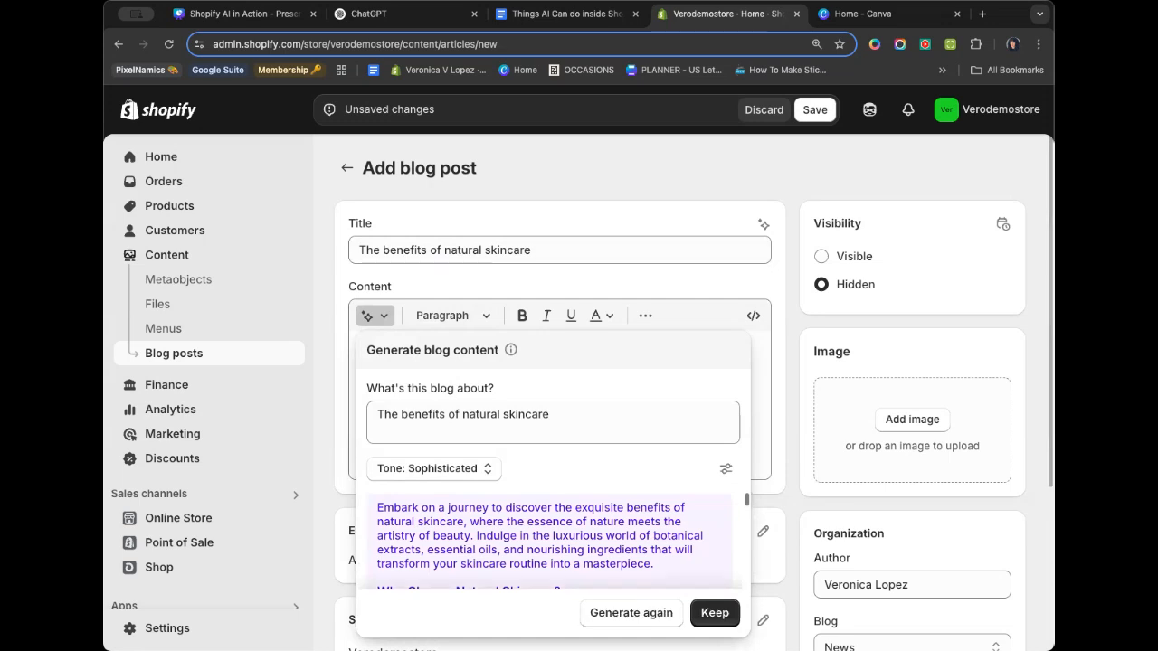
pyautogui.scroll(-10, 549, 541)
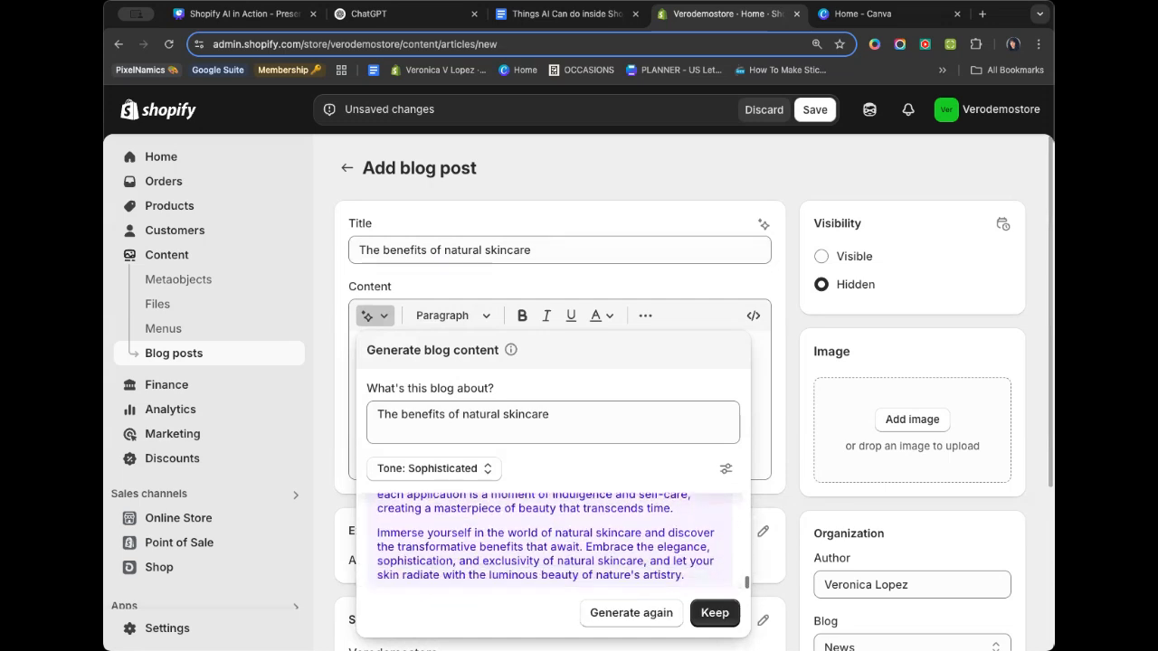
pyautogui.scroll(10, 549, 541)
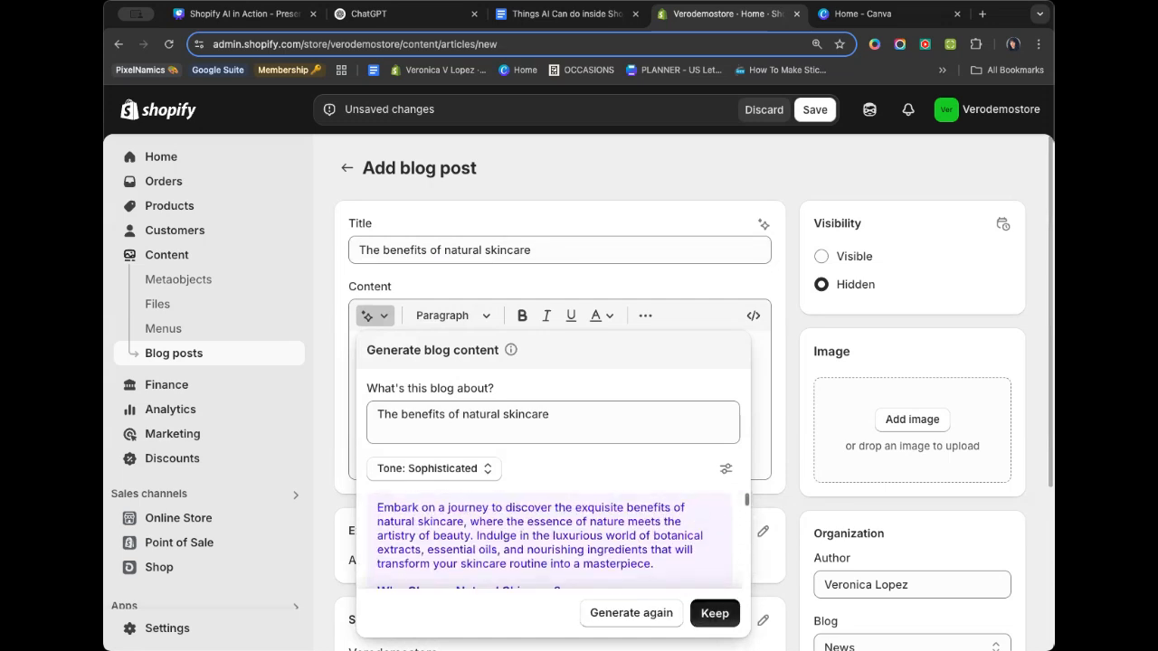
pyautogui.click(715, 612)
pyautogui.scroll(10, 561, 434)
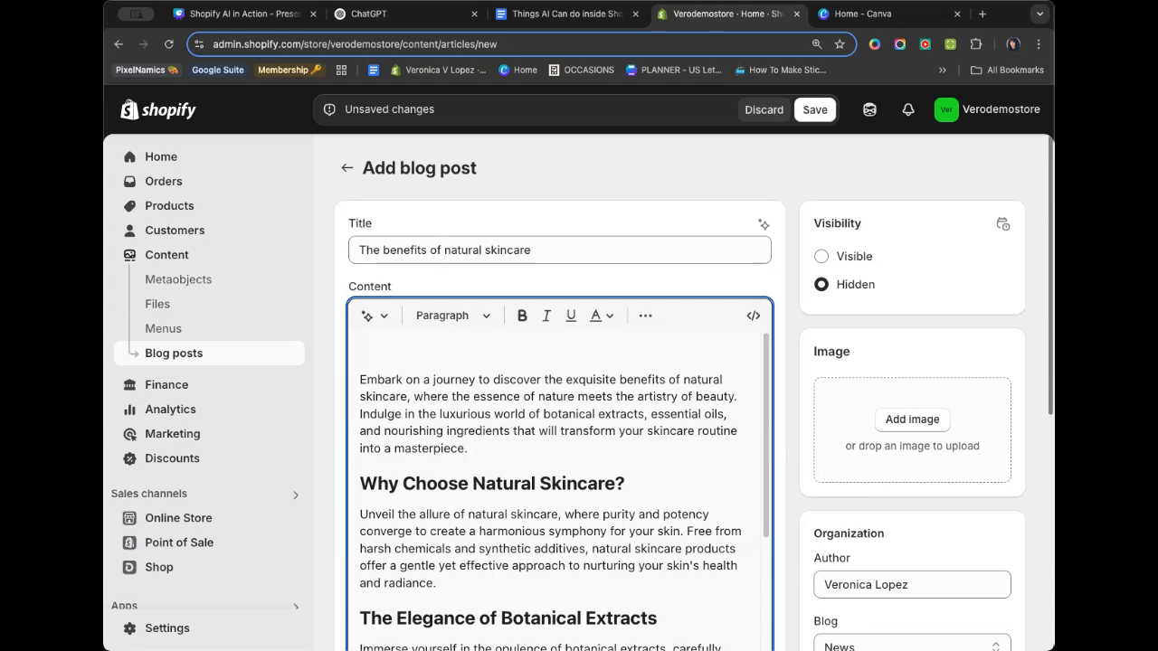
# Review the generated post content, and open the search engine listing for editing at the empty meta description.
pyautogui.scroll(-3, 561, 488)
pyautogui.scroll(-10, 561, 488)
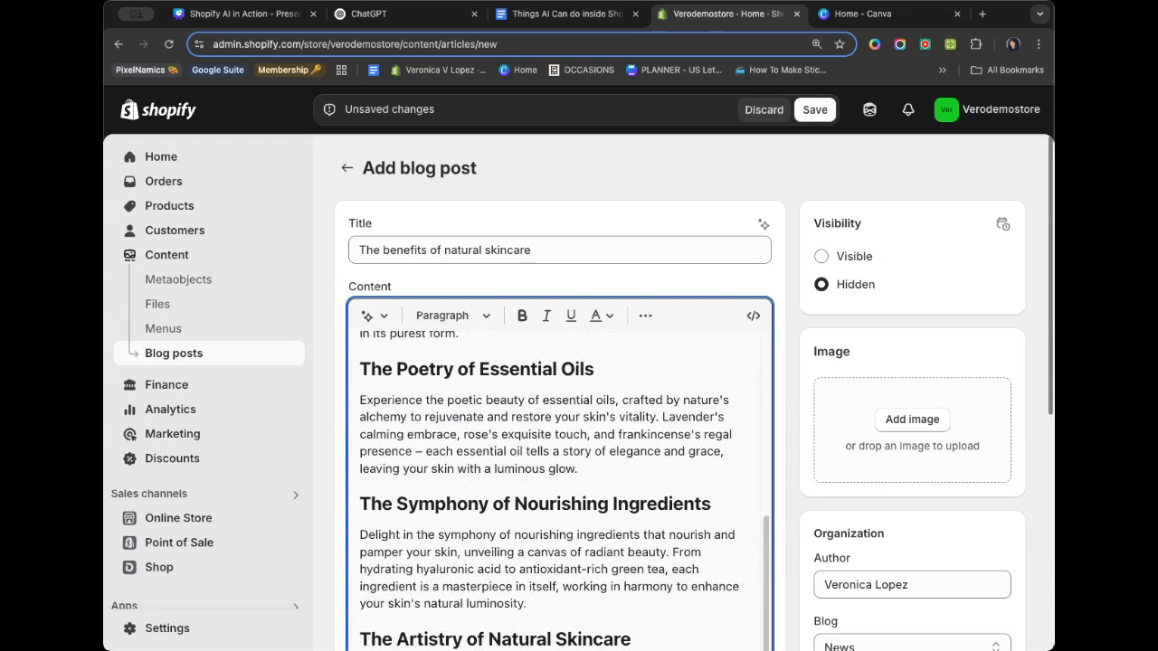
pyautogui.scroll(-8, 561, 407)
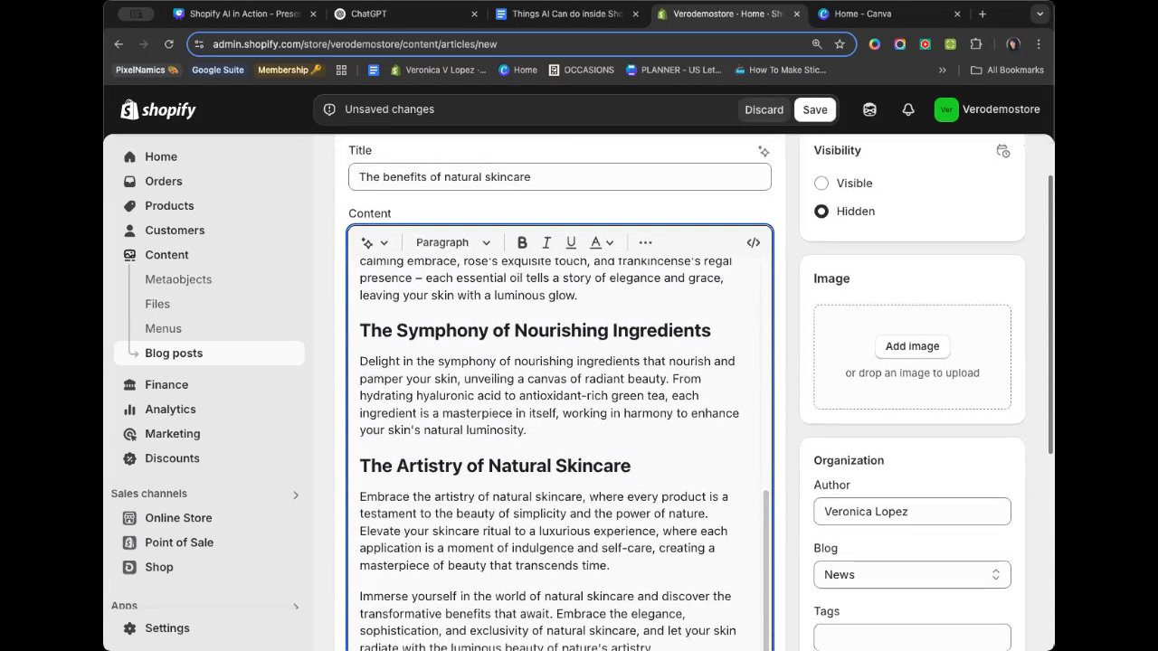
pyautogui.scroll(-1, 762, 481)
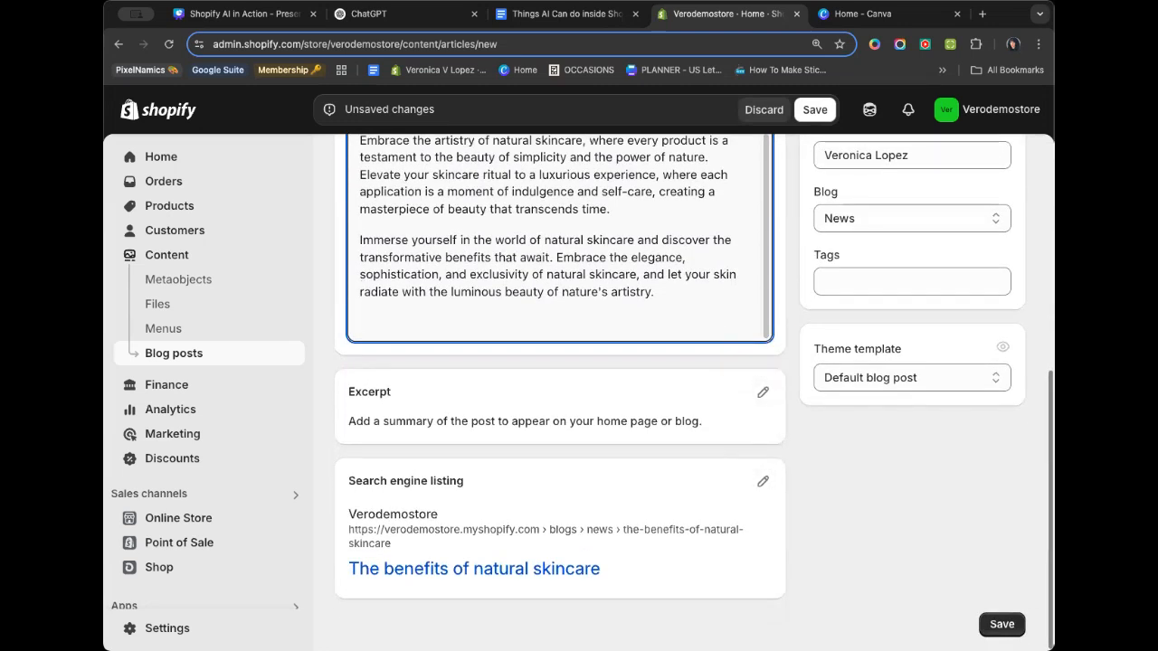
pyautogui.click(763, 481)
pyautogui.scroll(-5, 561, 398)
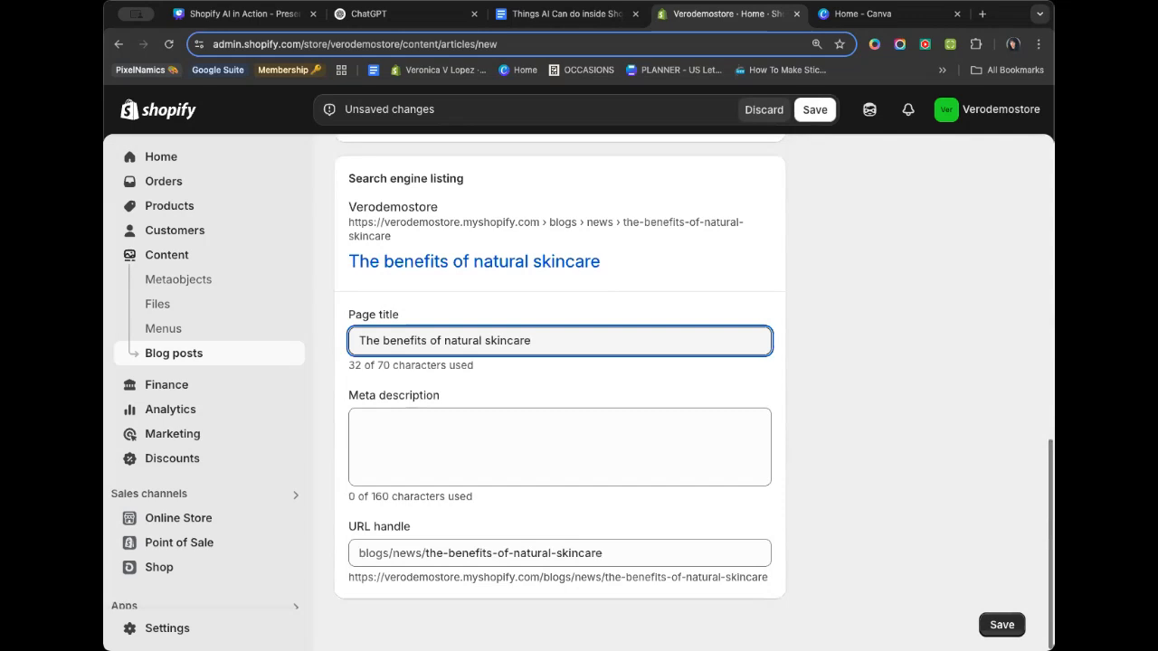
pyautogui.scroll(1, 560, 452)
pyautogui.click(560, 453)
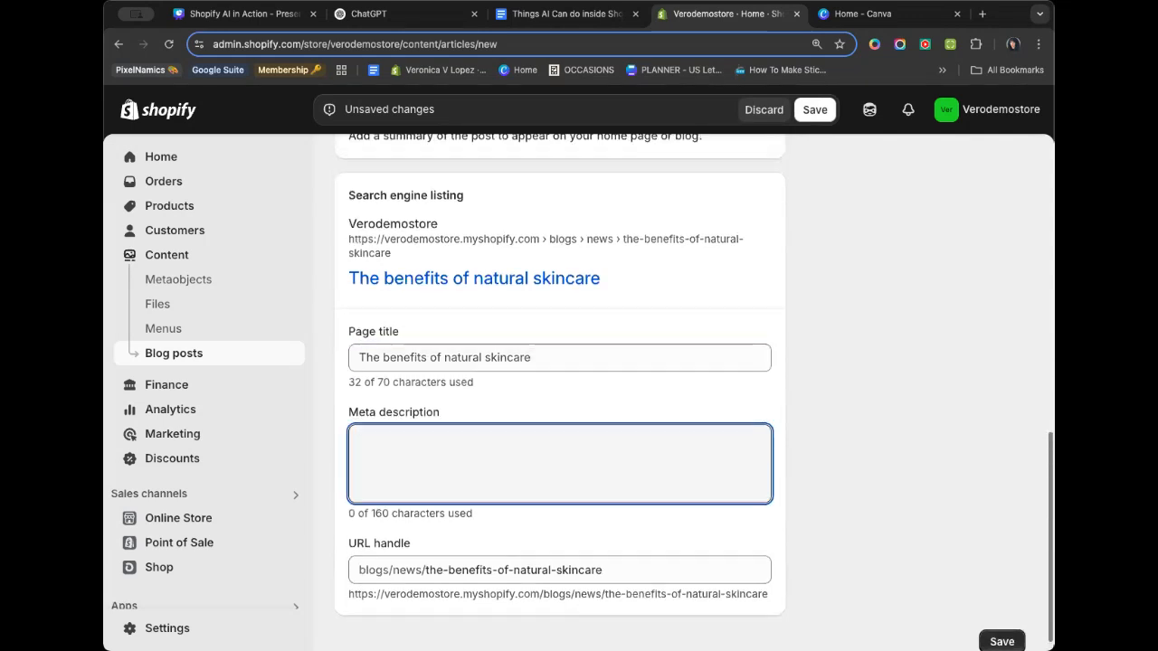
pyautogui.scroll(6, 559, 398)
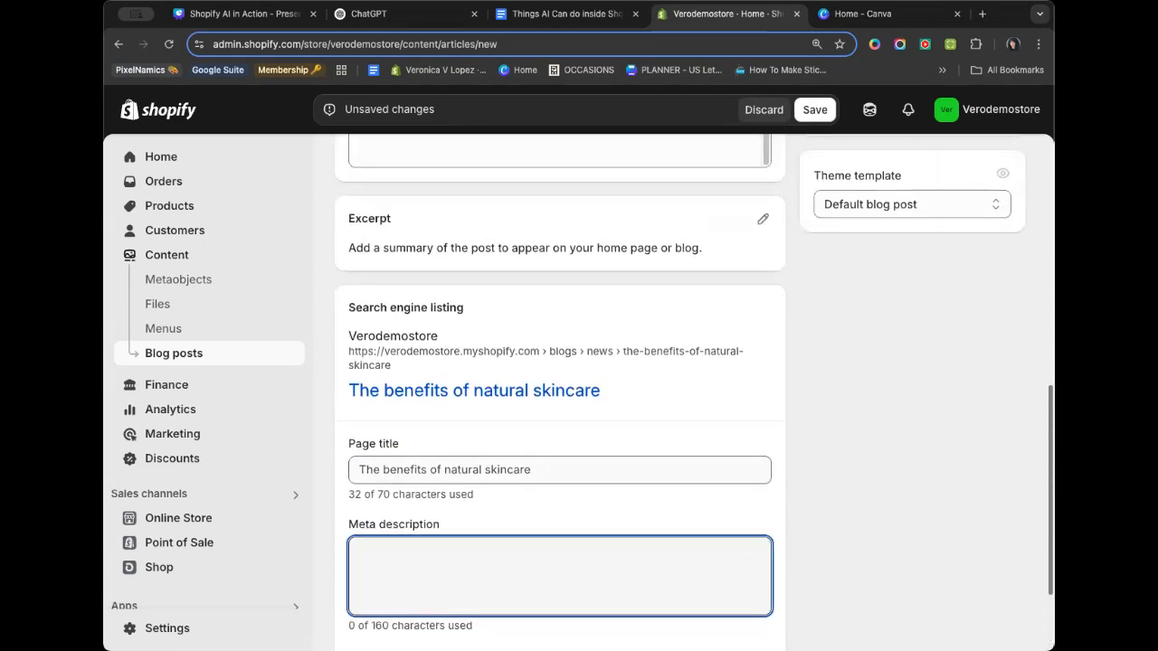
pyautogui.scroll(-5, 560, 398)
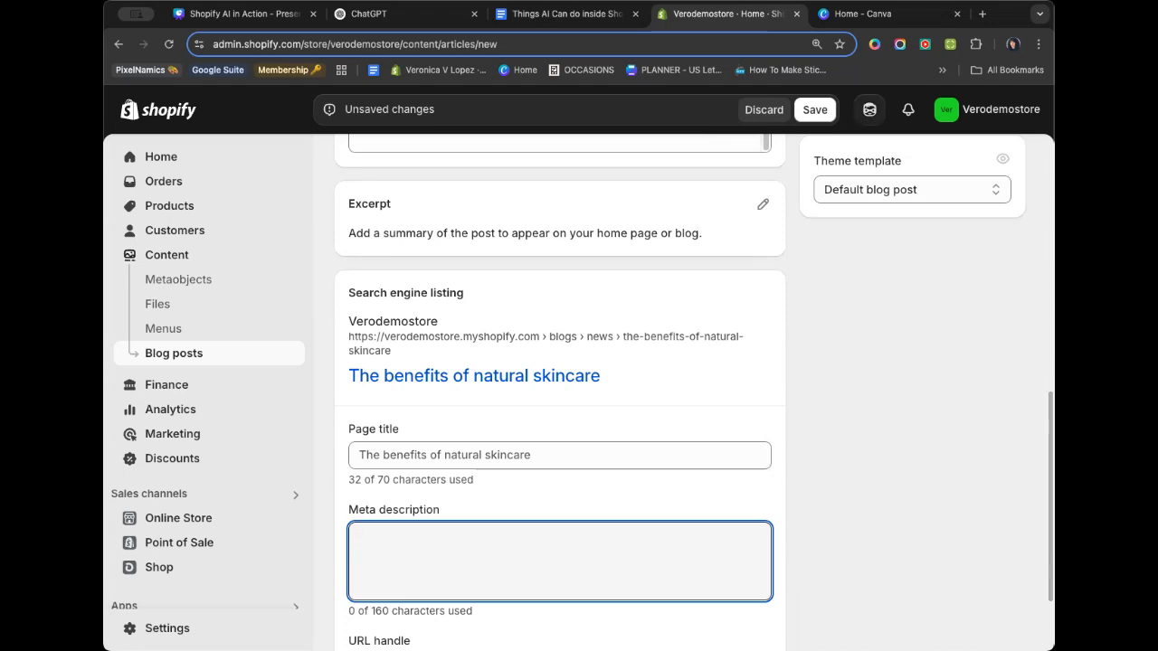
# Reopen Sidekick and send the request "Can you create SEO content for The benefits of natural skincare blog post".
pyautogui.click(870, 109)
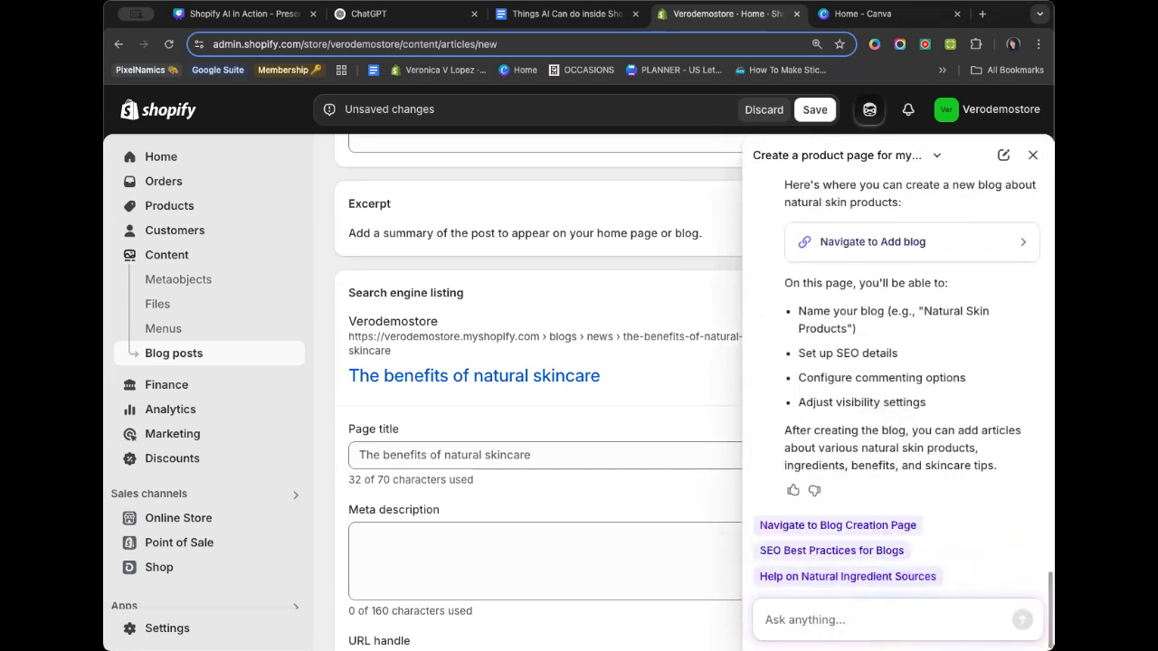
pyautogui.write('Can you add the')
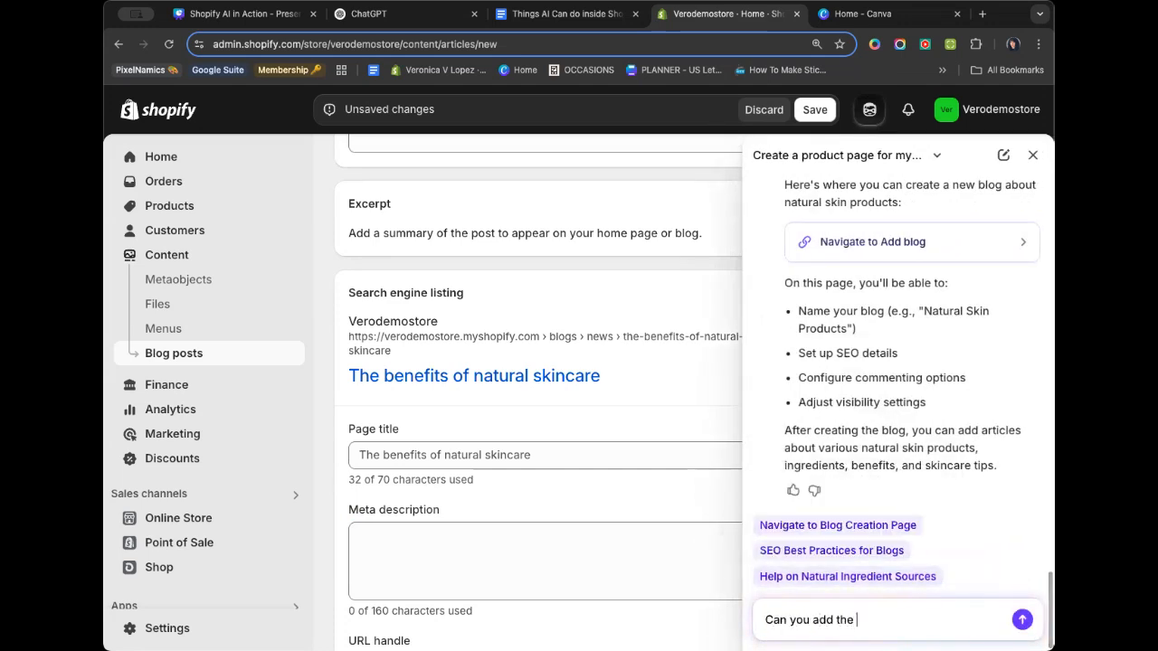
pyautogui.press('BackSpace')
pyautogui.press('BackSpace')
pyautogui.press('BackSpace')
pyautogui.press('BackSpace')
pyautogui.press('BackSpace')
pyautogui.write('create SEO content for The ben')
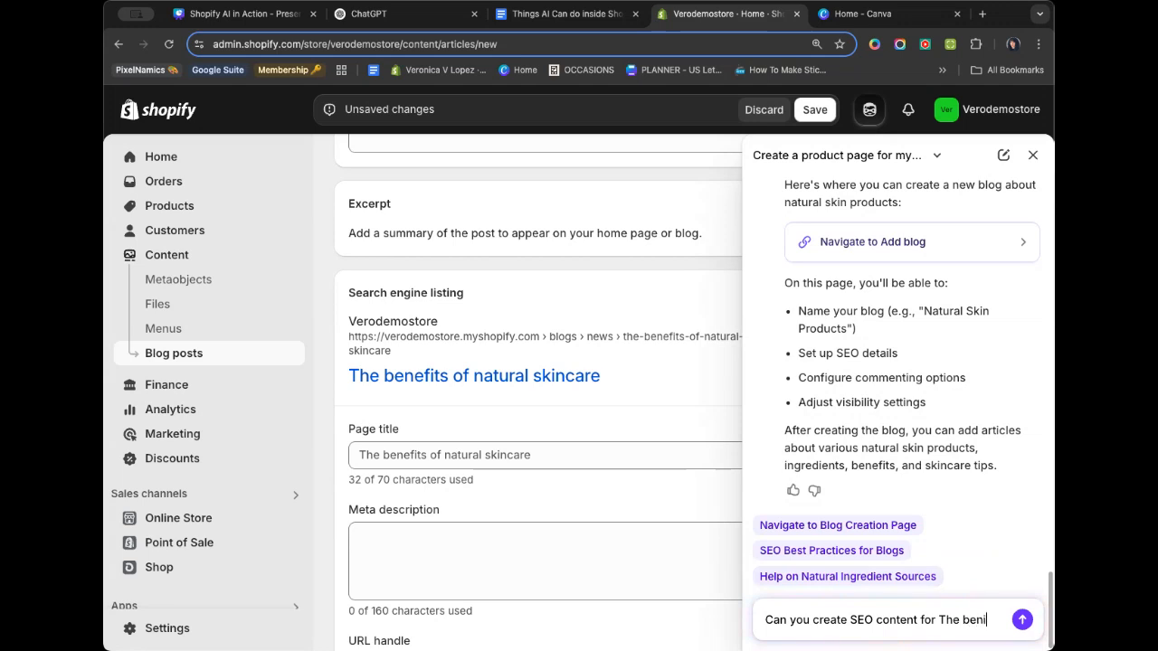
pyautogui.write('efits of natural skinca')
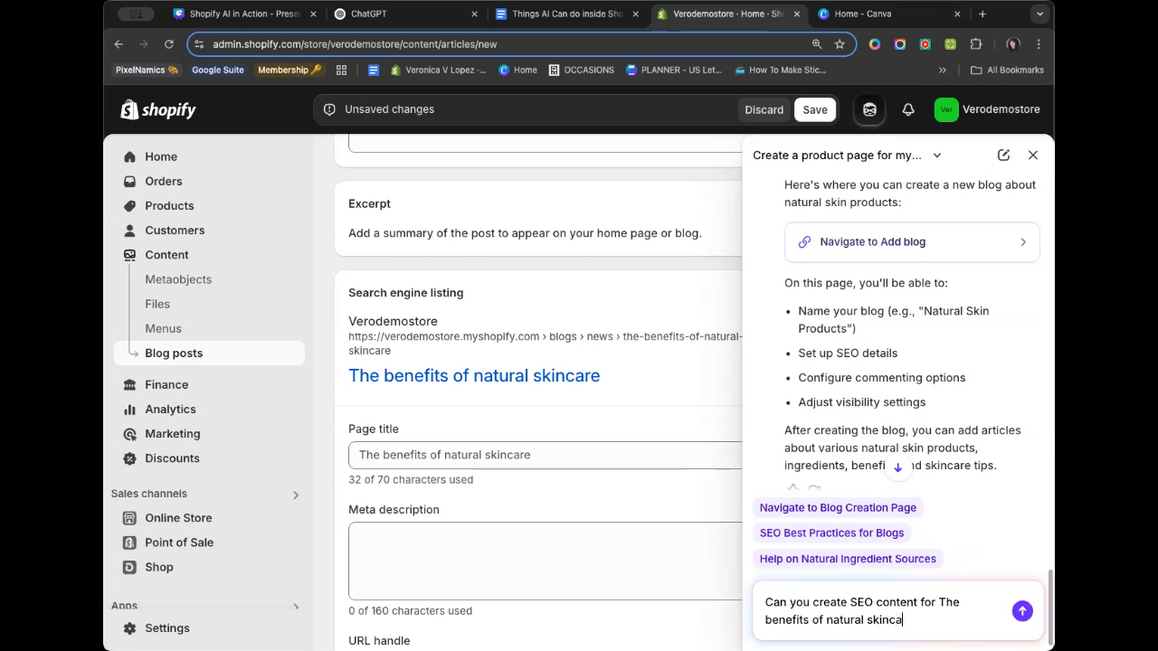
pyautogui.write('re blog post')
pyautogui.press('Return')
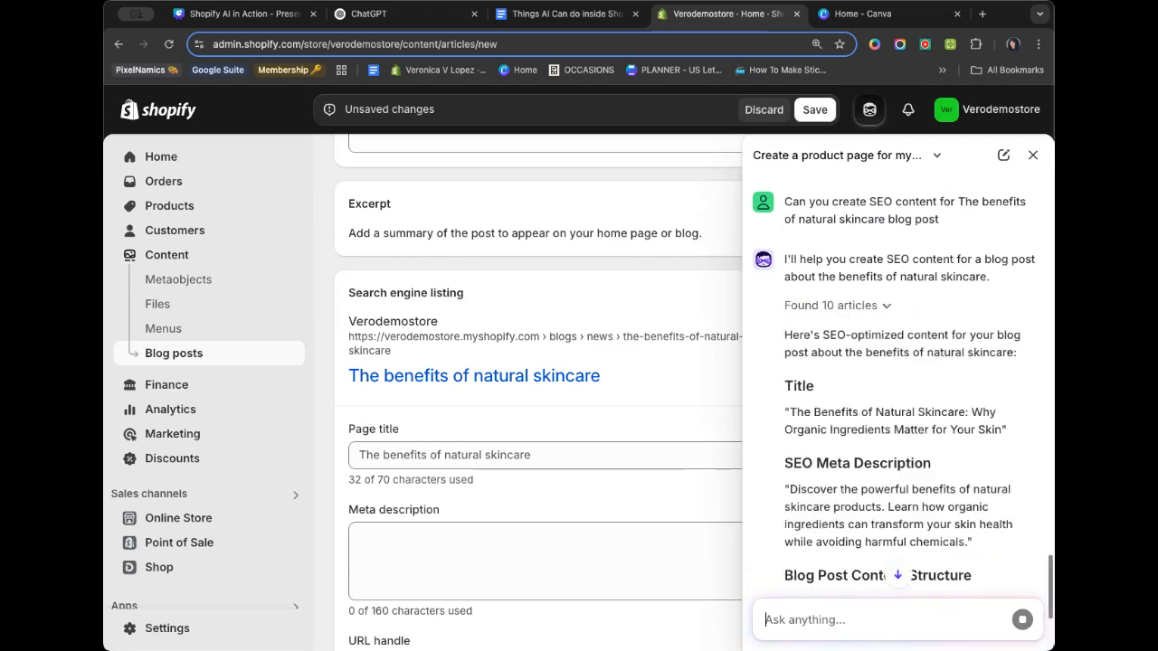
# Set the search listing's page title to Sidekick's suggestion "The Benefits of Natural Skincare: Why Organic Ingredients Matter for Your Skin".
pyautogui.moveTo(789, 289); pyautogui.dragTo(1001, 308)
pyautogui.press('super+c')
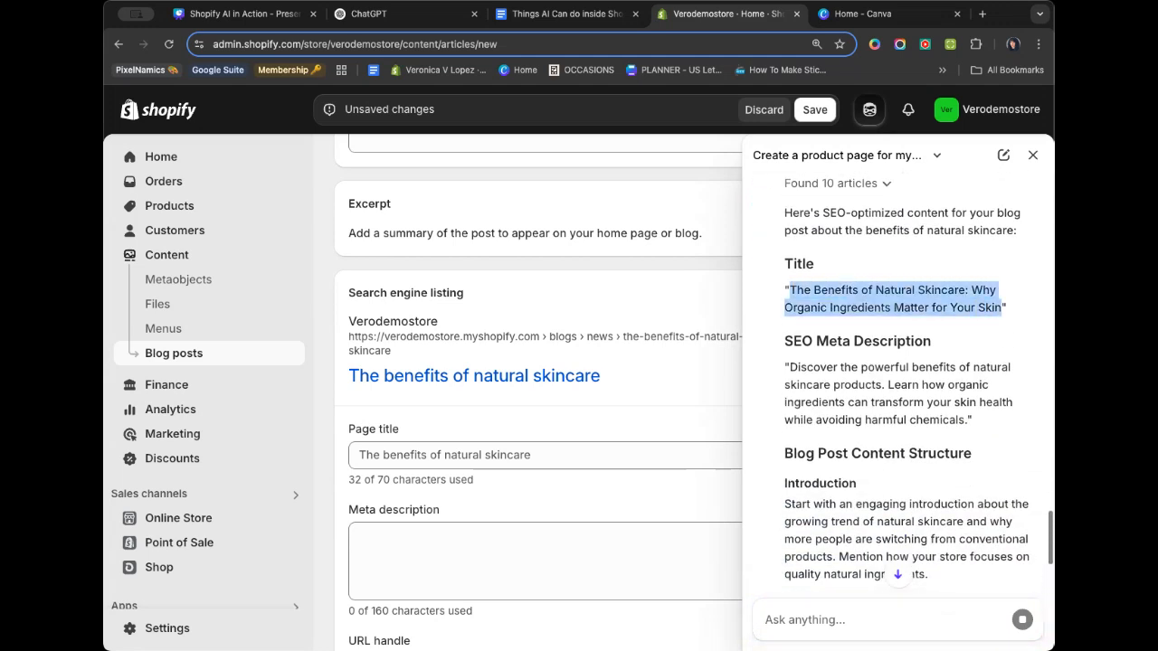
pyautogui.click(496, 455)
pyautogui.press('super+v')
pyautogui.click(497, 454)
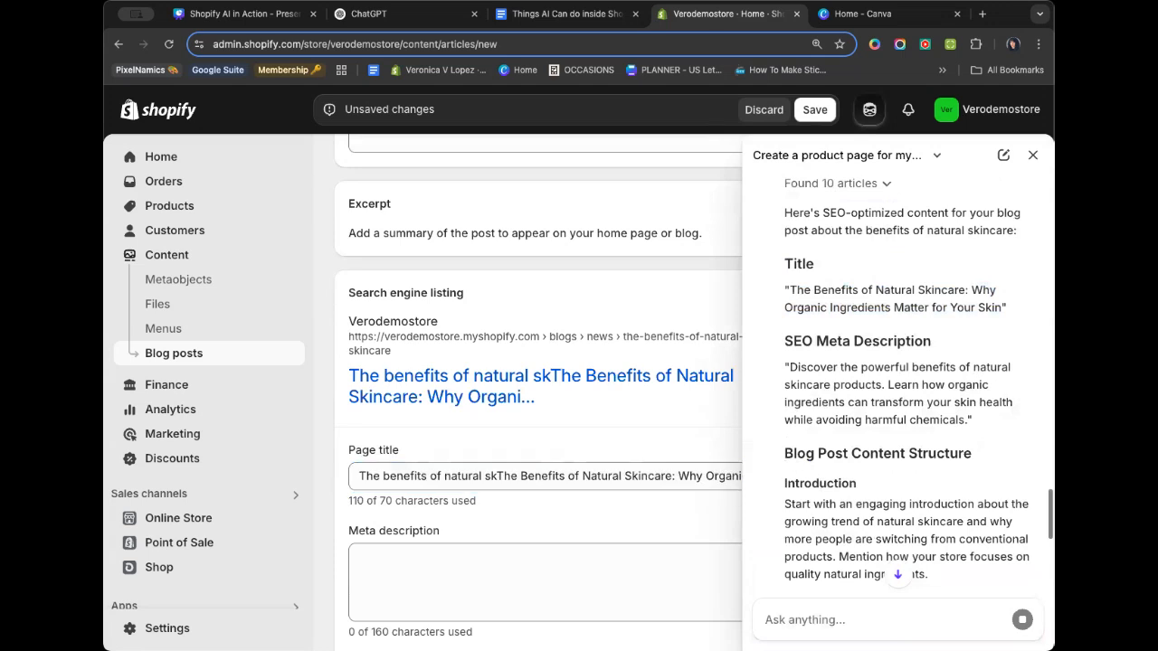
pyautogui.click(581, 499)
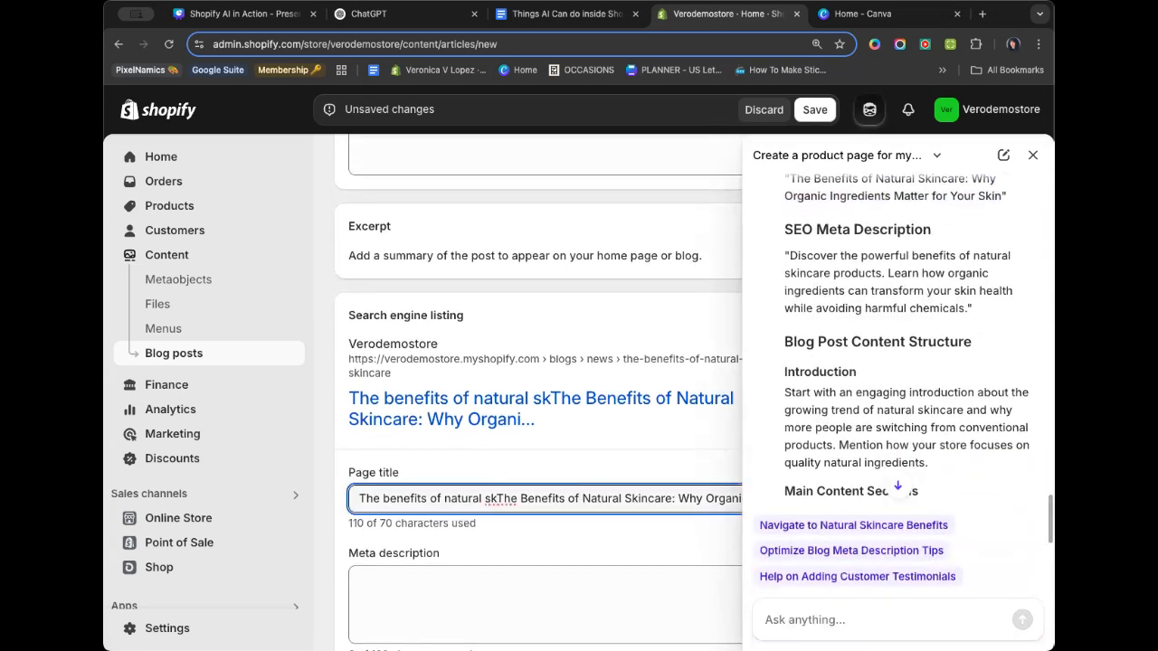
pyautogui.moveTo(497, 498); pyautogui.dragTo(358, 498)
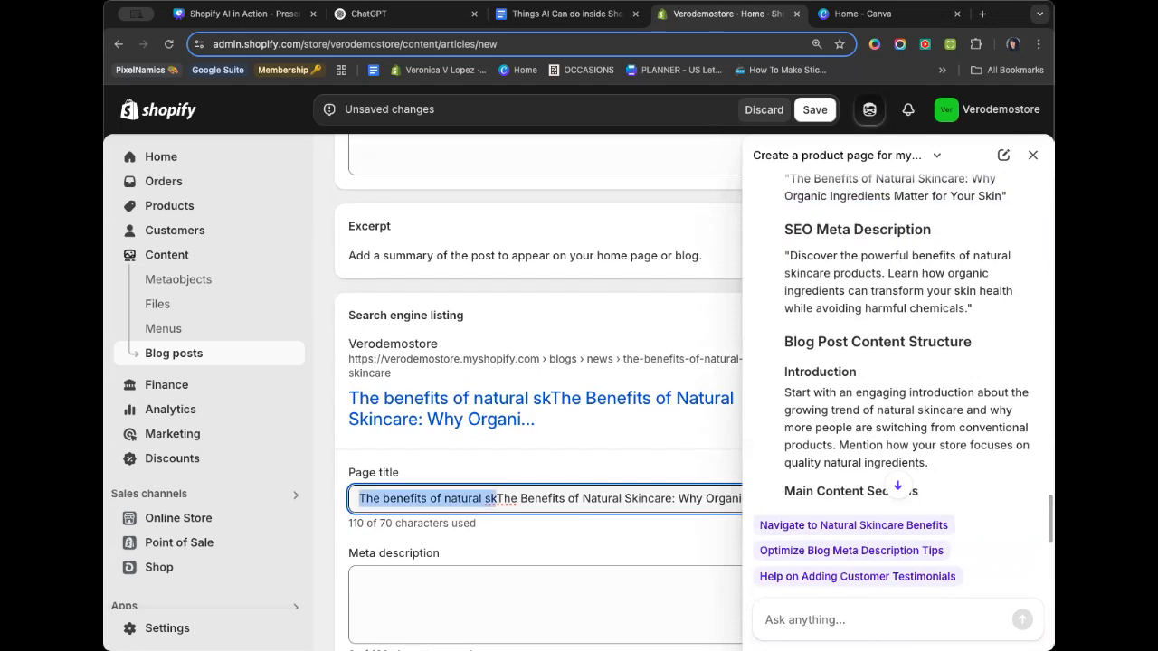
pyautogui.press('BackSpace')
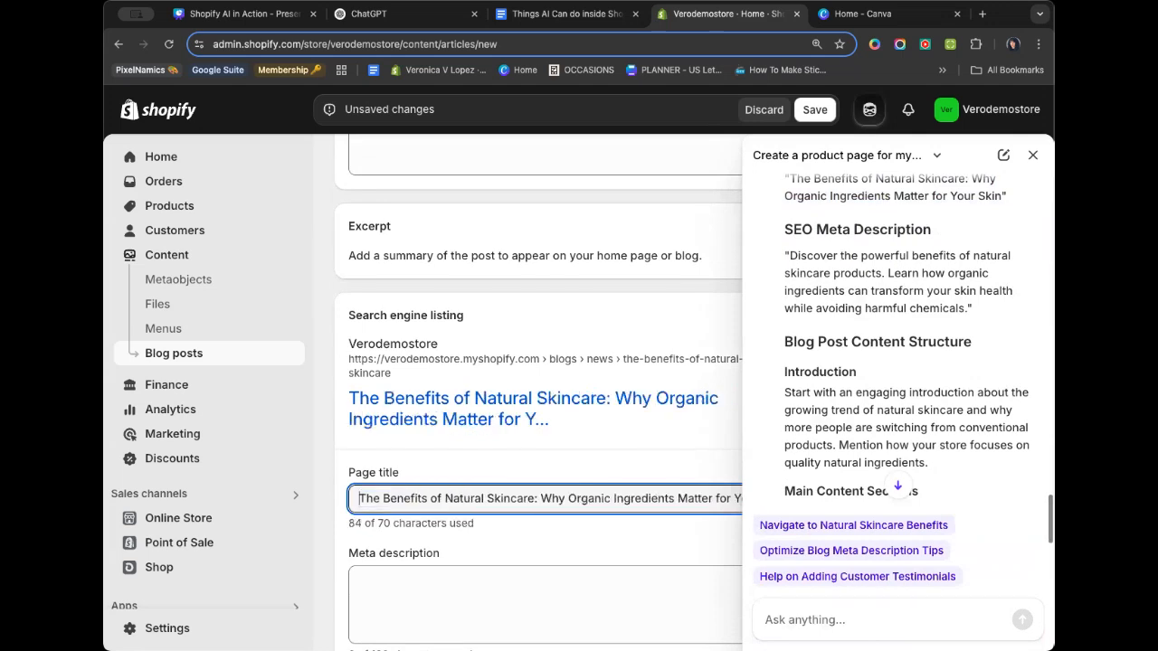
# Copy Sidekick's suggested SEO meta description, "Discover the powerful benefits of natural skincare products…", into the post's meta description.
pyautogui.moveTo(790, 255); pyautogui.dragTo(966, 308)
pyautogui.press('super+c')
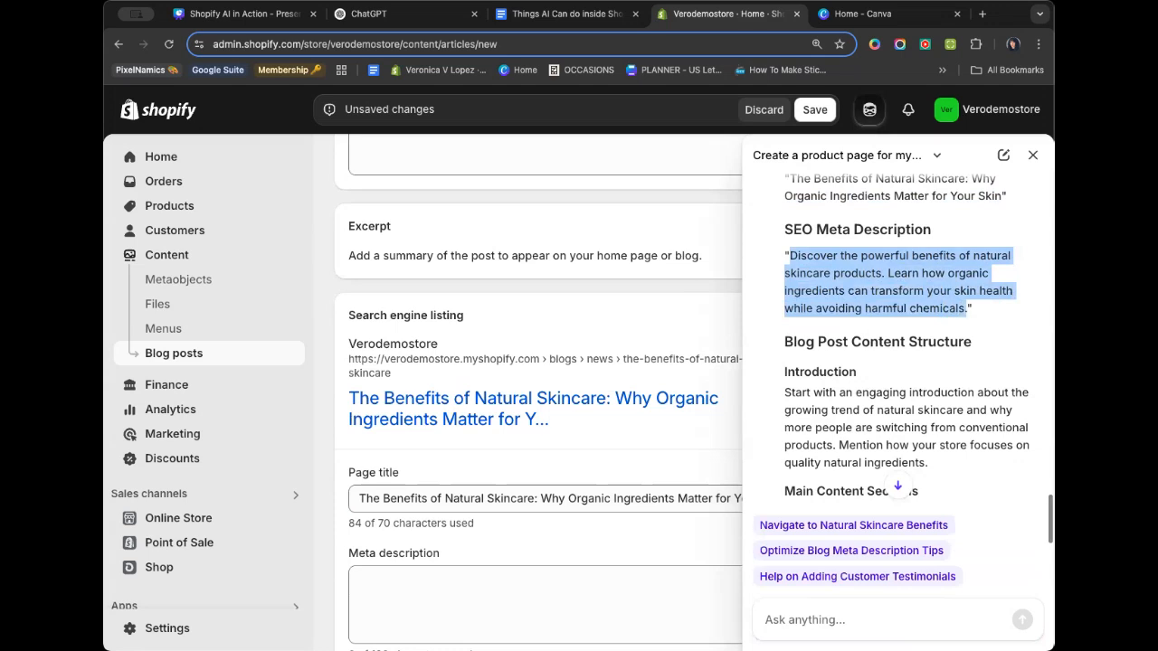
pyautogui.click(542, 603)
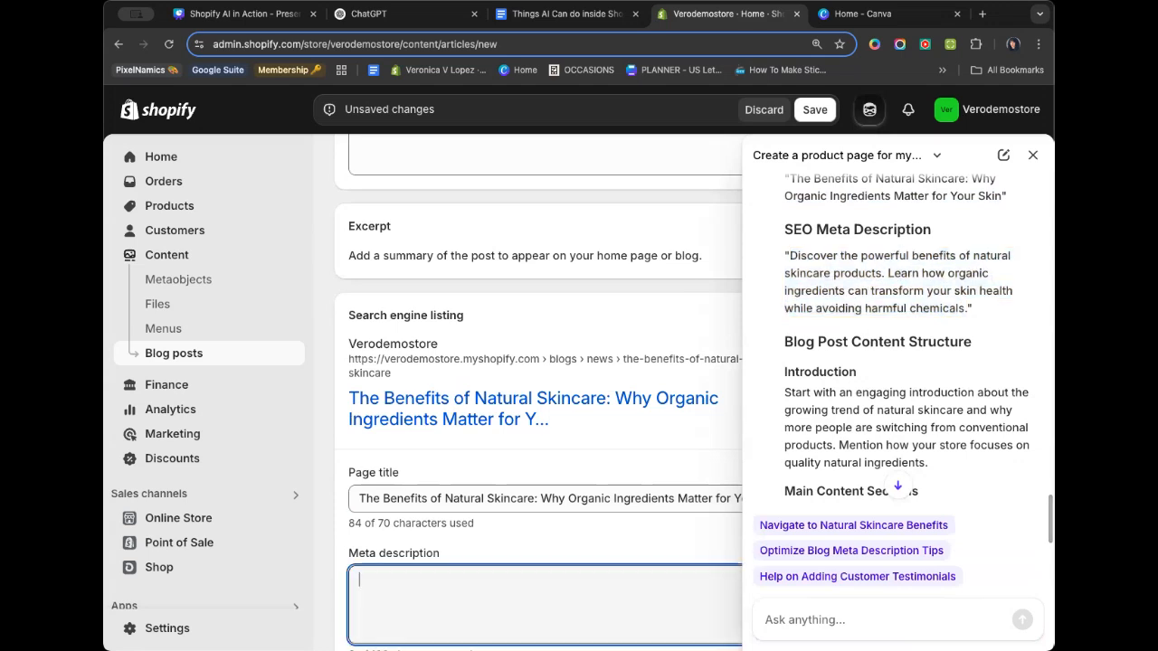
pyautogui.scroll(-1, 543, 603)
pyautogui.press('super+v')
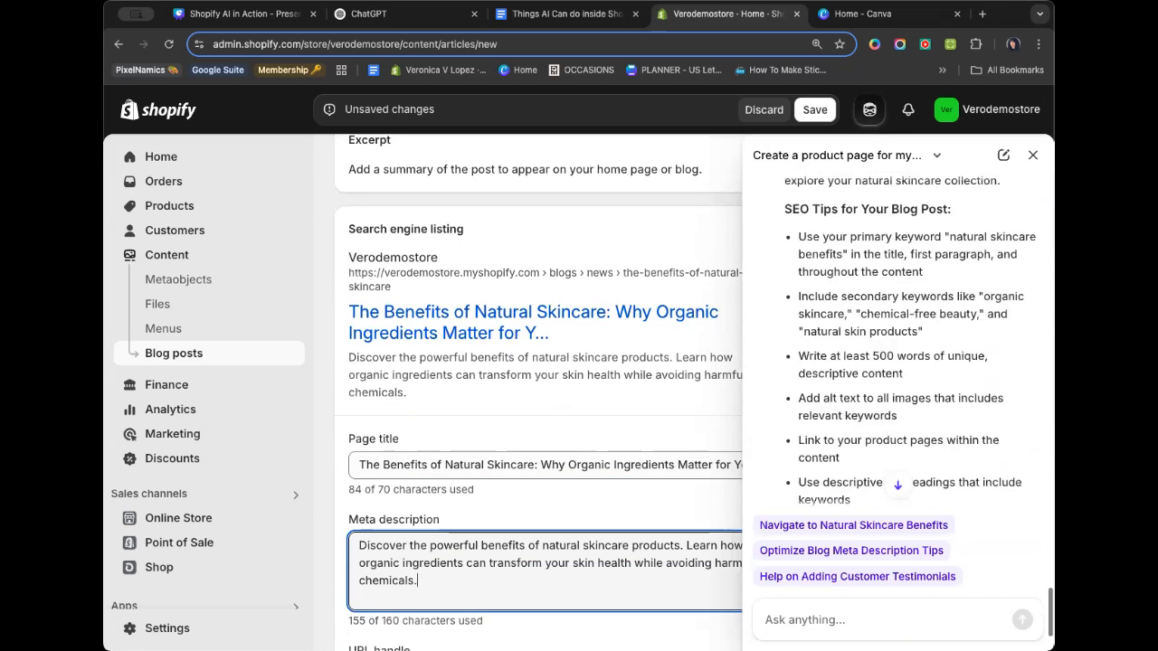
# Review the blog post content structure and SEO tips in Sidekick's answer.
pyautogui.scroll(-2, 897, 361)
pyautogui.scroll(3, 897, 362)
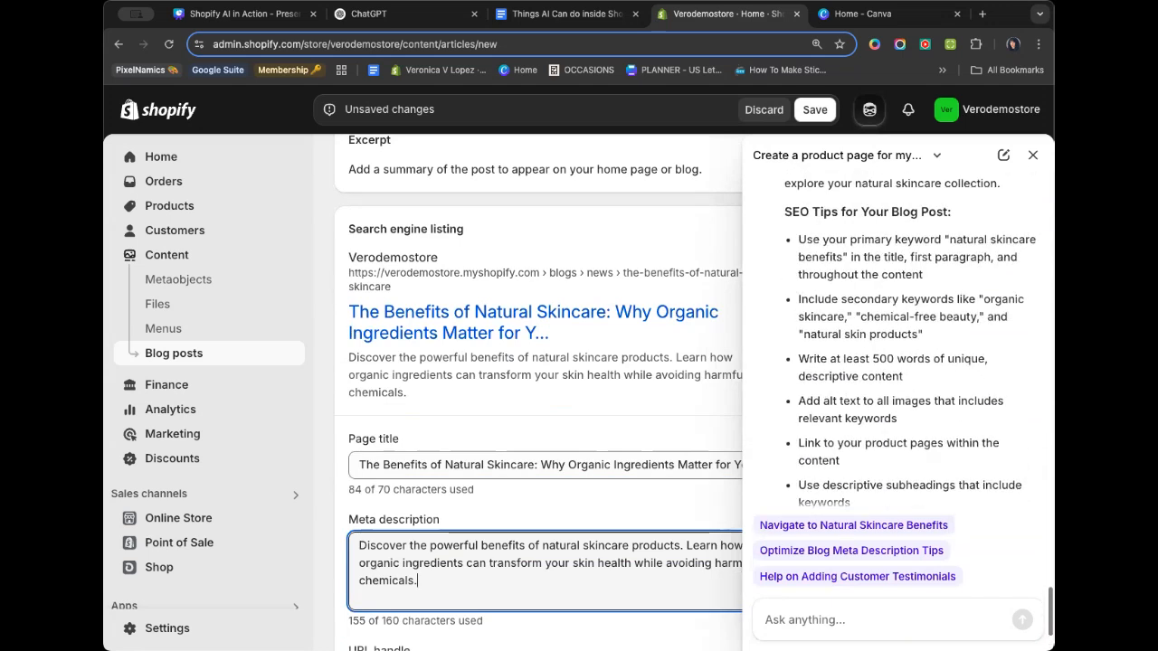
pyautogui.scroll(2, 897, 362)
pyautogui.scroll(8, 908, 342)
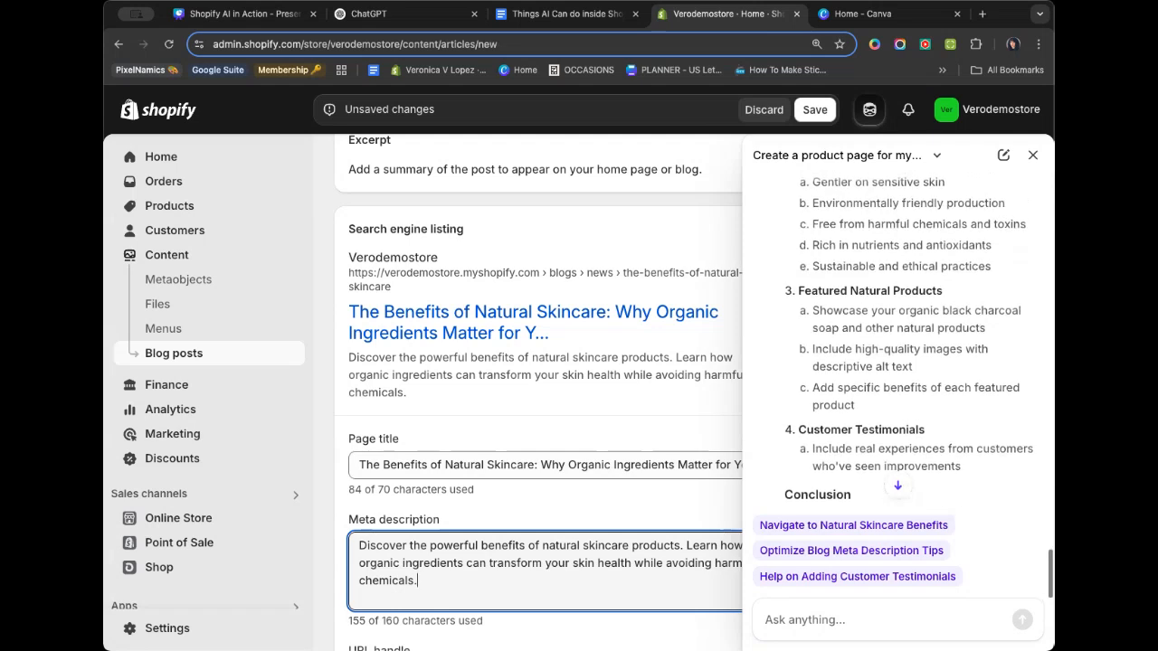
pyautogui.scroll(6, 908, 341)
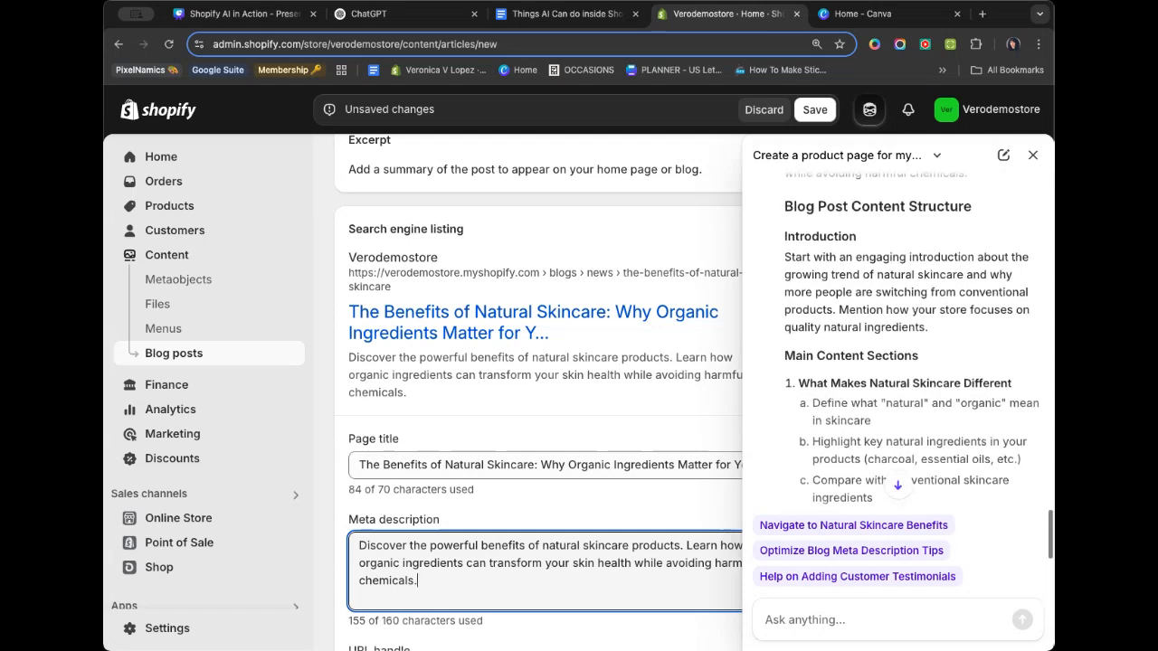
pyautogui.scroll(-20, 908, 342)
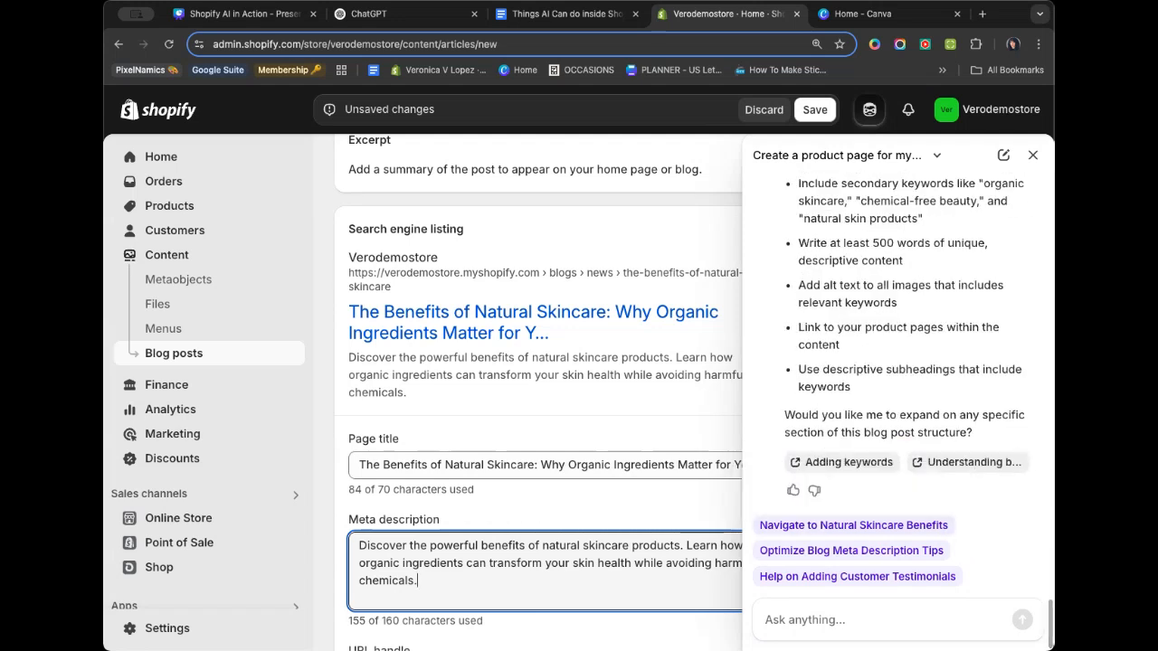
# Send Sidekick the request "create an seo page title 70 characters or less and a meta description 160 characters or less".
pyautogui.click(883, 620)
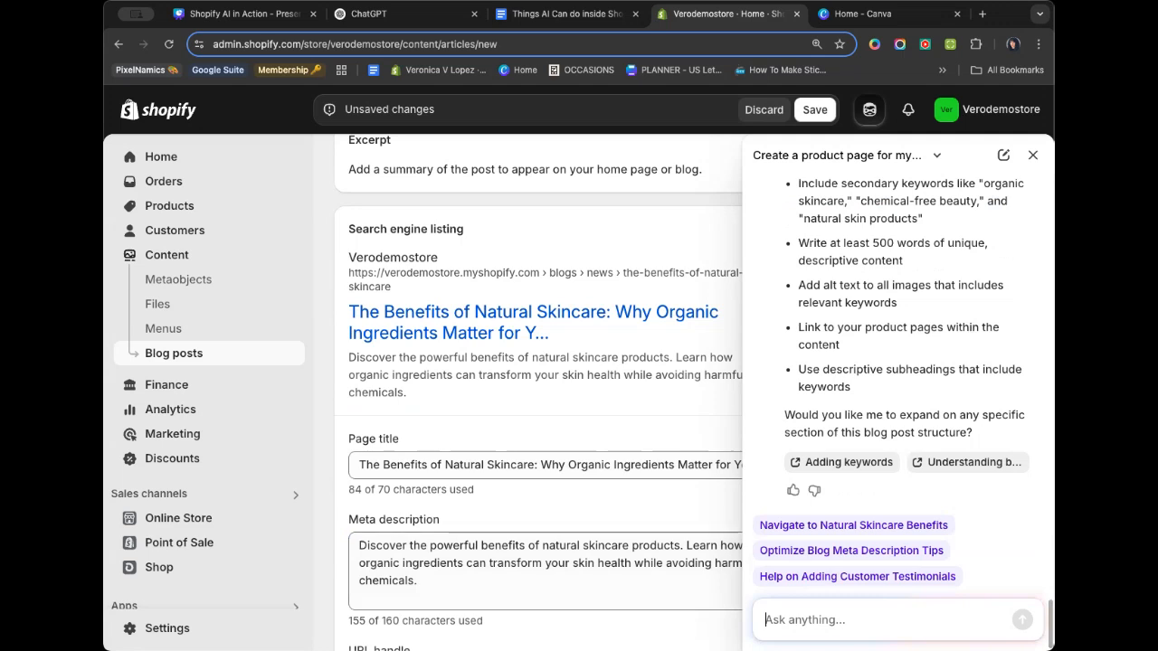
pyautogui.write('t')
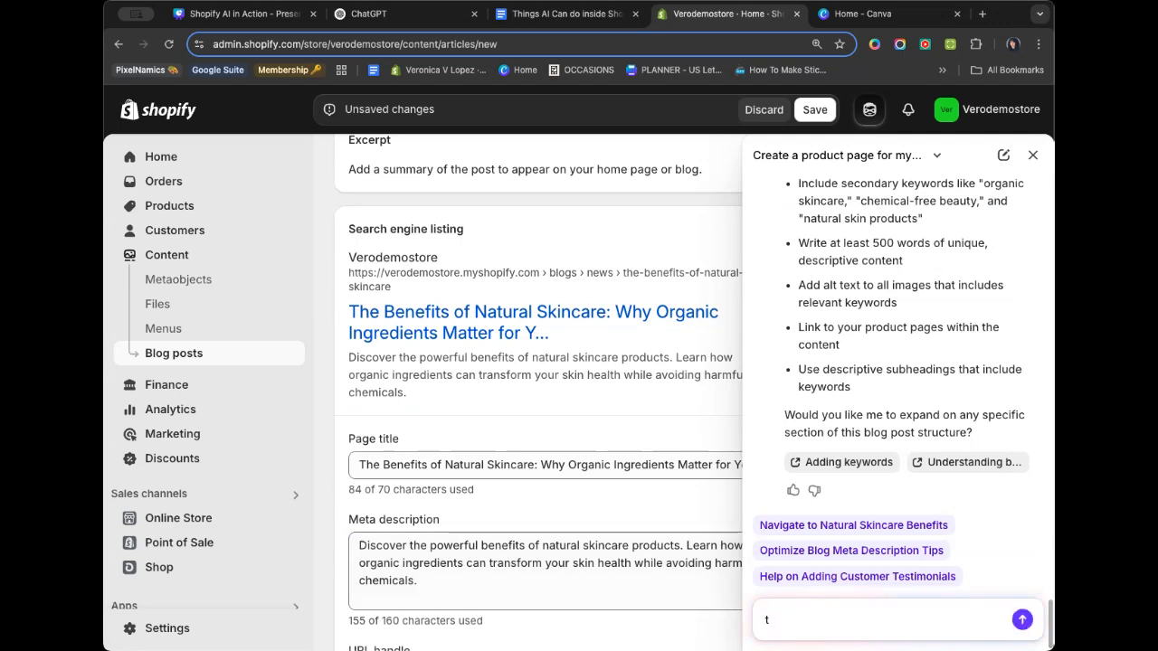
pyautogui.press('BackSpace')
pyautogui.write('create an seo page title')
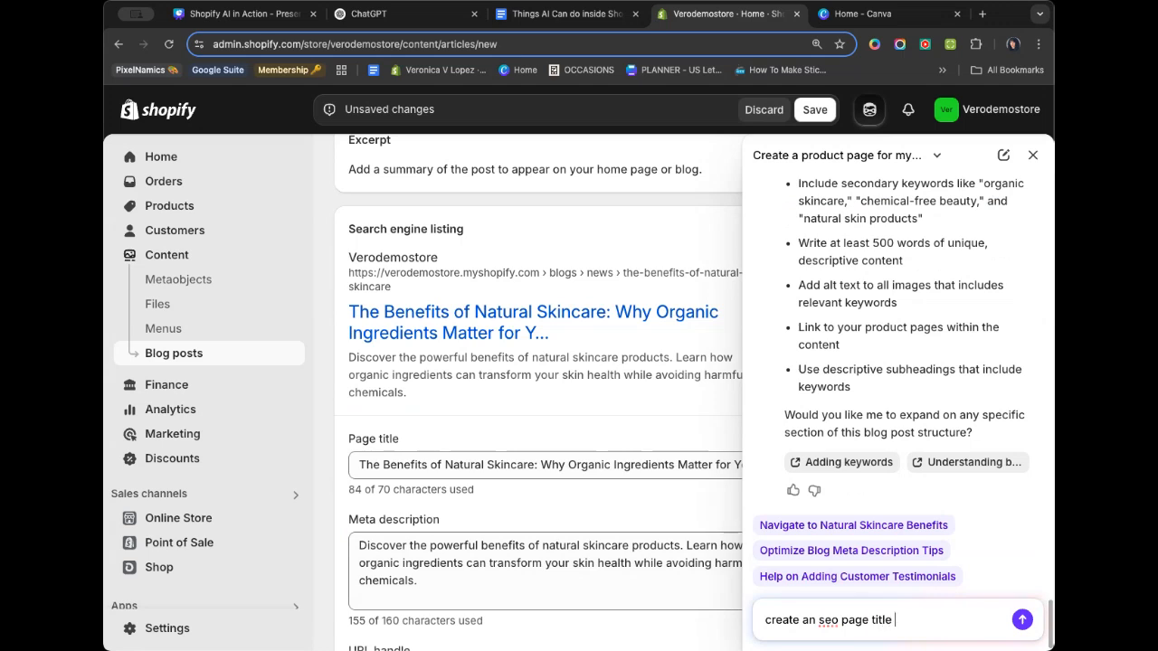
pyautogui.write(' 70 characters or less and a me')
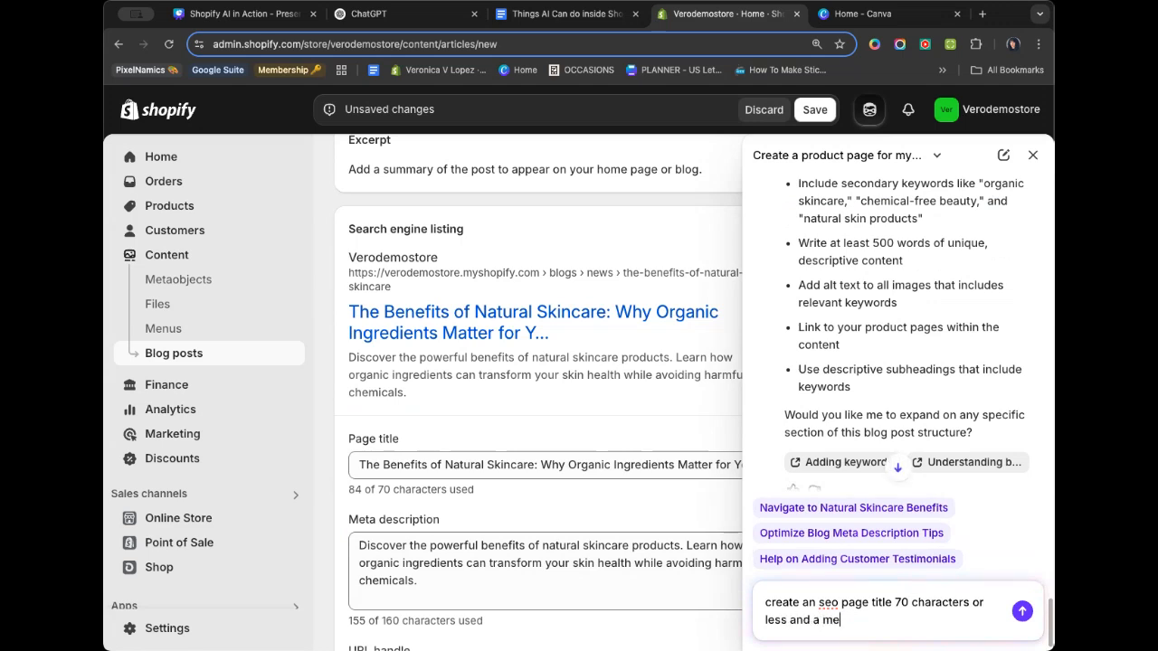
pyautogui.write('tadescription 160')
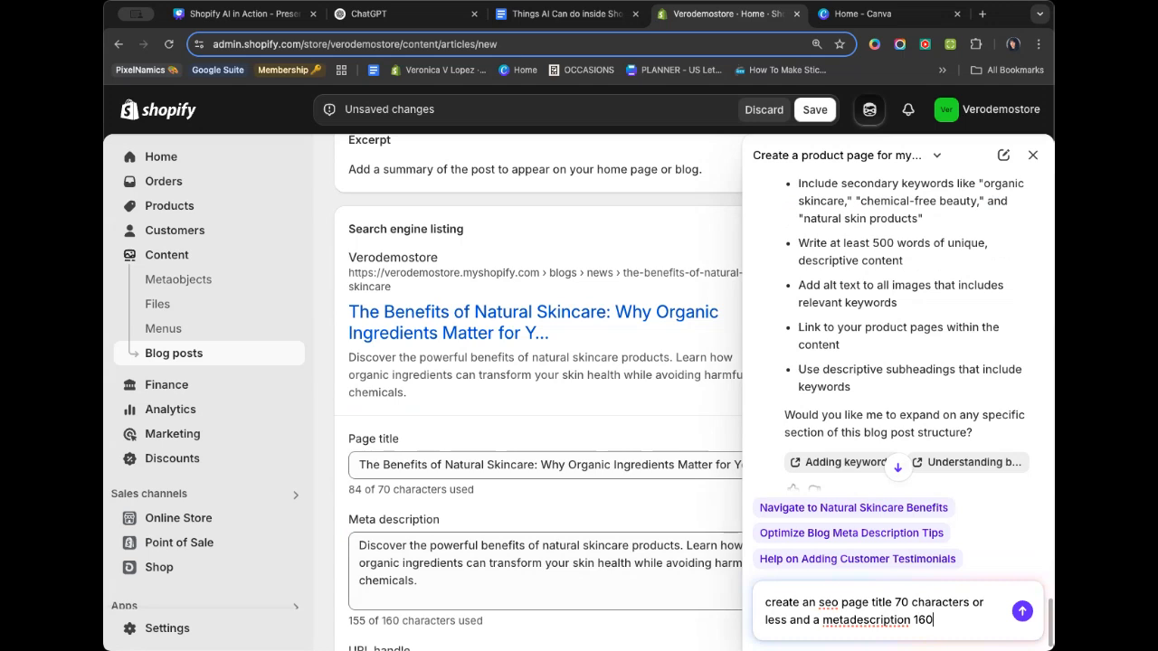
pyautogui.write(' characters')
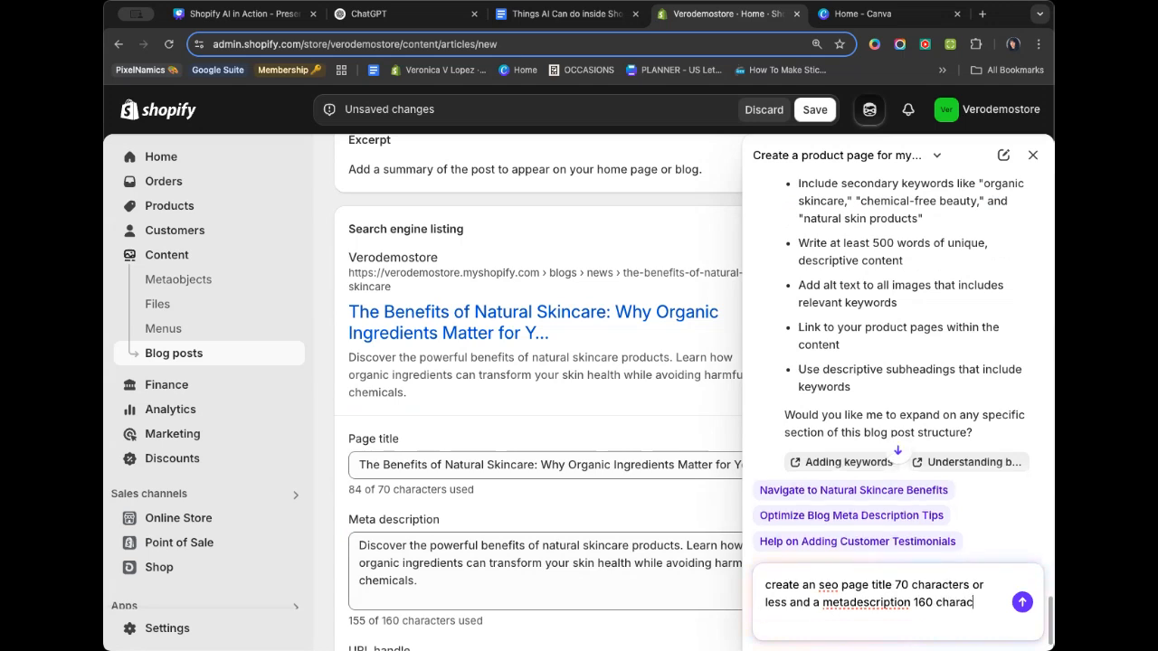
pyautogui.write(' or less')
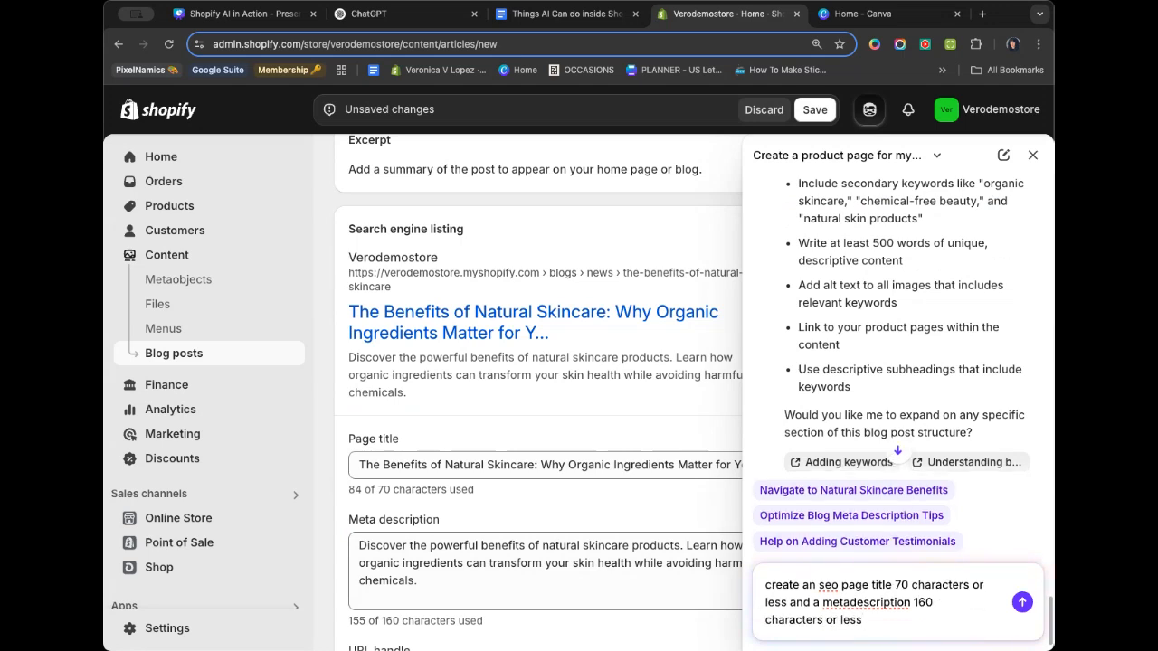
pyautogui.click(849, 602)
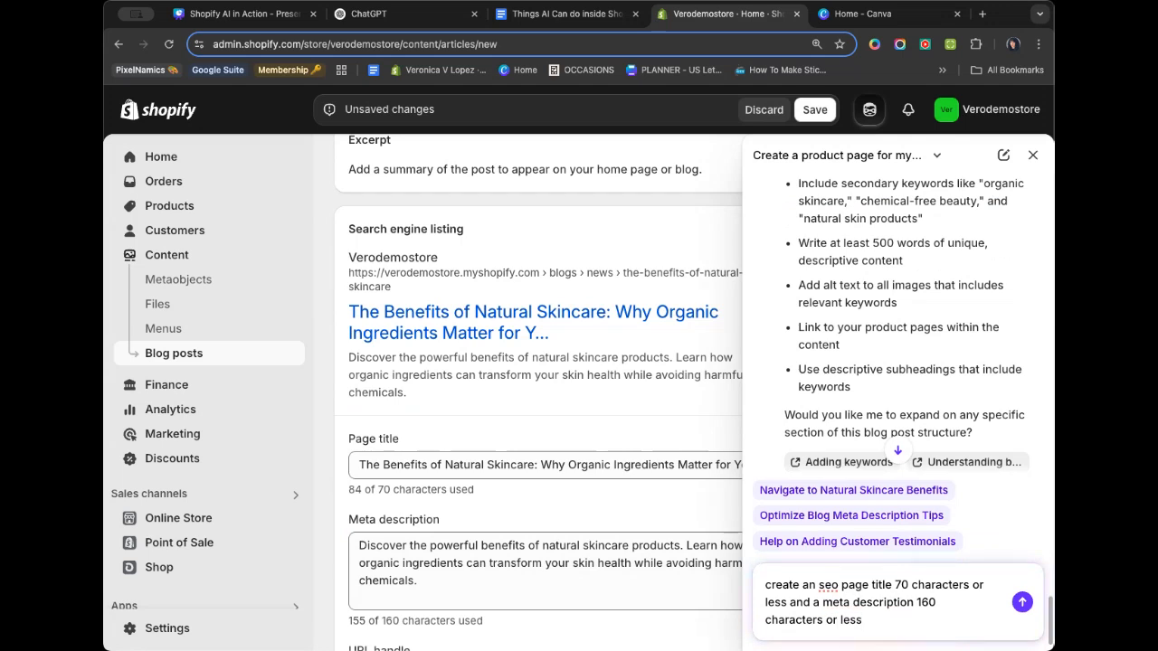
pyautogui.press('Return')
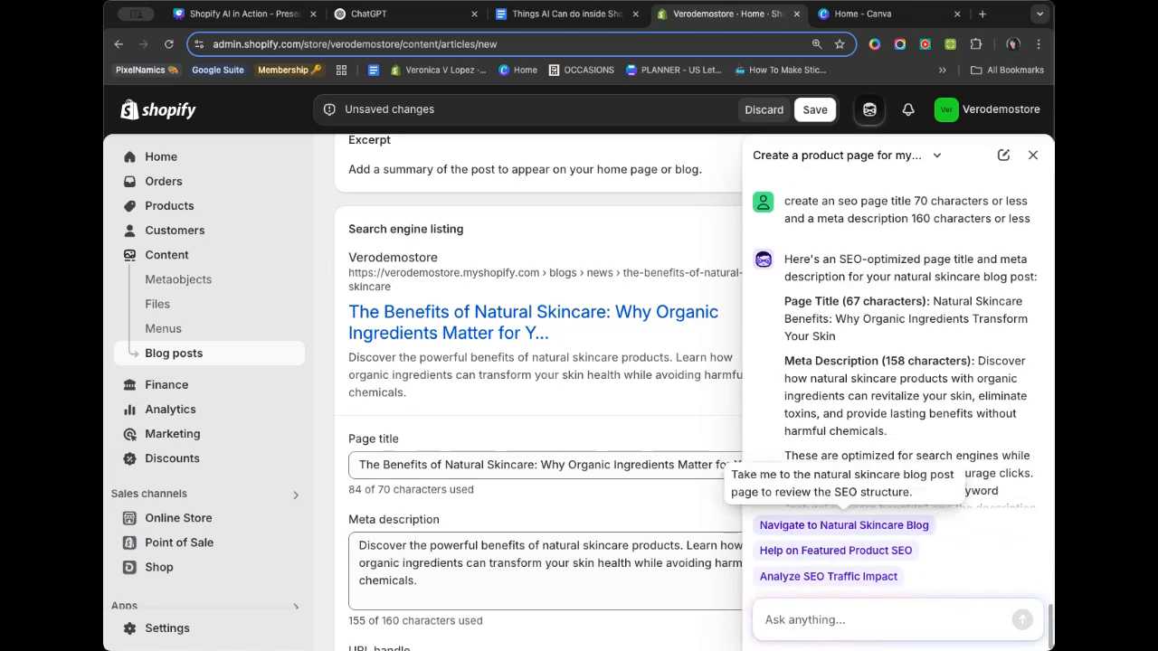
# Replace the page title with Sidekick's new suggestion "Natural Skincare Benefits: Why Organic Ingredients Transform Your Skin".
pyautogui.moveTo(933, 301); pyautogui.dragTo(835, 336)
pyautogui.press('super+c')
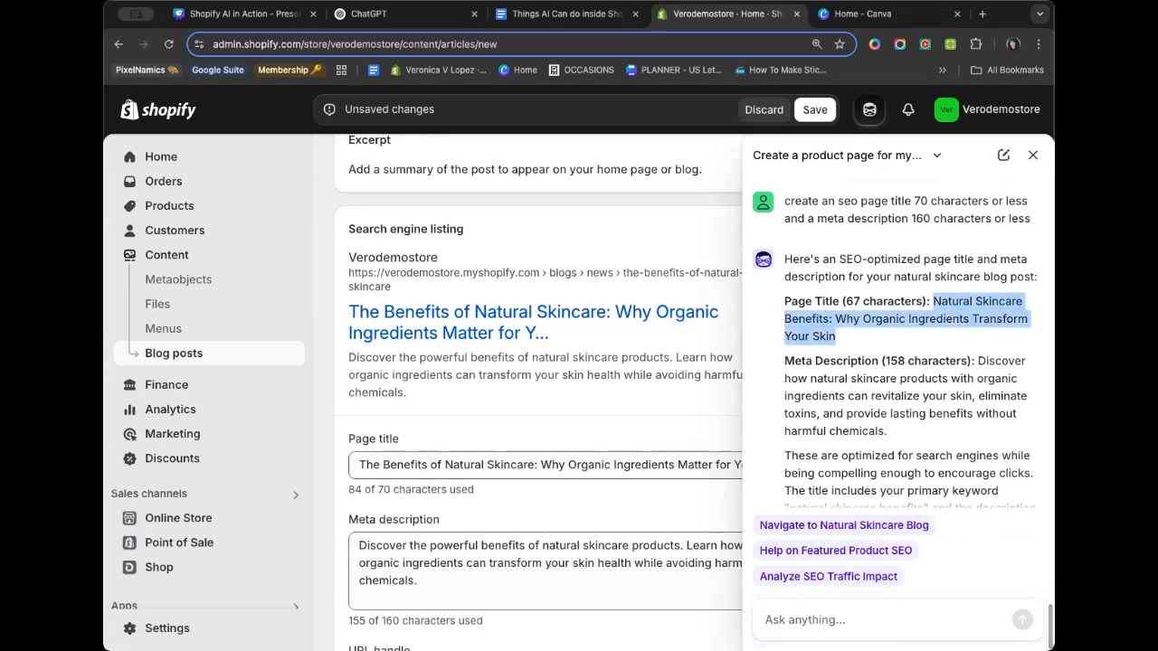
pyautogui.tripleClick(466, 464)
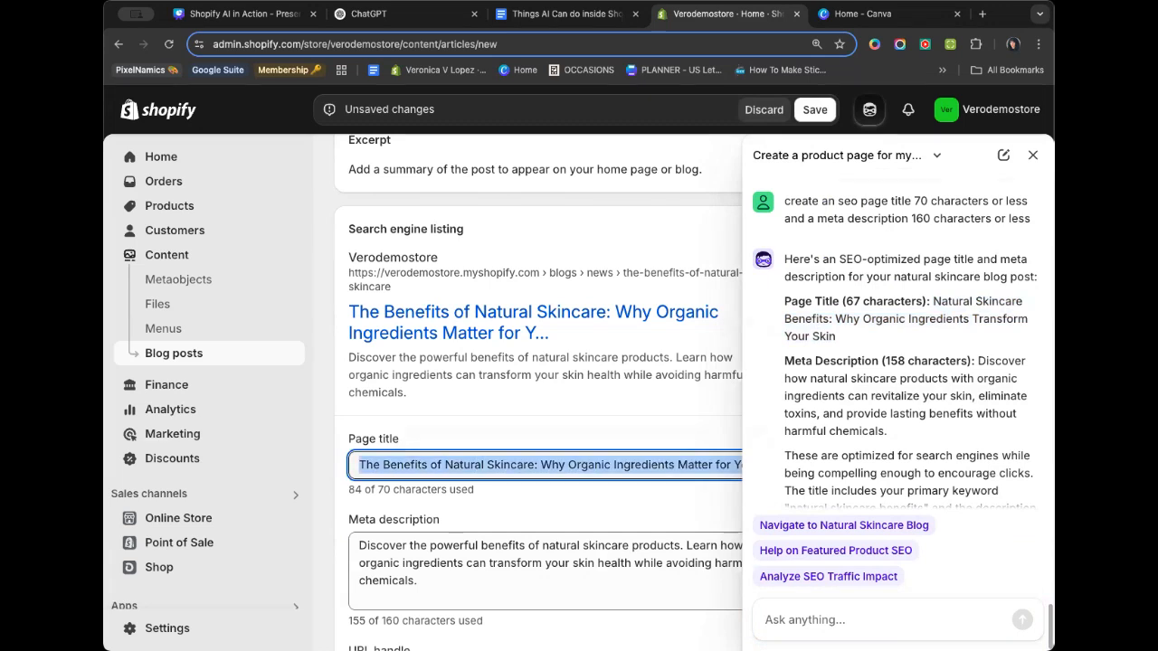
pyautogui.press('super+v')
pyautogui.click(561, 495)
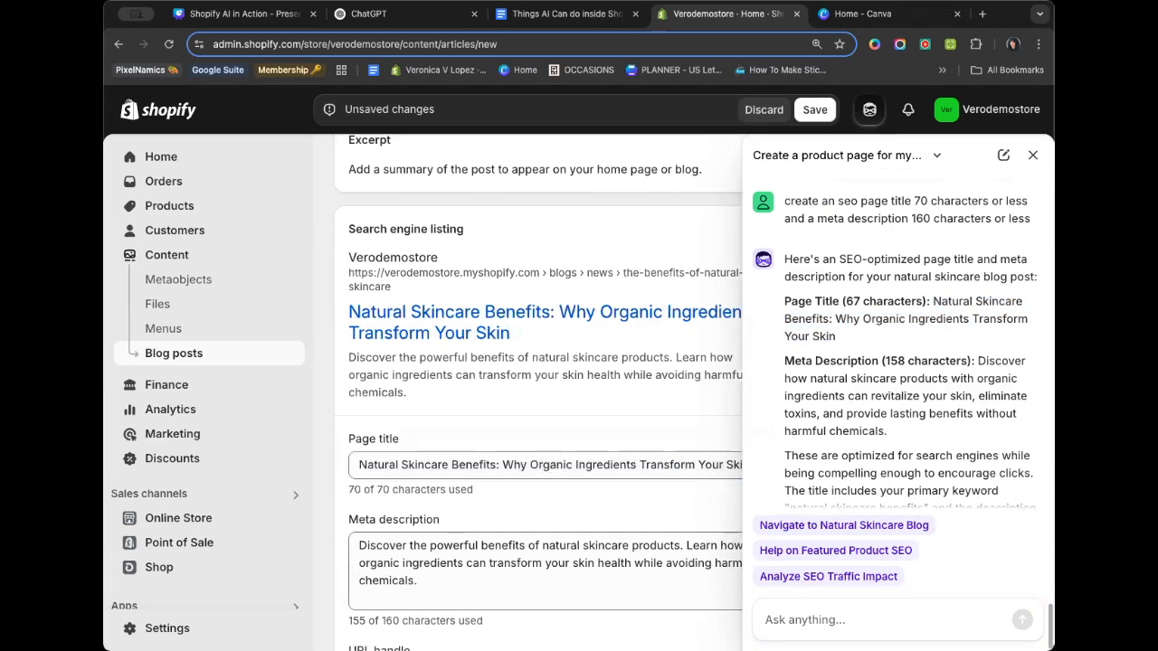
# Replace the meta description with Sidekick's new text beginning "Discover how natural skincare products with organic ingredients", and save the blog post.
pyautogui.moveTo(977, 361); pyautogui.dragTo(887, 432)
pyautogui.press('super+c')
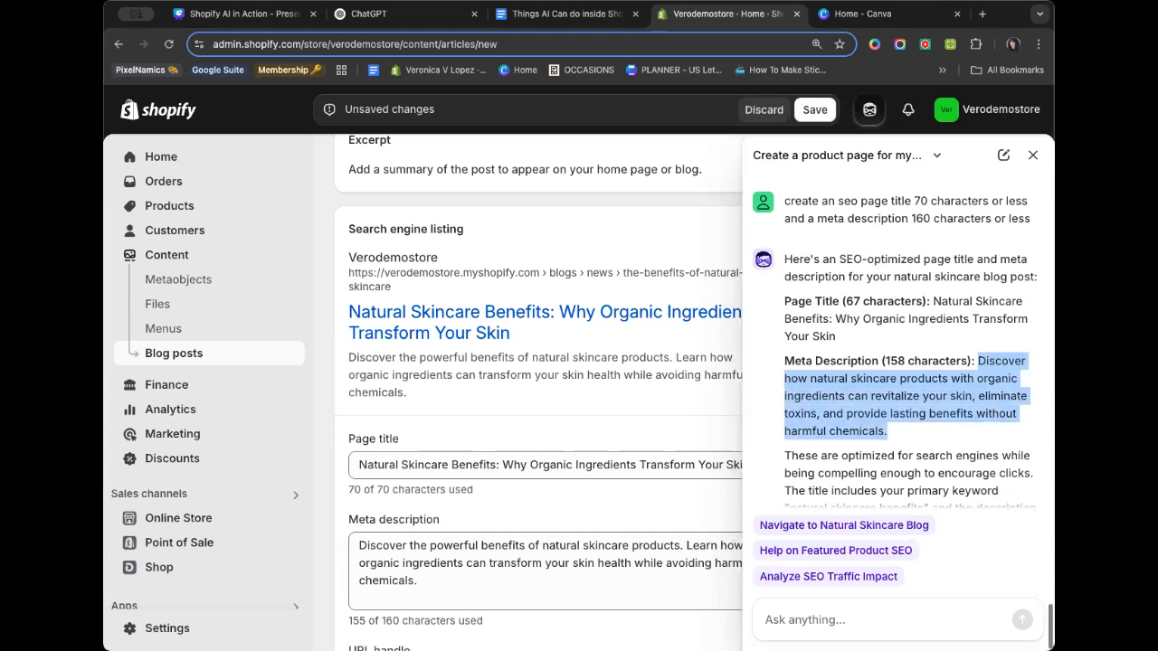
pyautogui.tripleClick(432, 563)
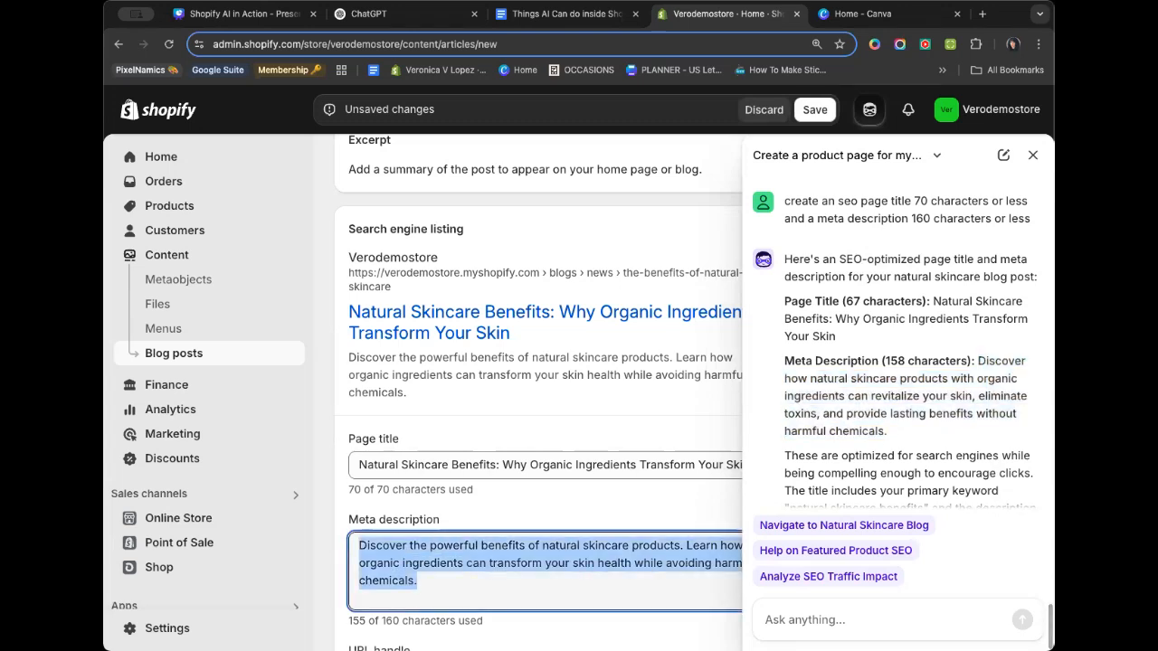
pyautogui.press('super+v')
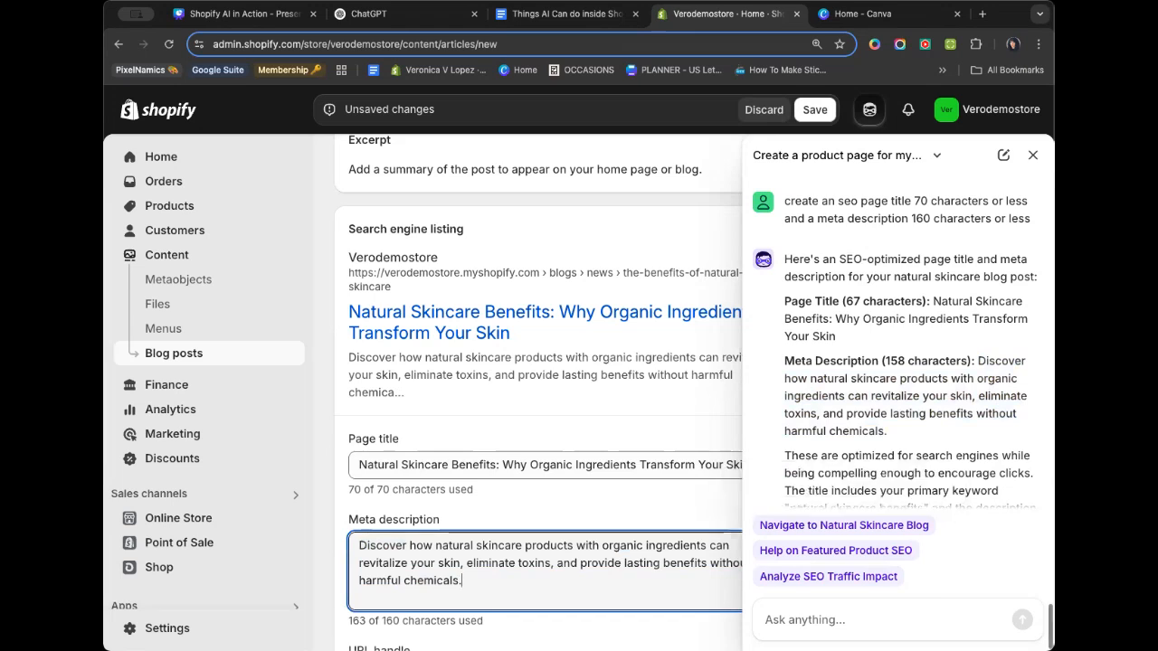
pyautogui.scroll(-3, 539, 393)
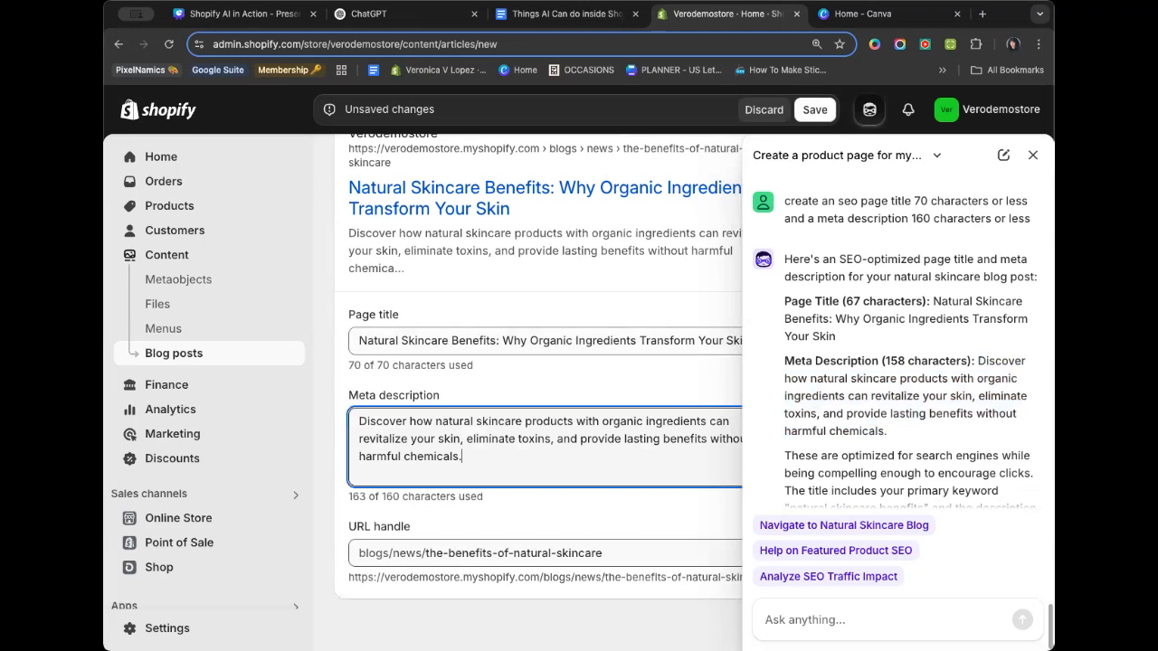
pyautogui.click(815, 110)
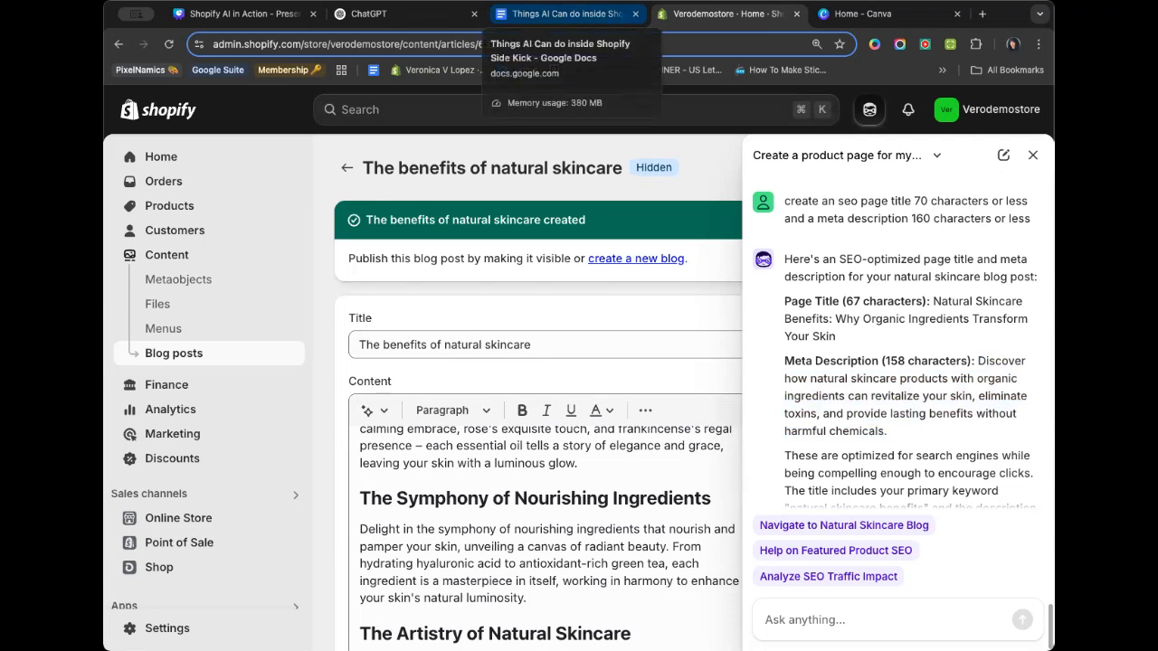
# Check the Shopify Sidekick task list in Google Docs, and open The Mental Academy's Shopify admin in a new browser tab.
pyautogui.click(560, 13)
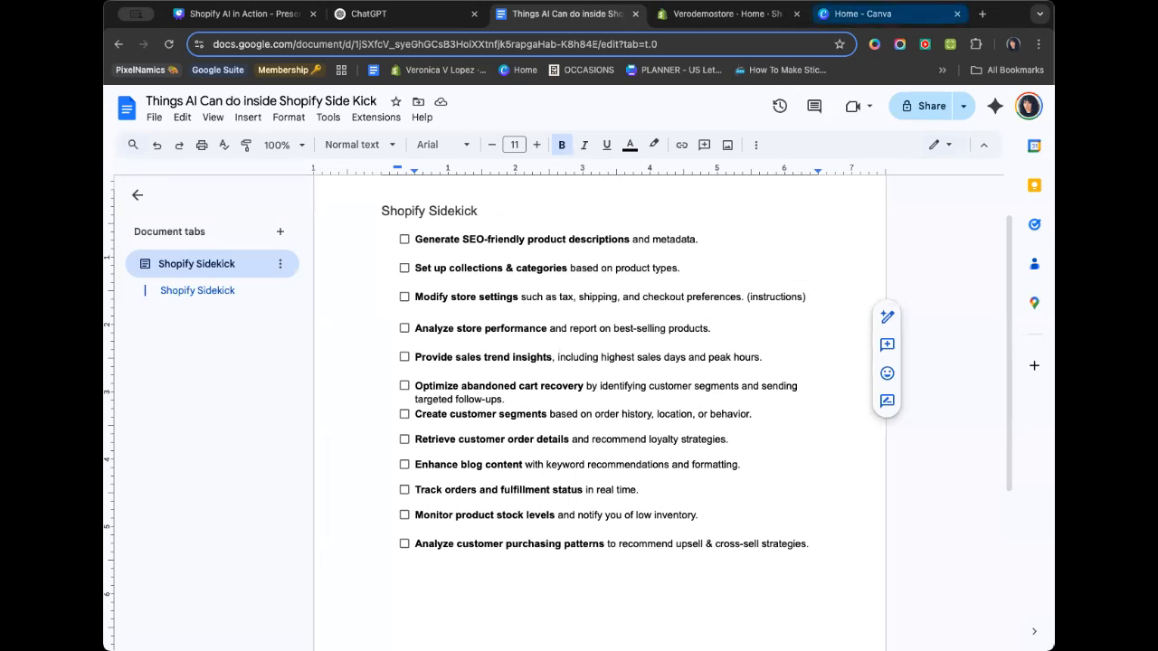
pyautogui.click(981, 13)
pyautogui.write('t')
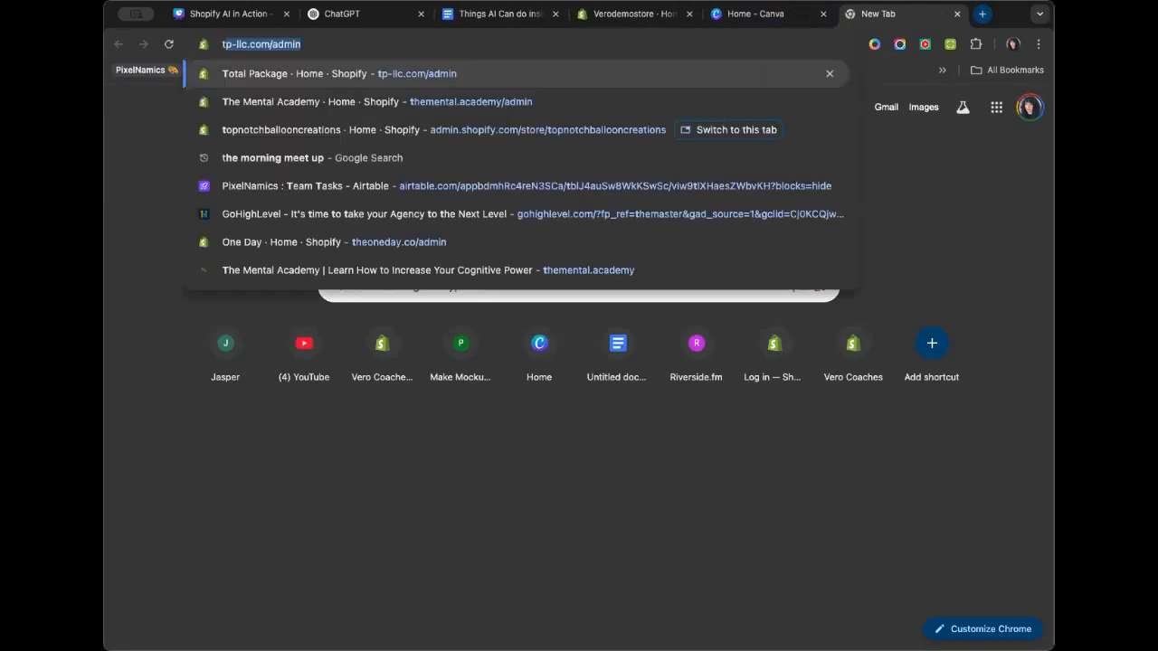
pyautogui.write('h')
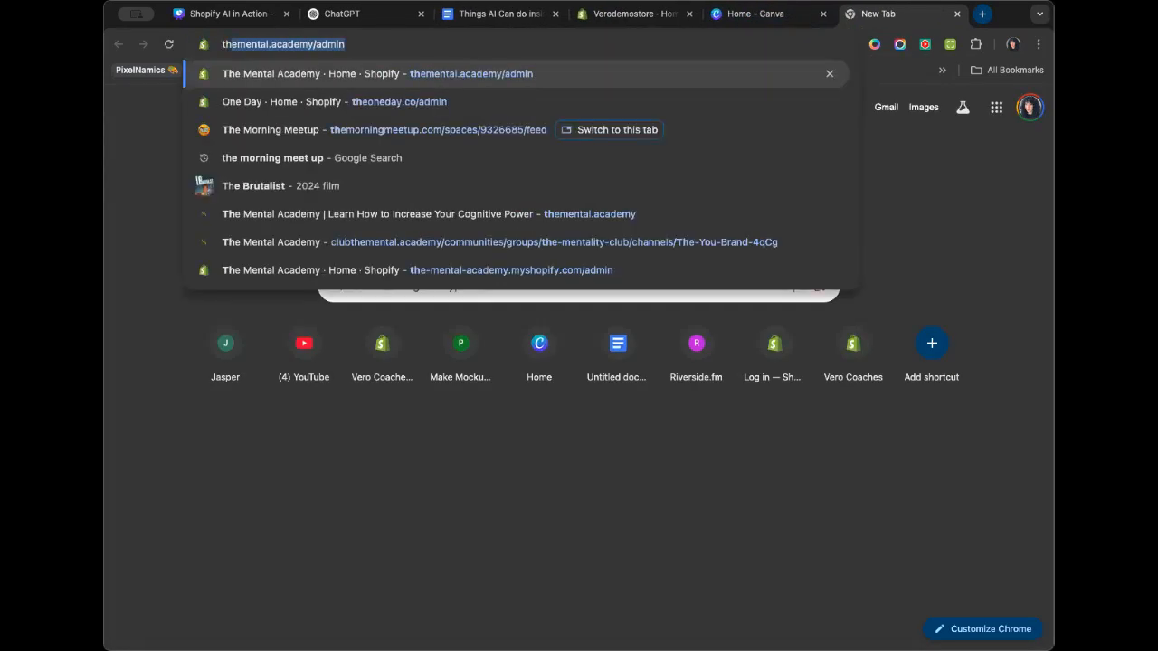
pyautogui.press('Return')
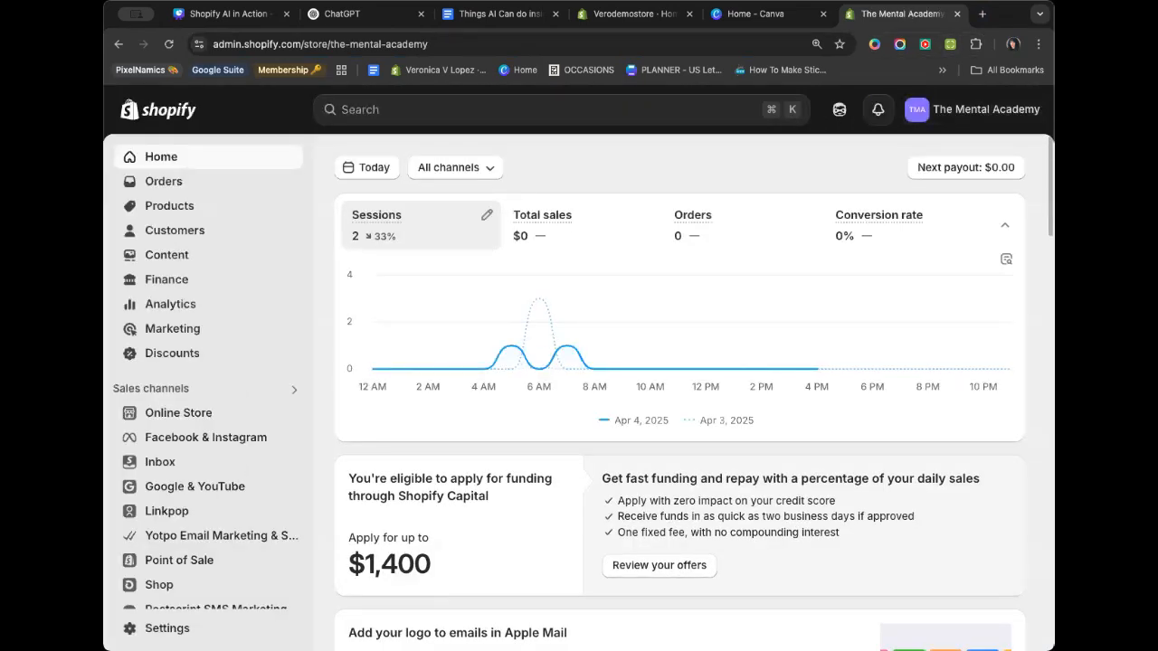
# Open Sidekick in The Mental Academy store and look through the home page.
pyautogui.click(839, 109)
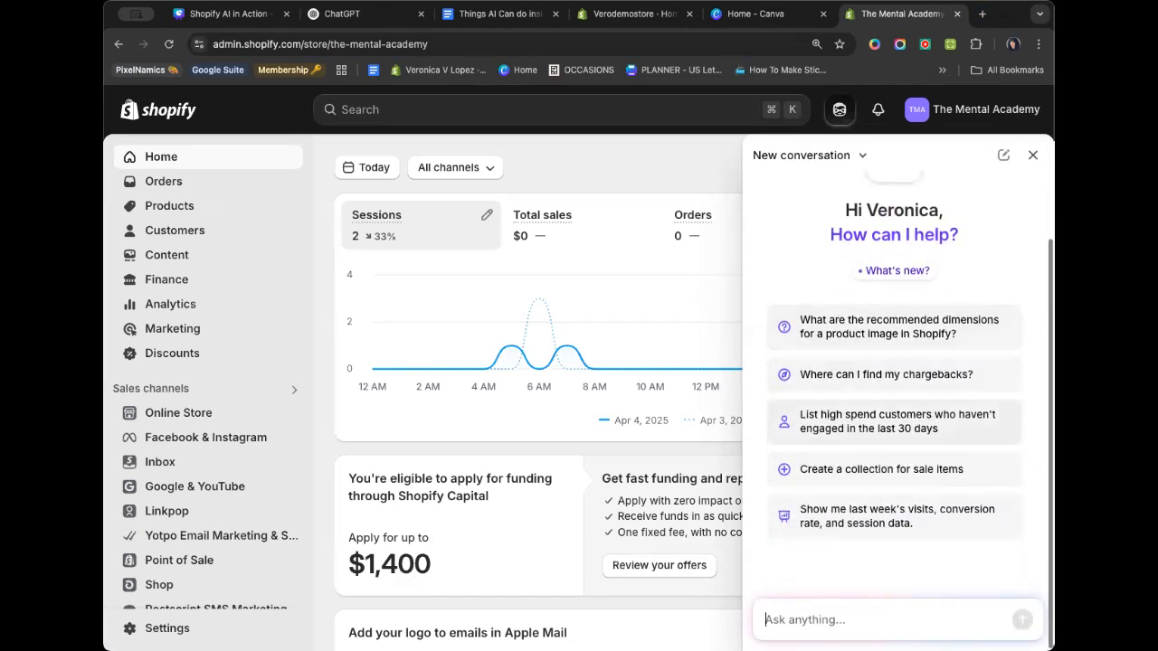
pyautogui.scroll(-5, 542, 407)
pyautogui.scroll(-5, 538, 389)
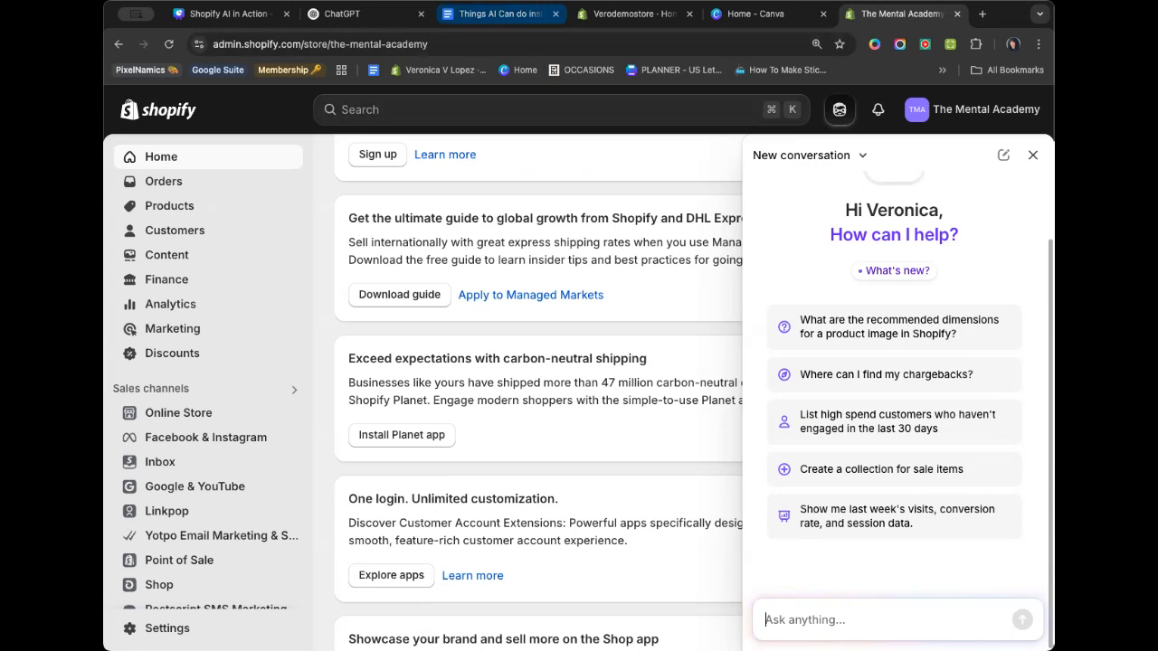
# Check the task list in Google Docs, and ask Sidekick in The Mental Academy store "can you gather store performance for 2024".
pyautogui.click(500, 14)
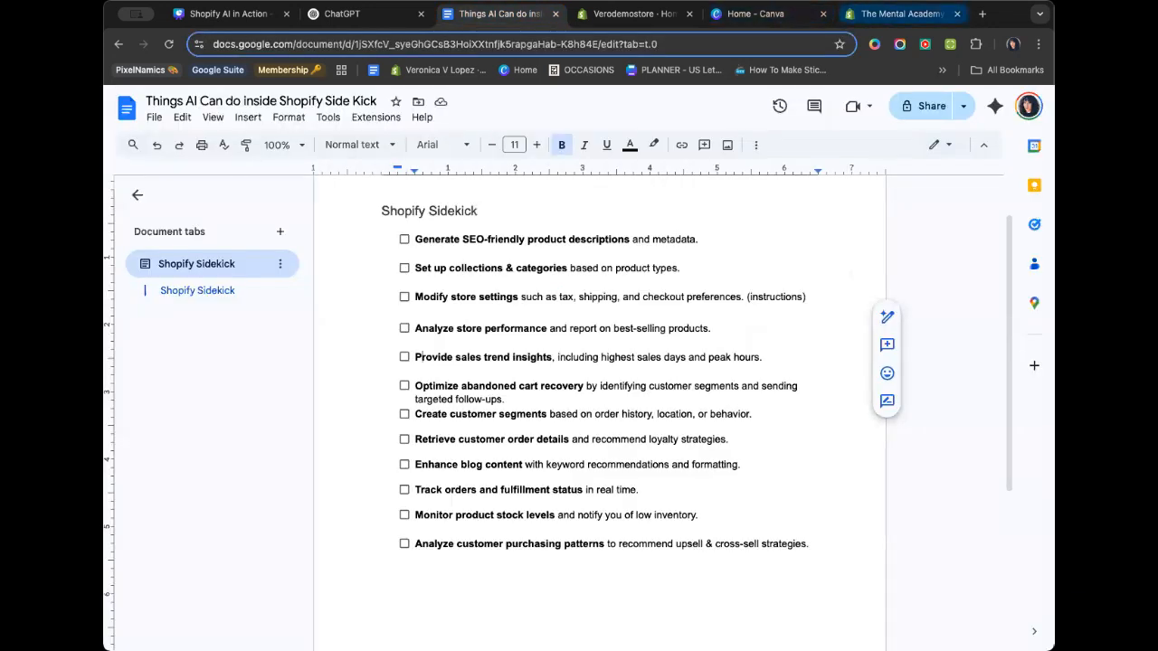
pyautogui.click(900, 14)
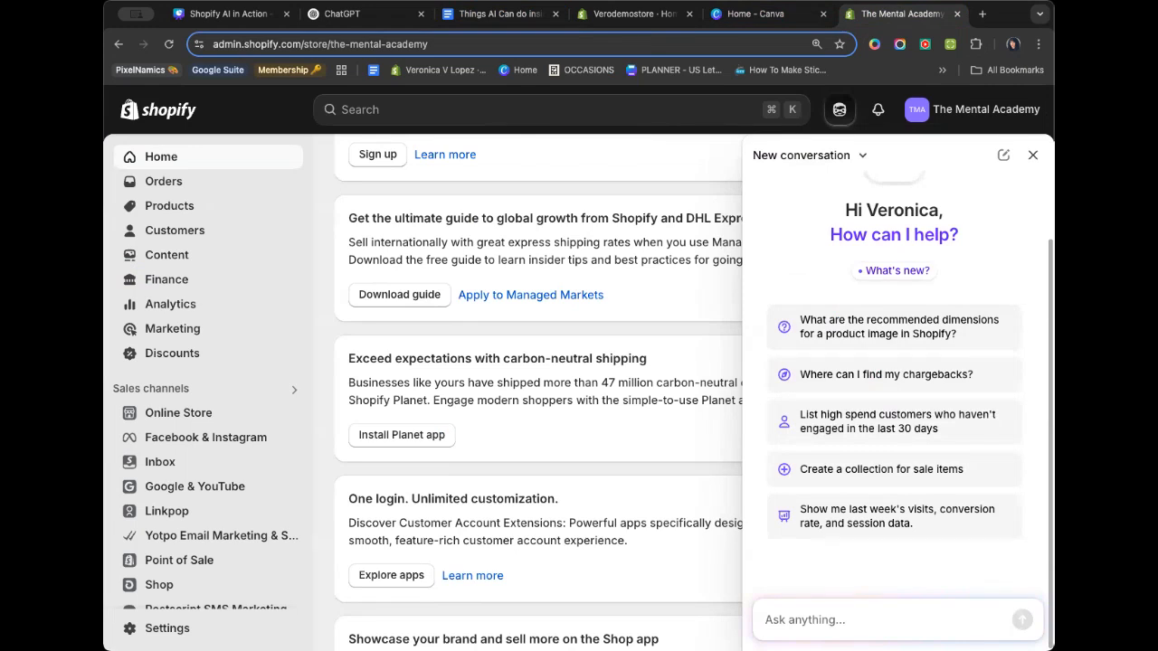
pyautogui.write('can you ')
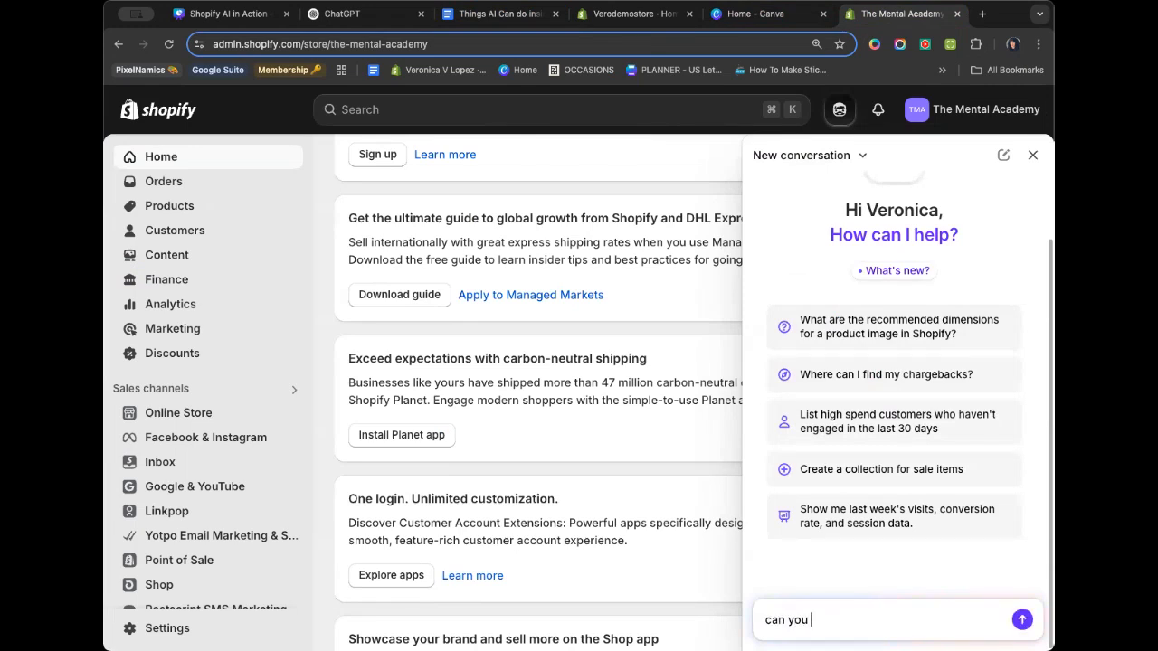
pyautogui.write('gather store performan')
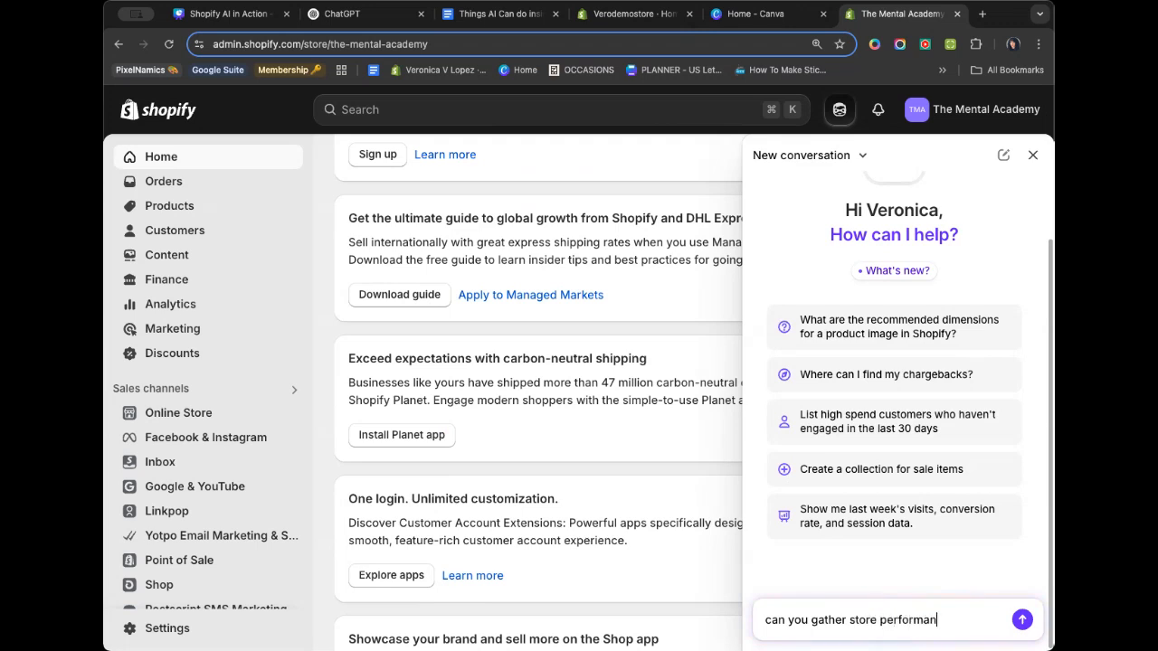
pyautogui.write('ce for 2024')
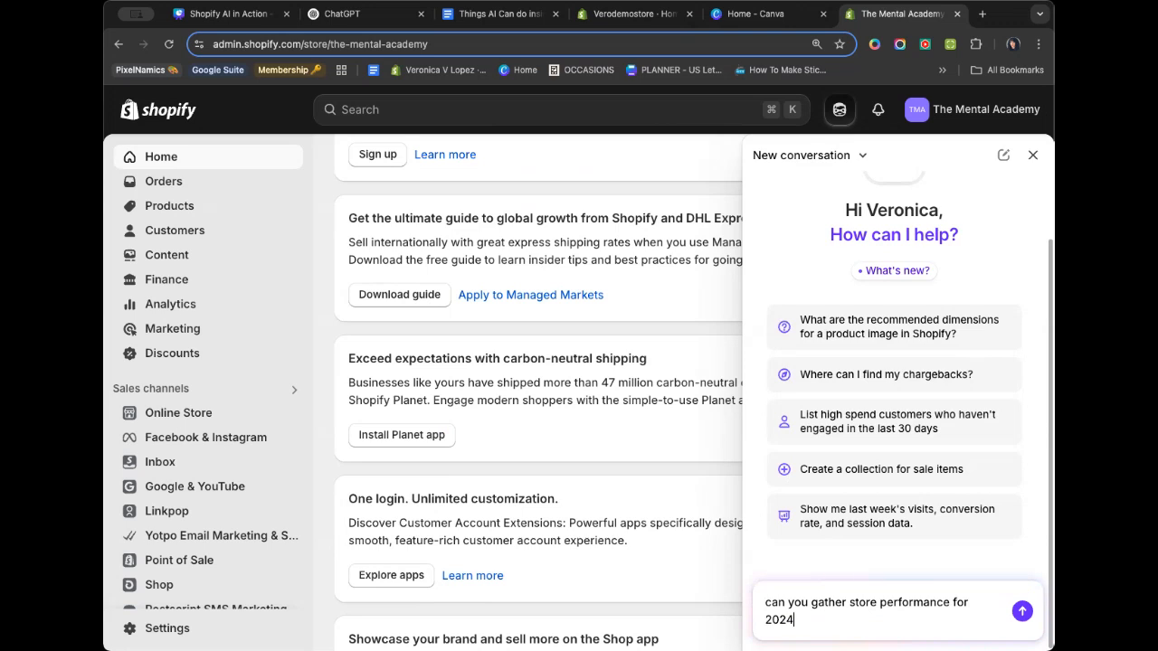
pyautogui.press('Return')
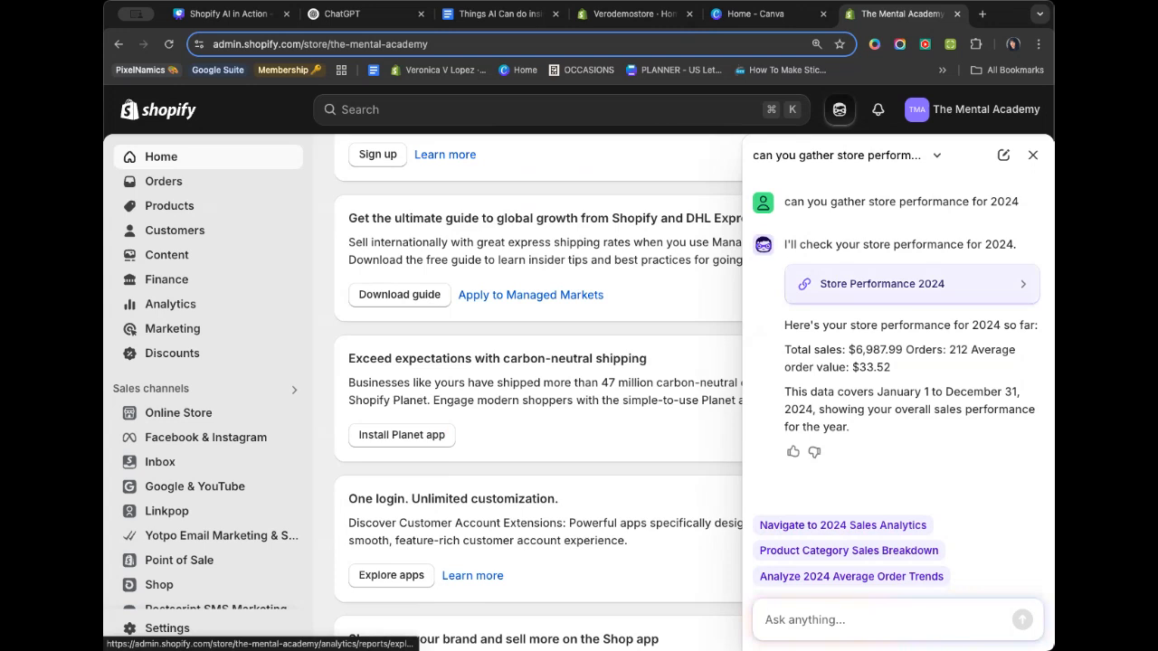
# Open the Store Performance 2024 report from Sidekick's answer, close Sidekick and look over the report's metrics and settings.
pyautogui.click(882, 283)
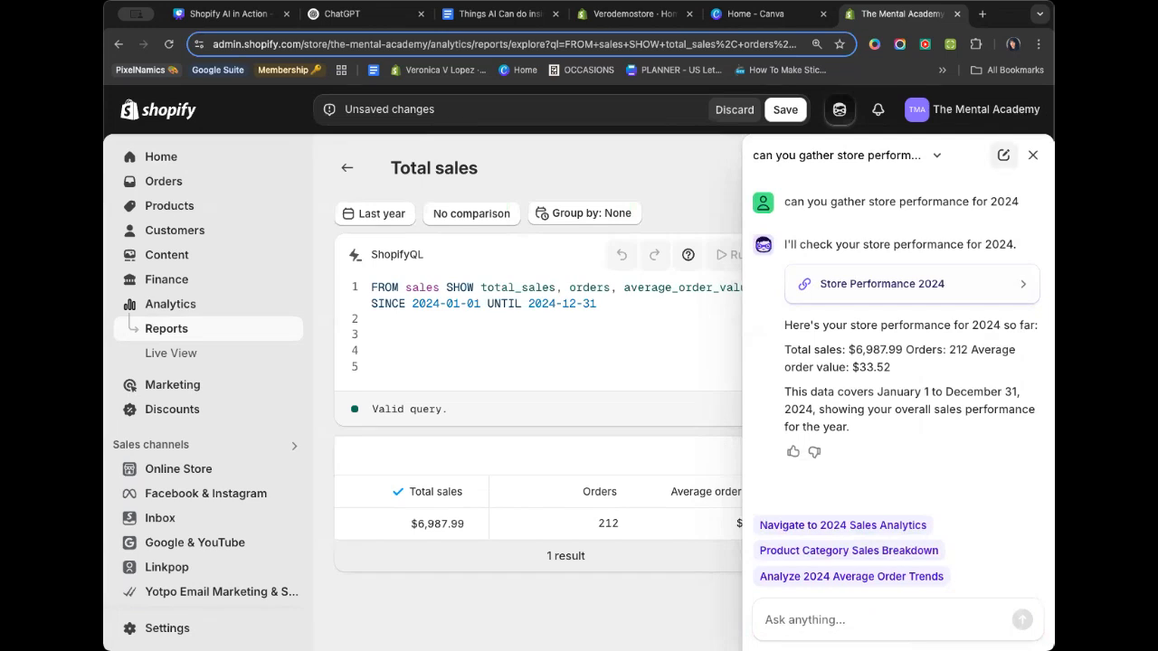
pyautogui.click(1031, 155)
pyautogui.scroll(-1, 747, 331)
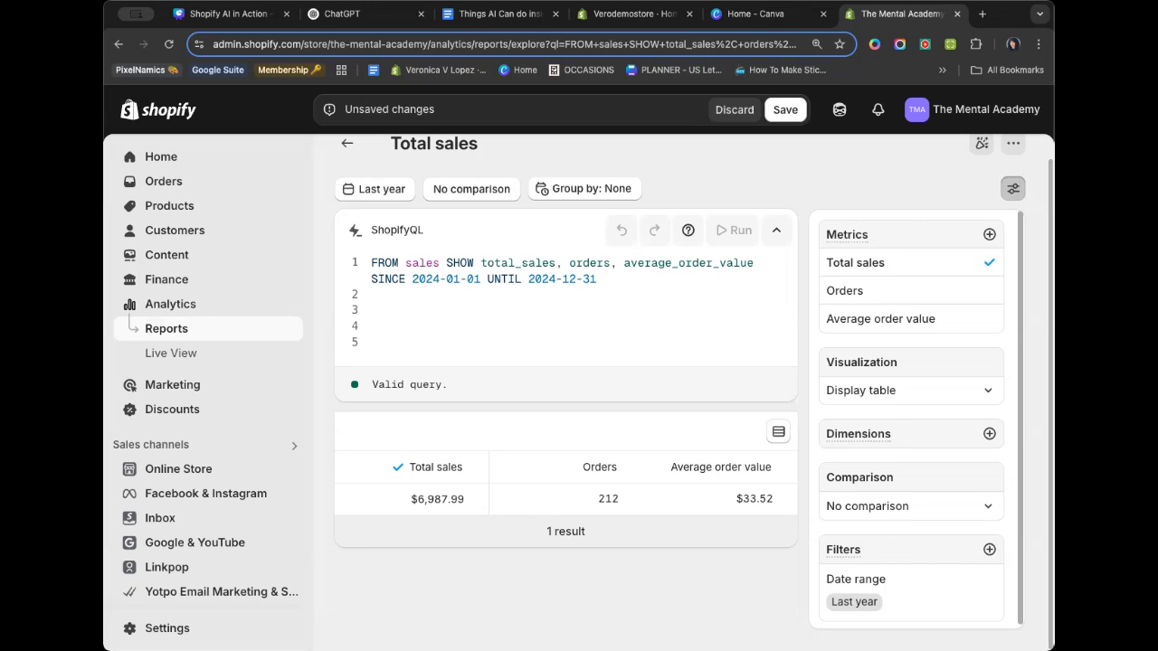
pyautogui.scroll(-1, 911, 420)
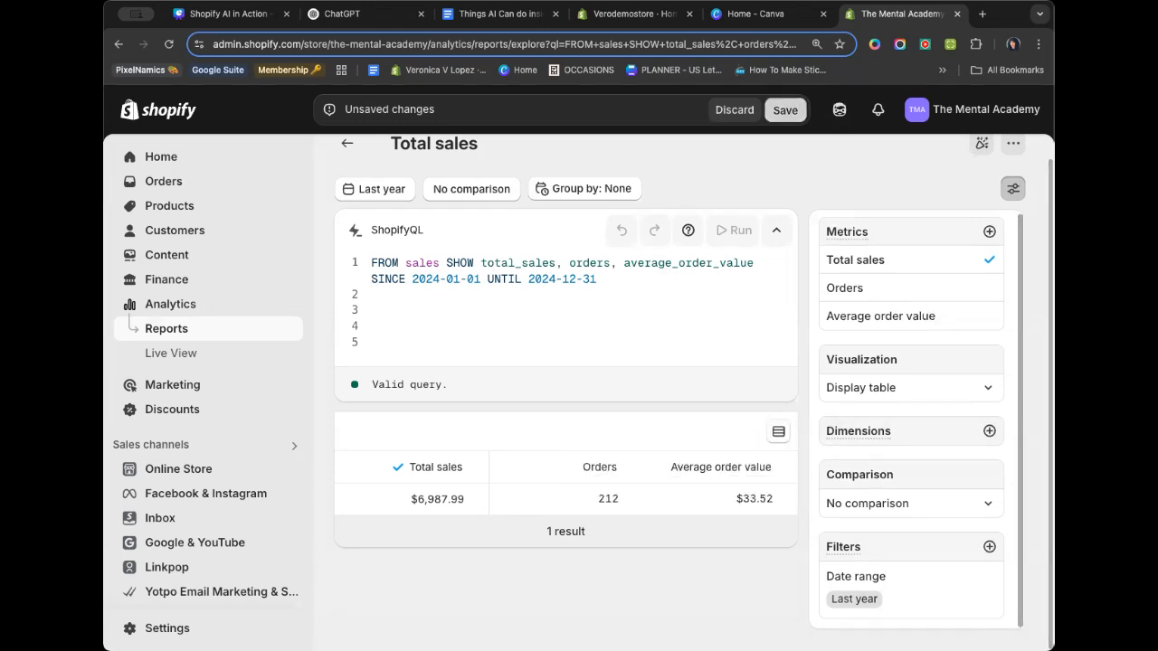
# Save the report under the name "Total sales 2024" and view the further actions available for it.
pyautogui.click(785, 109)
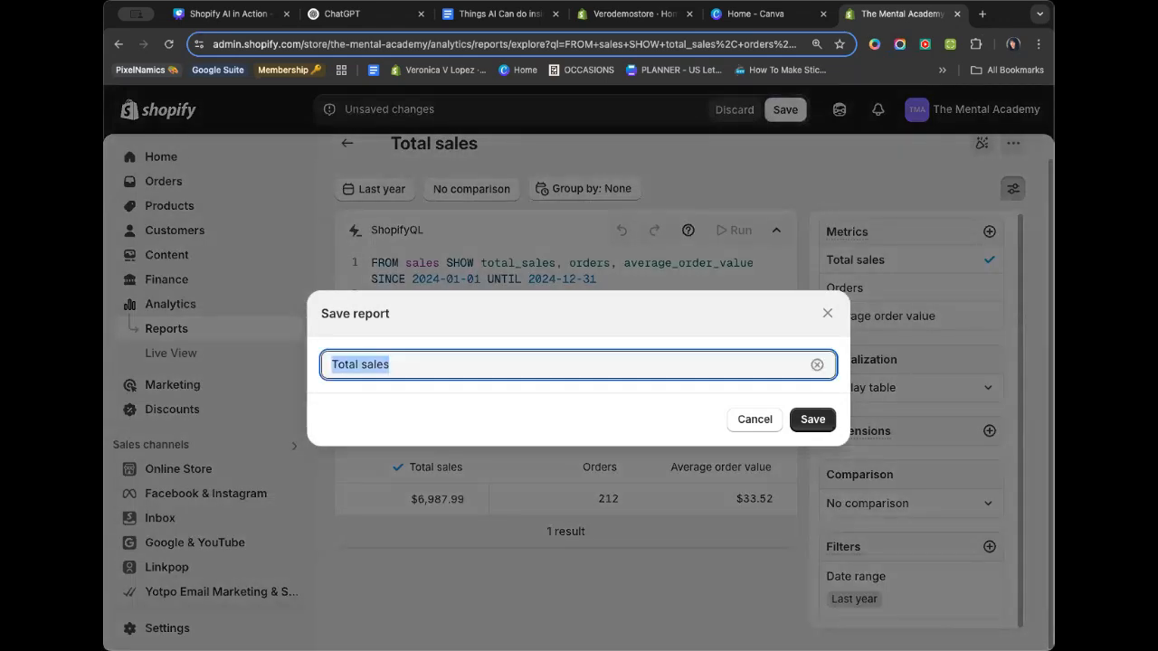
pyautogui.press('Right')
pyautogui.write('204')
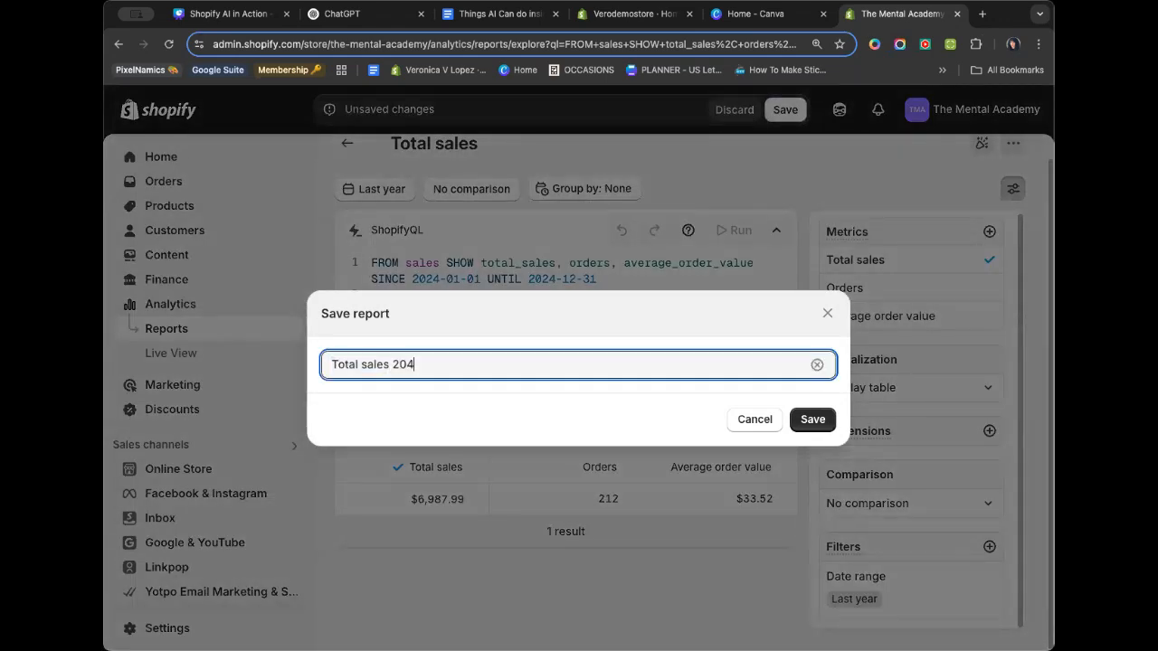
pyautogui.press('BackSpace')
pyautogui.write('24')
pyautogui.press('Return')
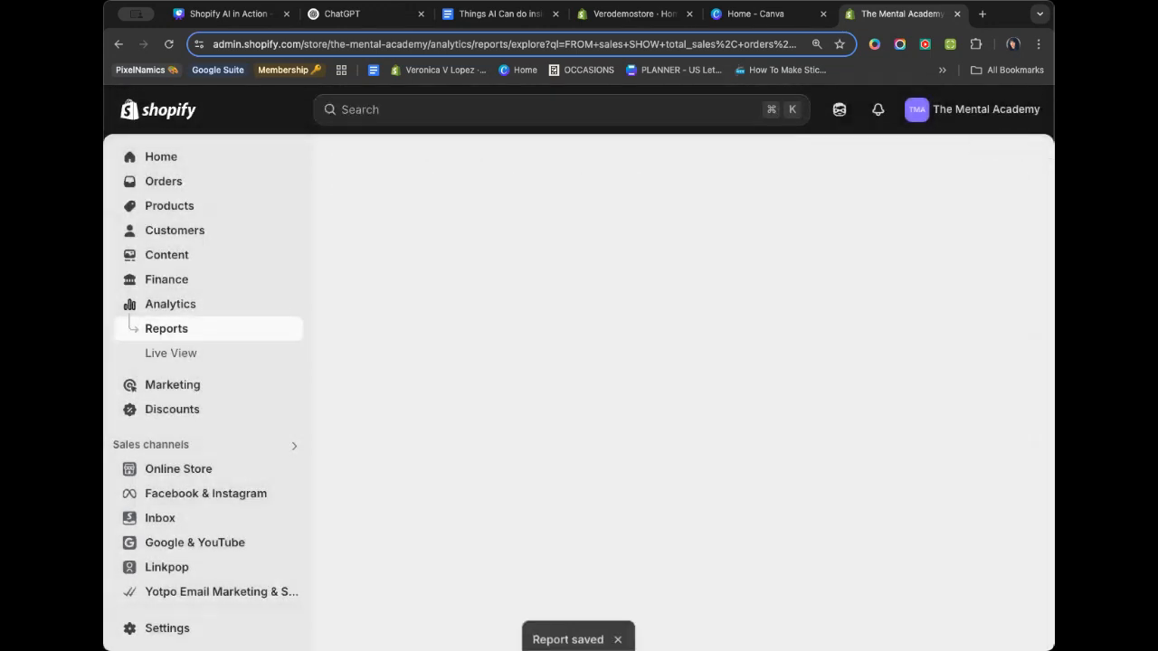
pyautogui.click(1012, 167)
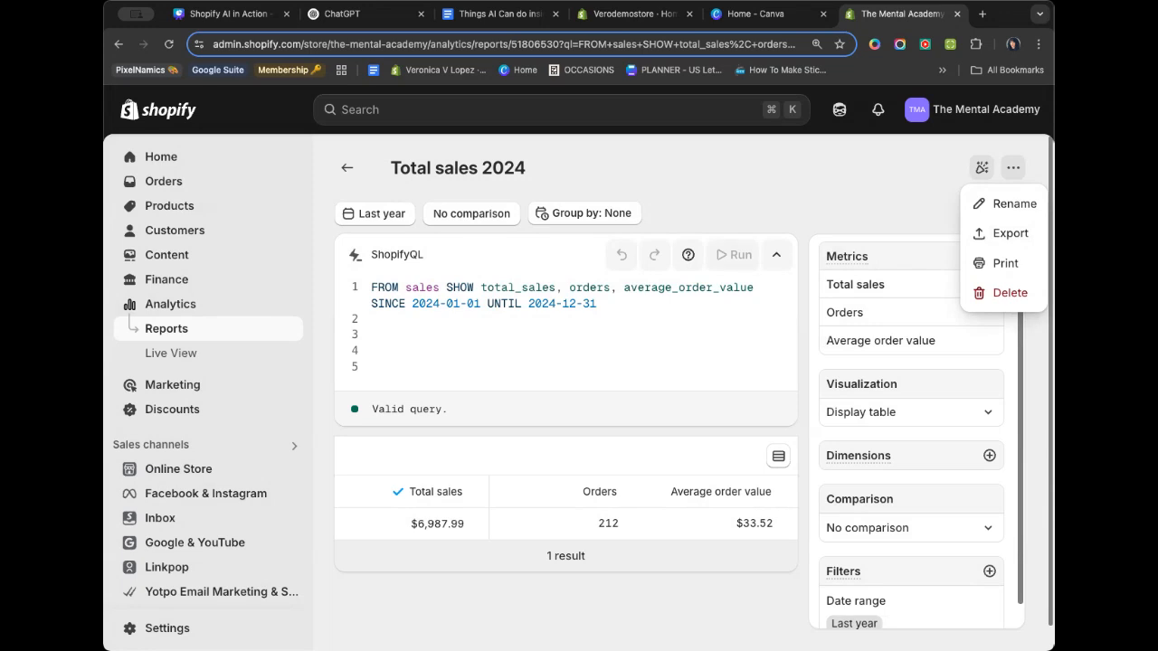
pyautogui.press('Escape')
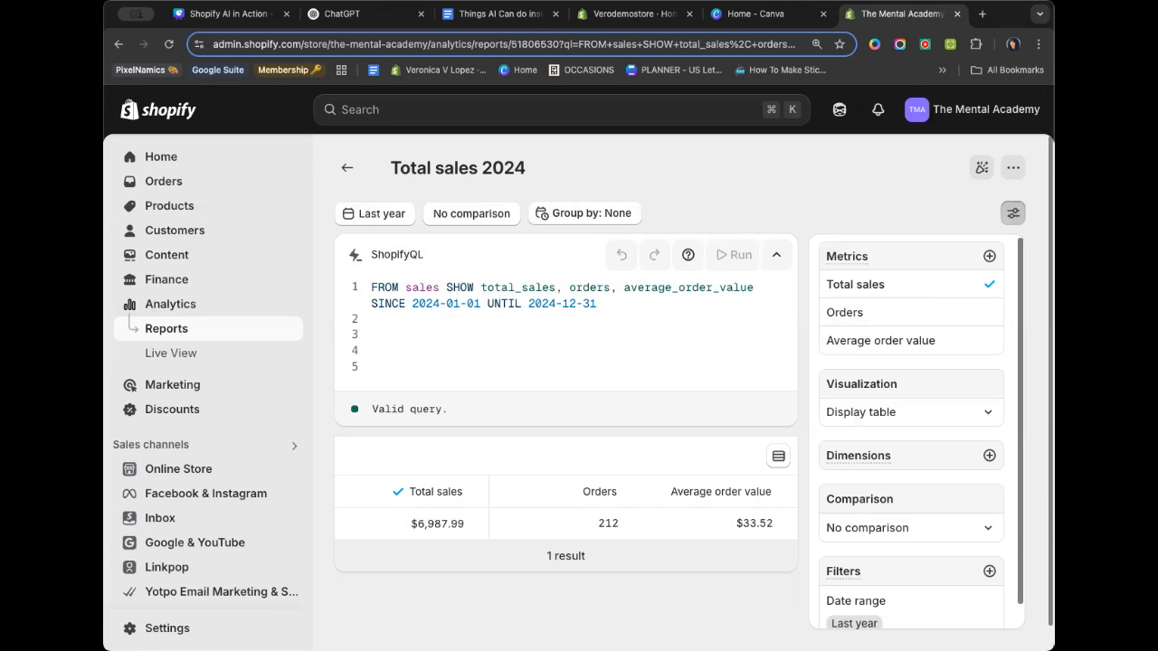
# Reopen Sidekick, switch to the Google Docs task list and copy the phrase "Optimize abandoned cart recovery".
pyautogui.click(840, 108)
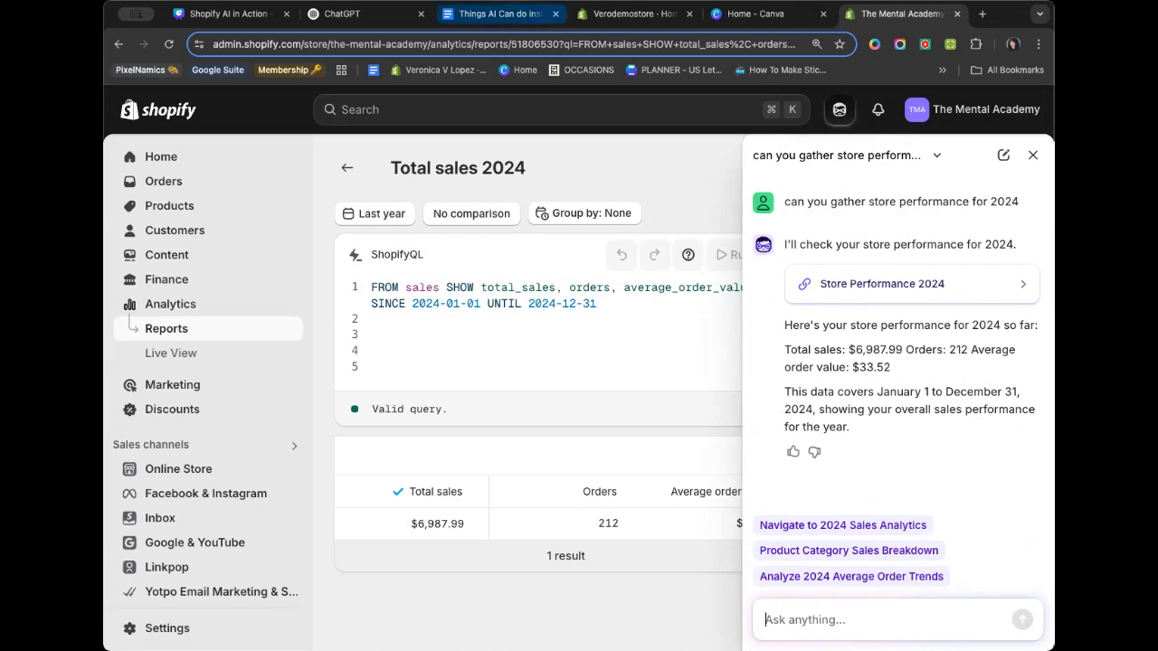
pyautogui.click(499, 13)
pyautogui.moveTo(420, 386); pyautogui.dragTo(584, 389)
pyautogui.click(481, 386)
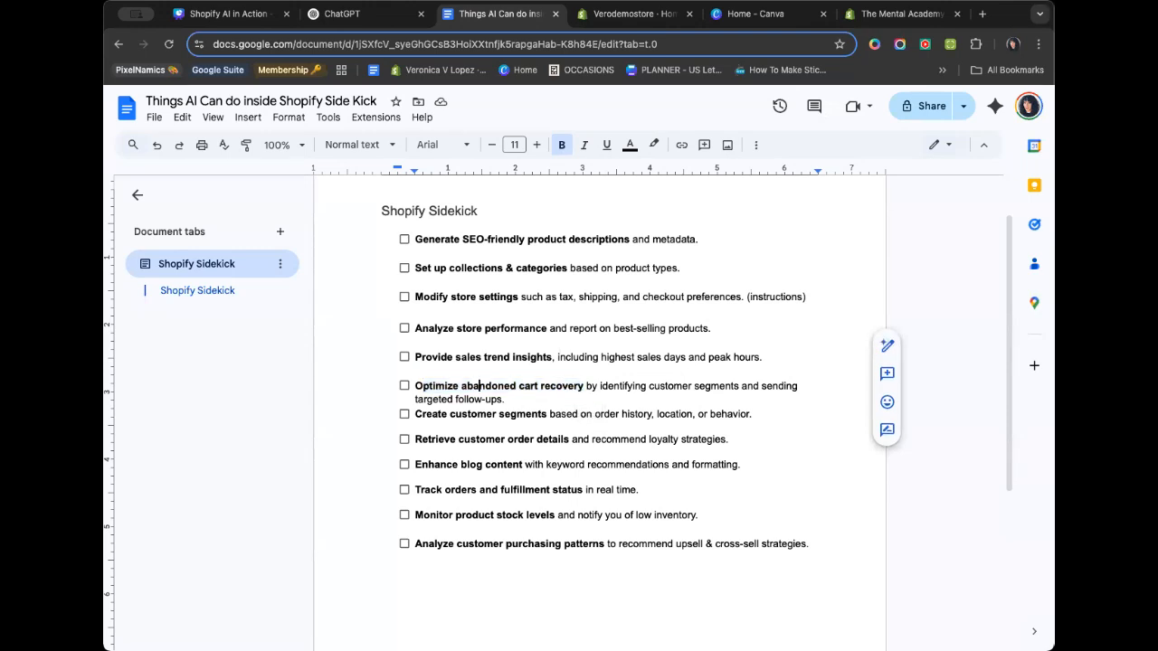
pyautogui.moveTo(416, 386)
pyautogui.mouseDown()
pyautogui.moveTo(421, 368)
pyautogui.moveTo(510, 400)
pyautogui.moveTo(589, 403)
pyautogui.mouseUp()
pyautogui.press('super+c')
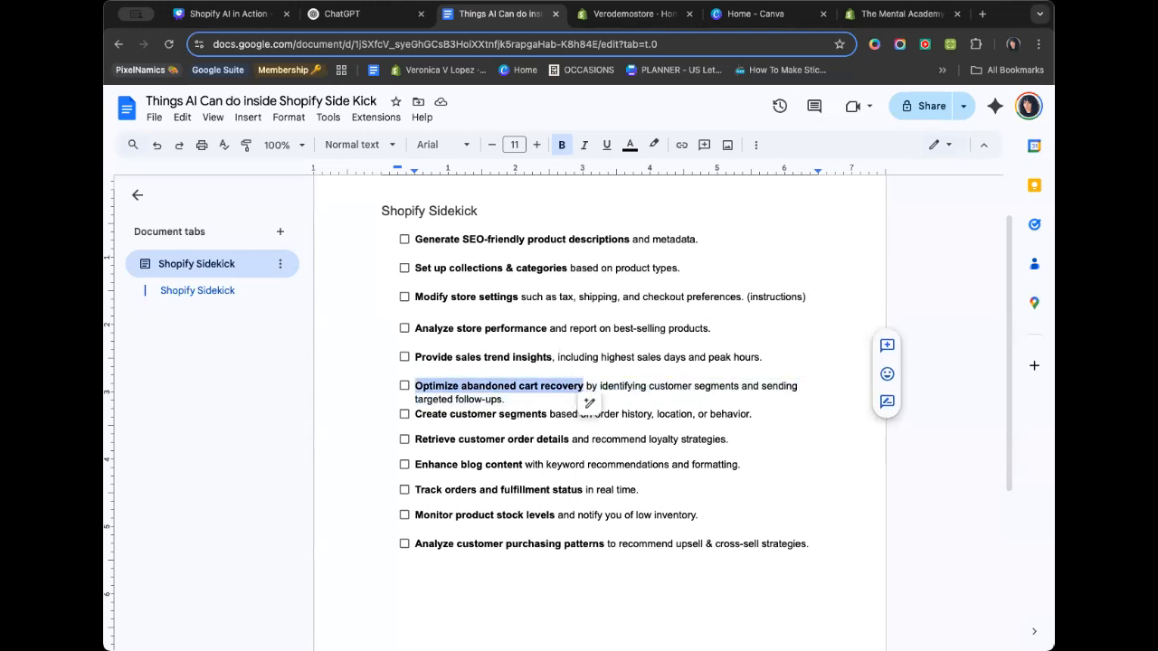
# Back in The Mental Academy store, ask Sidekick "I need help with" followed by the copied abandoned cart recovery phrase.
pyautogui.click(900, 13)
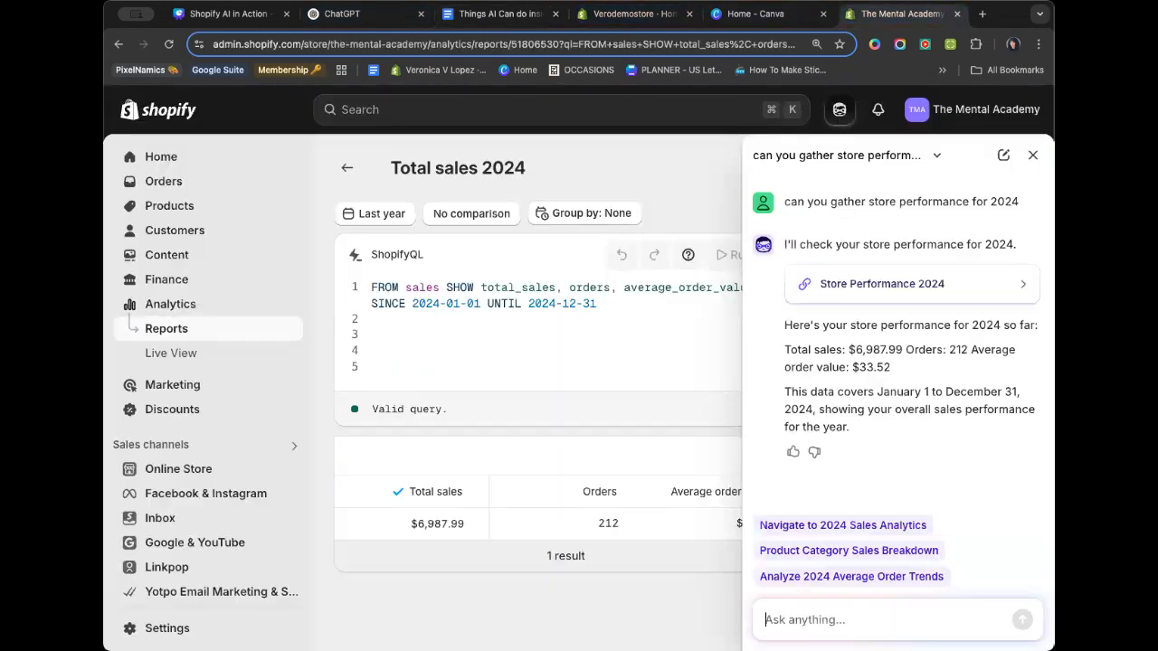
pyautogui.write('I ne')
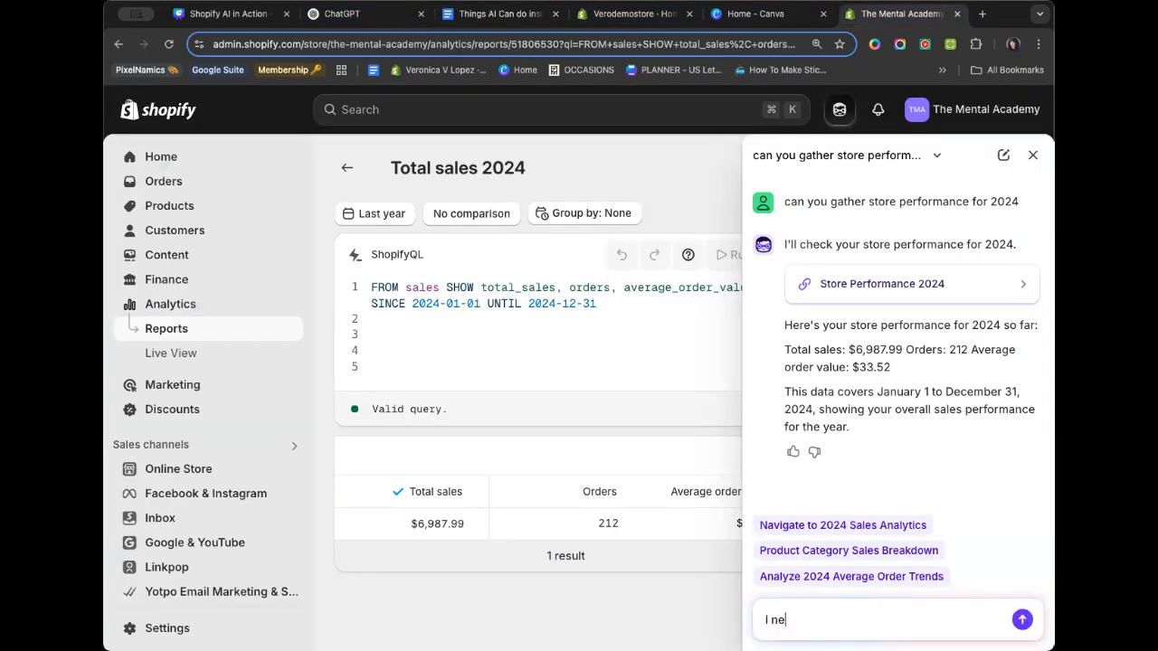
pyautogui.write('ed help with')
pyautogui.press('super+v')
pyautogui.press('Return')
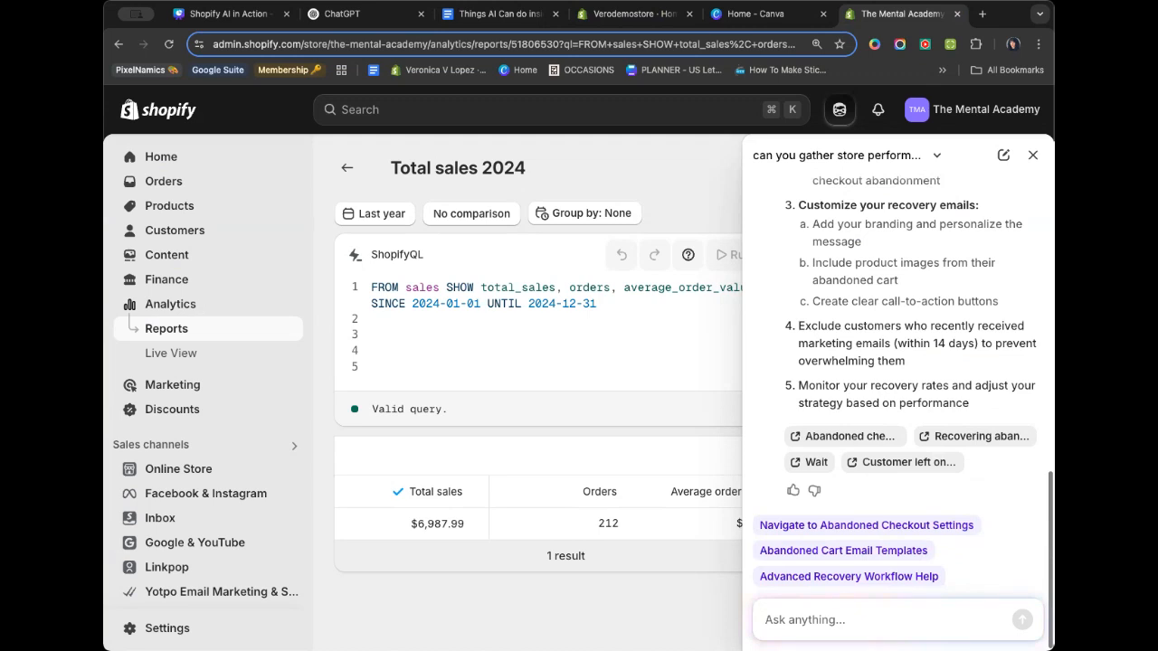
# Review the remaining Sidekick tasks in Google Docs, then return to The Mental Academy's sales report and close Sidekick.
pyautogui.click(497, 13)
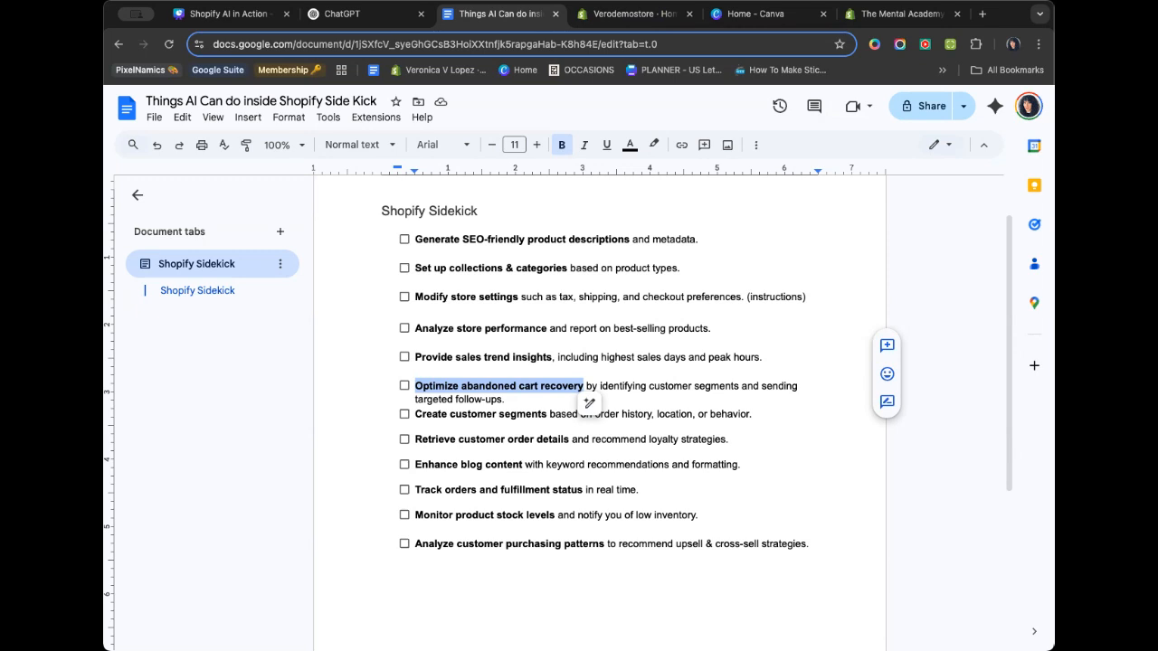
pyautogui.scroll(-3, 597, 380)
pyautogui.click(643, 333)
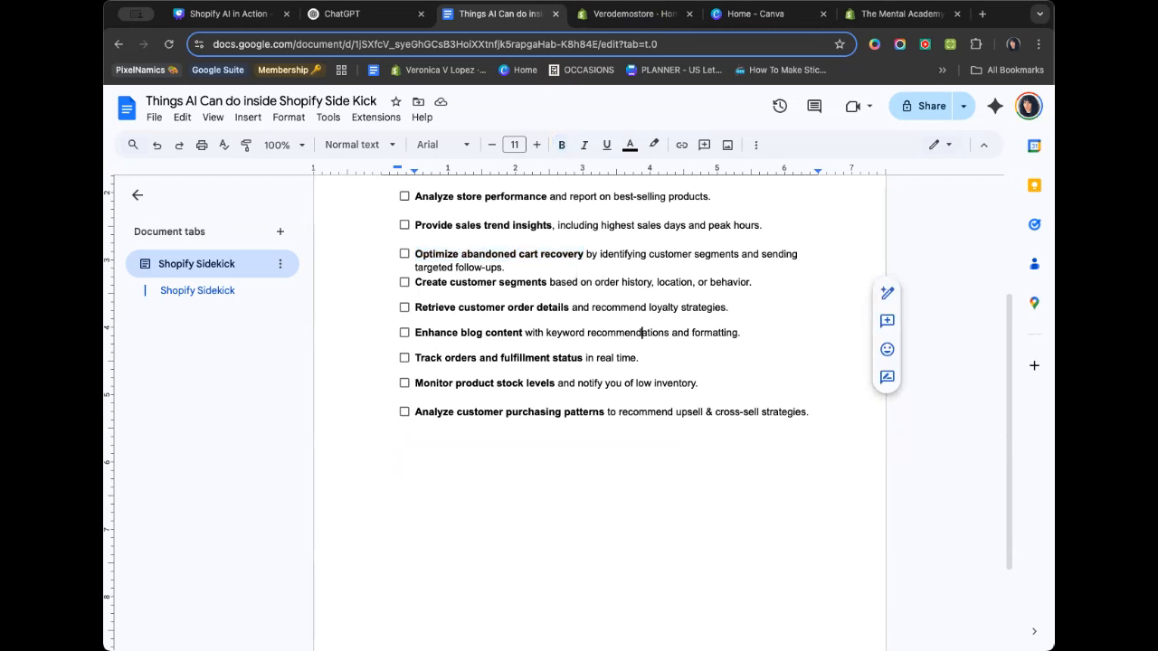
pyautogui.scroll(1, 643, 333)
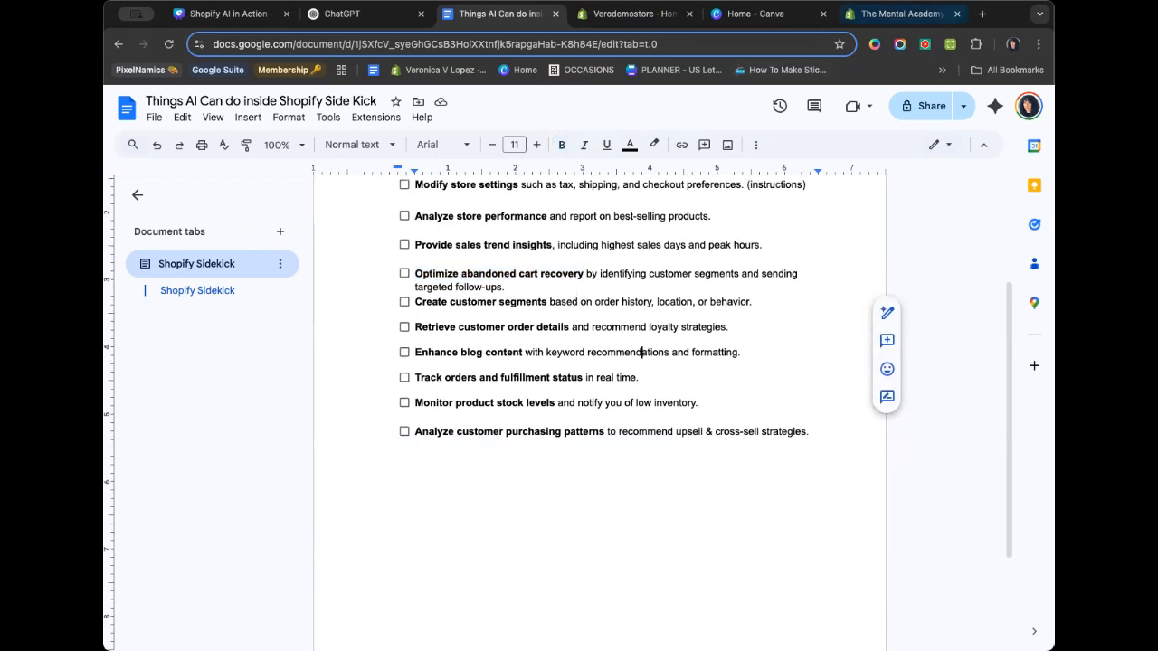
pyautogui.click(633, 14)
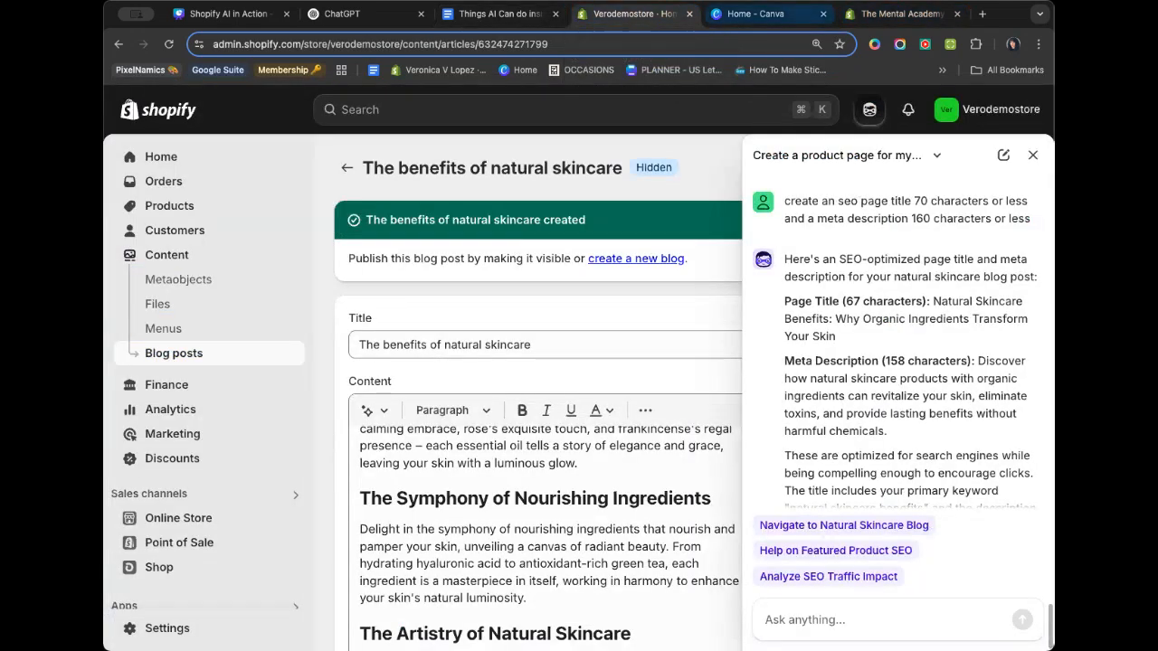
pyautogui.click(901, 13)
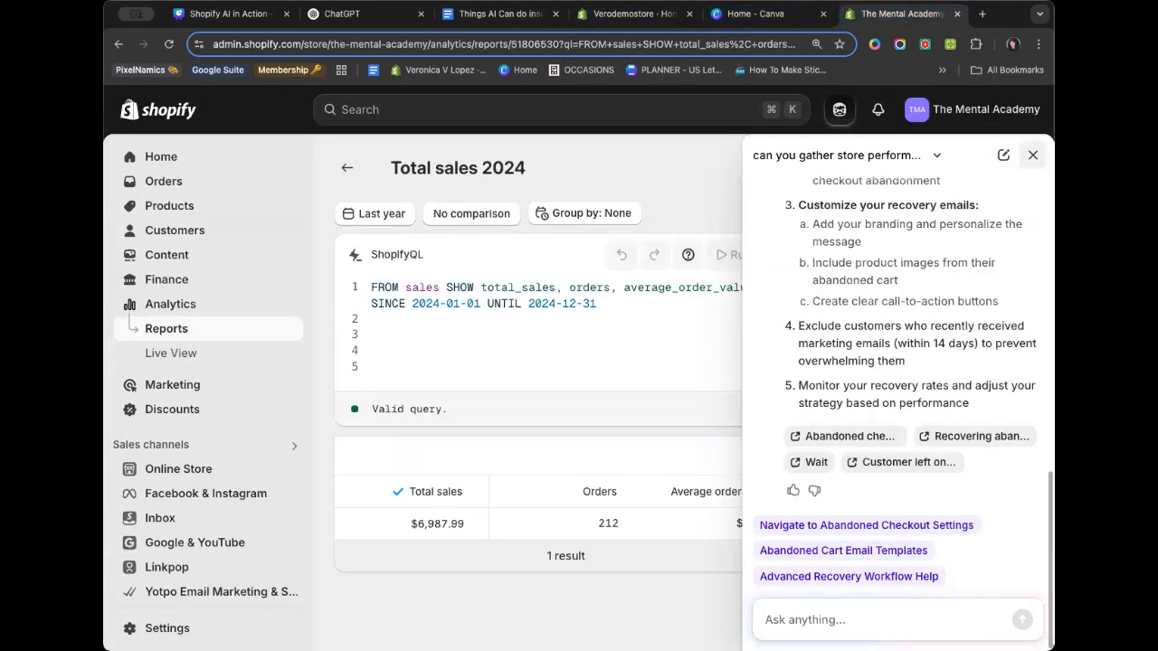
pyautogui.click(1032, 154)
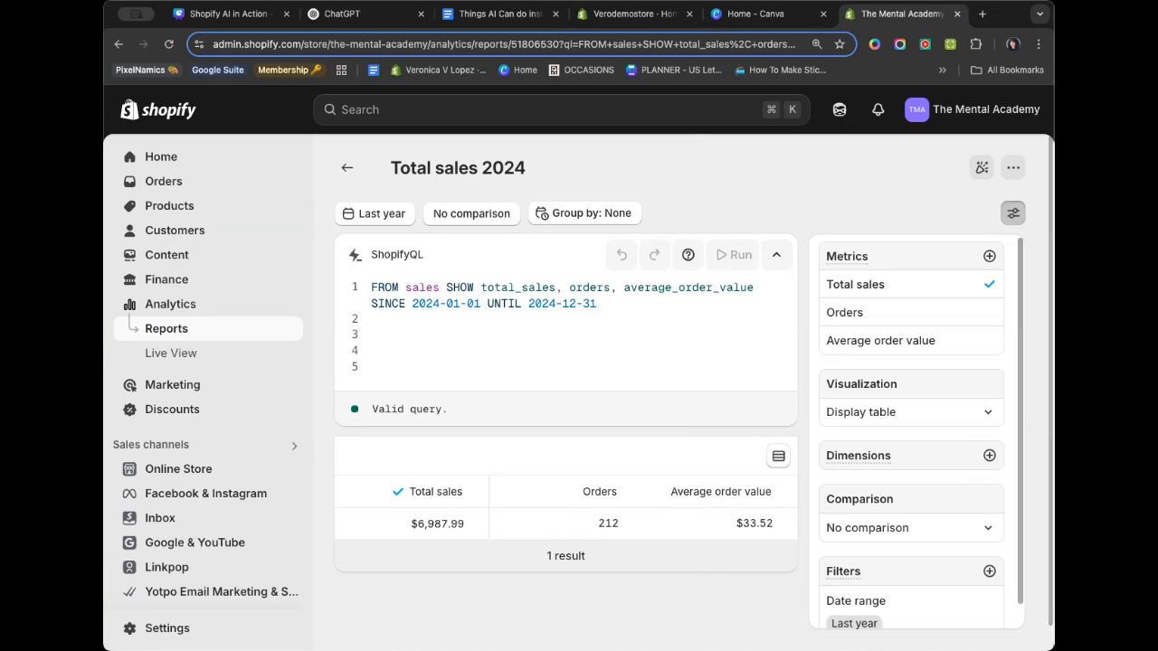
# Reopen Sidekick and ask it to "create a segment of customers who have not purchased".
pyautogui.click(839, 110)
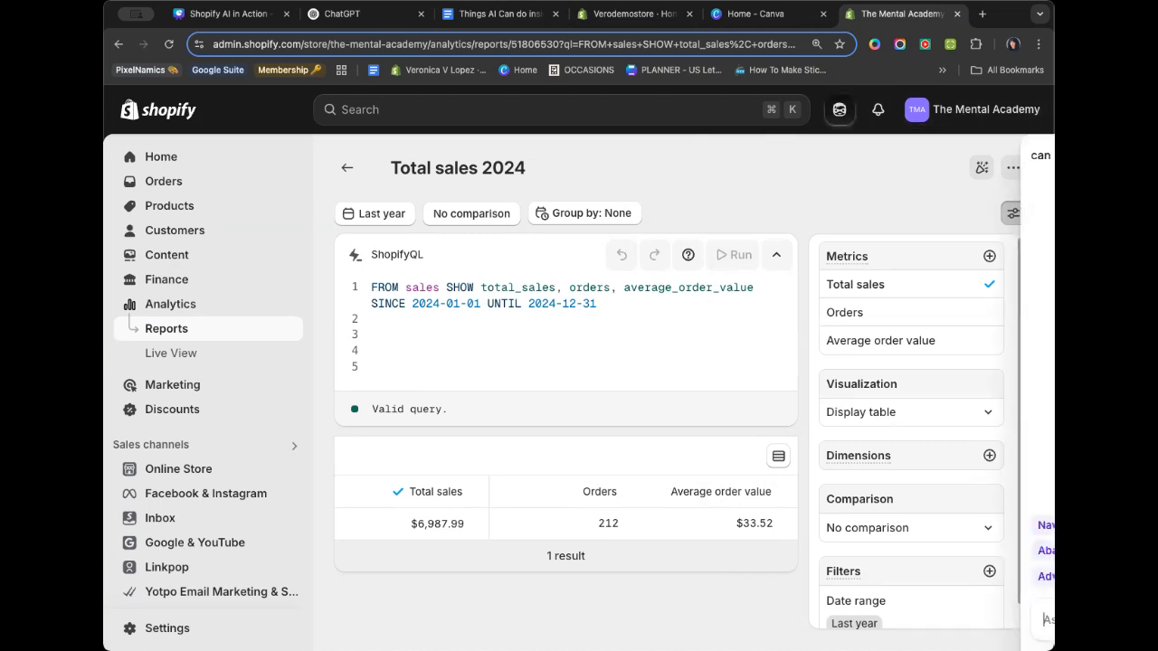
pyautogui.write('crea')
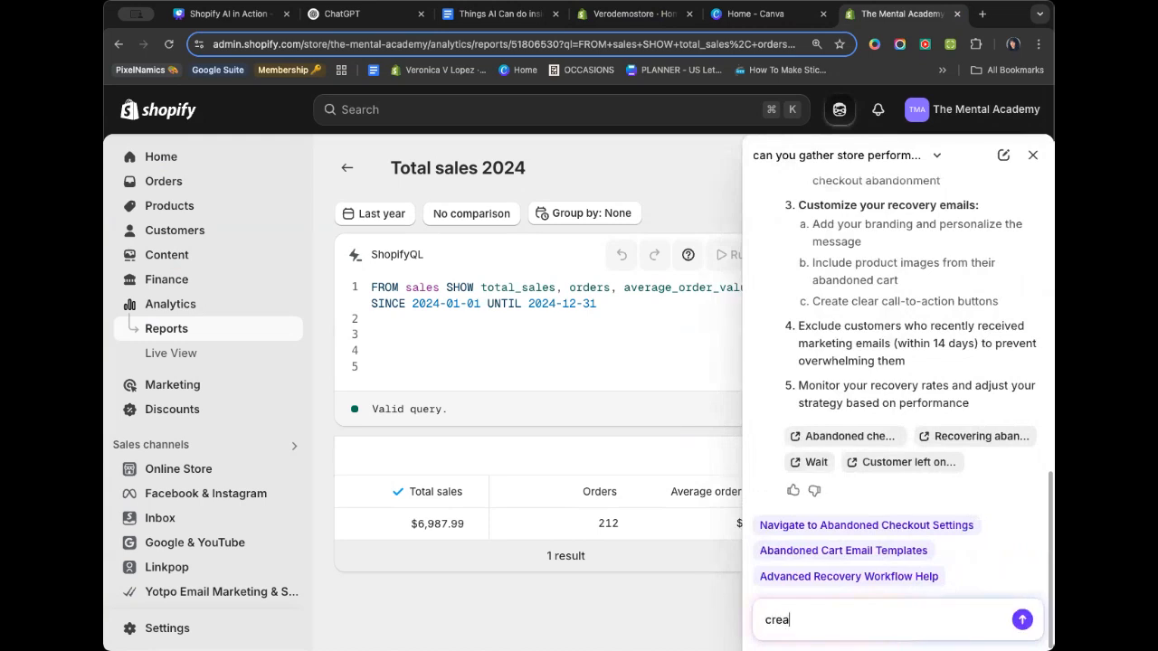
pyautogui.write('te a segment of cust')
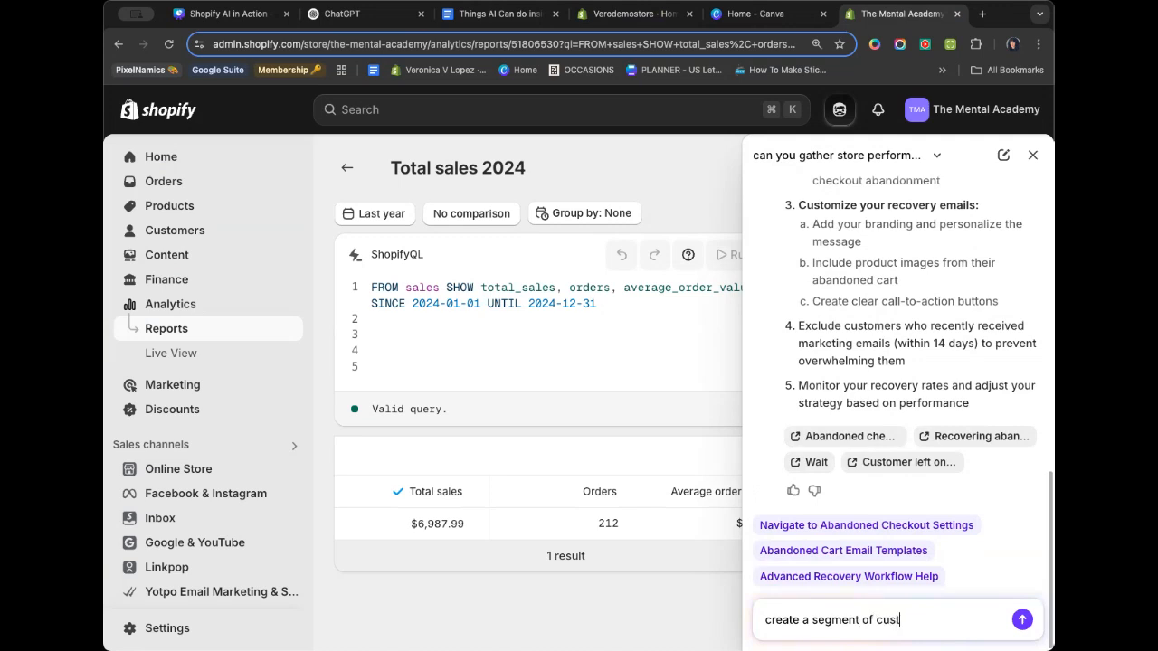
pyautogui.write('omers who have not purchased')
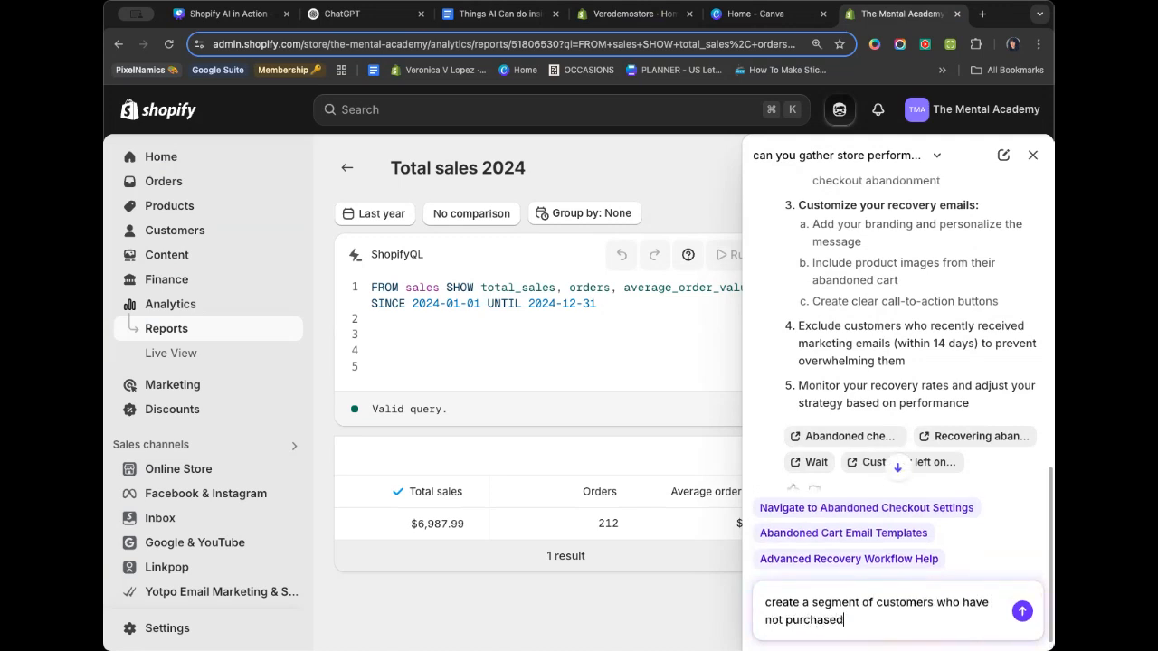
pyautogui.press('Return')
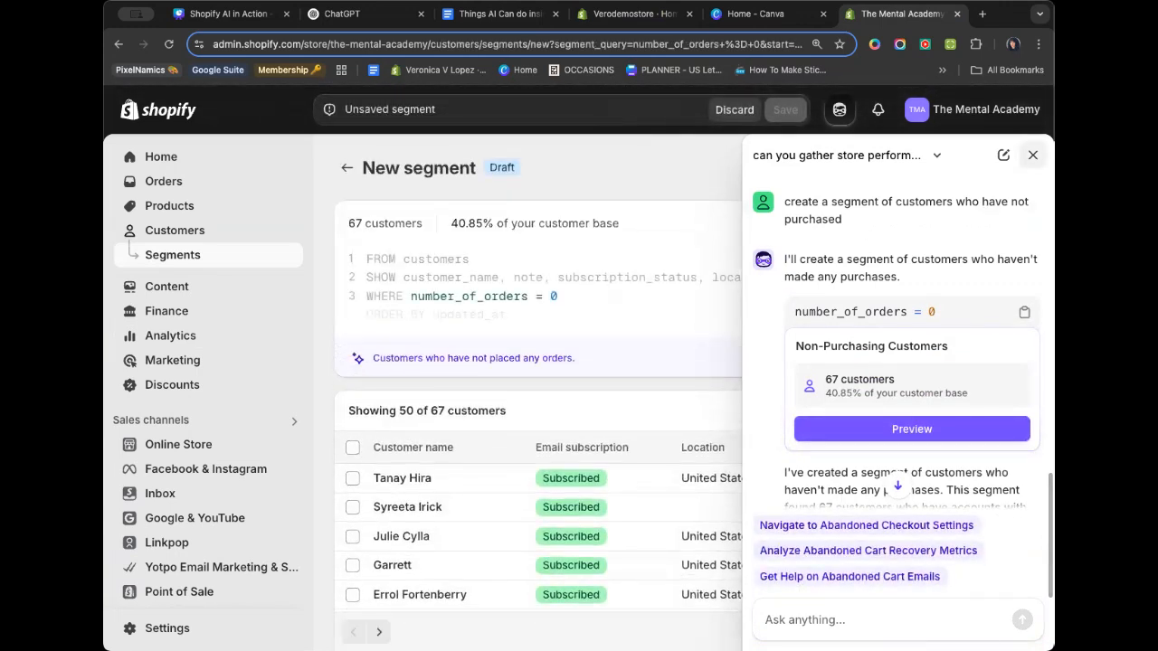
# Close Sidekick and examine the new segment's query and customer list.
pyautogui.click(1032, 154)
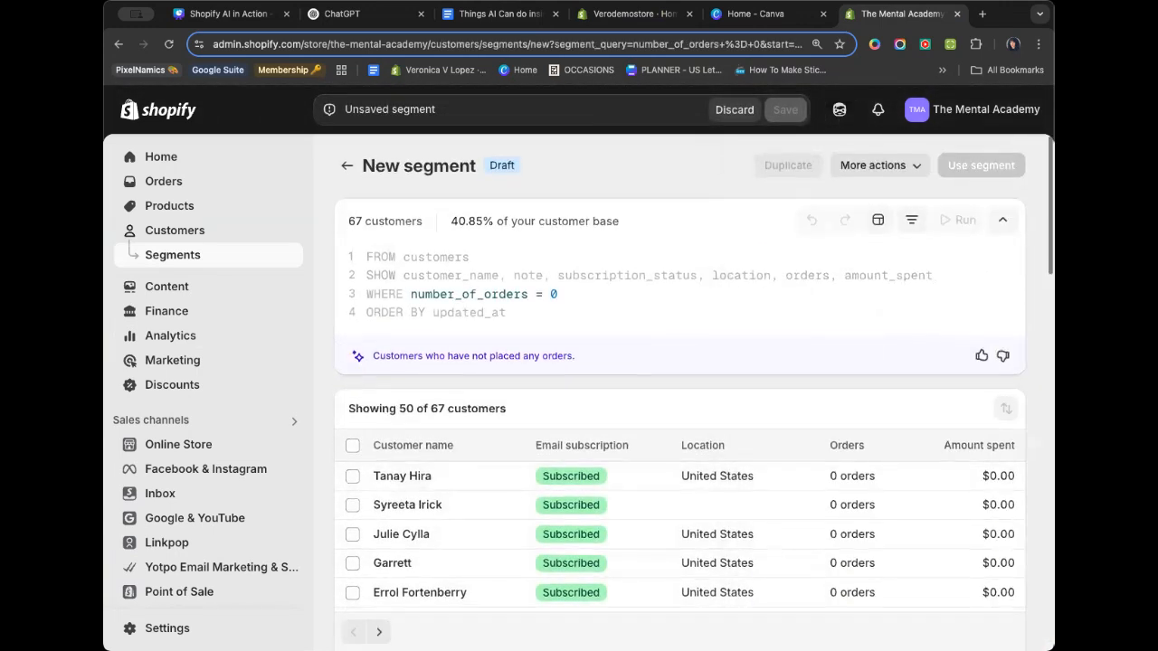
pyautogui.scroll(-12, 681, 373)
pyautogui.scroll(12, 680, 374)
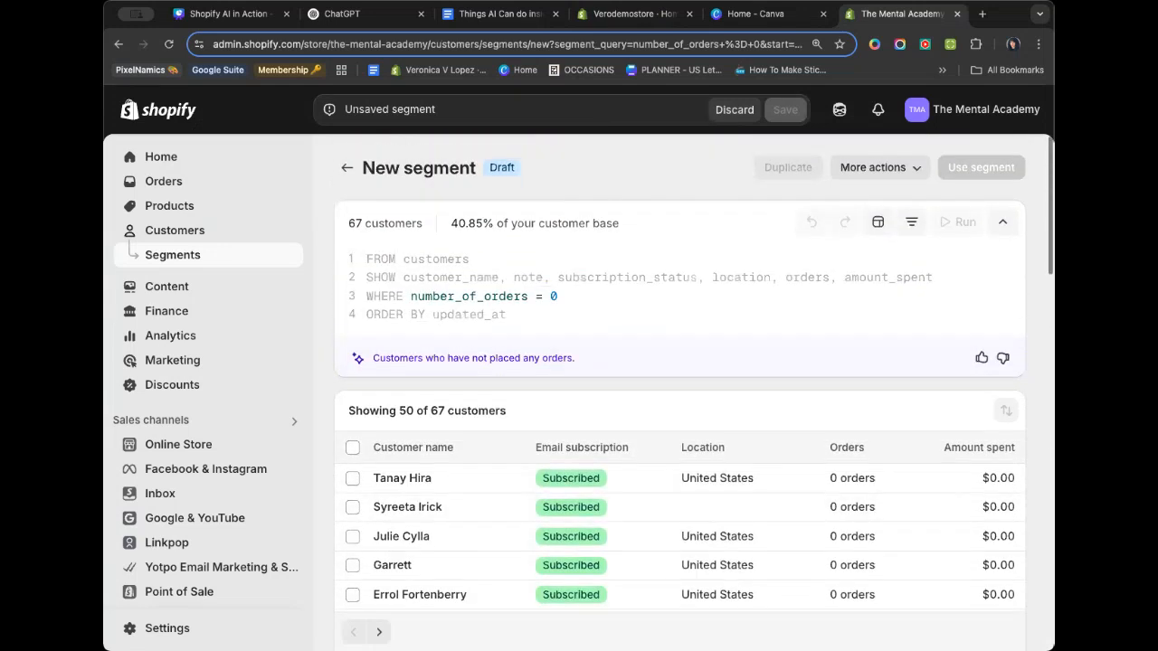
pyautogui.click(631, 277)
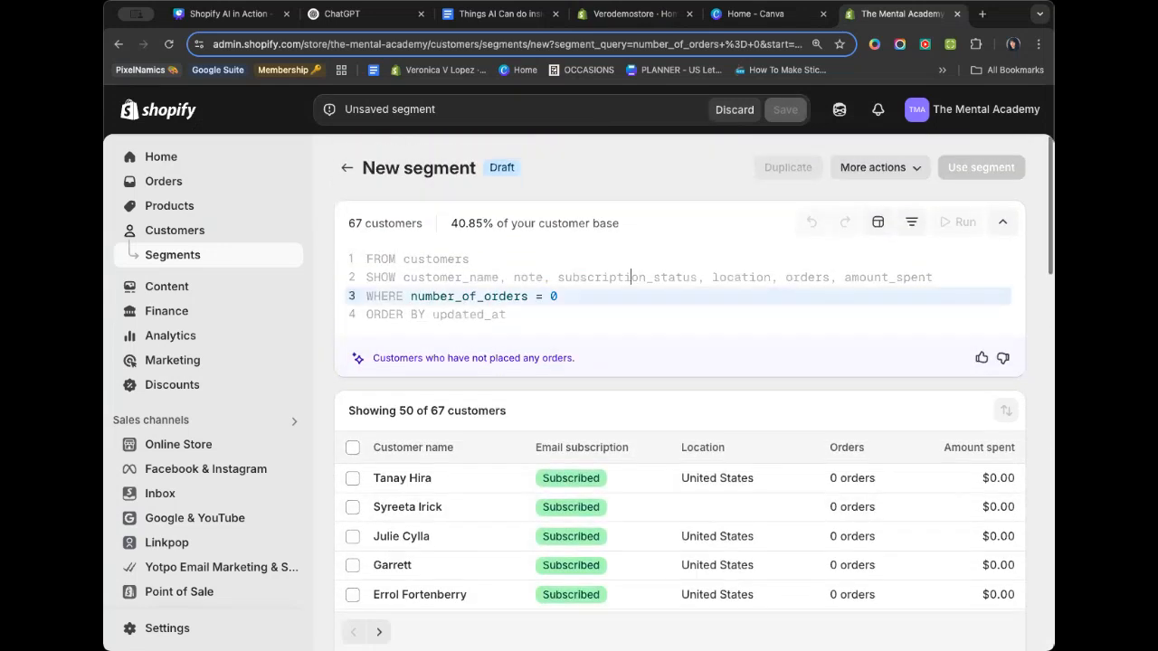
pyautogui.press('Escape')
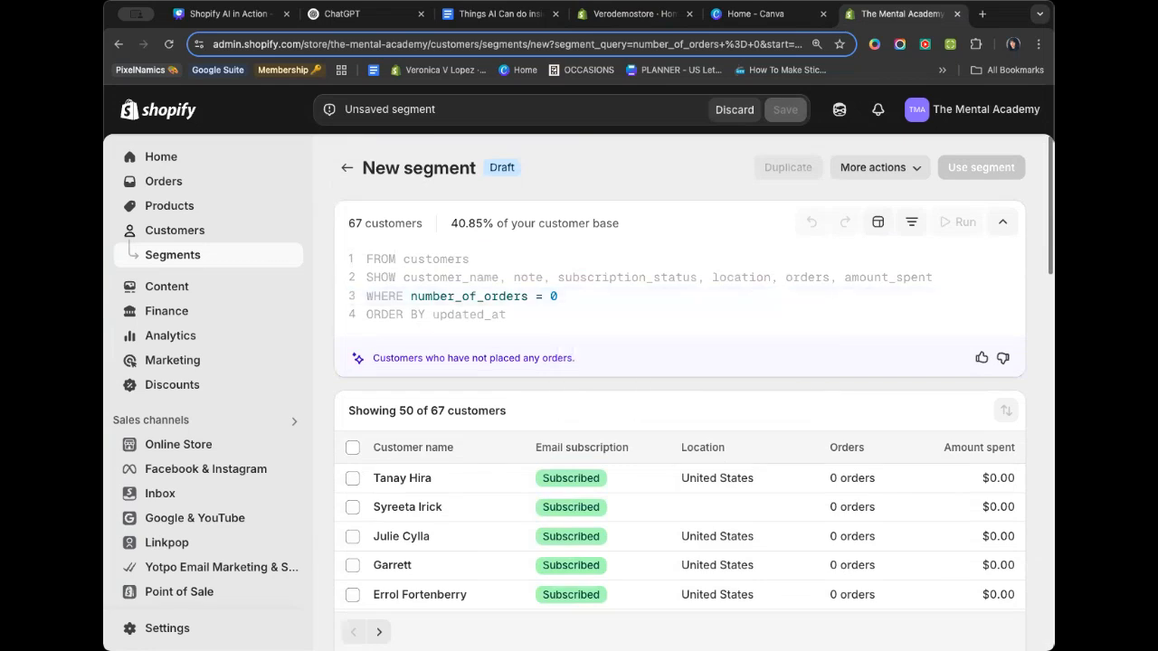
# Run the query for customers with zero orders and look through the resulting customer list.
pyautogui.click(559, 297)
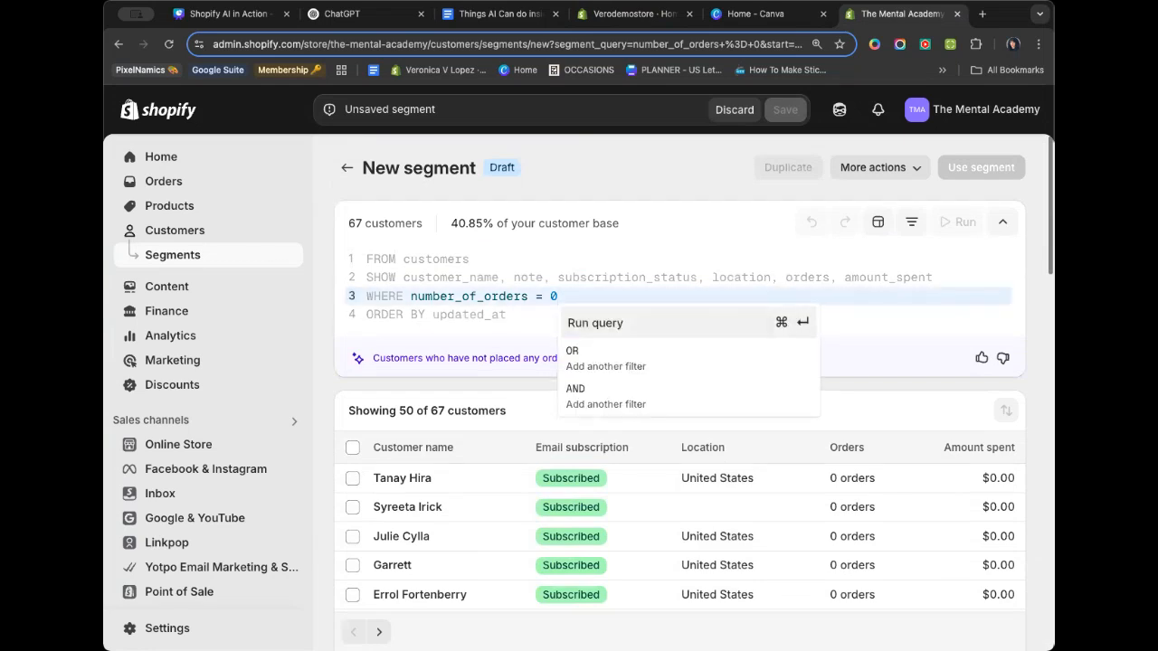
pyautogui.click(624, 323)
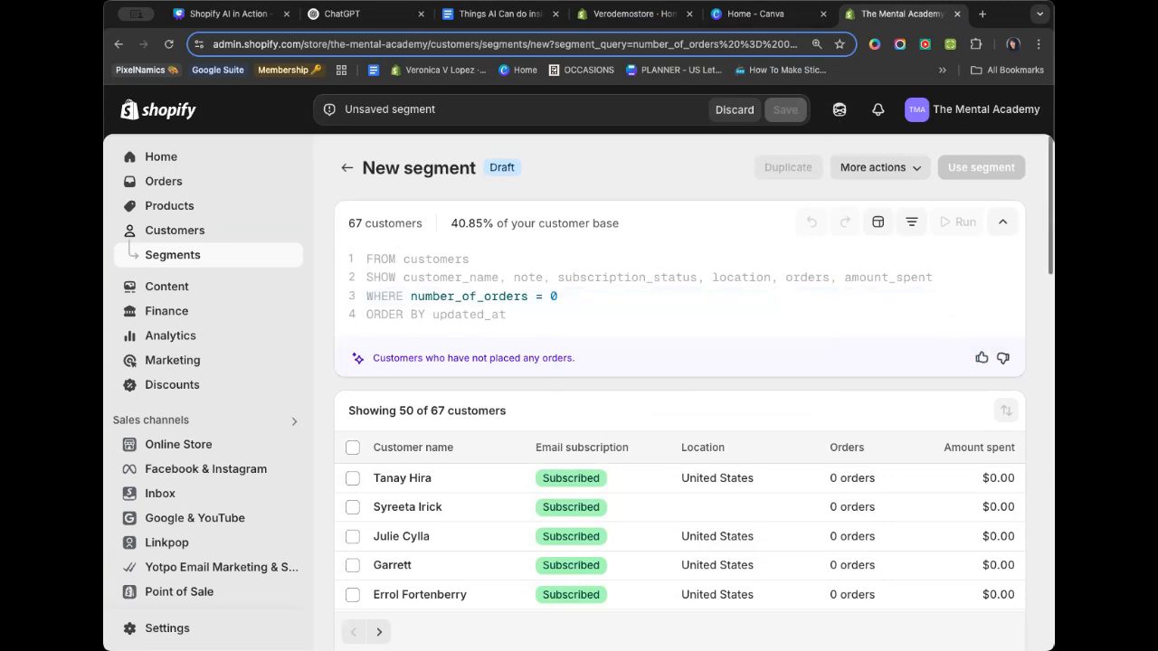
pyautogui.scroll(-10, 680, 380)
pyautogui.scroll(12, 680, 281)
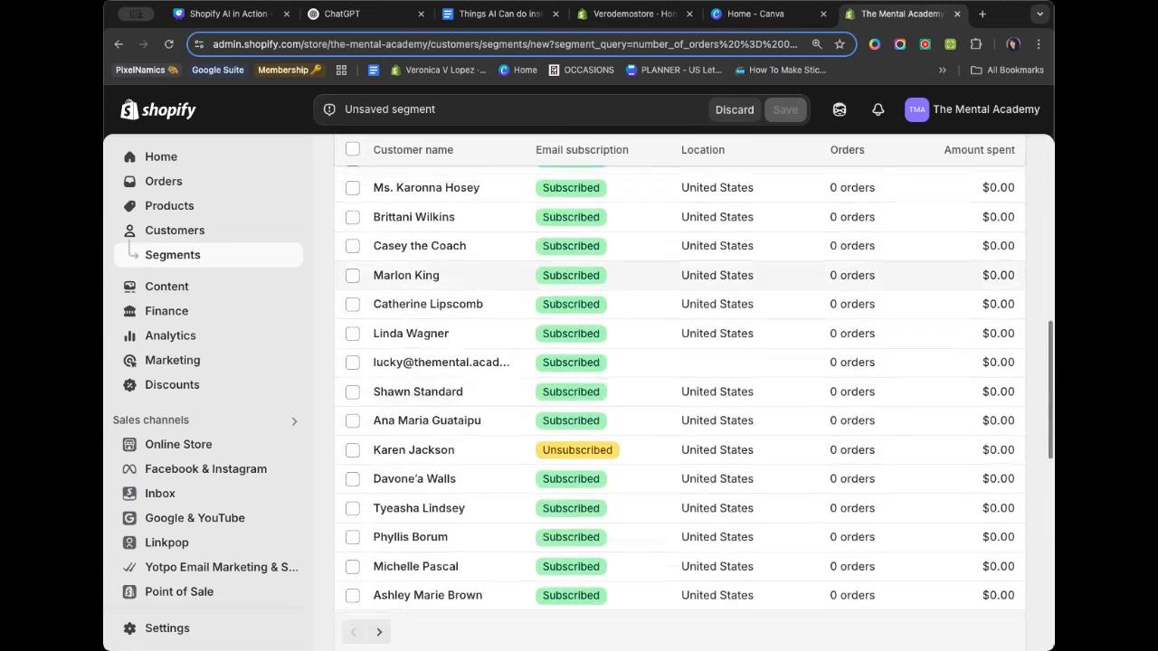
# Add the condition AND email_subscription_status = 'SUBSCRIBED' to the segment query and run it.
pyautogui.click(559, 296)
pyautogui.press('Down')
pyautogui.press('Down')
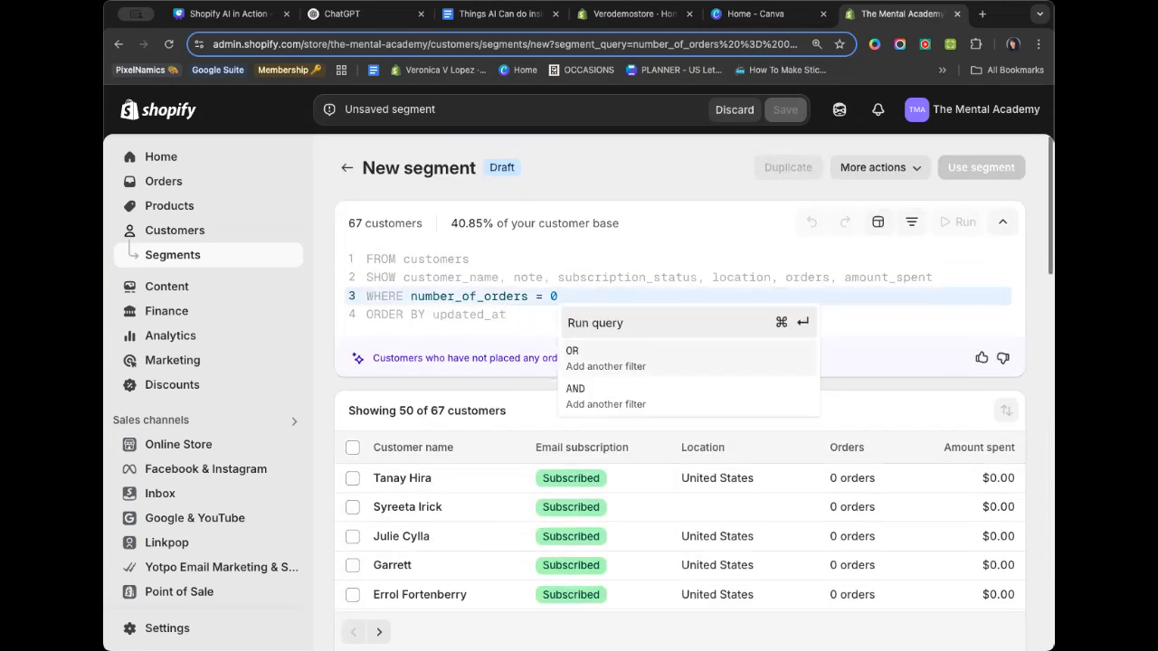
pyautogui.press('Return')
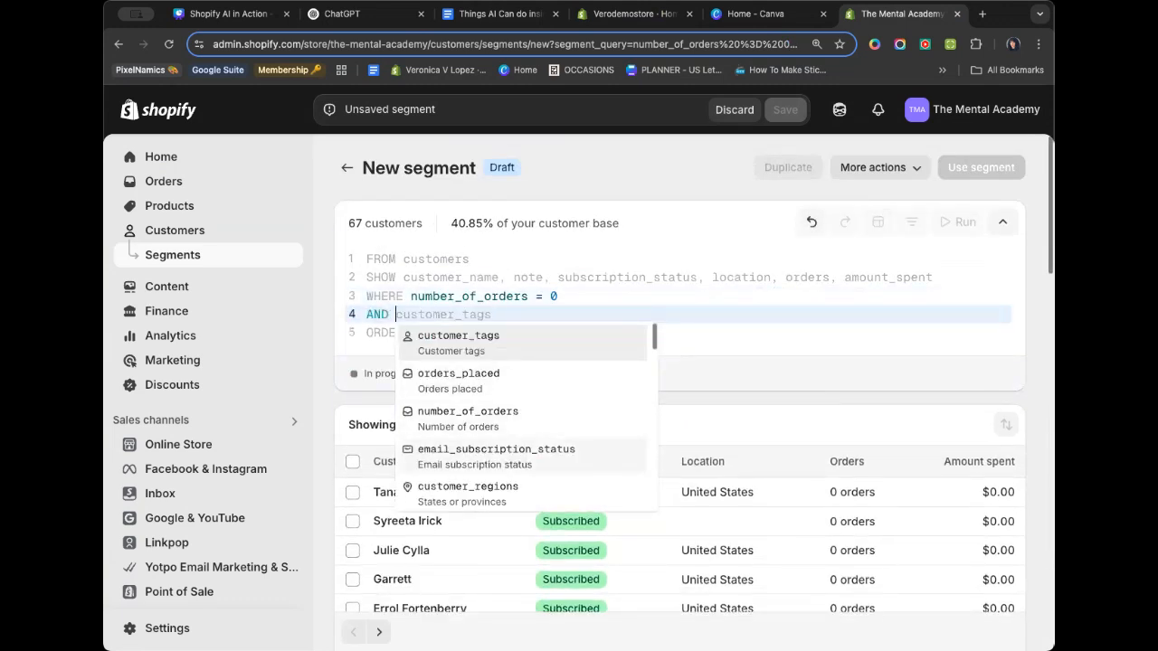
pyautogui.click(524, 456)
pyautogui.click(633, 342)
pyautogui.press('Return')
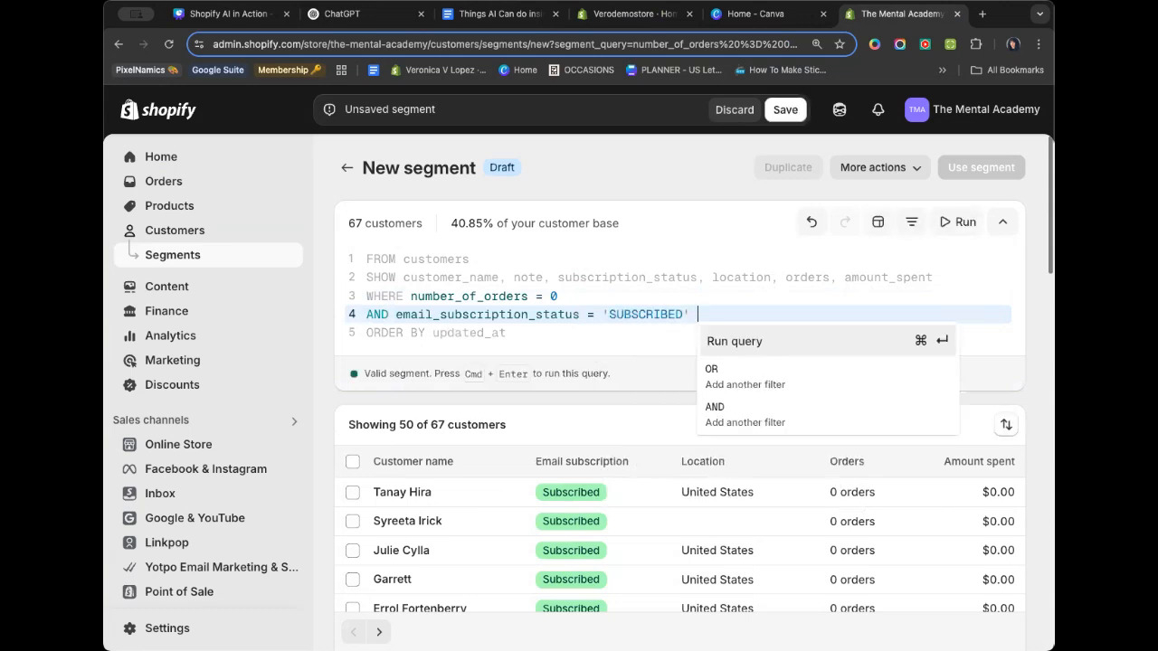
pyautogui.press('Return')
# Open the save dialog for the new segment, cancel it, and leave for the Customers list without saving.
pyautogui.click(785, 110)
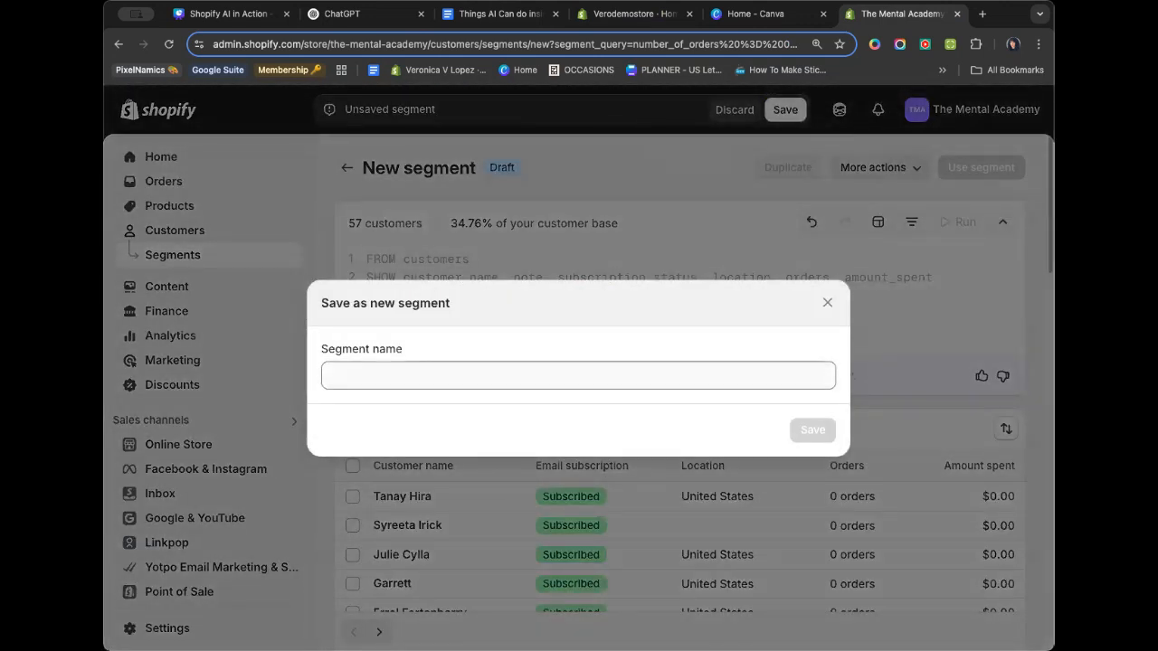
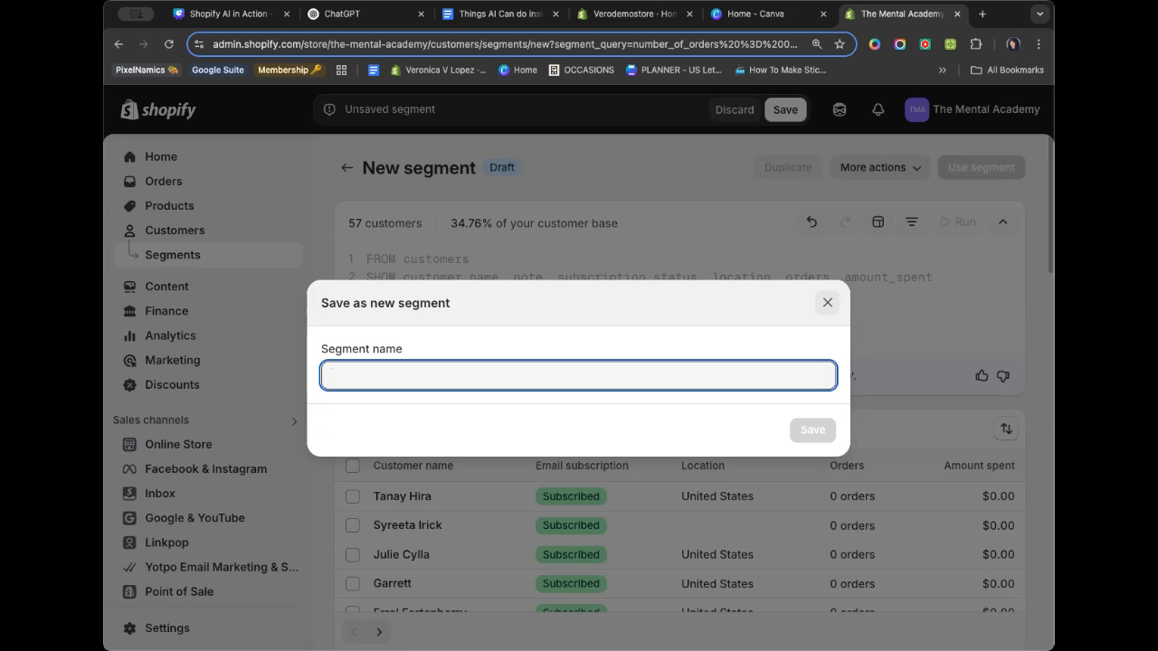
pyautogui.click(827, 303)
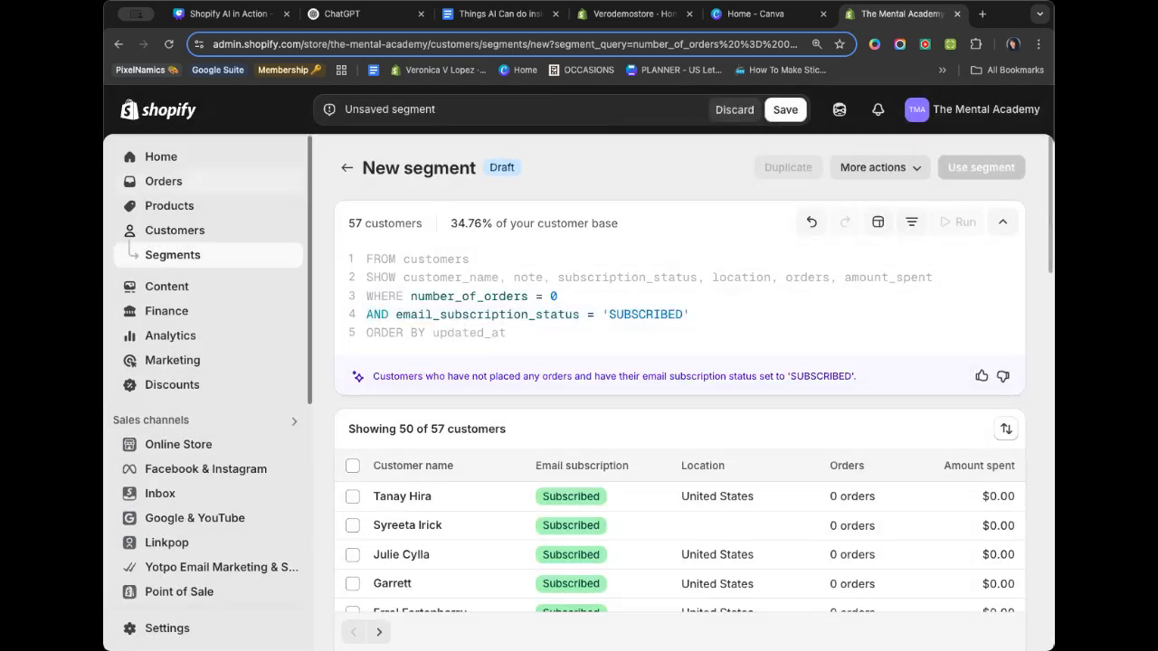
pyautogui.click(175, 230)
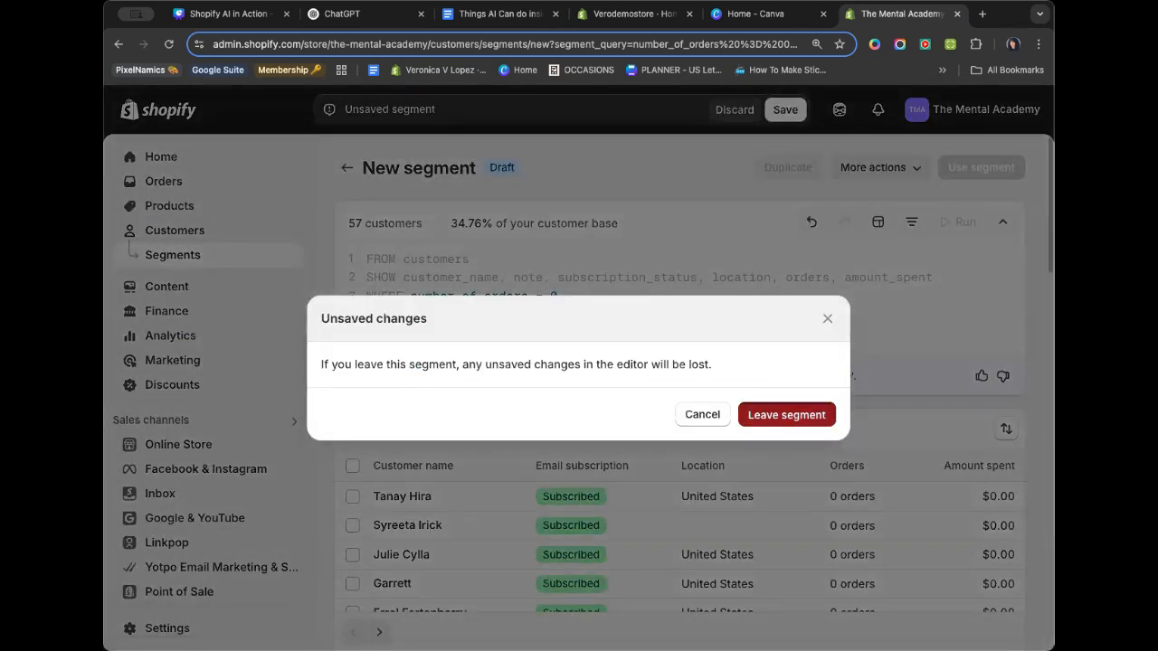
pyautogui.click(785, 414)
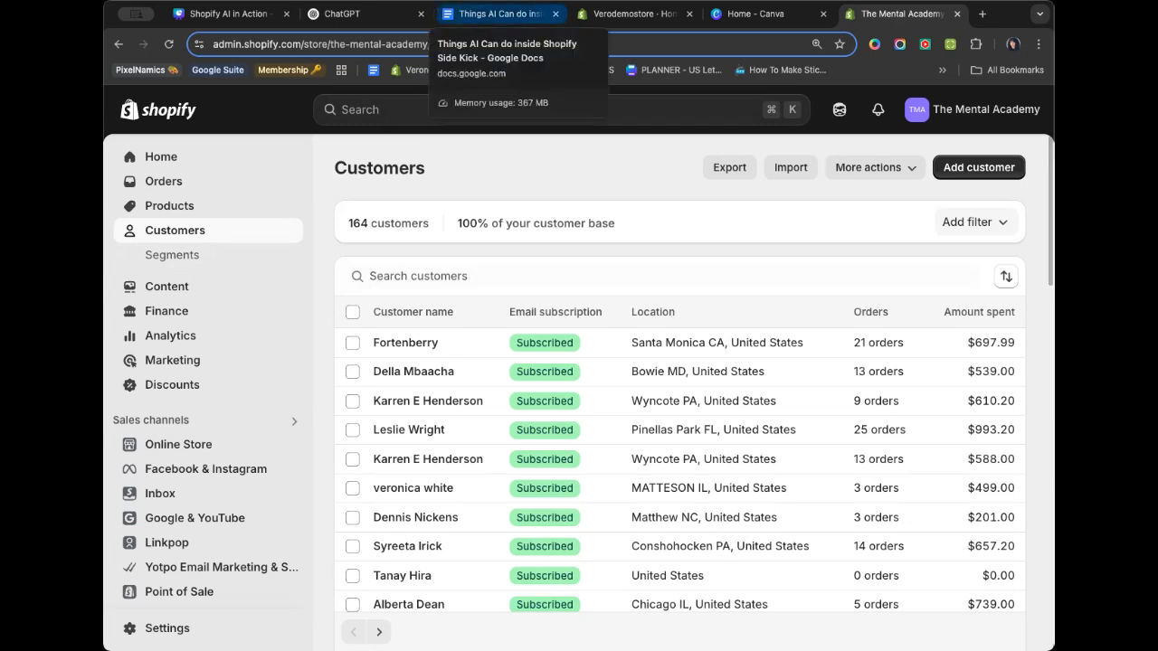
# Check the task list in Google Docs, then ask Sidekick in The Mental Academy "can you track orders that have not been fulfilled".
pyautogui.click(501, 13)
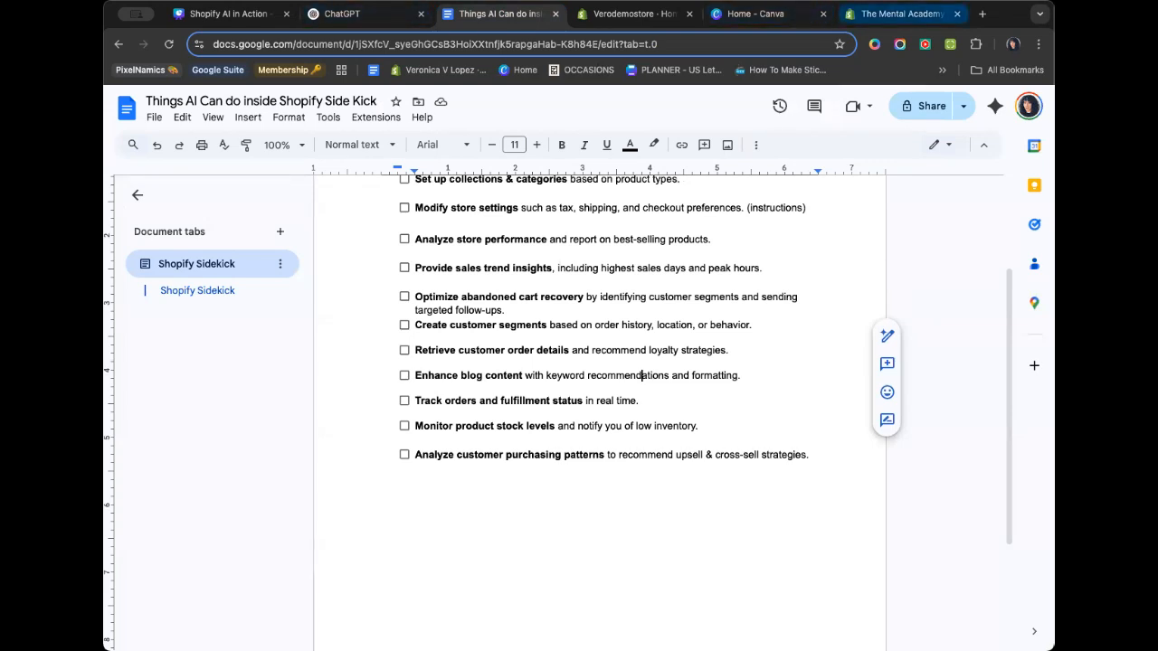
pyautogui.click(902, 13)
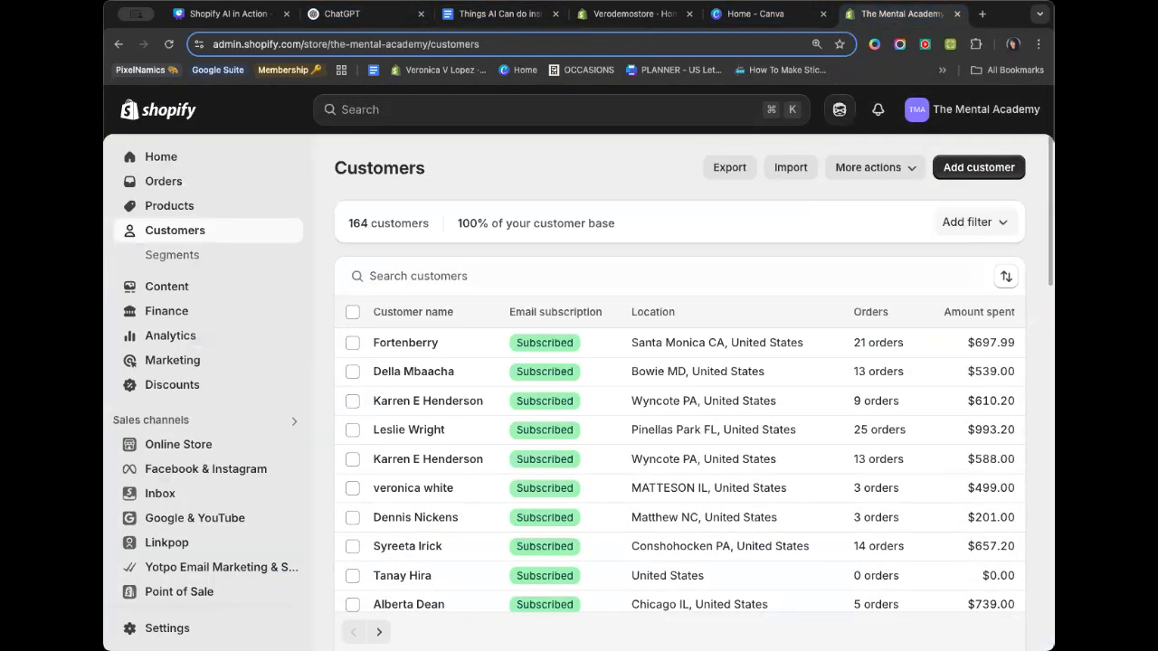
pyautogui.click(839, 108)
pyautogui.write('ca')
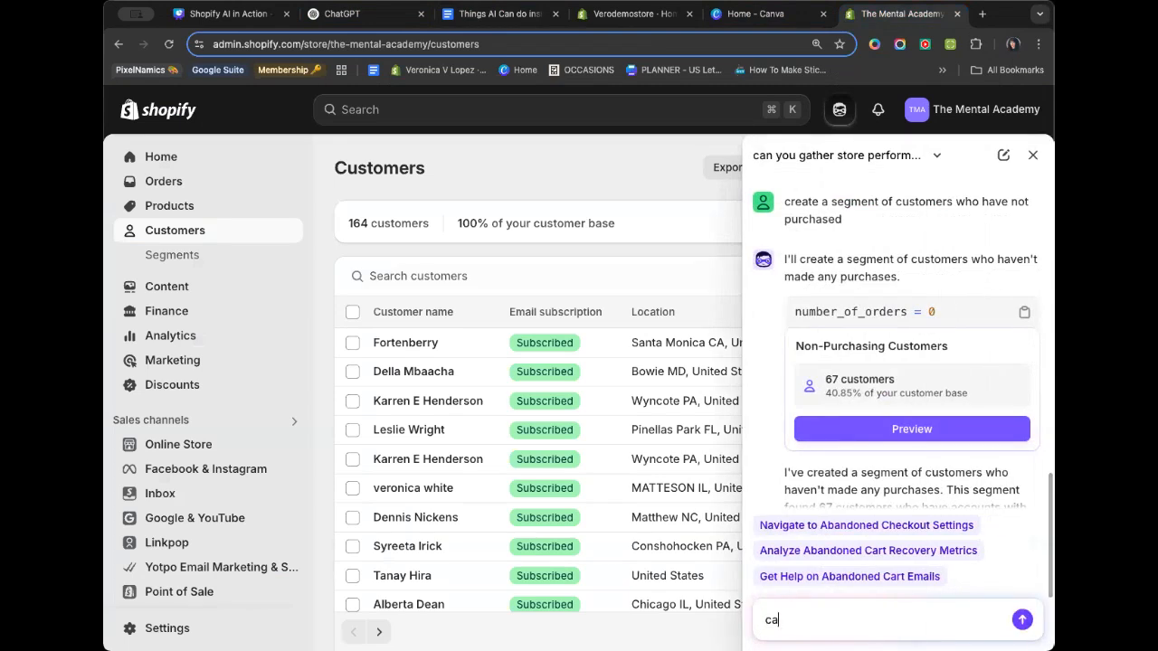
pyautogui.write('n you track orders that hav')
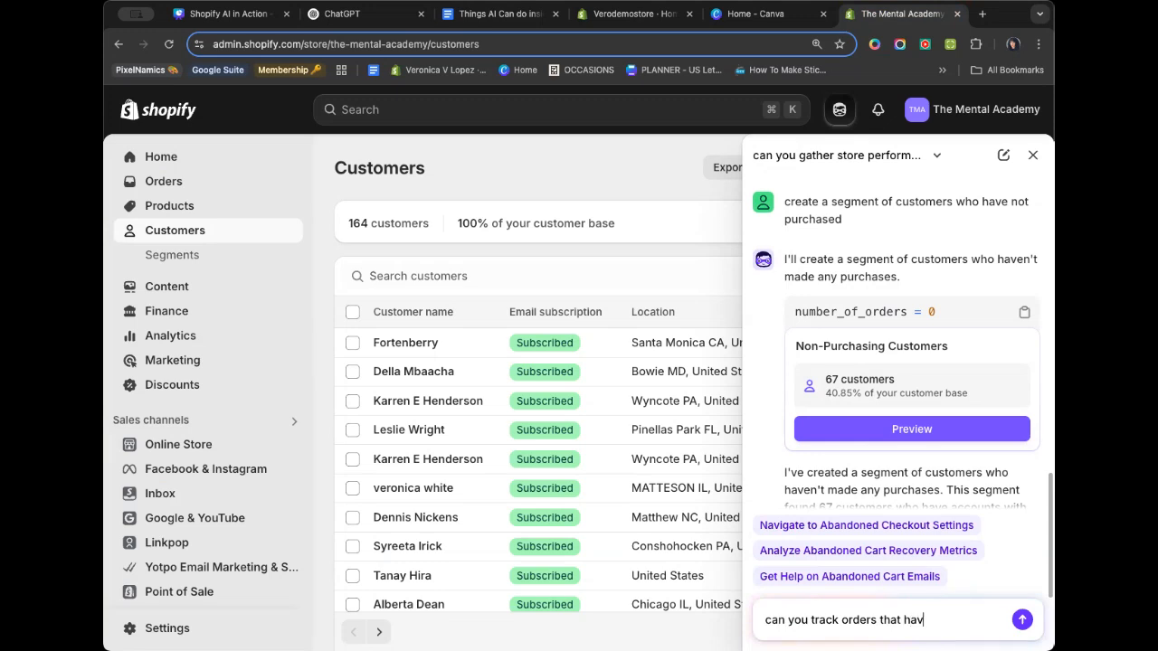
pyautogui.write('e not been fulful')
pyautogui.press('BackSpace')
pyautogui.press('BackSpace')
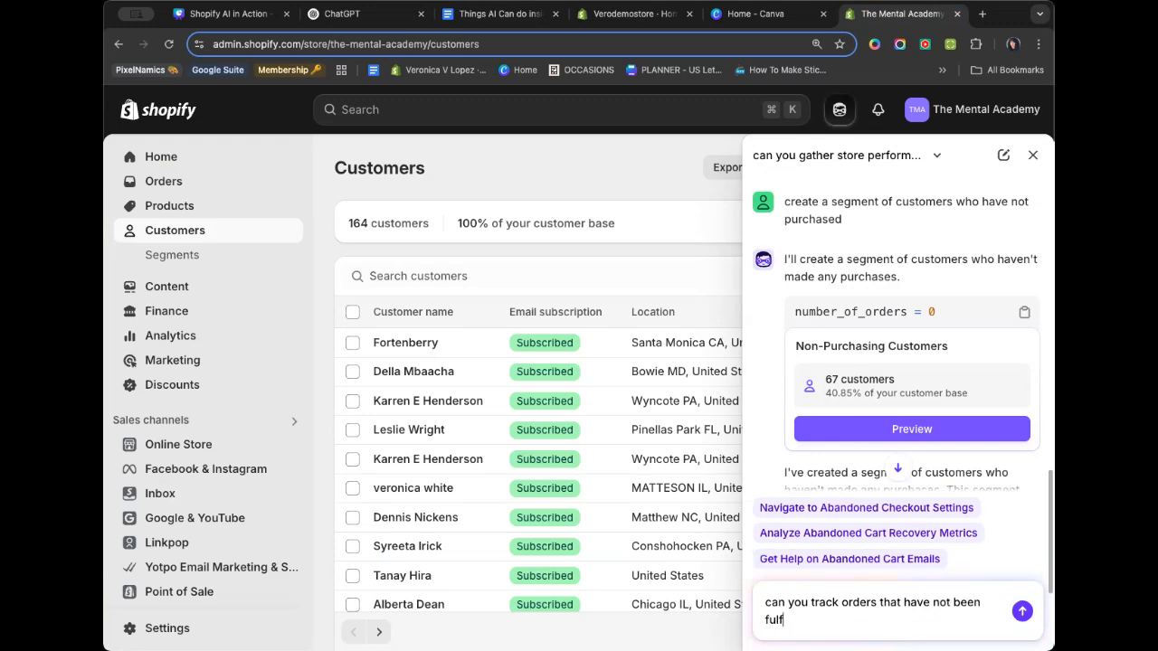
pyautogui.write('illed')
pyautogui.press('Return')
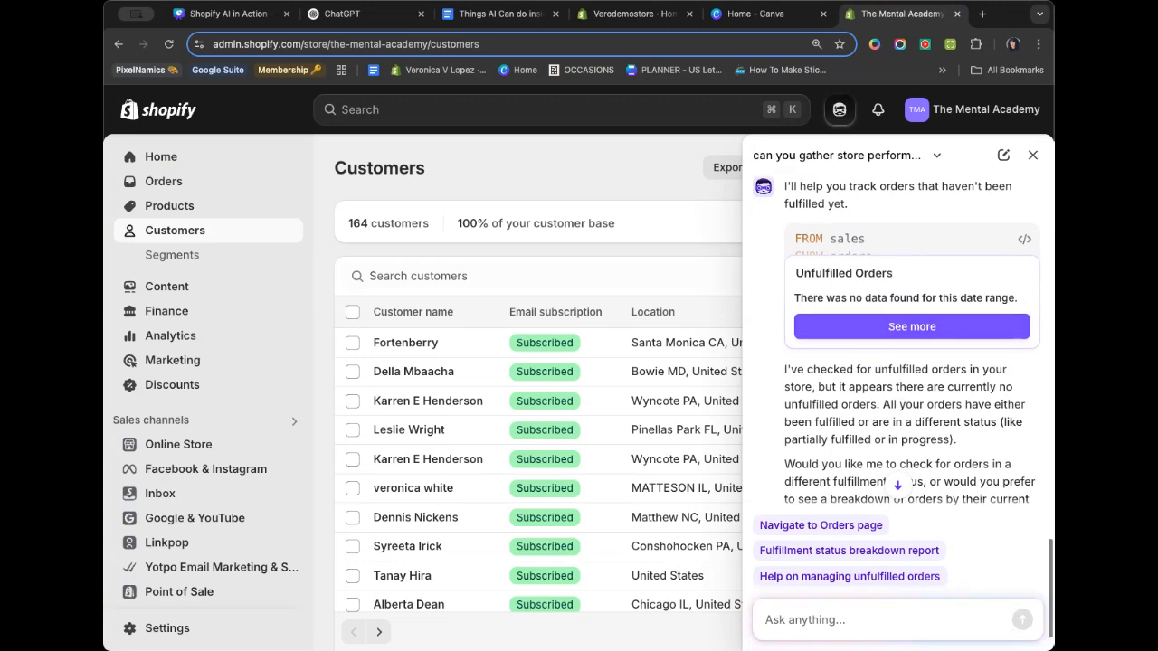
# Open the full unfulfilled orders report from Sidekick's answer, then close Sidekick and return to the Google Docs task list.
pyautogui.click(912, 326)
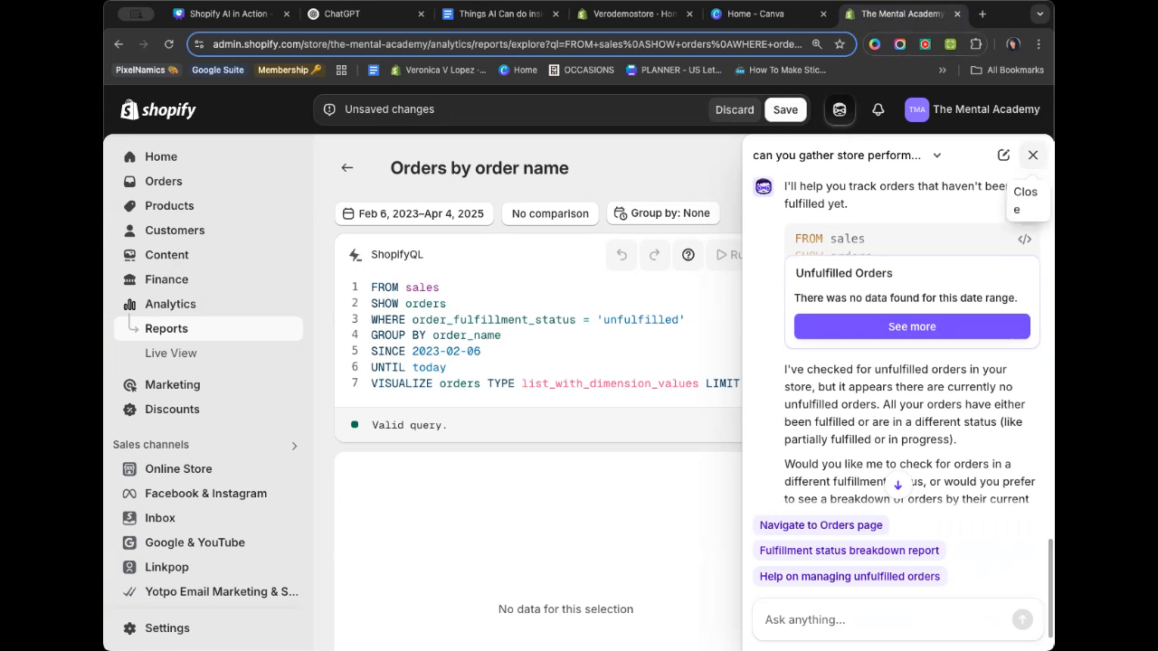
pyautogui.click(1032, 155)
pyautogui.click(502, 14)
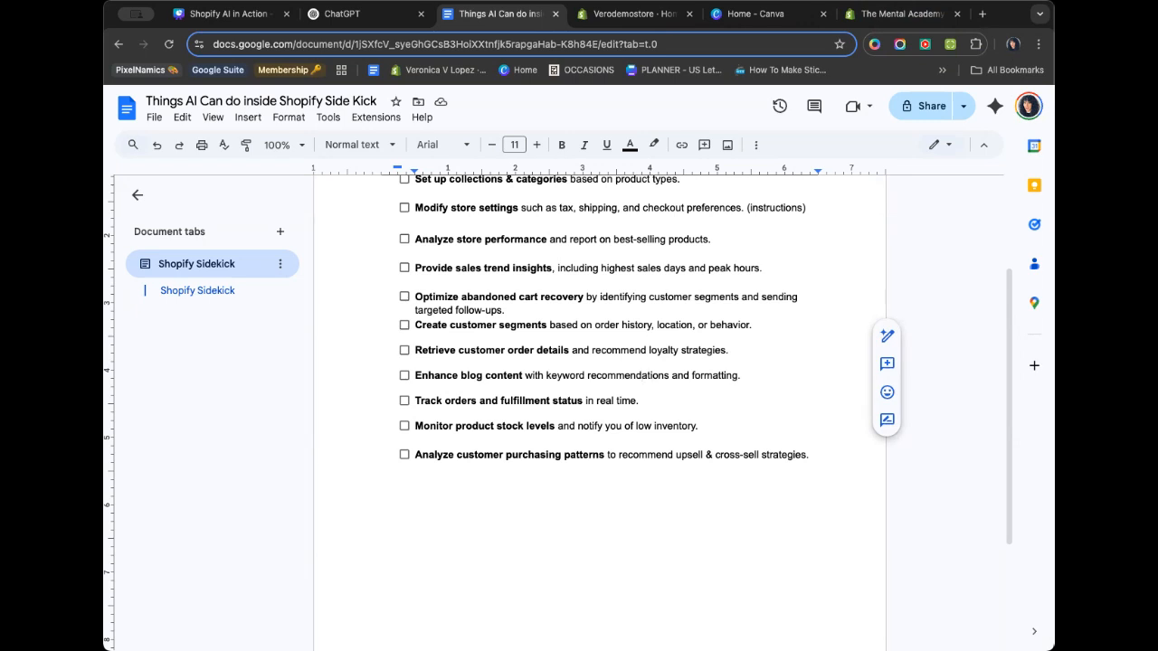
# Check the blog post in the Verodemostore admin, then switch to Canva and open Dream Lab.
pyautogui.click(631, 14)
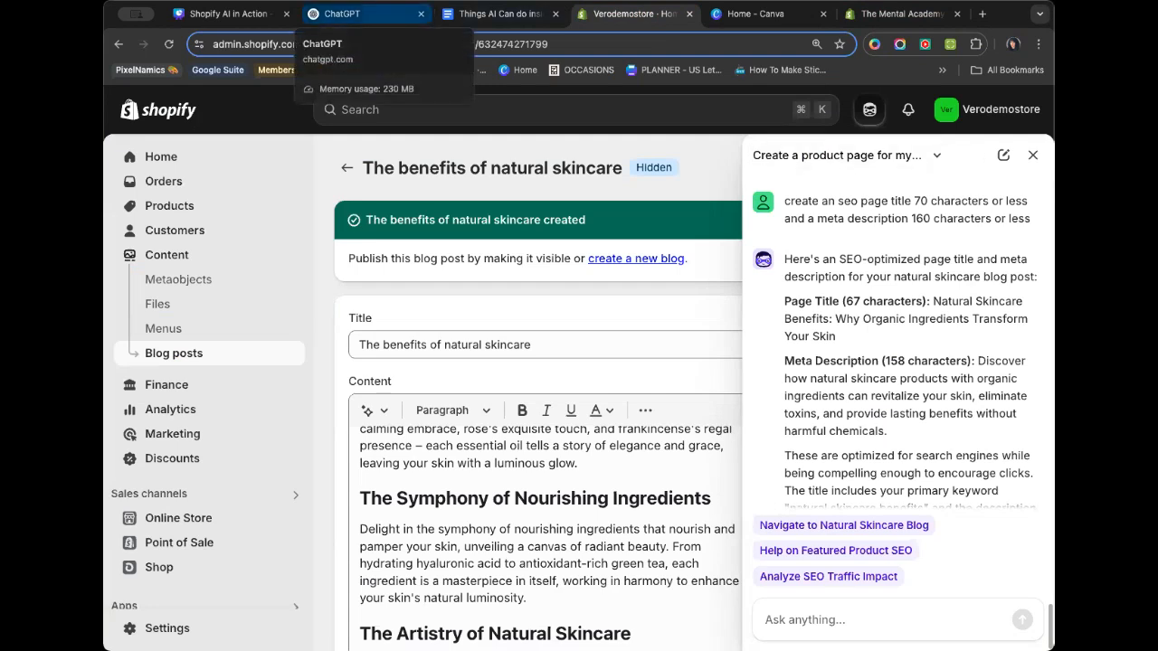
pyautogui.click(756, 14)
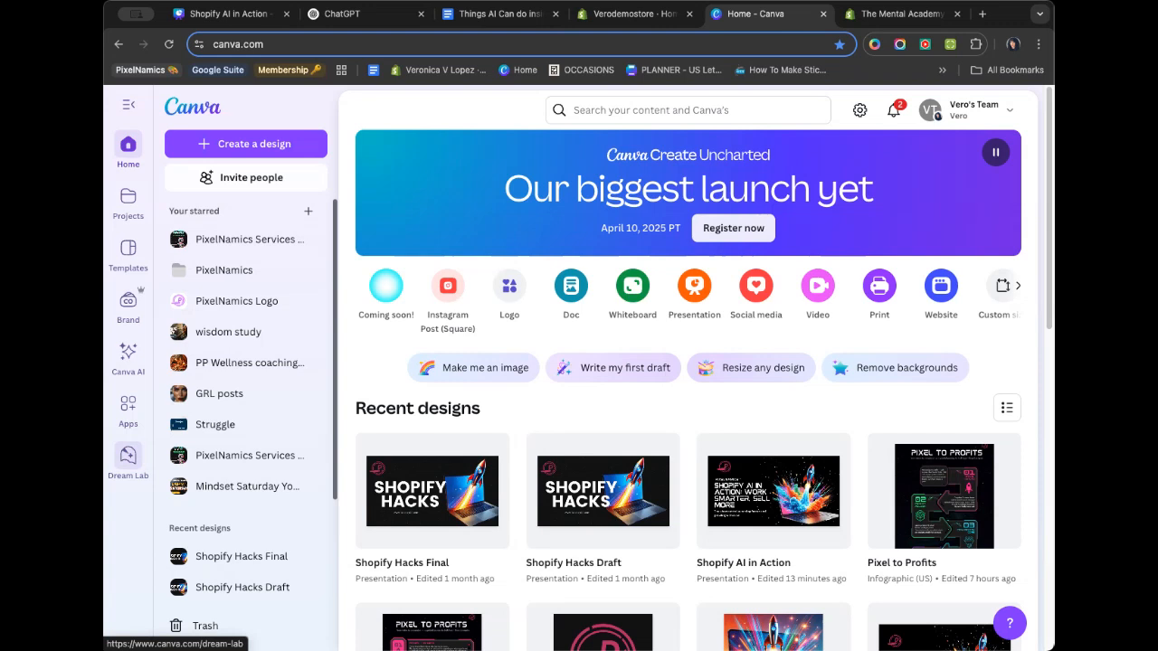
pyautogui.click(128, 457)
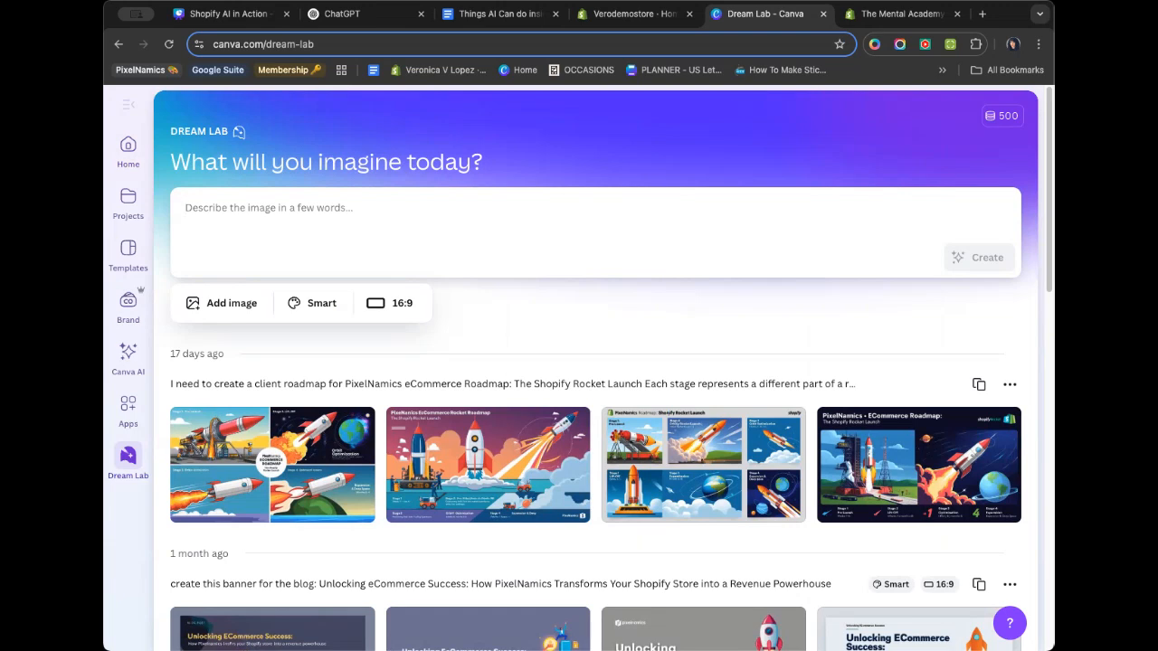
# Generate images in Dream Lab from the prompt "I need a banner for a blog titled The benefits of natural skincare".
pyautogui.write('I need a ')
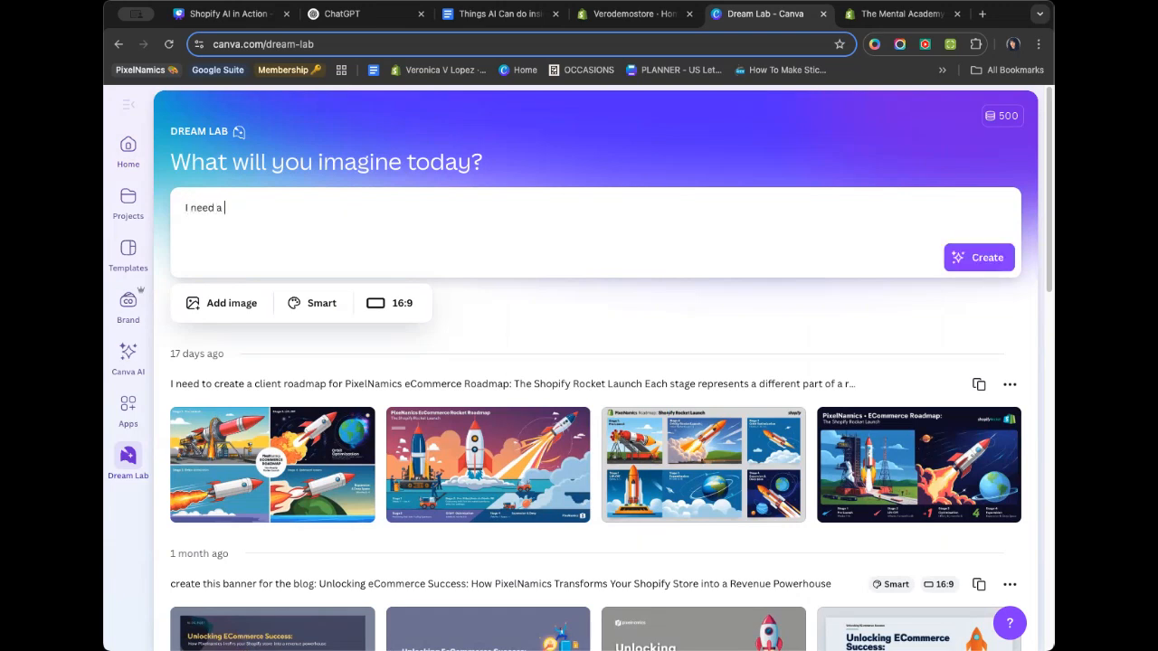
pyautogui.write('banner for')
pyautogui.write('a blog titled The b')
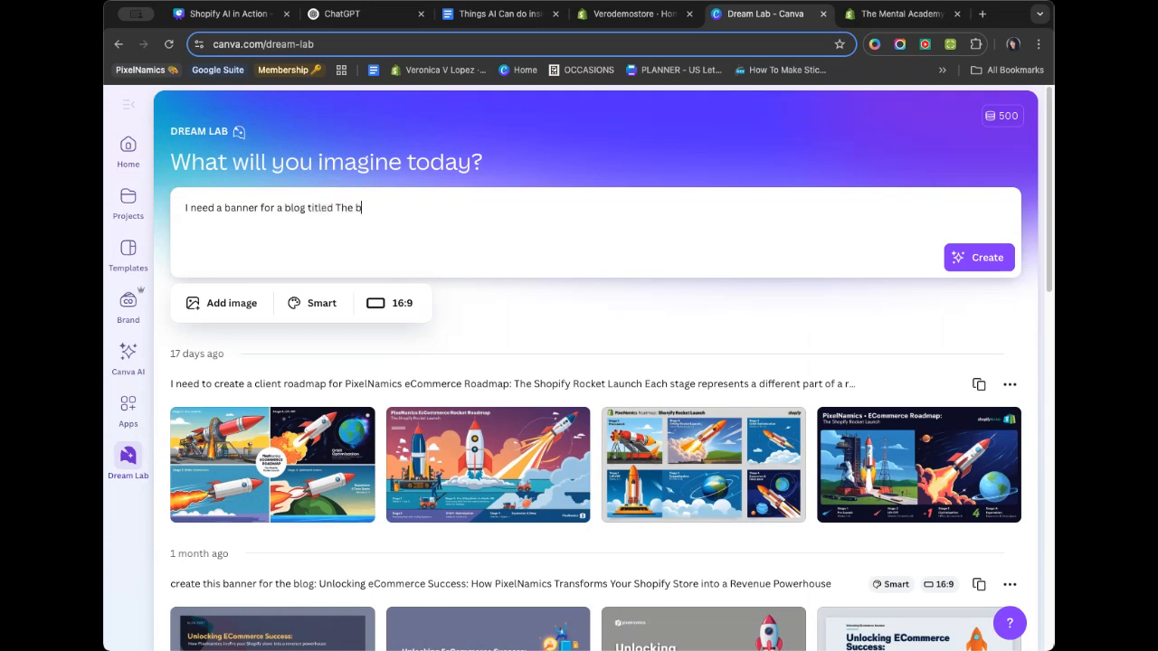
pyautogui.write('enefits of natural skincare')
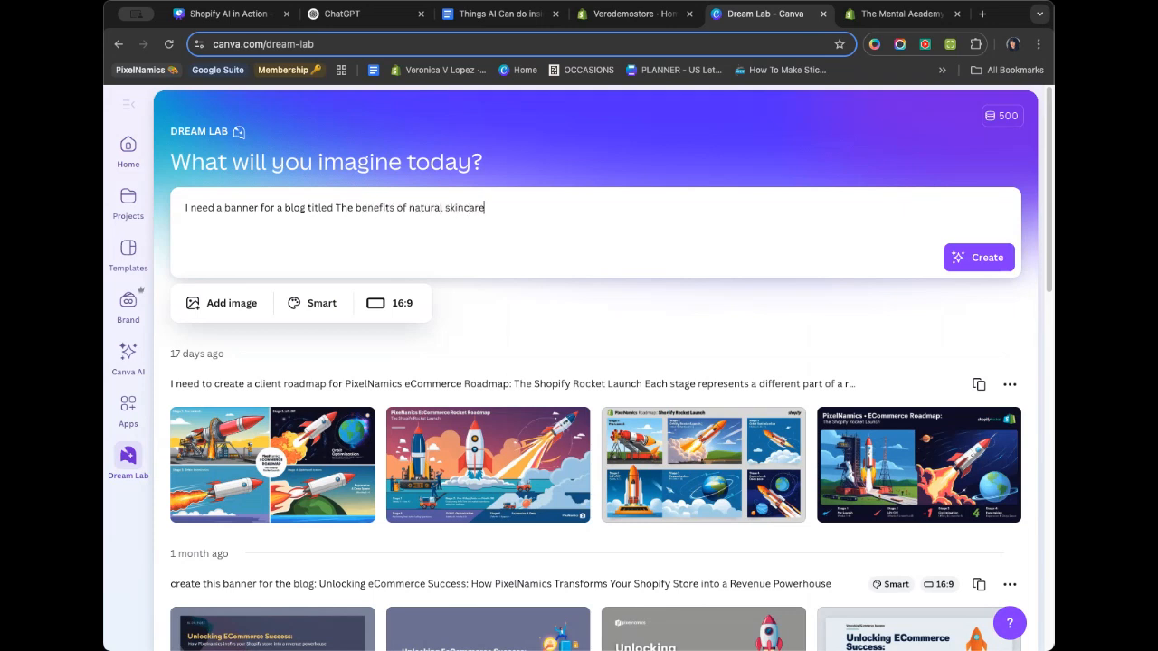
pyautogui.click(978, 257)
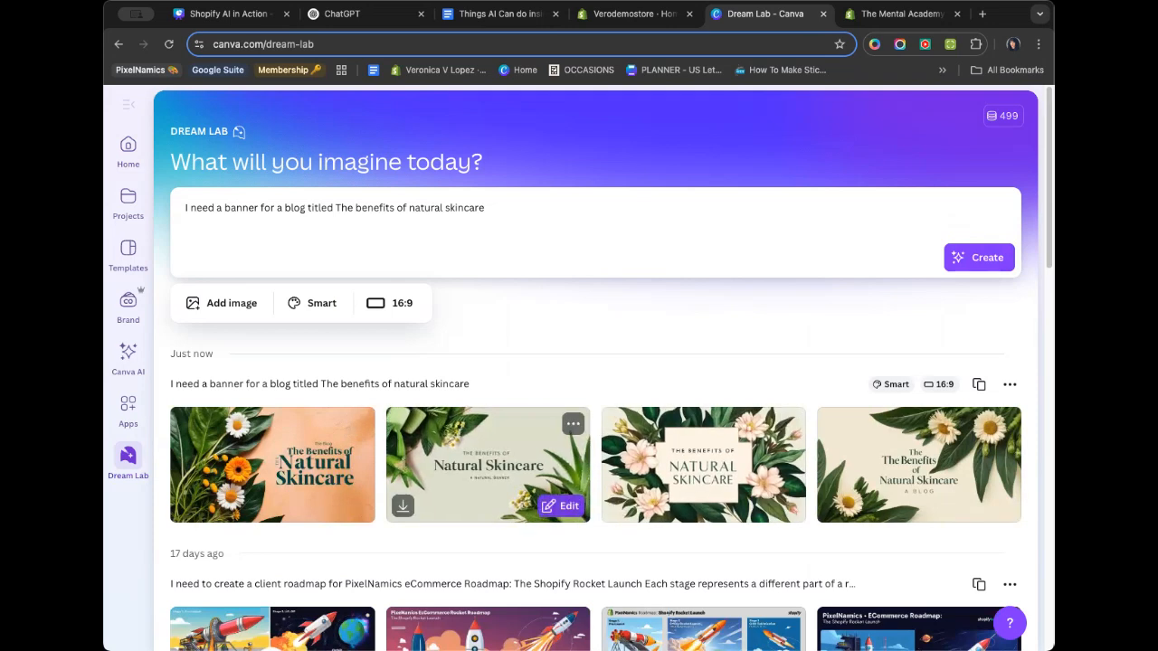
# Open the second generated Natural Skincare banner for editing and browse the existing projects.
pyautogui.click(560, 506)
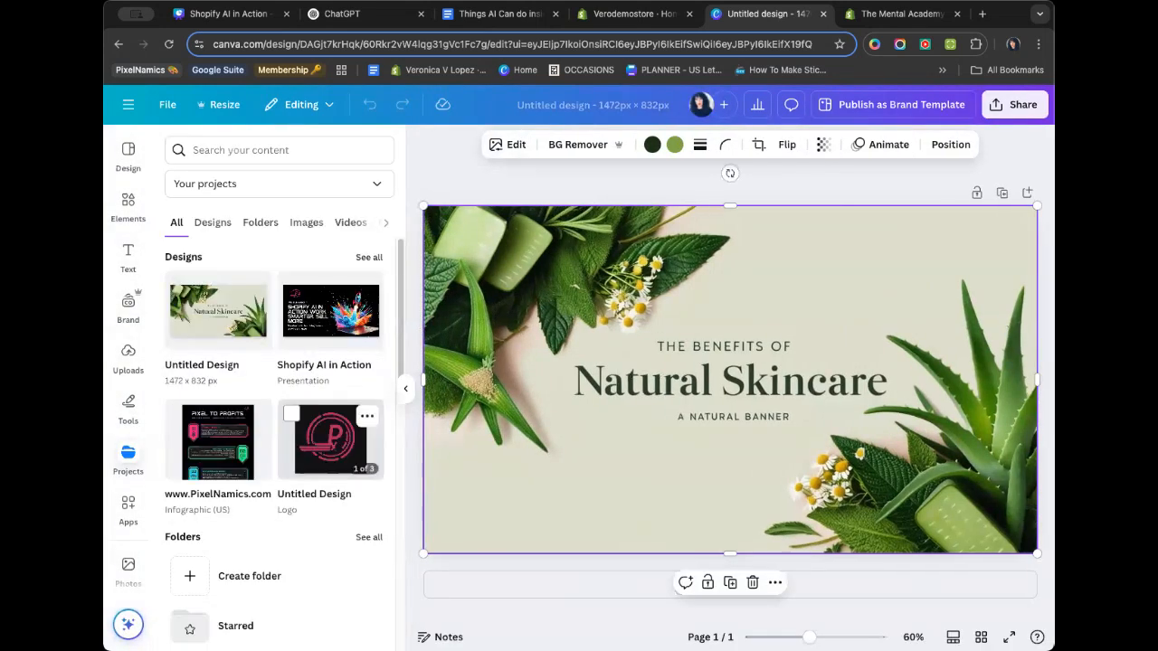
pyautogui.scroll(-4, 325, 466)
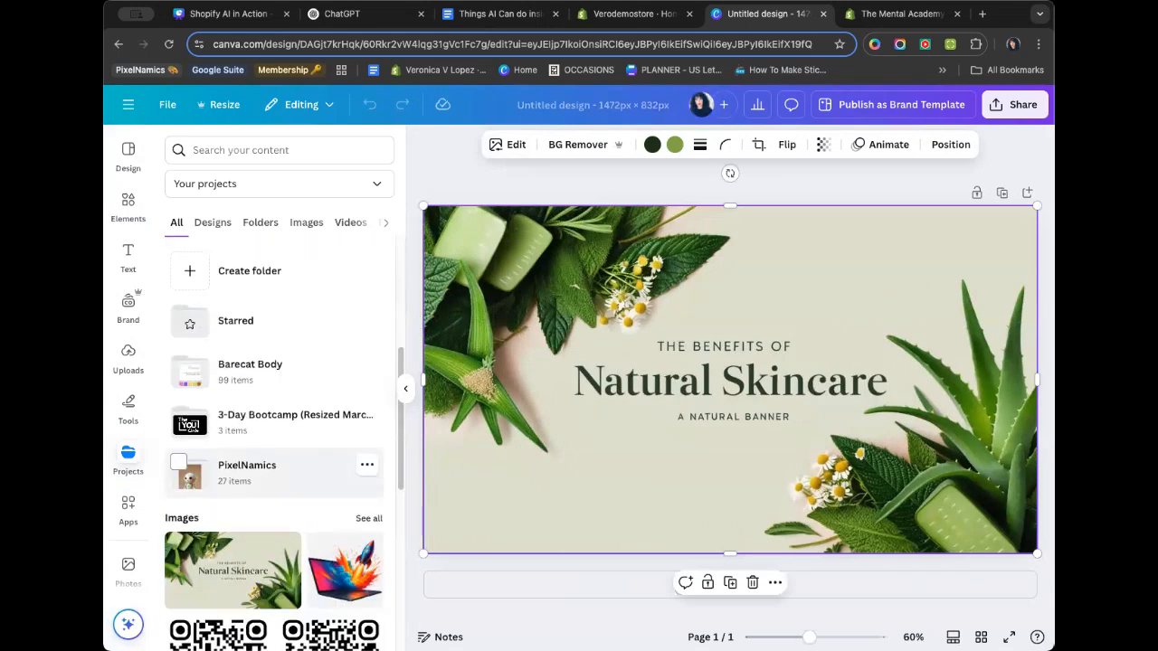
pyautogui.scroll(-5, 326, 466)
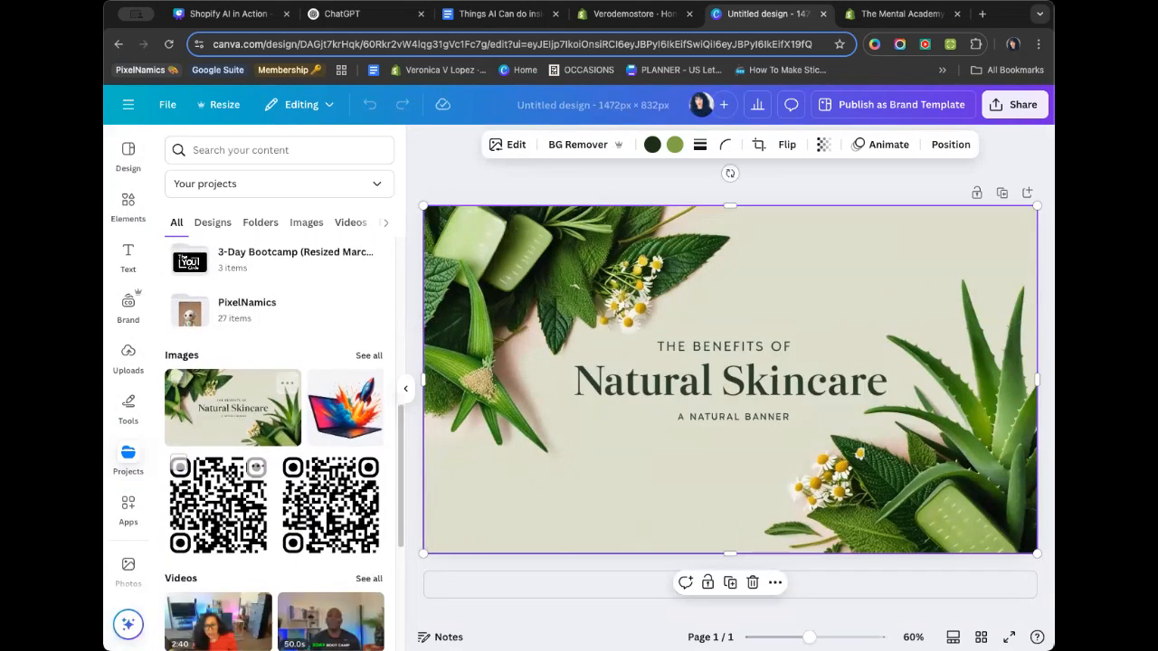
pyautogui.scroll(8, 279, 435)
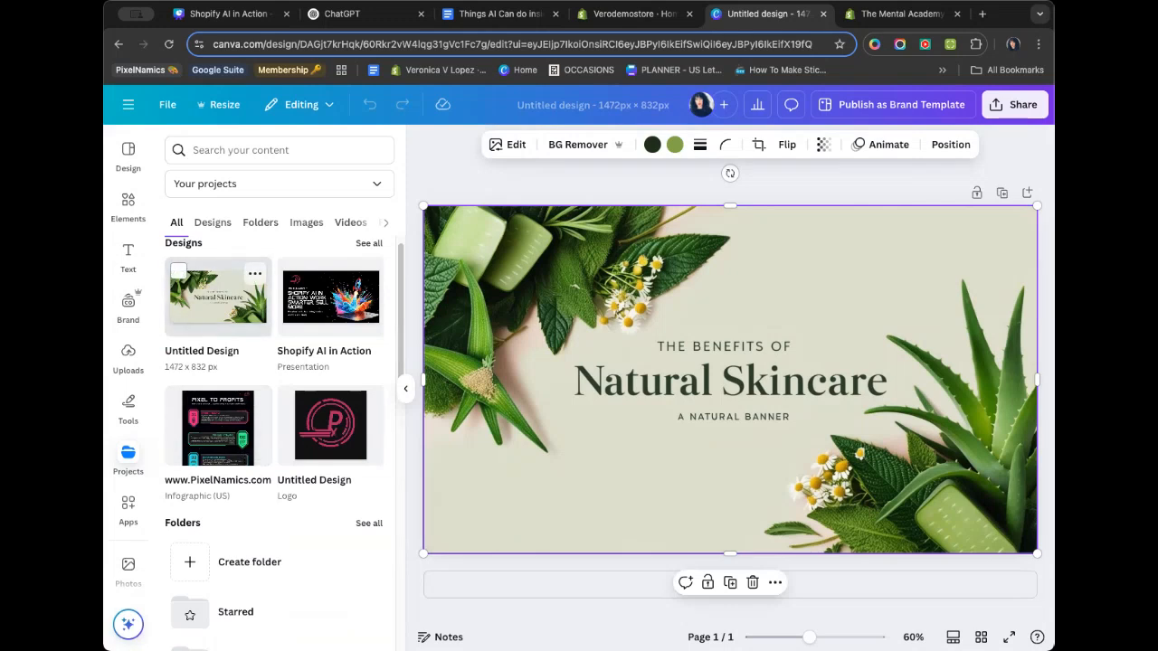
# Add the uploaded laptop-and-rocket image to the banner, shrink it, and place it in the banner's lower-left corner.
pyautogui.click(128, 354)
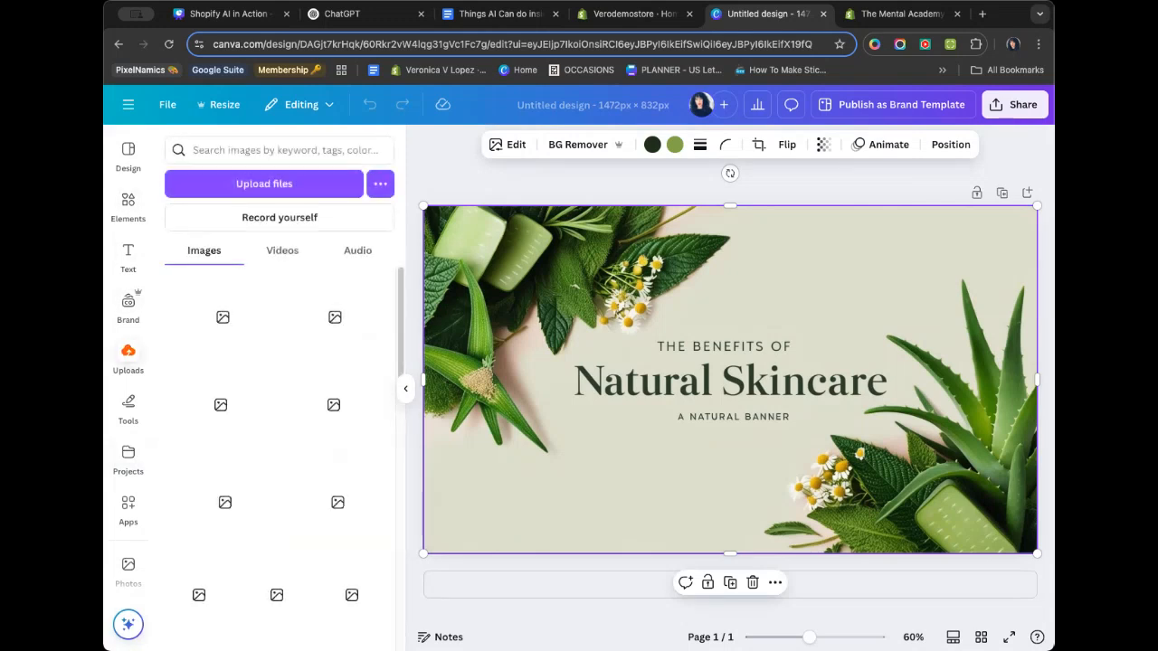
pyautogui.scroll(-3, 276, 452)
pyautogui.scroll(10, 349, 389)
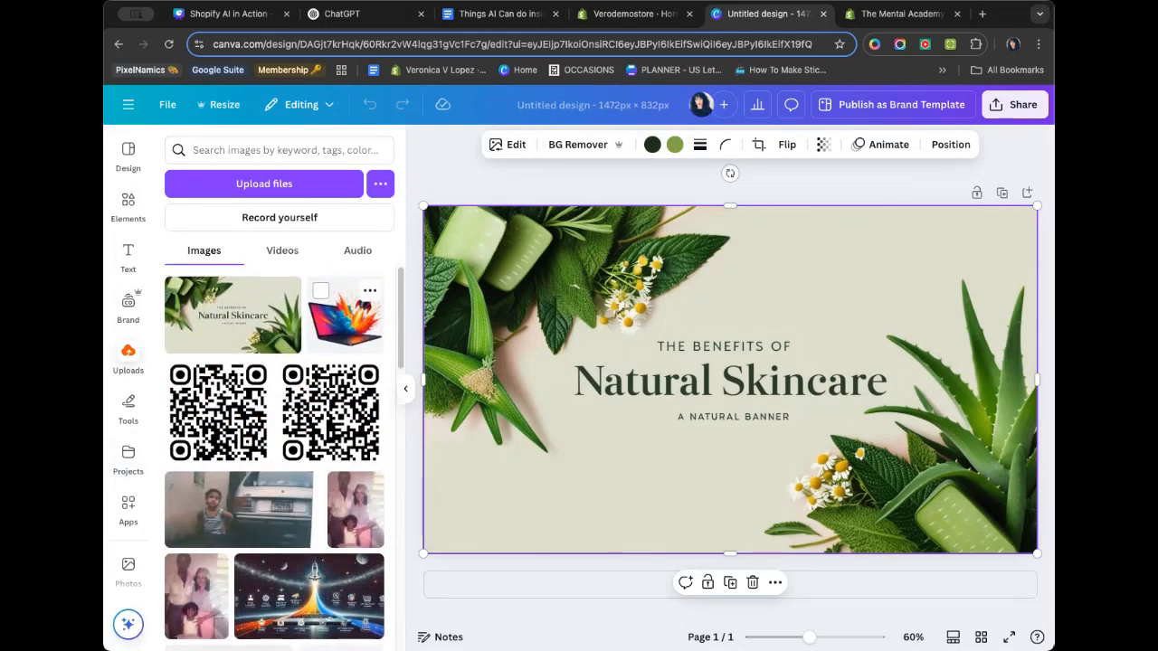
pyautogui.click(345, 317)
pyautogui.moveTo(843, 266); pyautogui.dragTo(705, 405)
pyautogui.moveTo(661, 449); pyautogui.dragTo(506, 491)
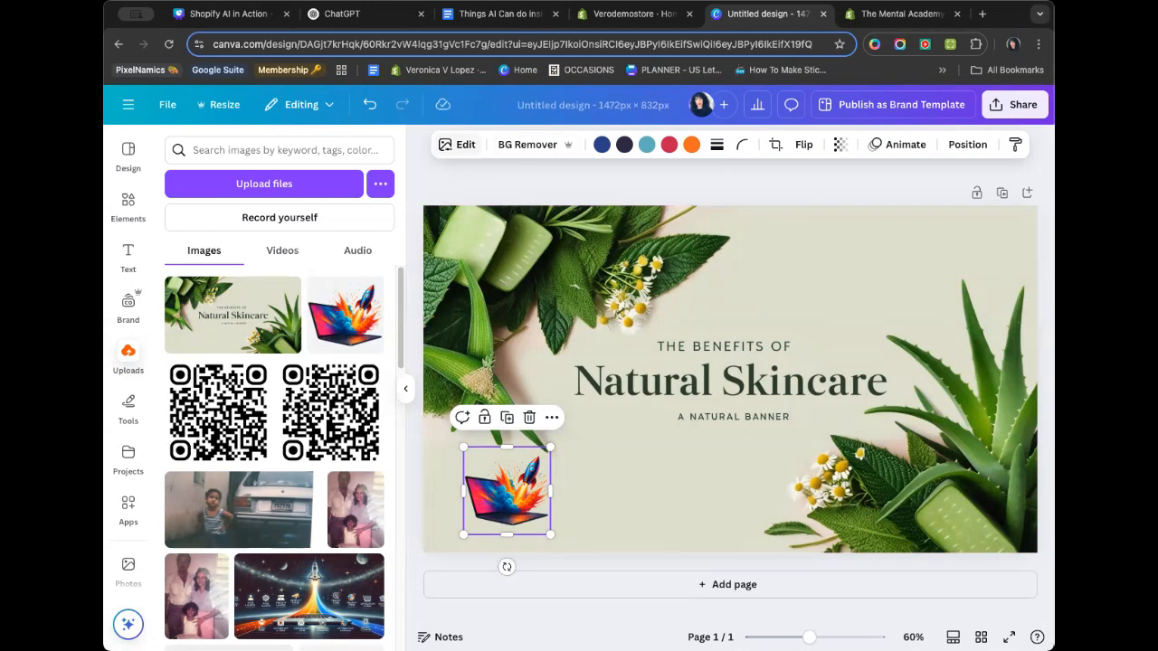
# Erase the foliage cluster in the banner's upper-left corner using Magic Eraser's automatic object selection.
pyautogui.click(652, 307)
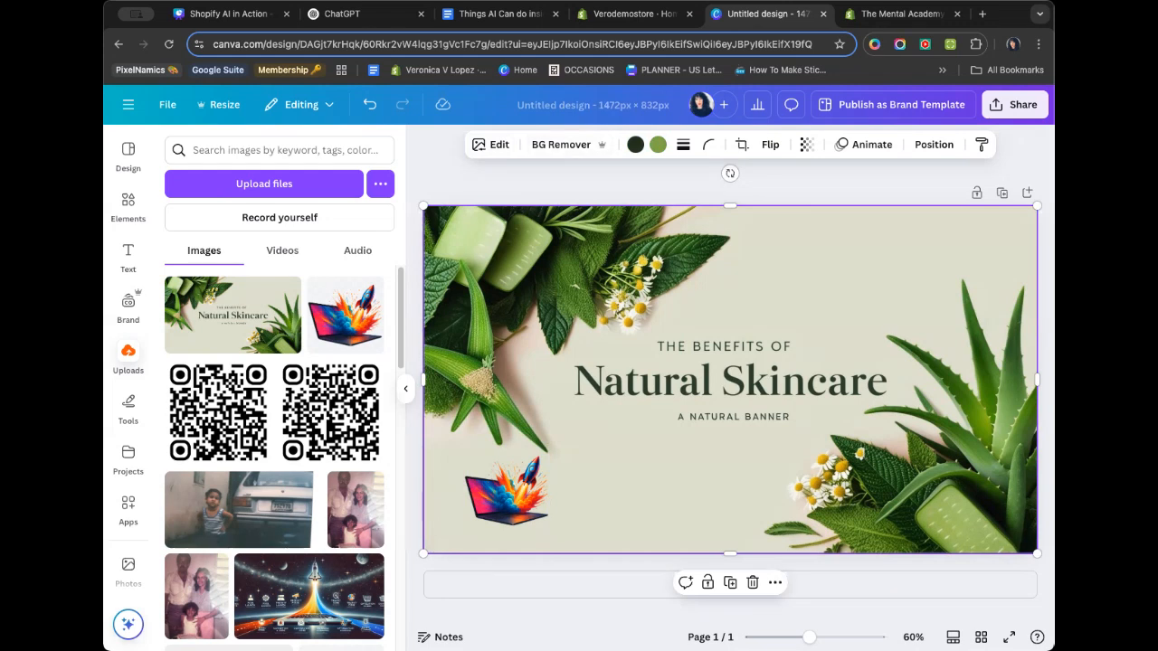
pyautogui.click(493, 145)
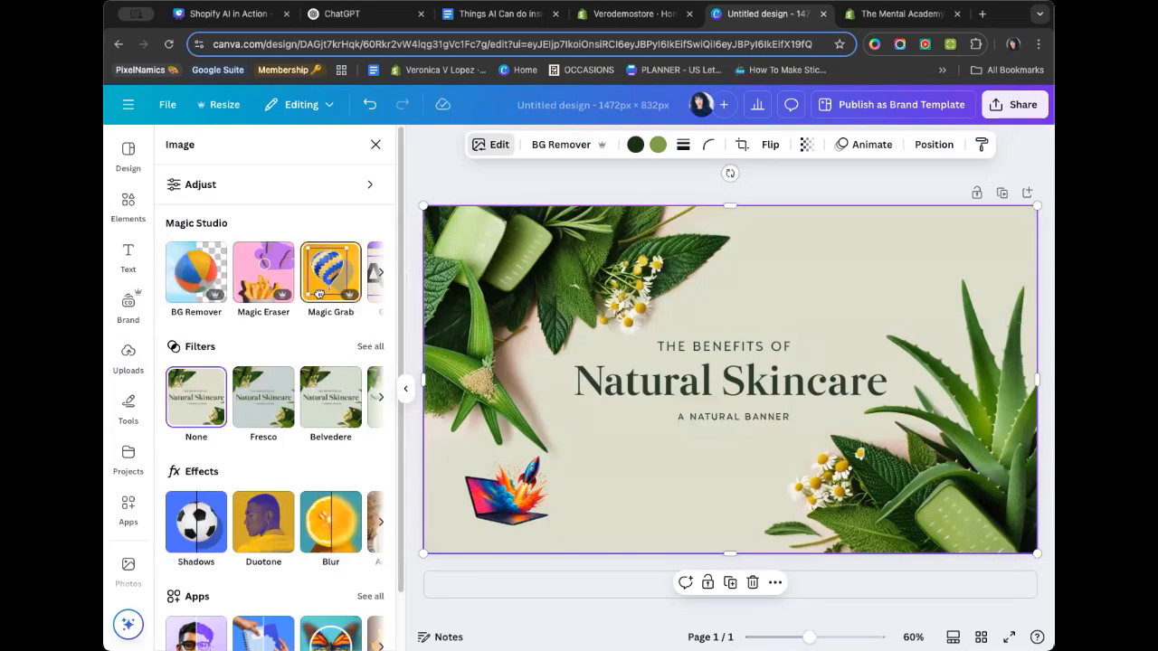
pyautogui.hscroll(2, 319, 294)
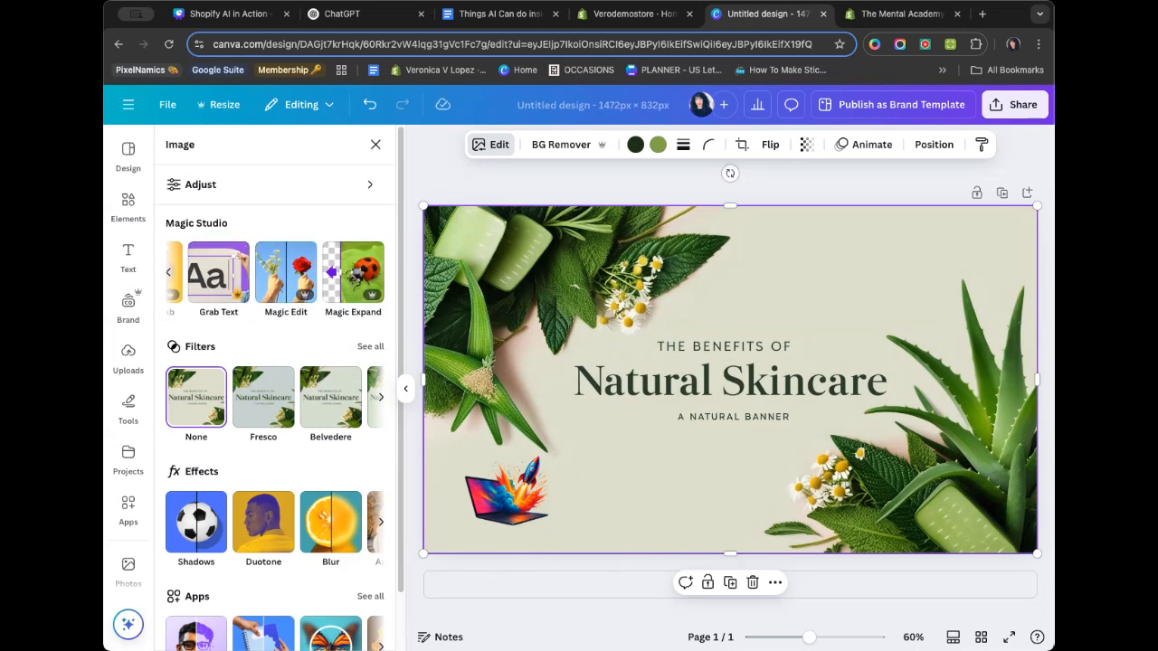
pyautogui.hscroll(-2, 282, 294)
pyautogui.click(282, 288)
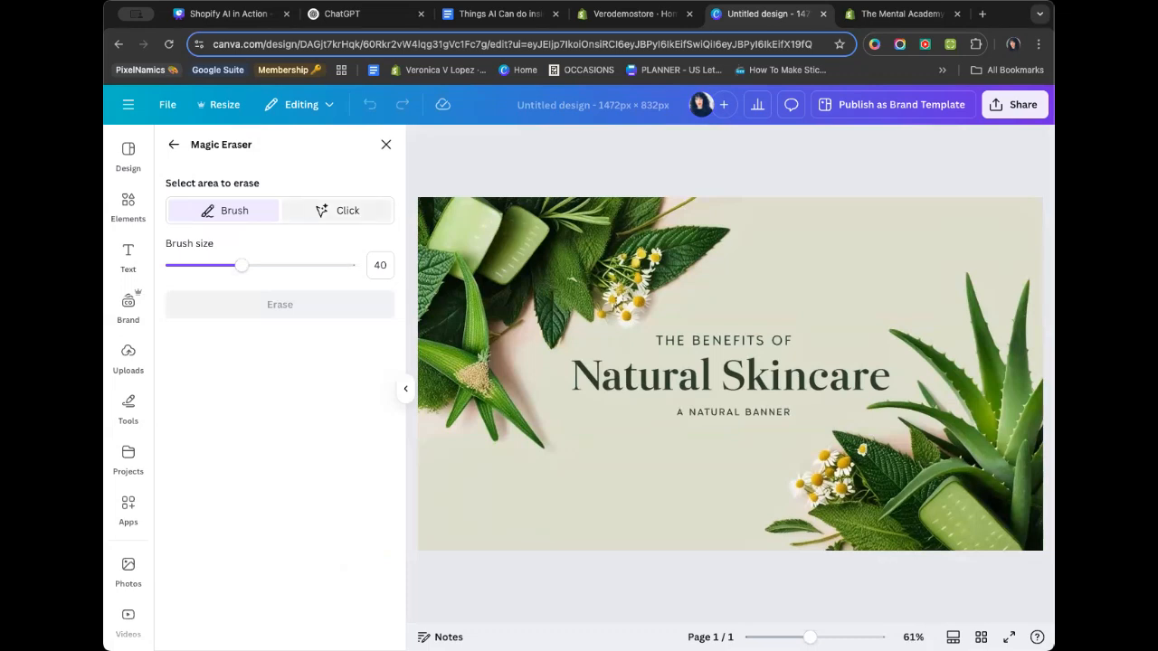
pyautogui.click(341, 209)
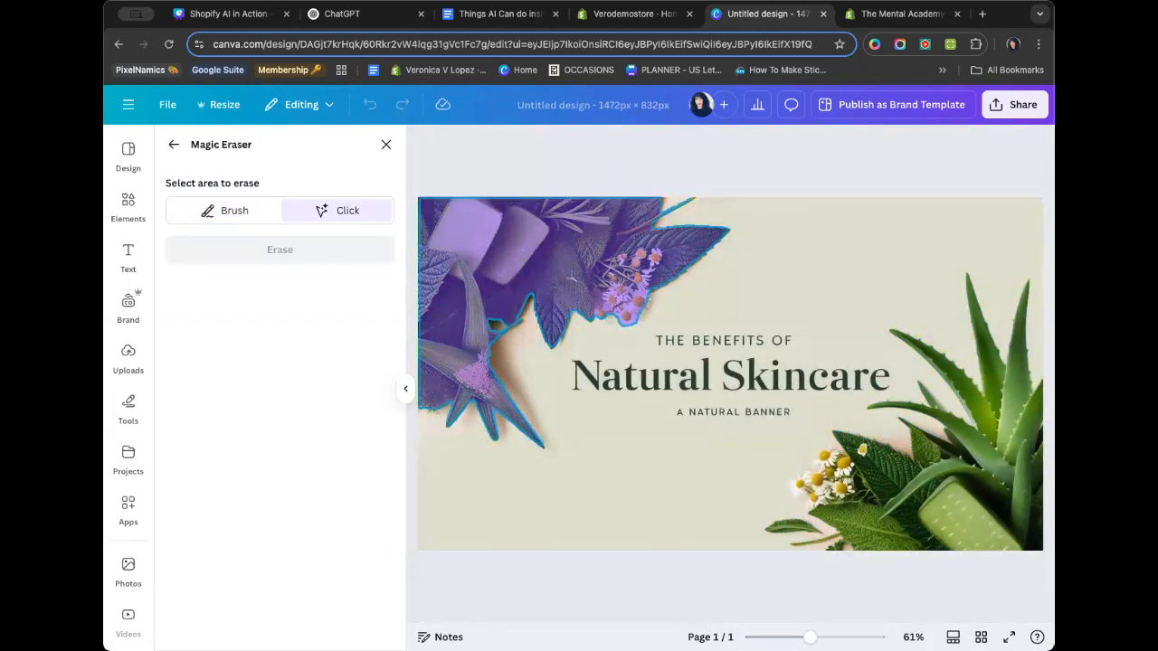
pyautogui.click(562, 277)
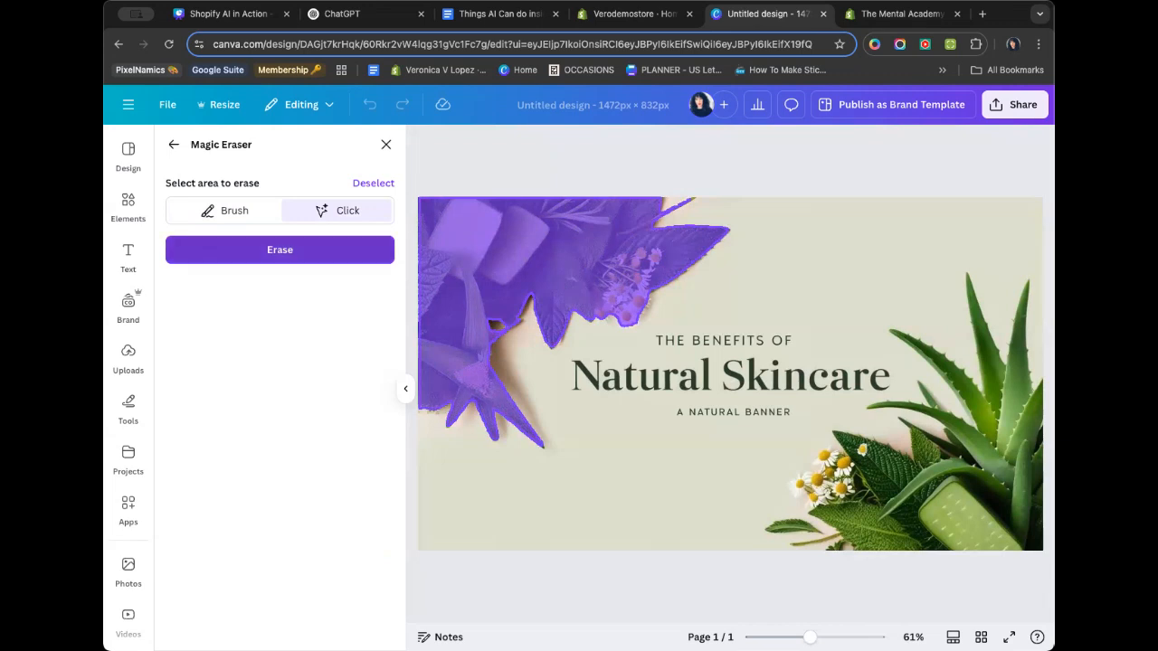
pyautogui.click(279, 250)
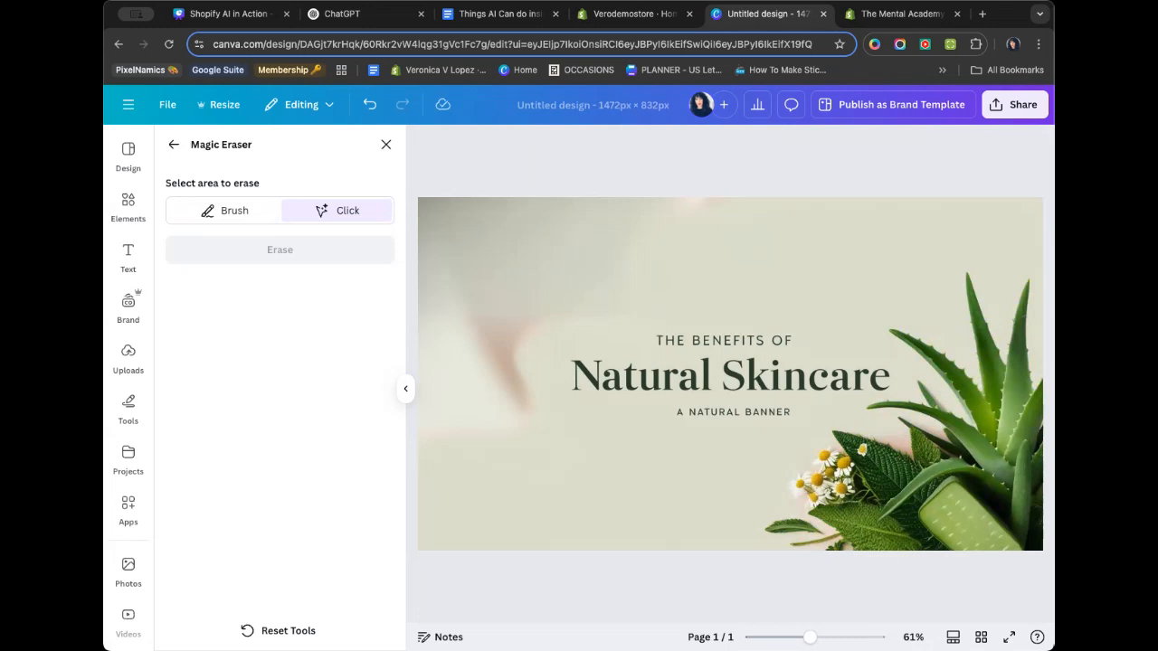
# Brush out the leftover shadow beside the erased foliage with Magic Eraser, and undo both erasures.
pyautogui.click(226, 210)
pyautogui.moveTo(498, 388)
pyautogui.mouseDown()
pyautogui.moveTo(510, 298)
pyautogui.moveTo(512, 393)
pyautogui.mouseUp()
pyautogui.click(280, 303)
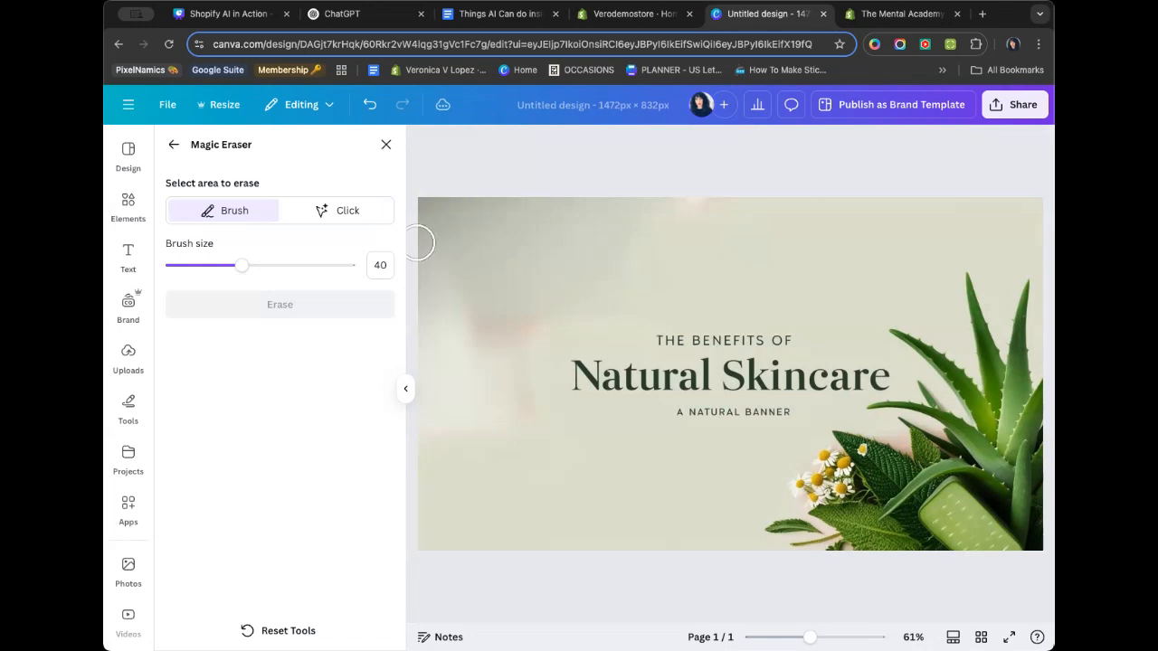
pyautogui.click(370, 104)
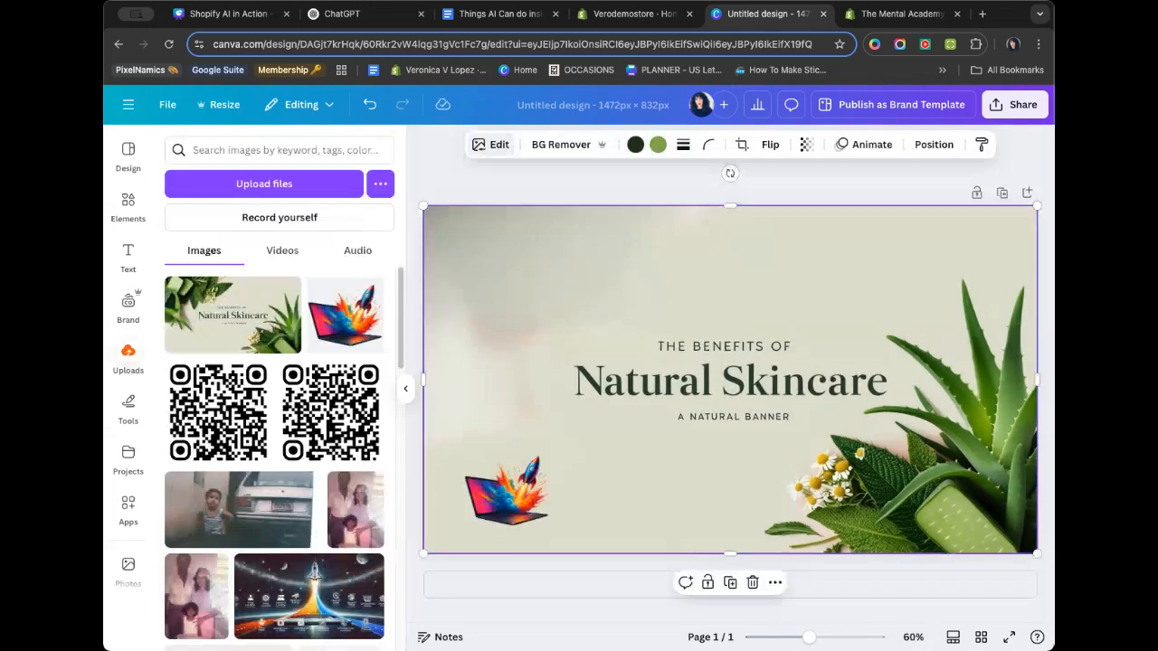
pyautogui.click(370, 104)
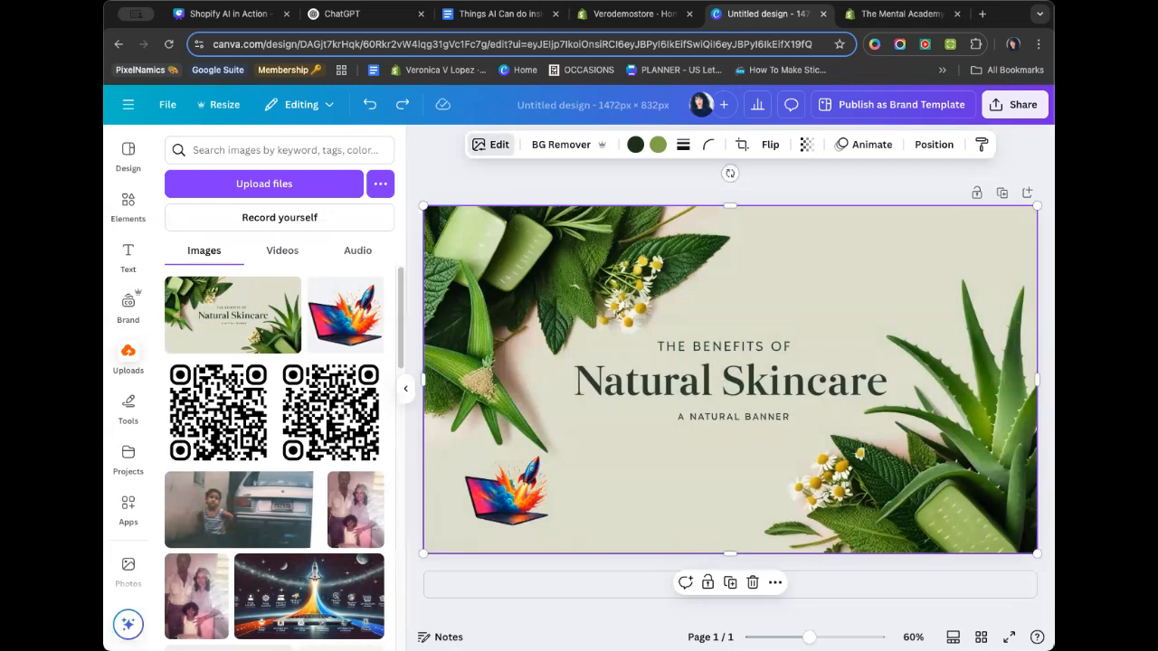
# Separate the upper-left foliage cluster from the banner background with Magic Grab.
pyautogui.click(497, 144)
pyautogui.click(330, 272)
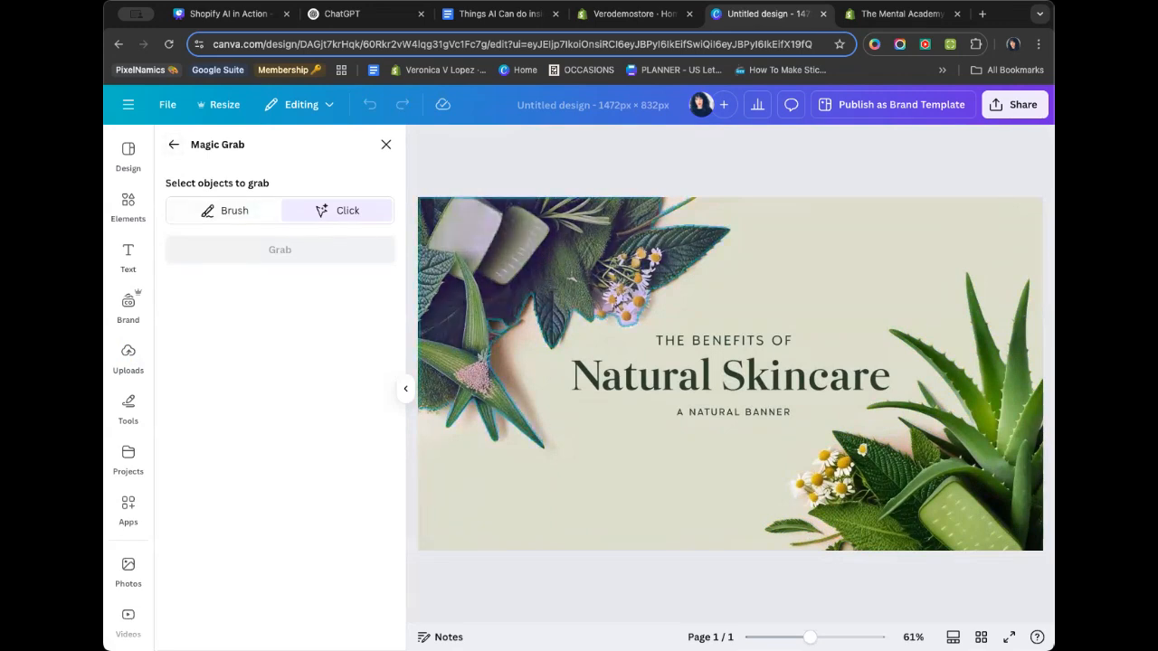
pyautogui.click(572, 278)
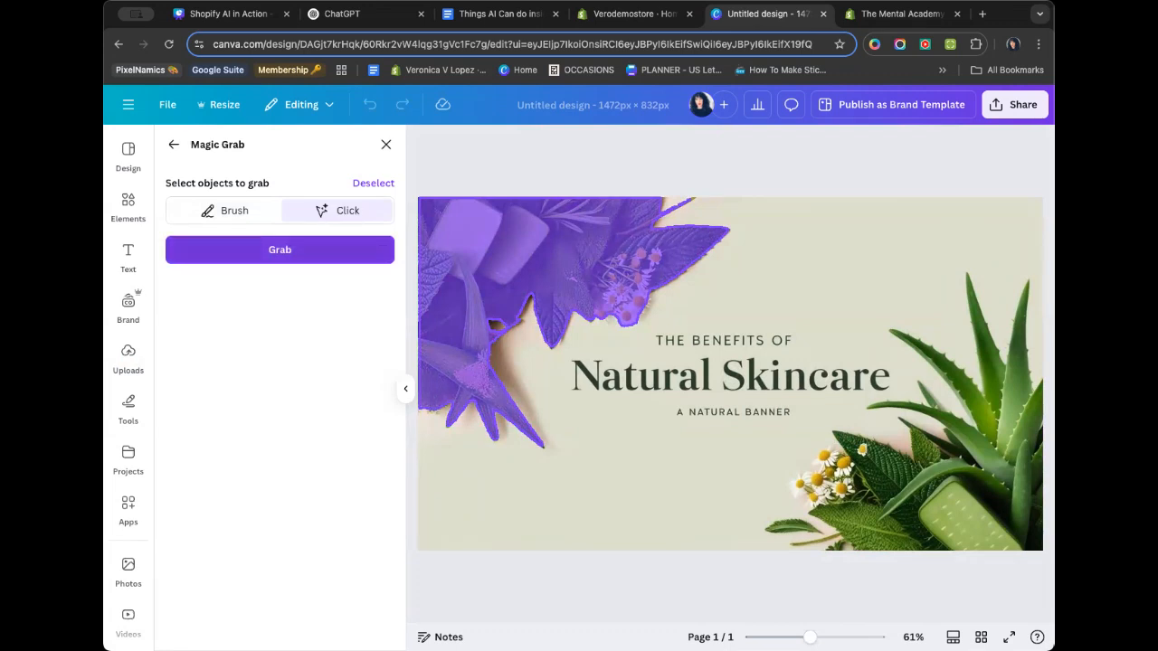
pyautogui.click(280, 250)
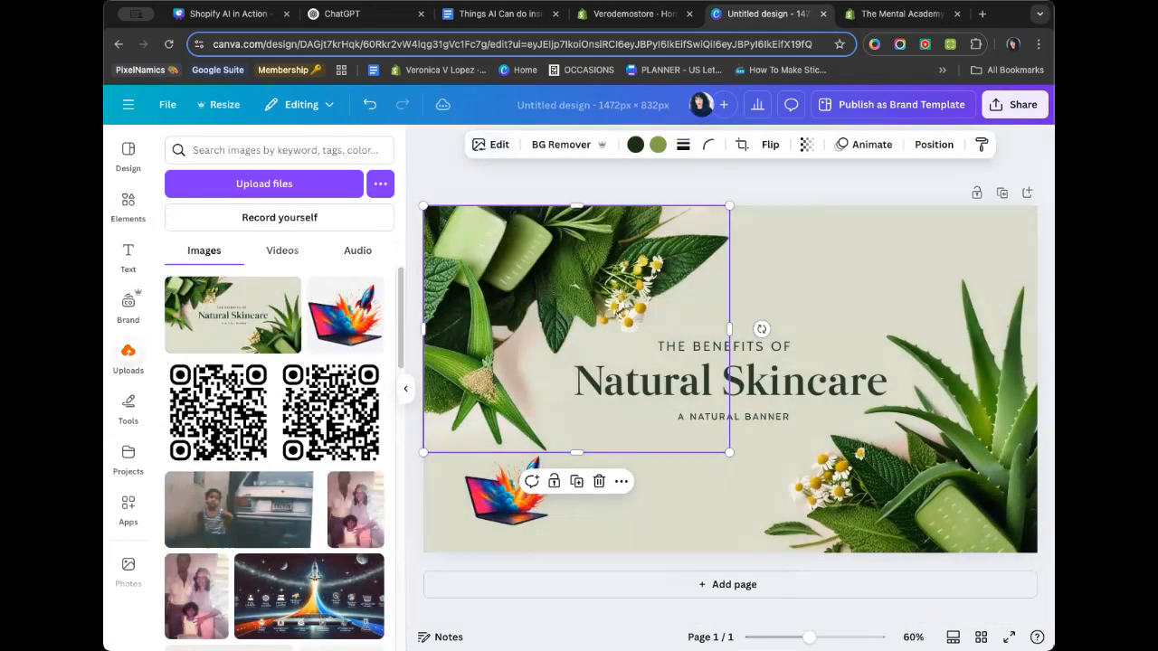
# Rotate the grabbed foliage cluster a quarter turn clockwise and place it in the banner's upper-right corner.
pyautogui.moveTo(726, 376); pyautogui.dragTo(915, 410)
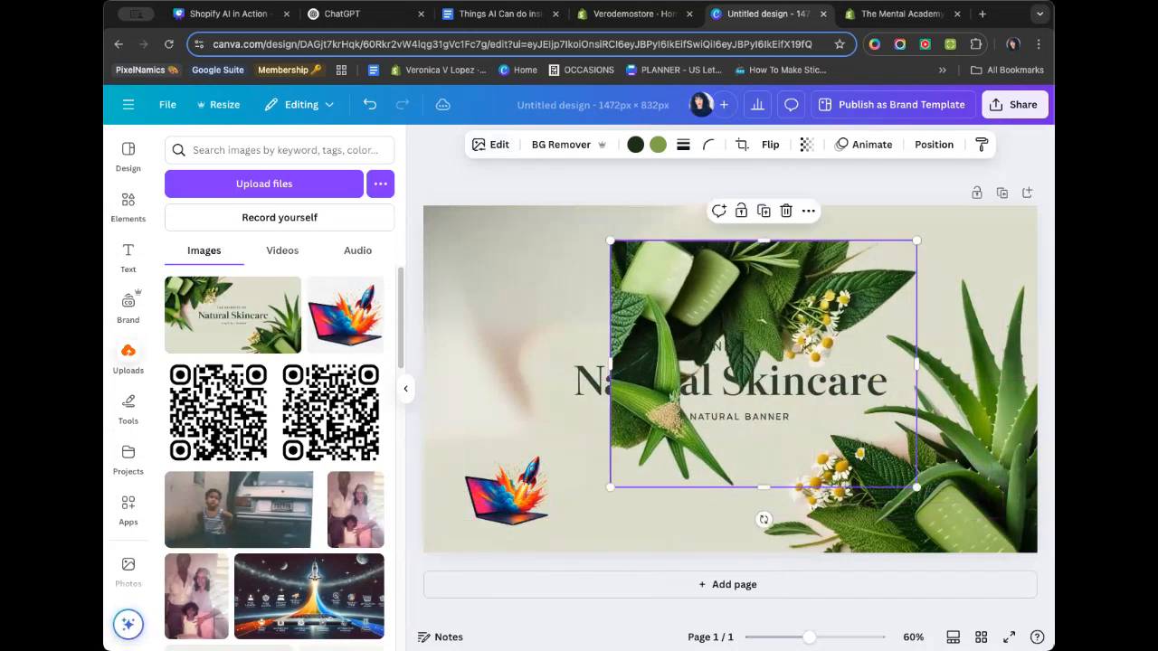
pyautogui.moveTo(764, 519); pyautogui.dragTo(643, 364)
pyautogui.moveTo(778, 366); pyautogui.dragTo(957, 352)
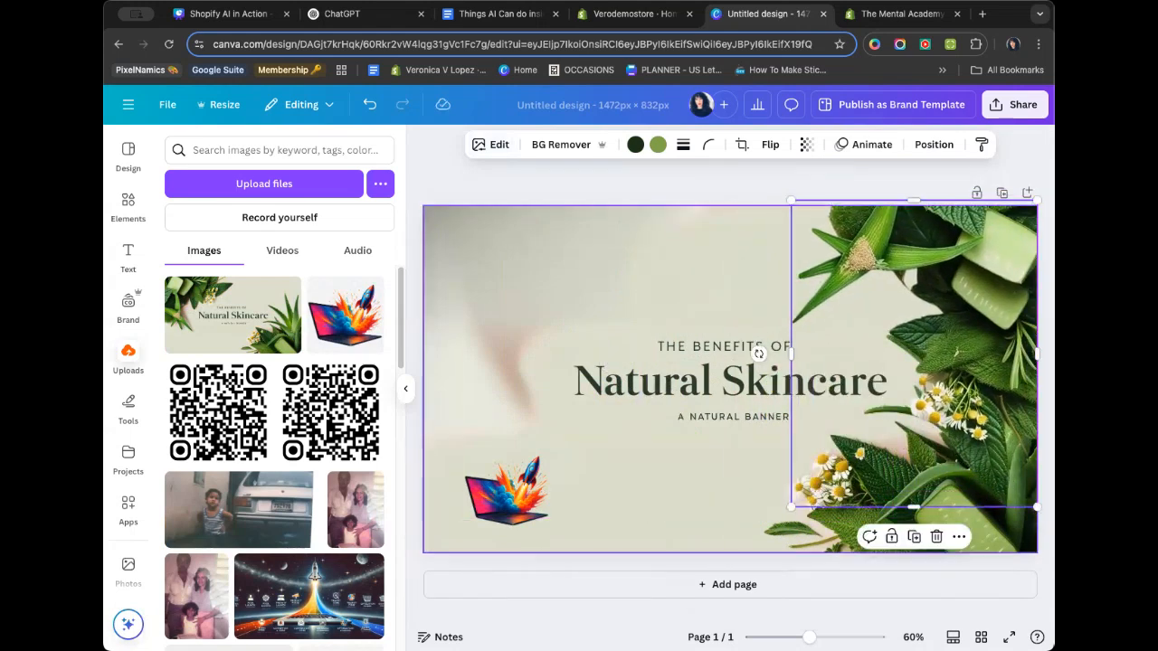
pyautogui.click(719, 461)
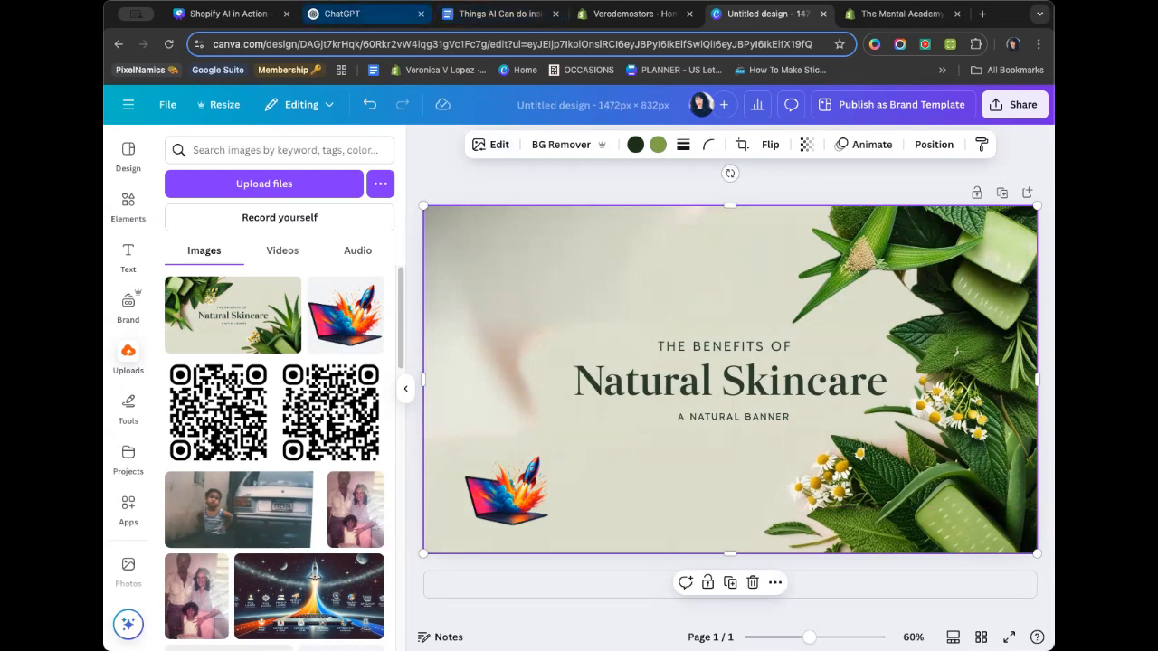
# Leave the Canva design and switch to ChatGPT to request an image with the prompt "I need an image of abstract self portraits.".
pyautogui.click(127, 104)
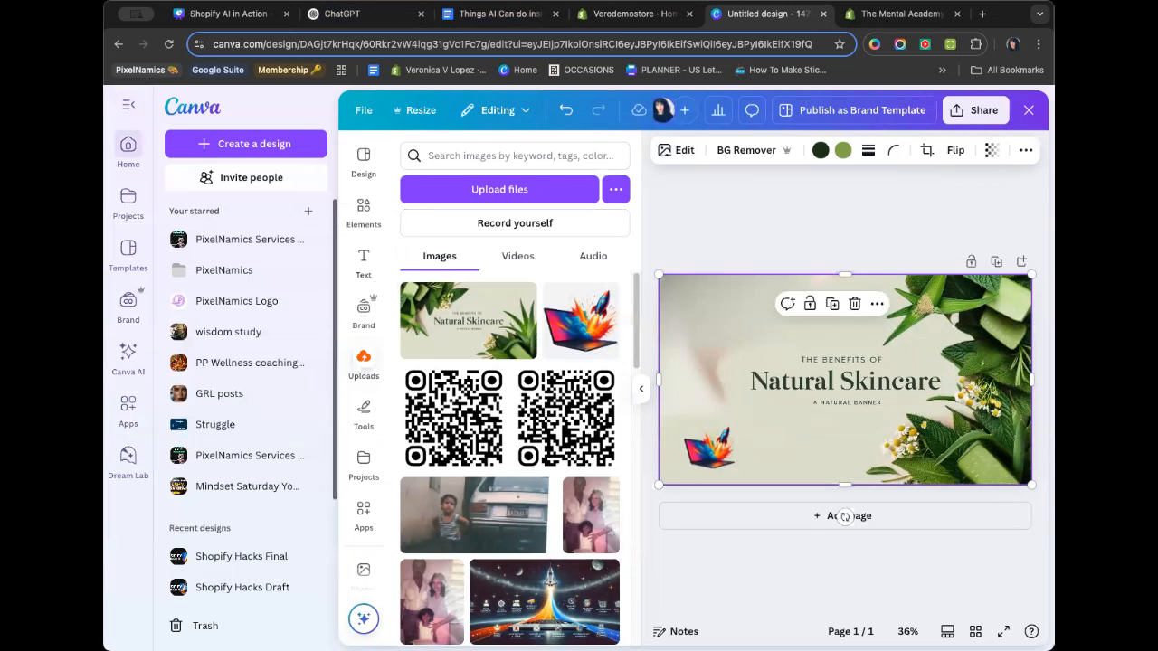
pyautogui.click(348, 14)
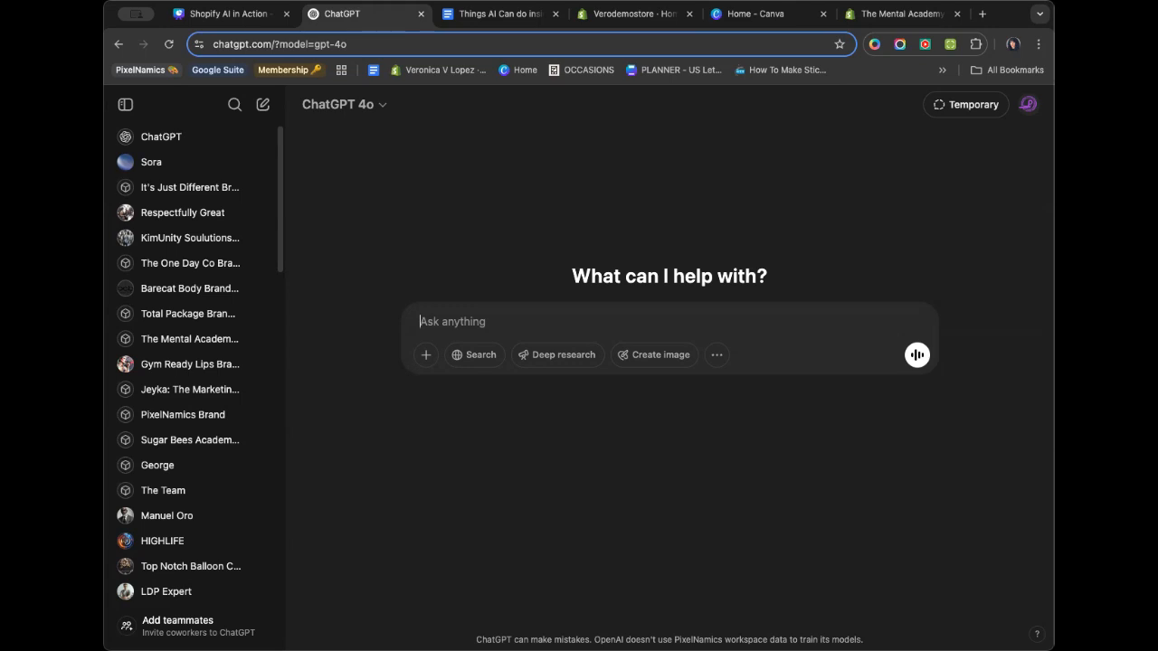
pyautogui.write('I ')
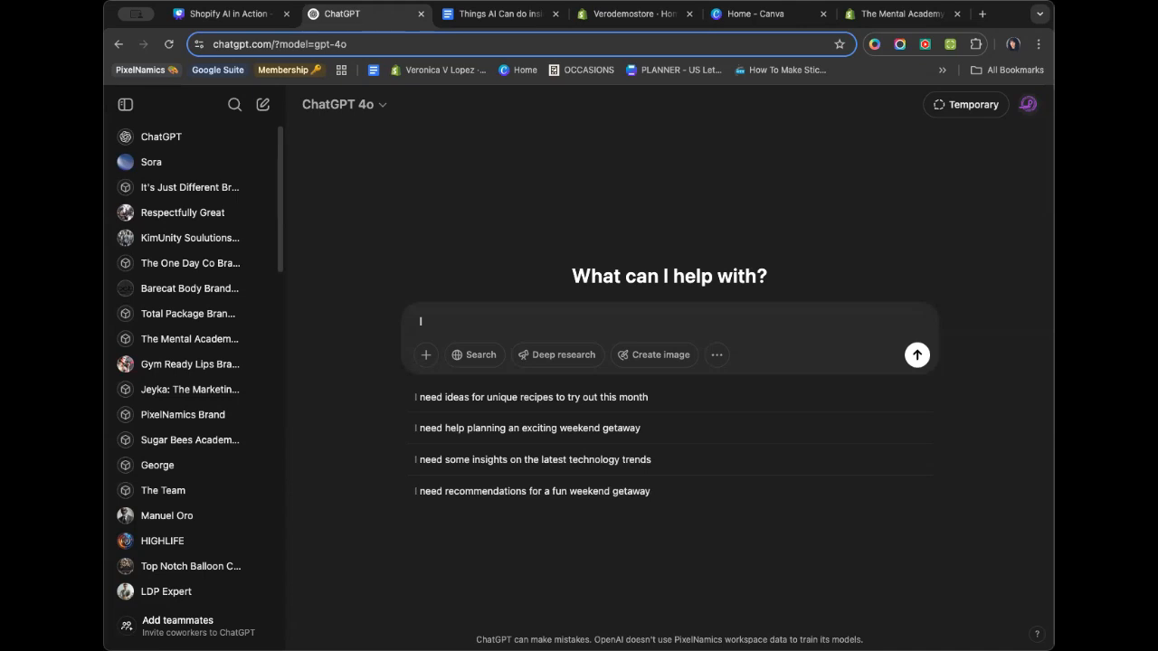
pyautogui.write('need')
pyautogui.write('an image o')
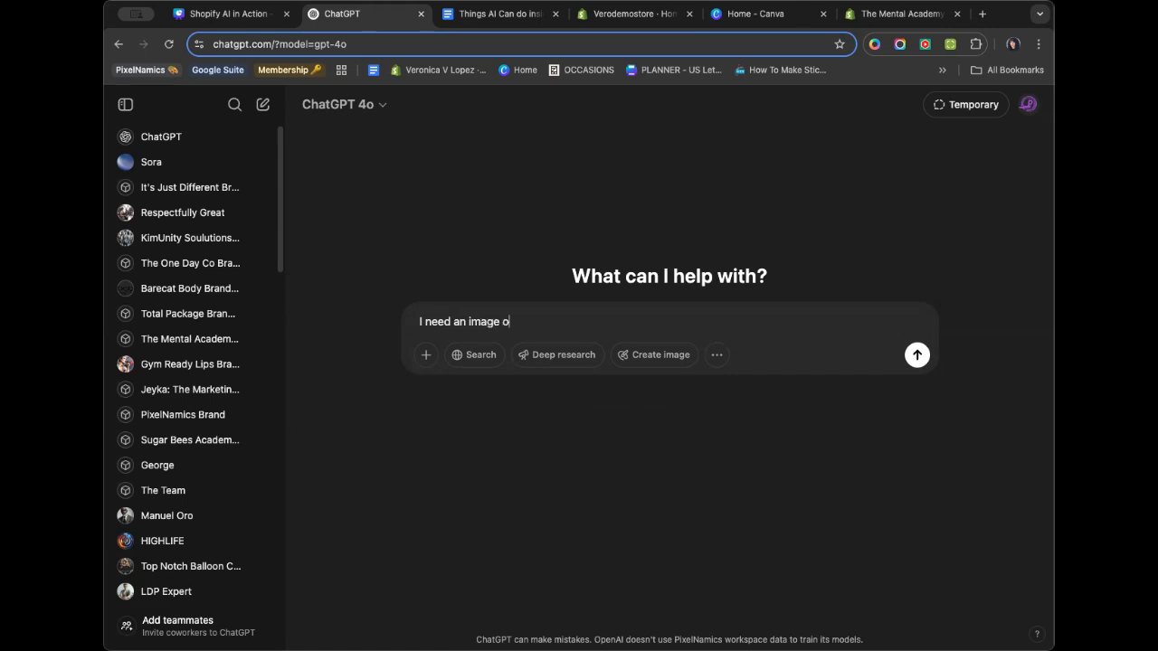
pyautogui.write('f abtrac')
pyautogui.press('BackSpace')
pyautogui.press('BackSpace')
pyautogui.press('BackSpace')
pyautogui.write('stract self portraits.')
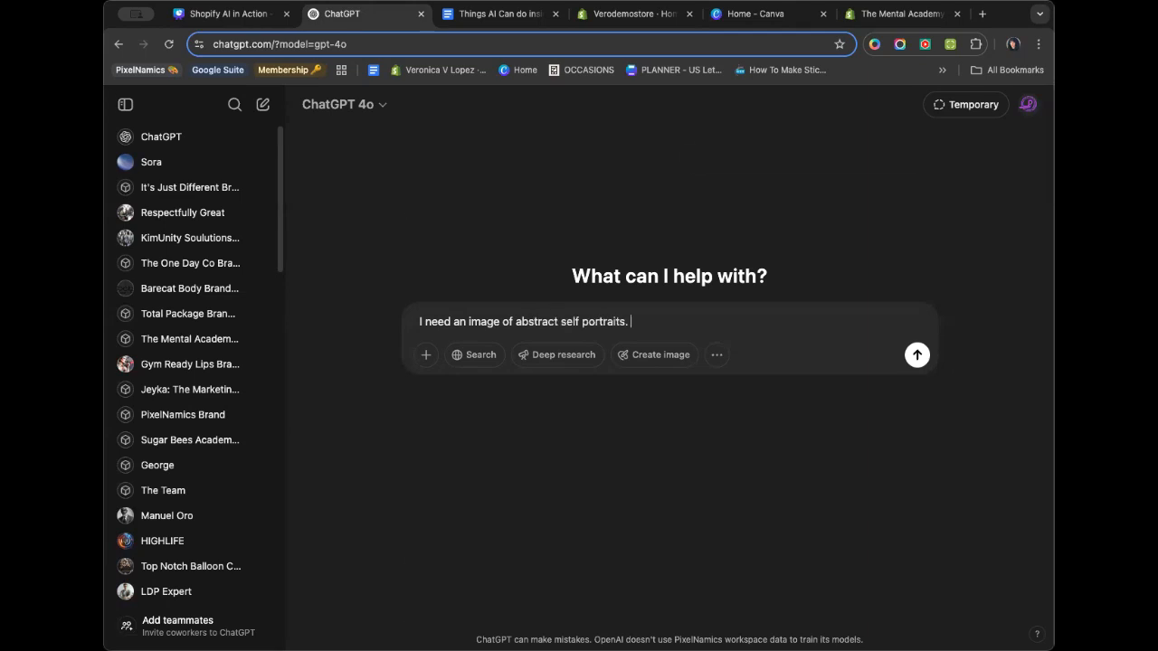
pyautogui.press('Return')
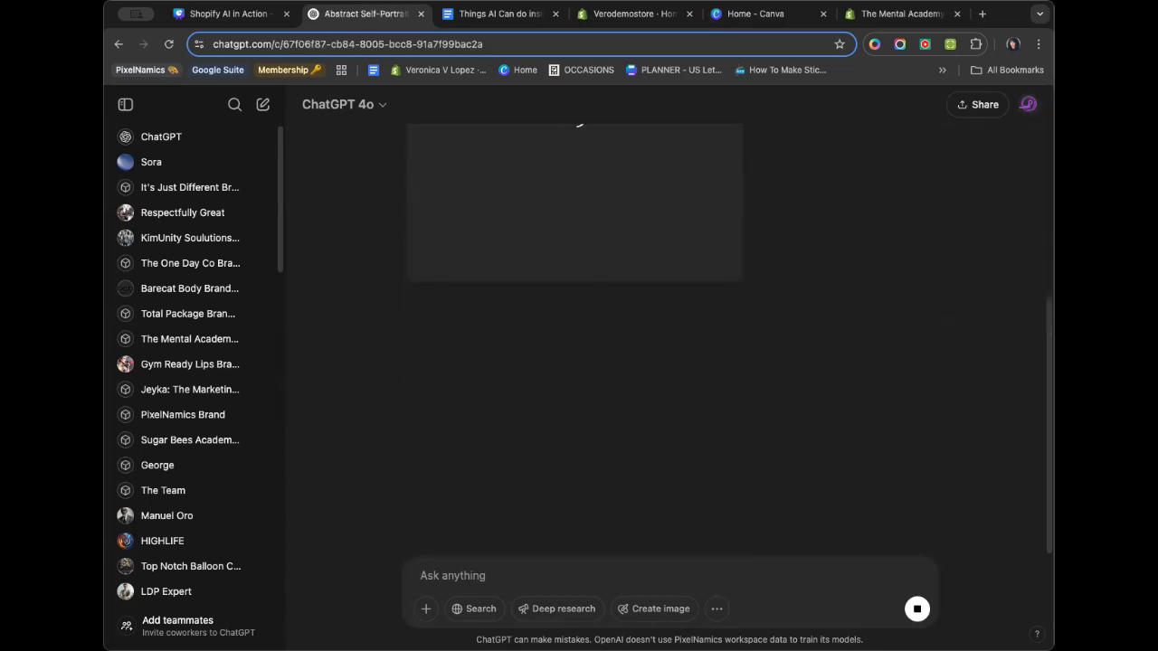
# Download the generated portrait image, and switch to Canva to create a custom 1440 × 600 px design.
pyautogui.click(660, 608)
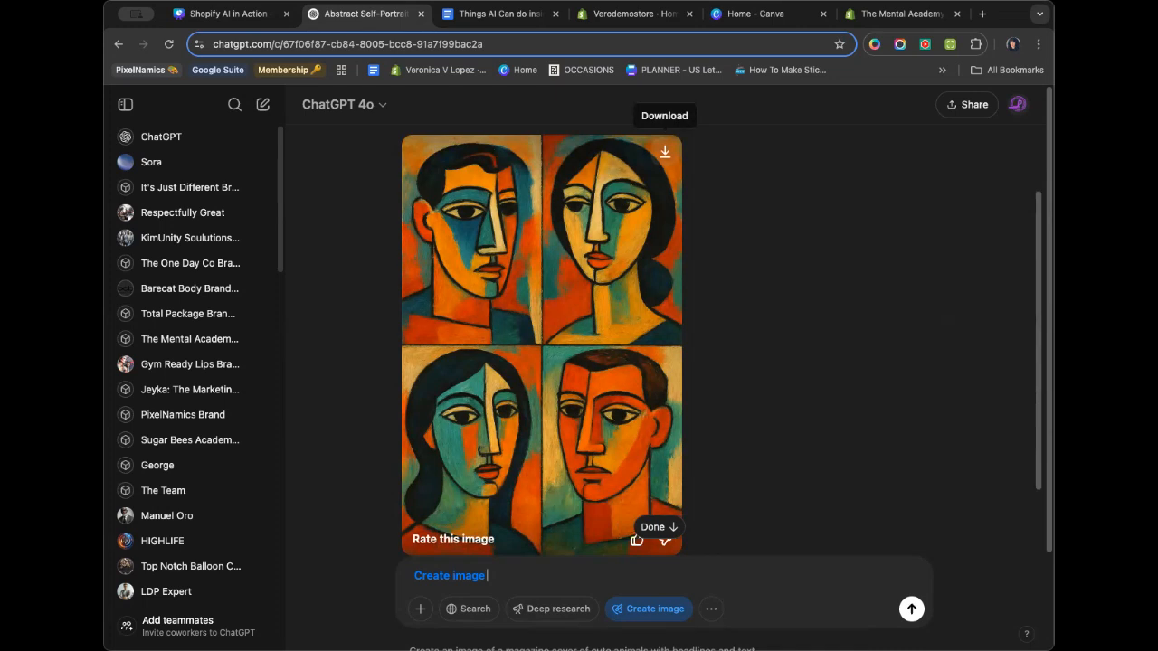
pyautogui.click(664, 151)
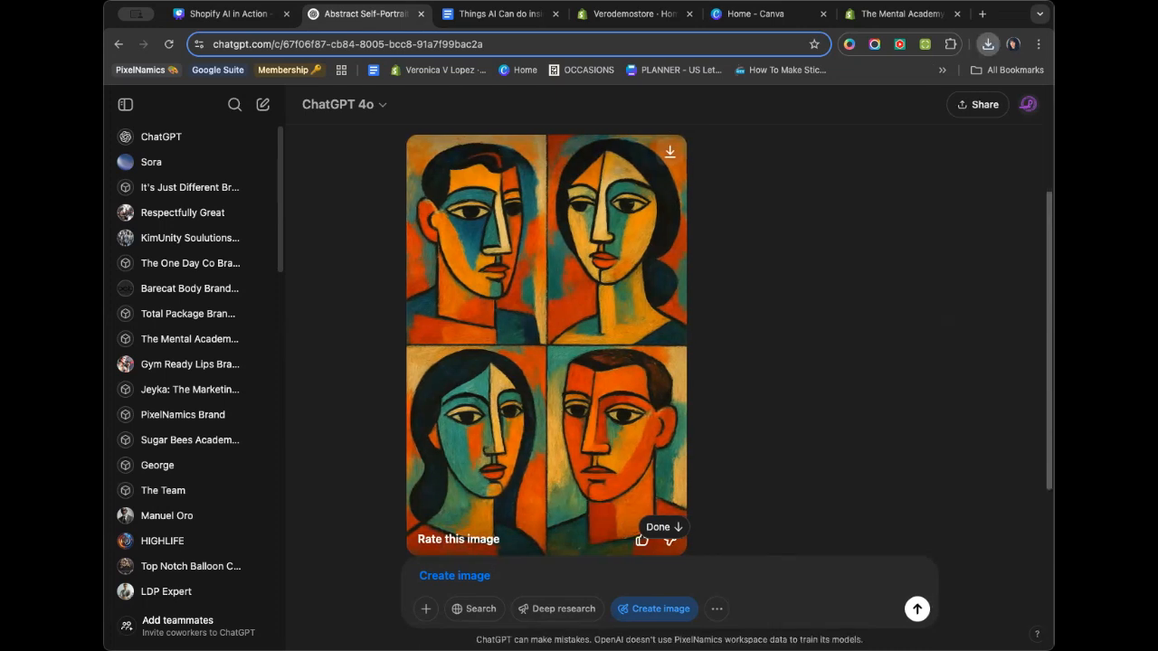
pyautogui.click(755, 13)
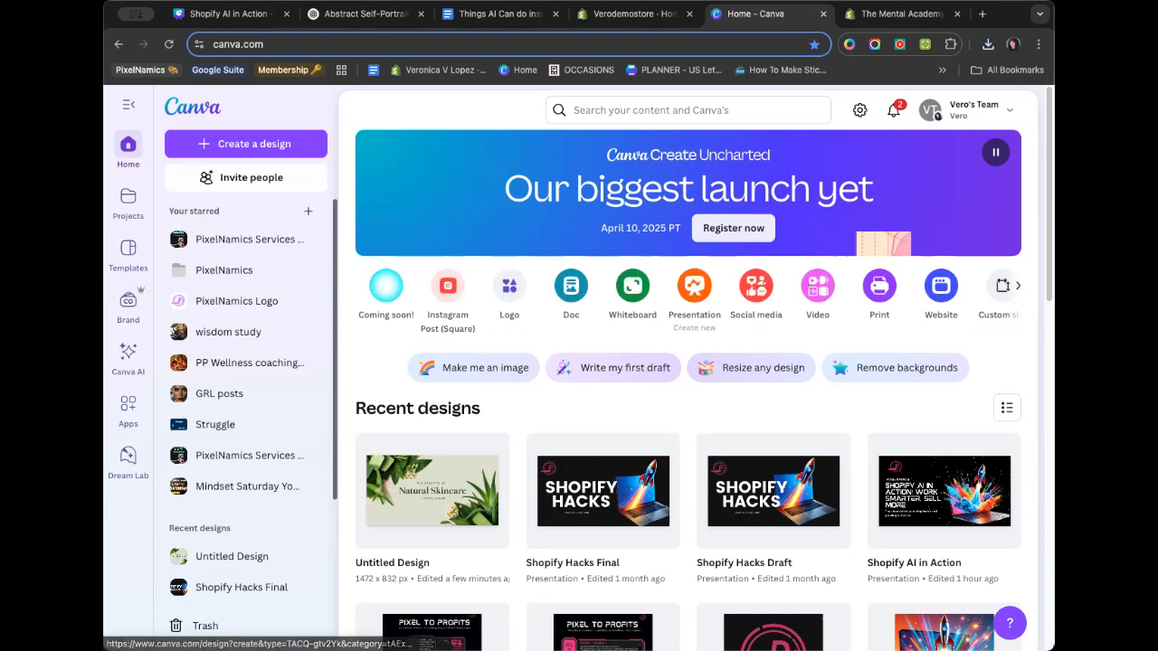
pyautogui.click(1002, 288)
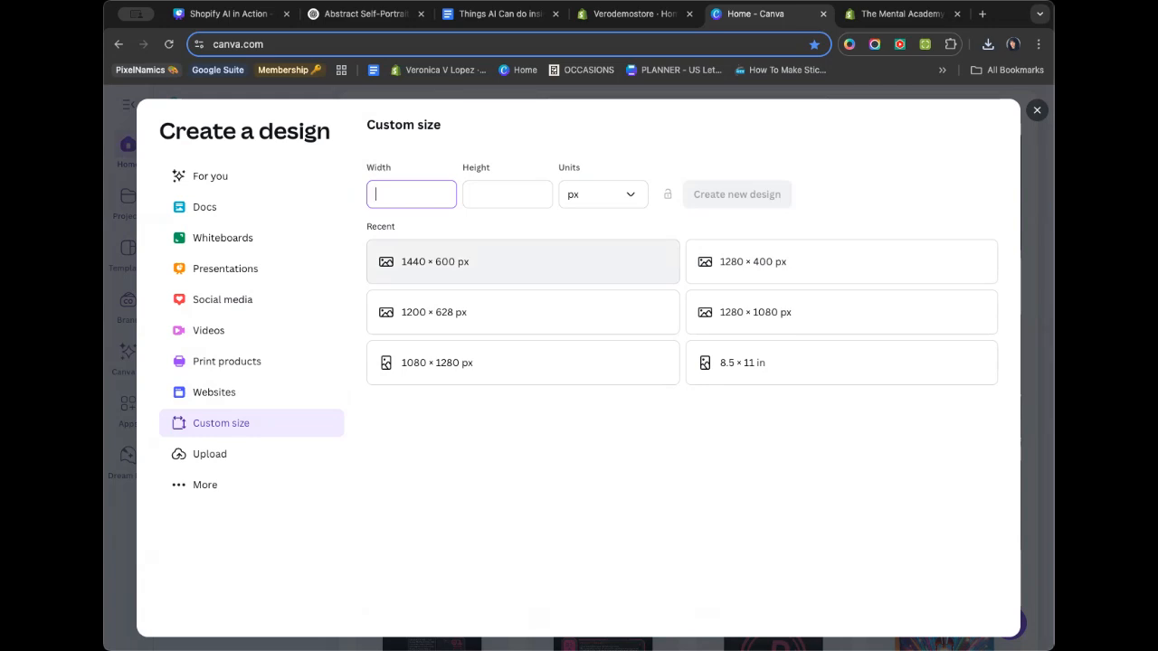
pyautogui.click(523, 262)
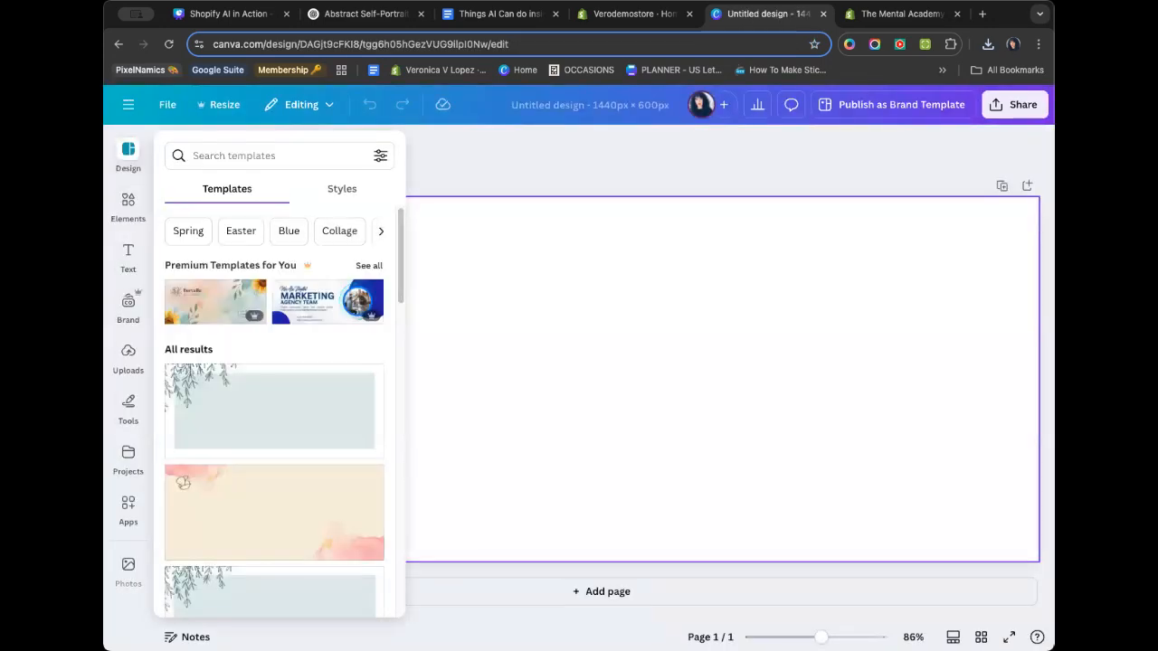
# Add the downloaded portrait image to the blank design, enlarge it to the full page height and center it.
pyautogui.click(633, 361)
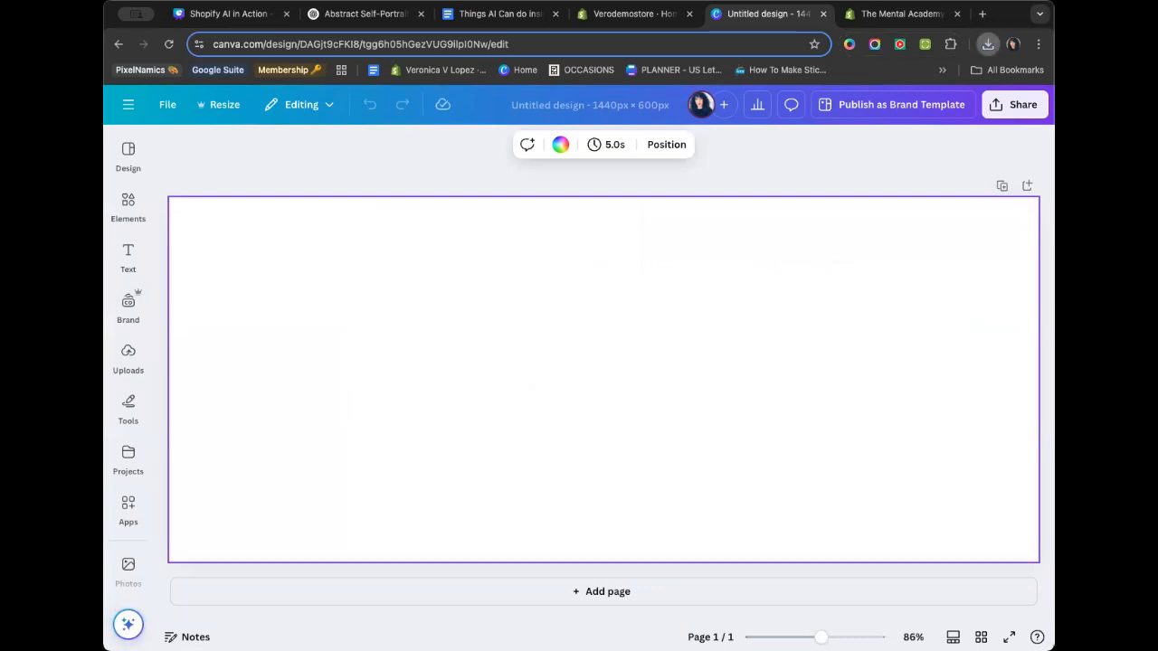
pyautogui.moveTo(814, 113); pyautogui.dragTo(545, 317)
pyautogui.moveTo(620, 429); pyautogui.dragTo(709, 562)
pyautogui.moveTo(633, 452); pyautogui.dragTo(650, 452)
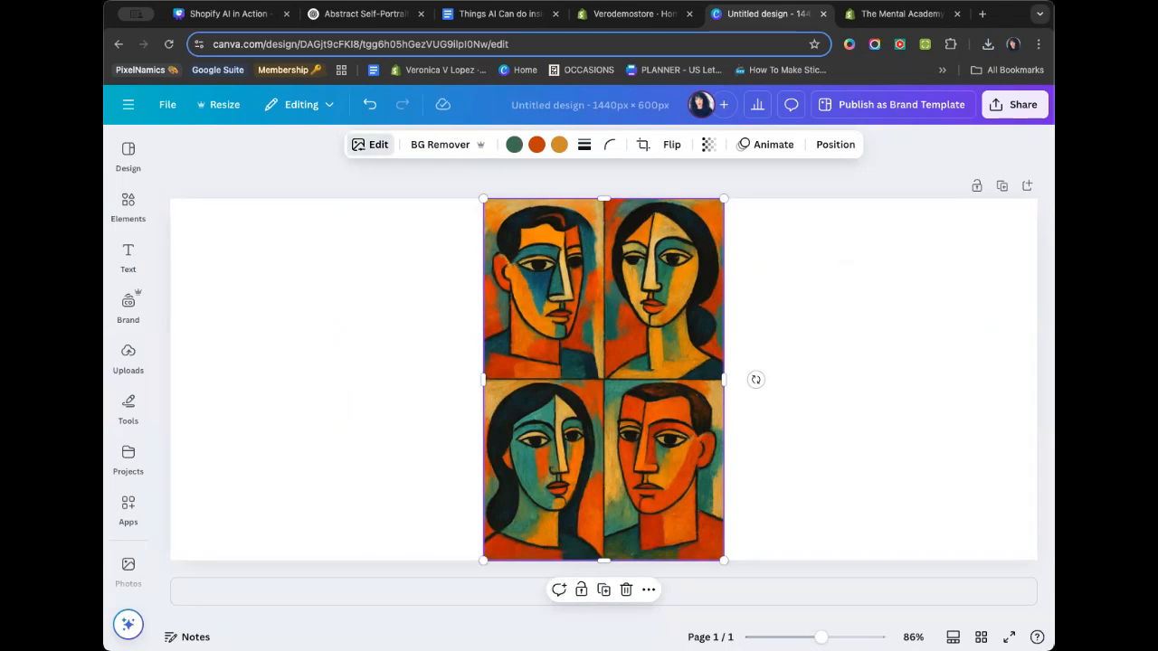
# Generate an expansion of the portrait image to the Whole Page size with Magic Expand.
pyautogui.click(371, 144)
pyautogui.click(380, 312)
pyautogui.click(357, 315)
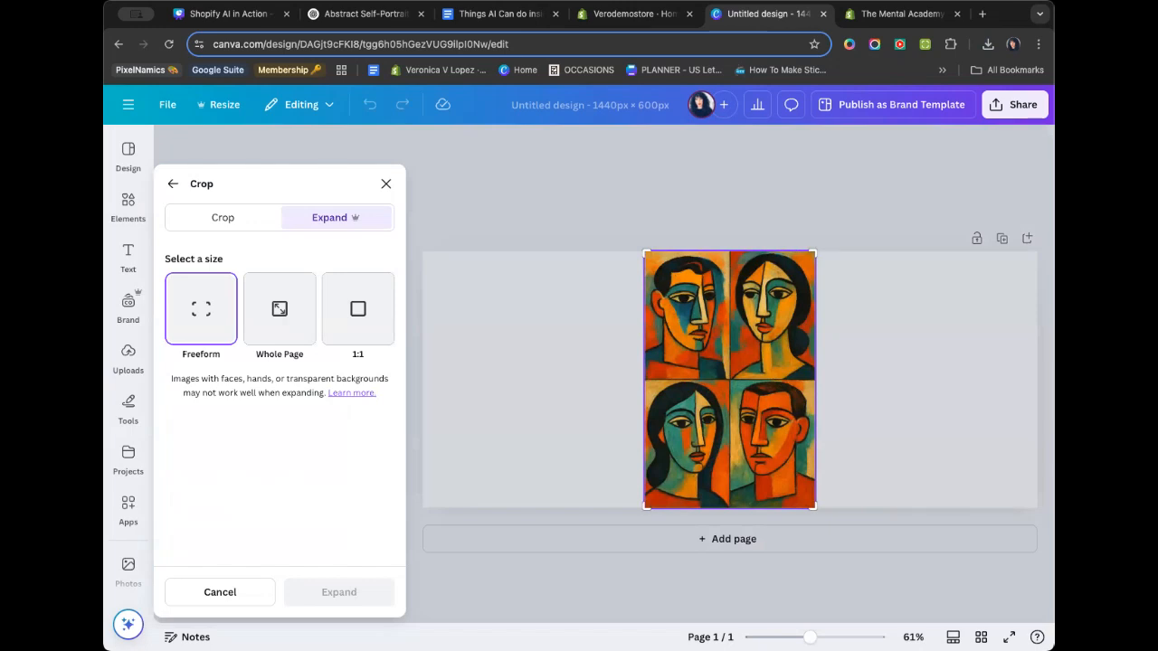
pyautogui.click(279, 309)
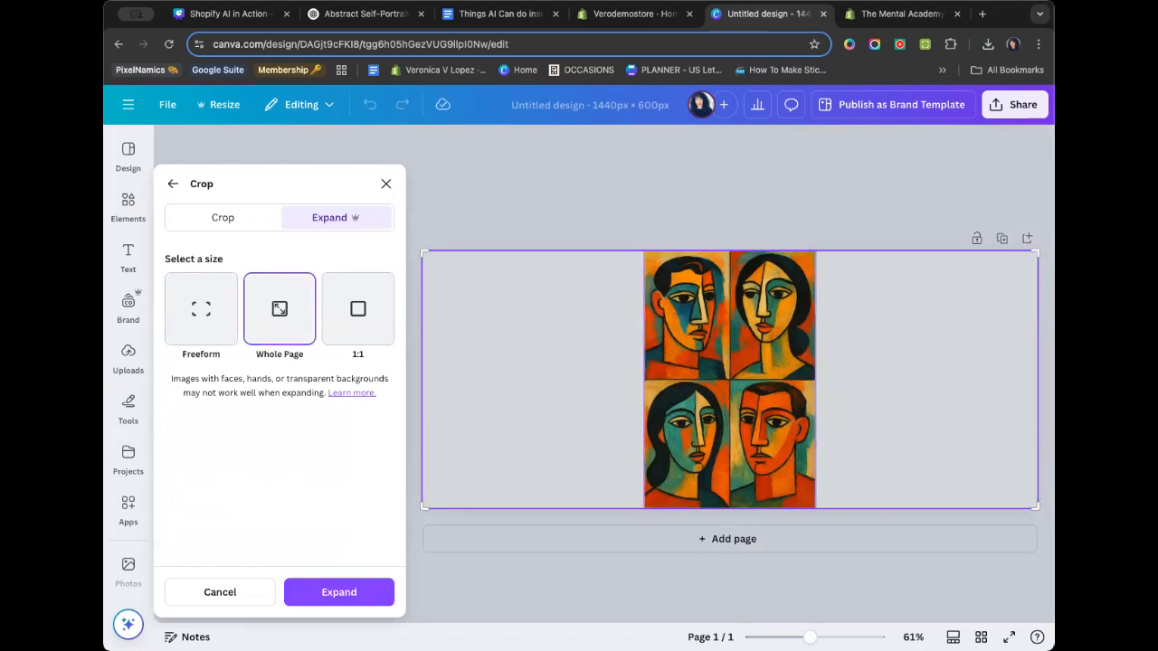
pyautogui.click(339, 592)
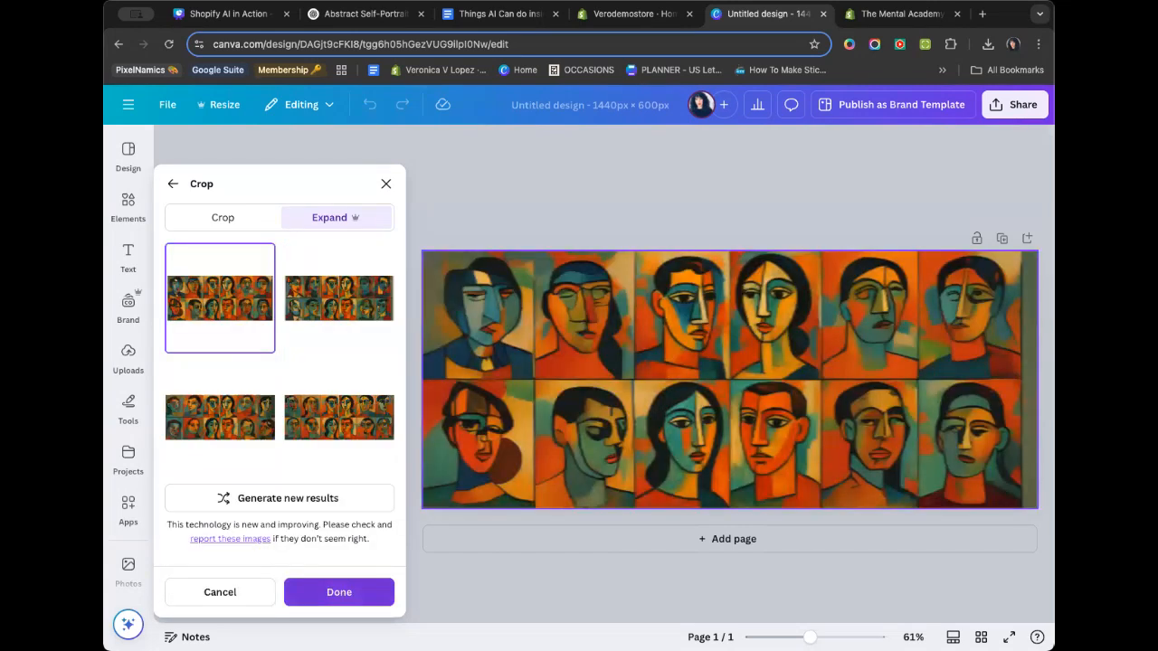
# Compare the generated expansions of the portrait image and apply the fourth one to the design.
pyautogui.click(339, 299)
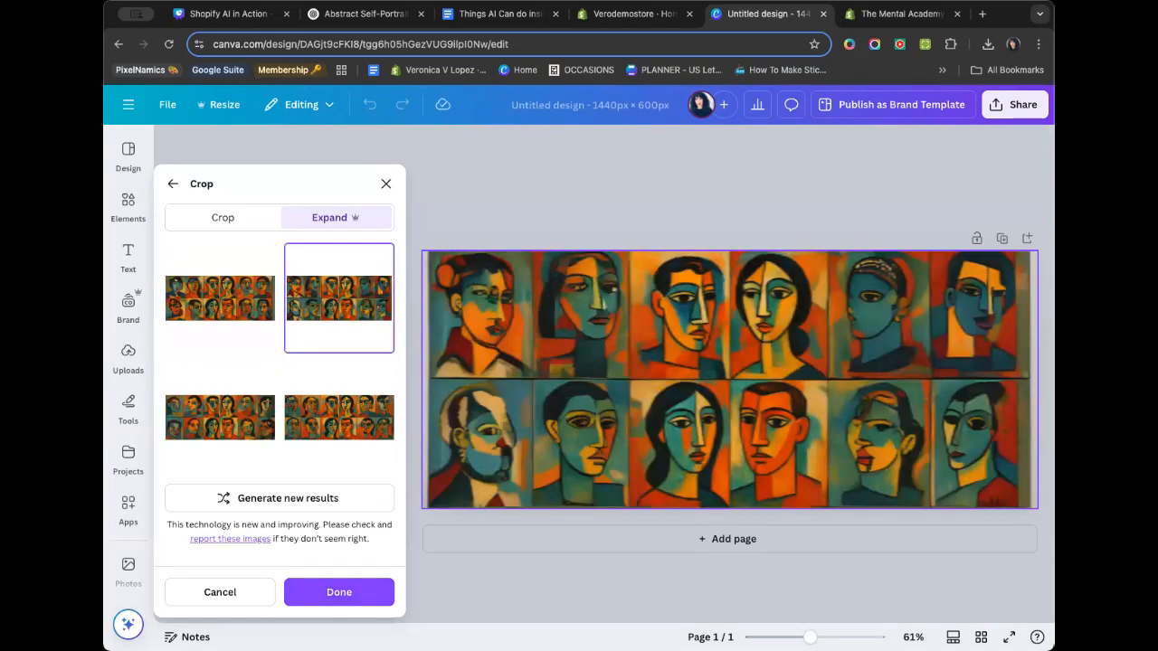
pyautogui.click(220, 418)
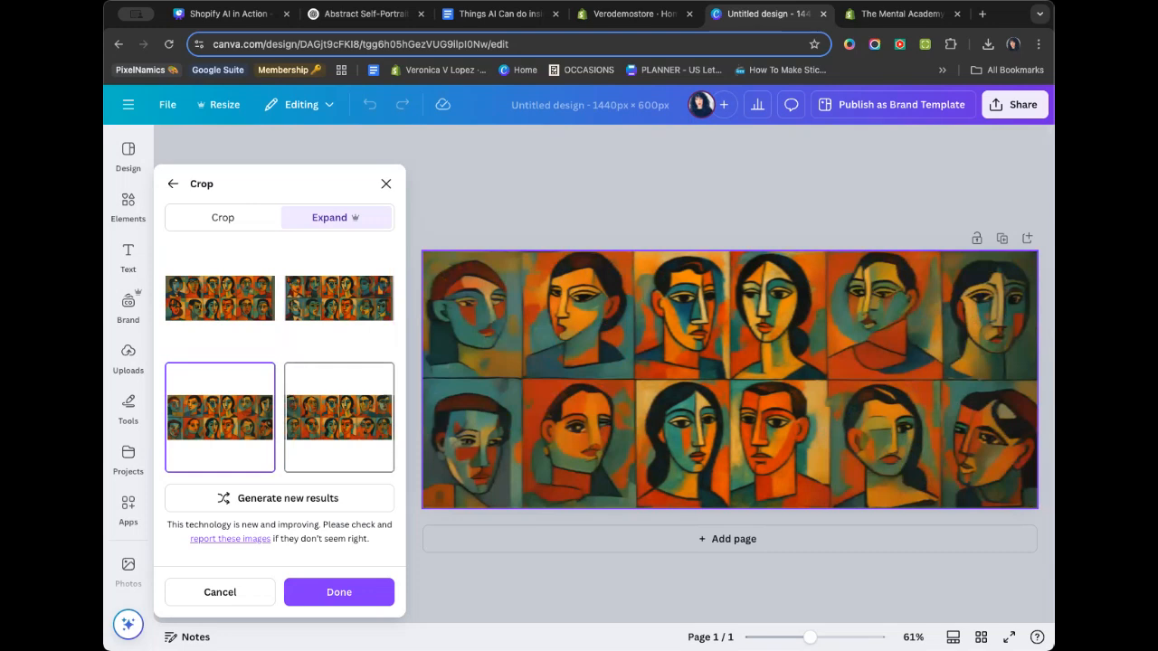
pyautogui.click(339, 417)
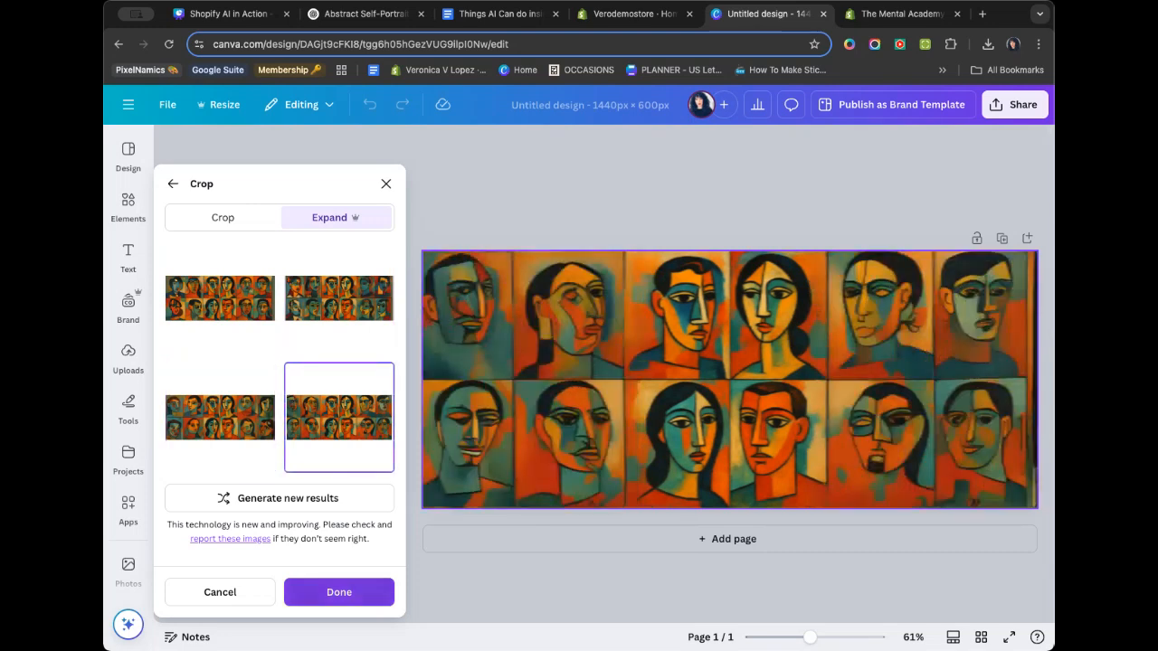
pyautogui.click(339, 592)
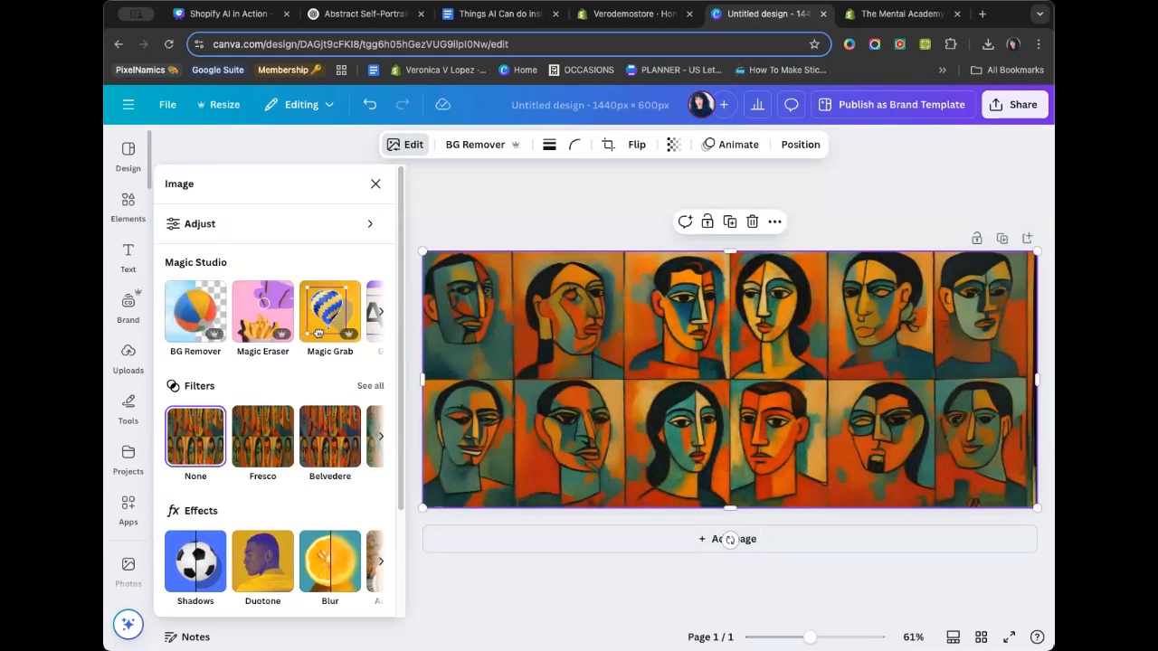
# Add a default heading text over the portrait image and color it white.
pyautogui.click(127, 258)
pyautogui.click(243, 357)
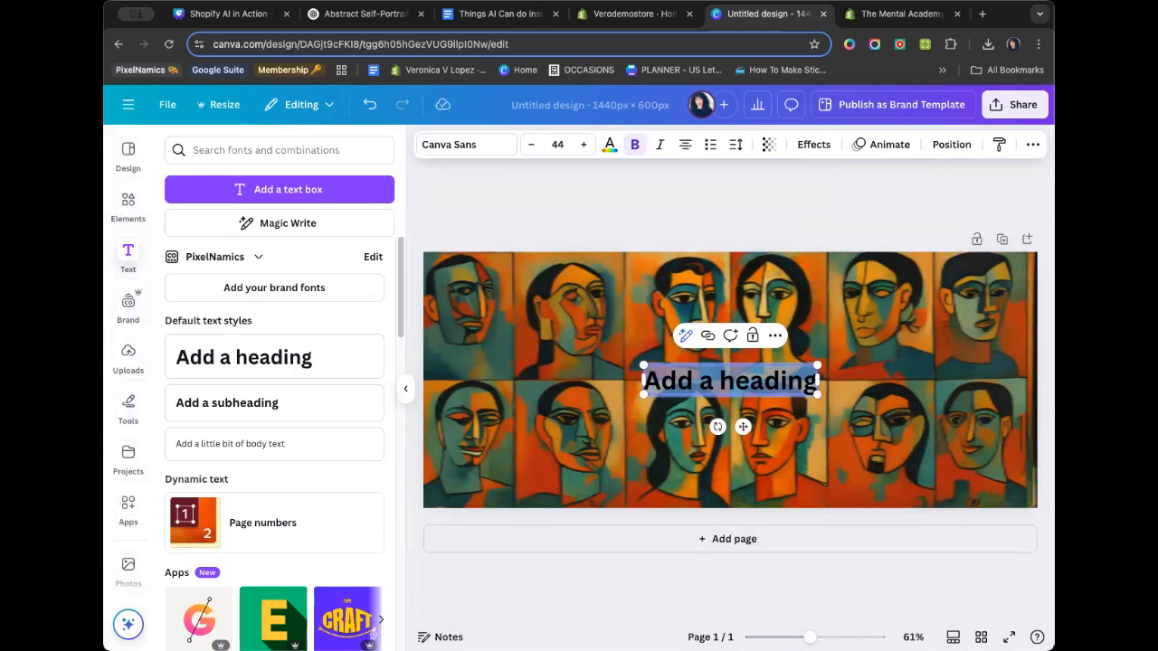
pyautogui.click(609, 145)
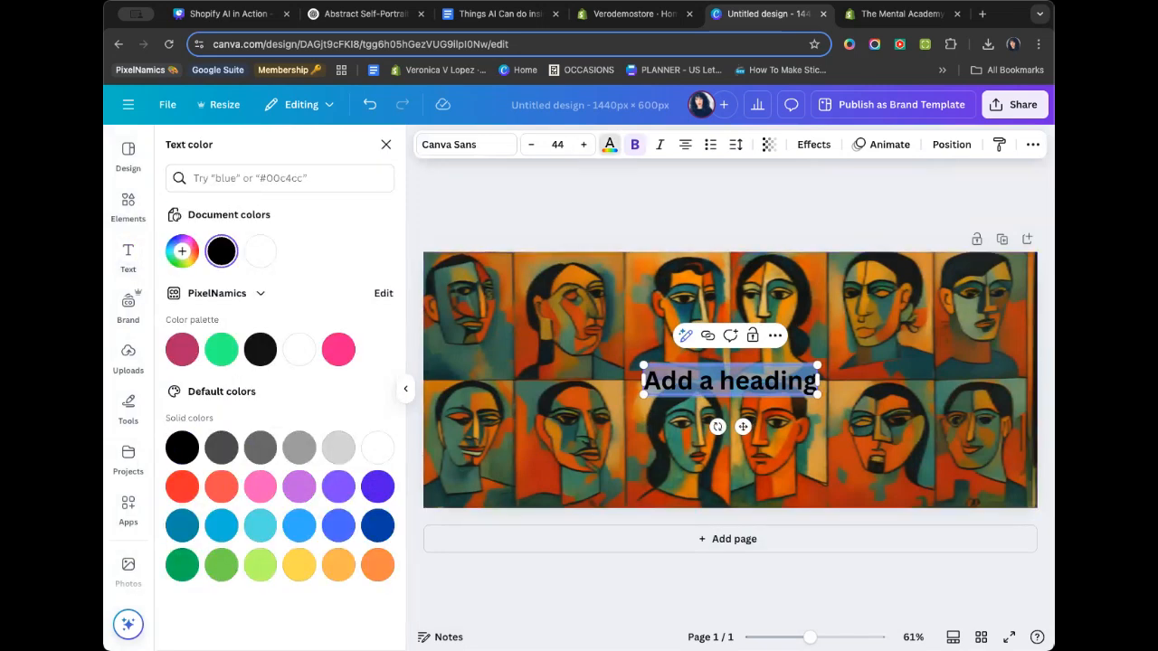
pyautogui.click(261, 251)
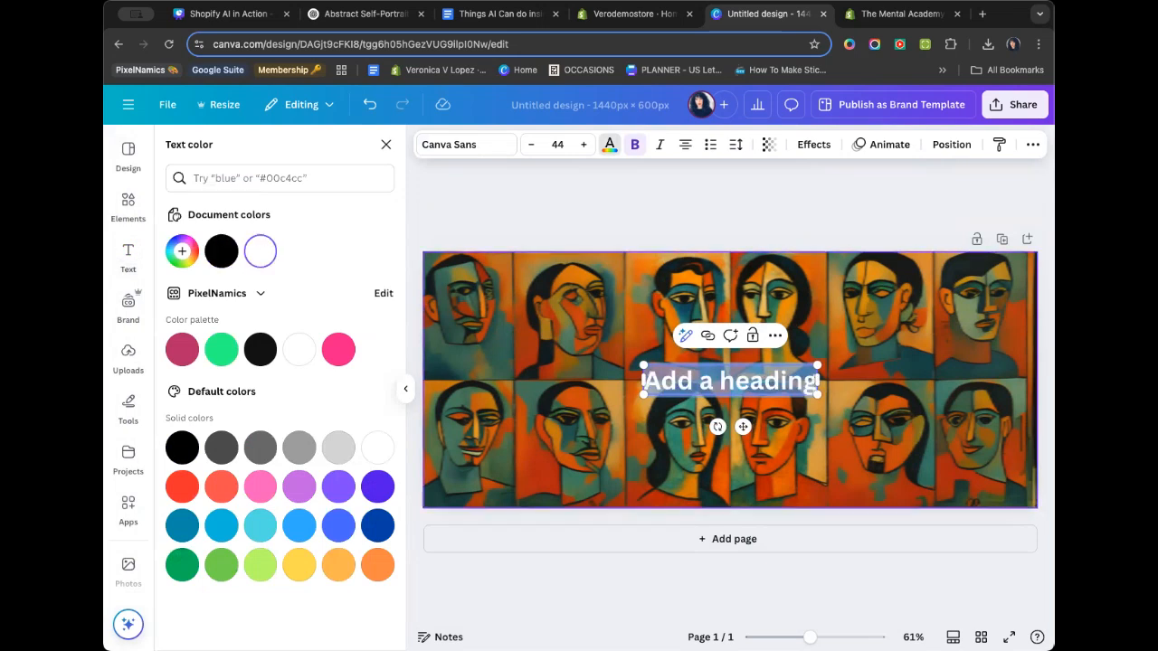
# Make the portrait image slightly transparent, shorten it to reach the page, set the page background to #0f0f0f, and stretch the image back to full height.
pyautogui.click(579, 398)
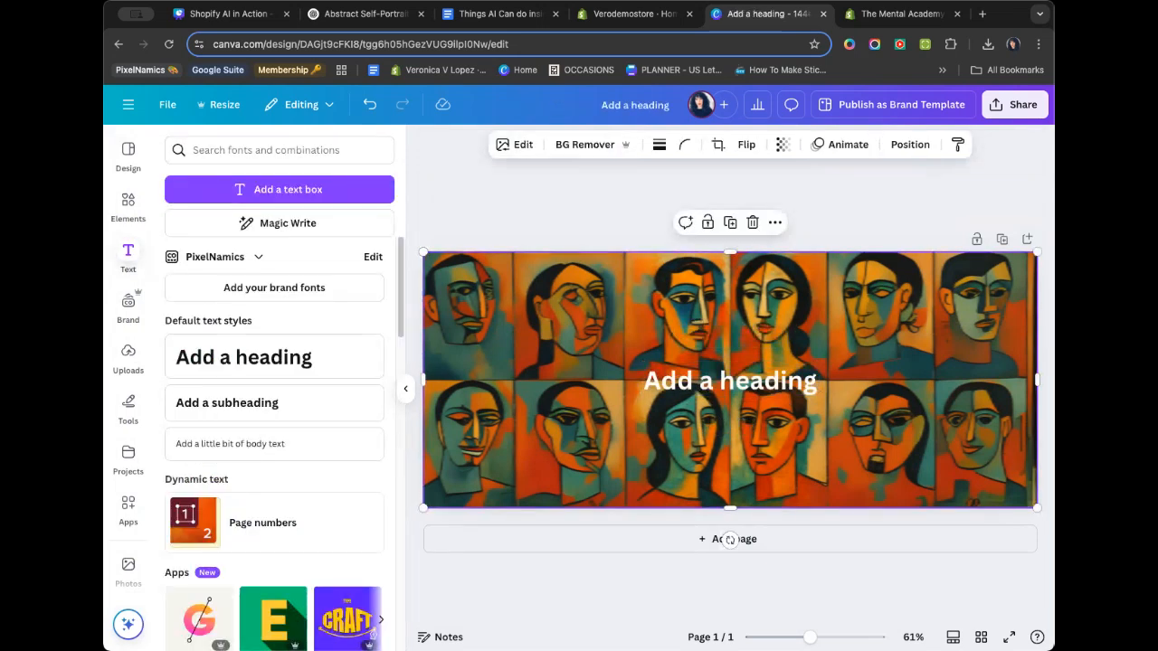
pyautogui.click(782, 145)
pyautogui.moveTo(819, 202); pyautogui.dragTo(793, 201)
pyautogui.moveTo(730, 251); pyautogui.dragTo(730, 278)
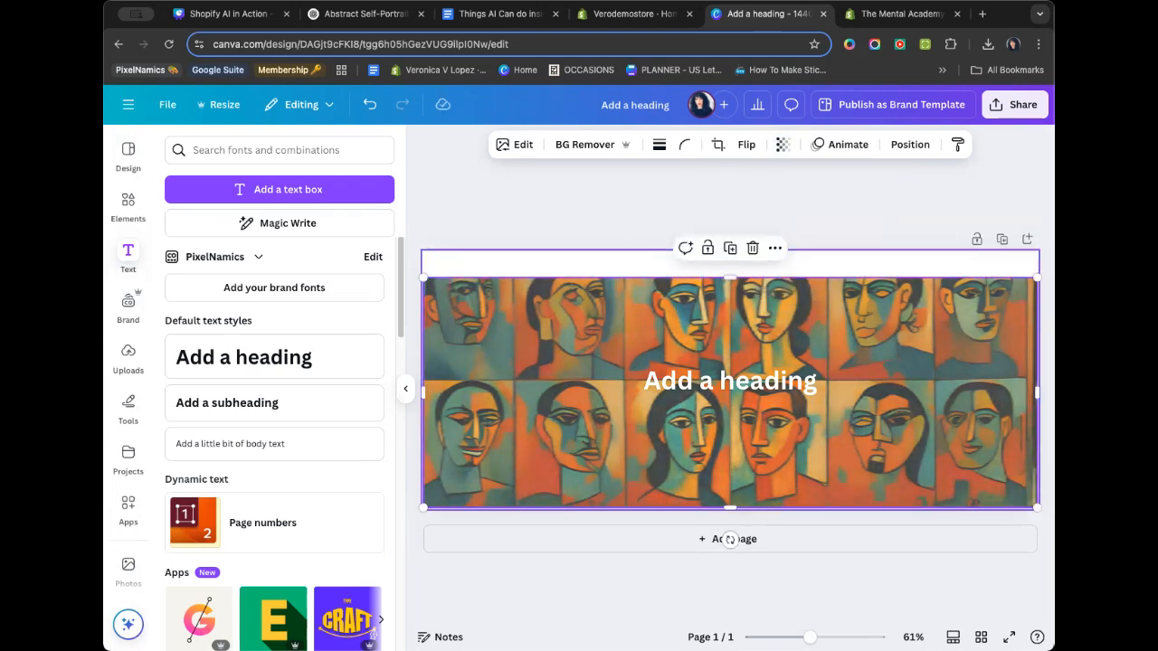
pyautogui.press('Escape')
pyautogui.click(630, 144)
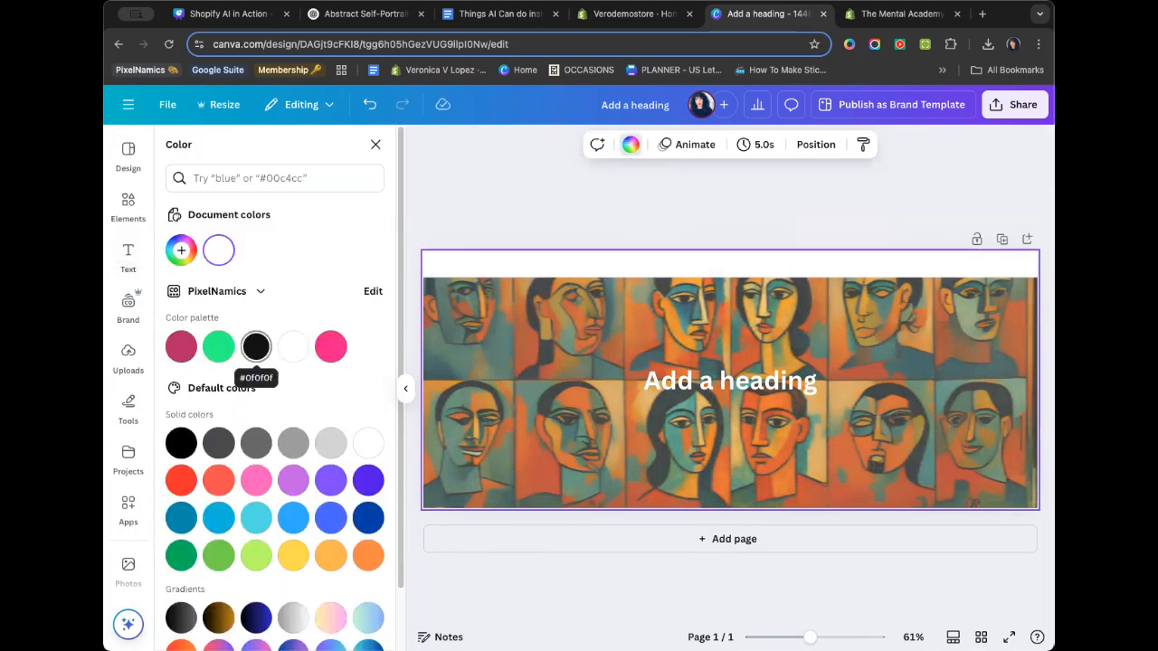
pyautogui.click(255, 353)
pyautogui.click(728, 489)
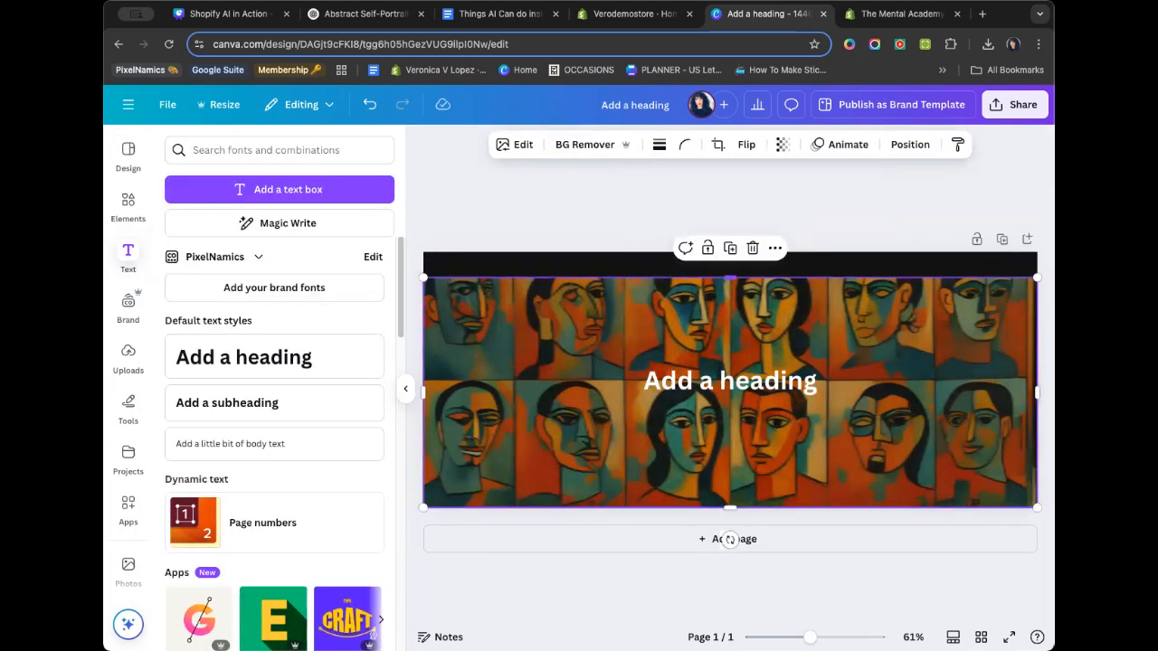
pyautogui.moveTo(730, 278); pyautogui.dragTo(730, 253)
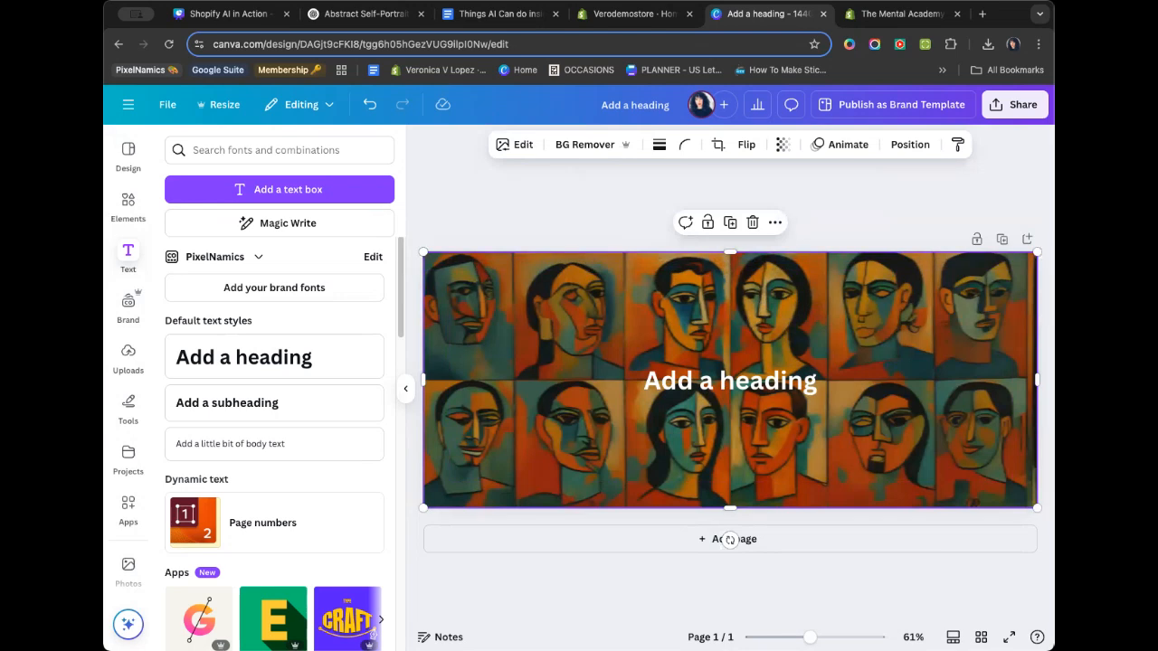
# Set the portrait image's transparency to 36 to darken it behind the heading.
pyautogui.click(783, 145)
pyautogui.moveTo(811, 201); pyautogui.dragTo(748, 201)
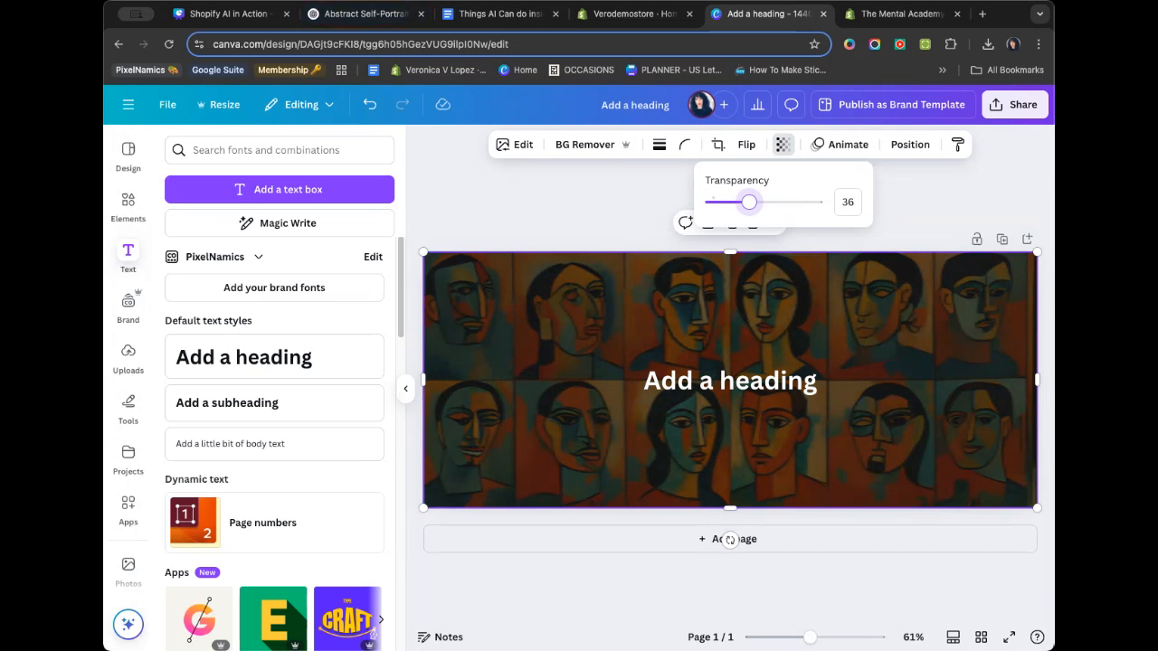
pyautogui.click(128, 105)
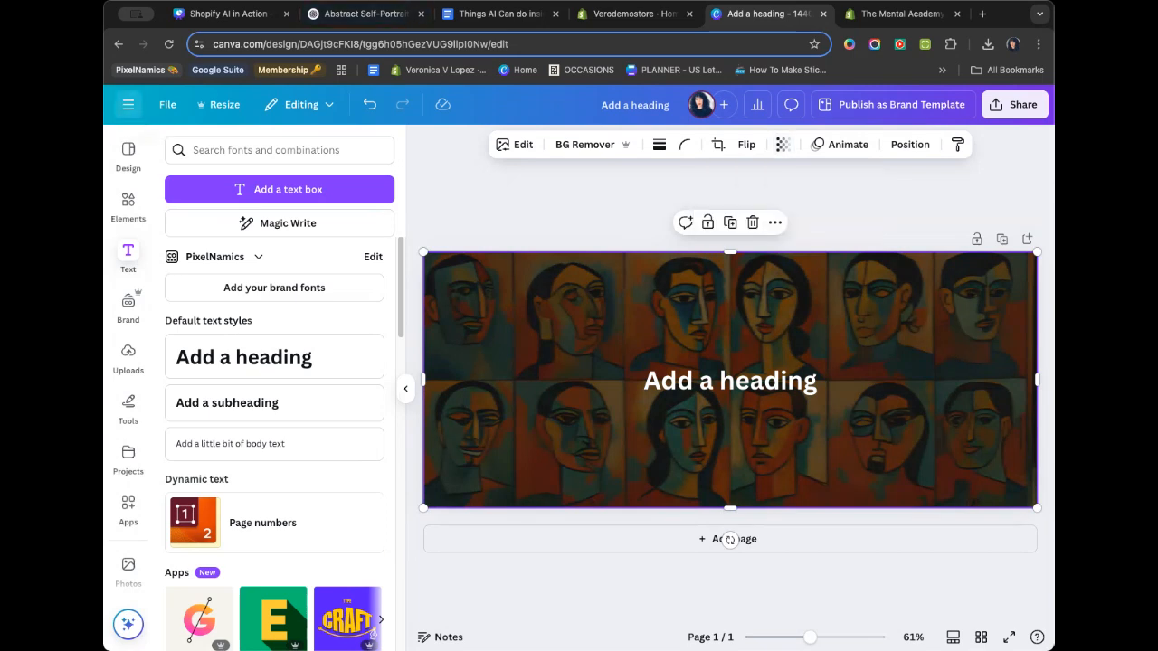
pyautogui.click(128, 105)
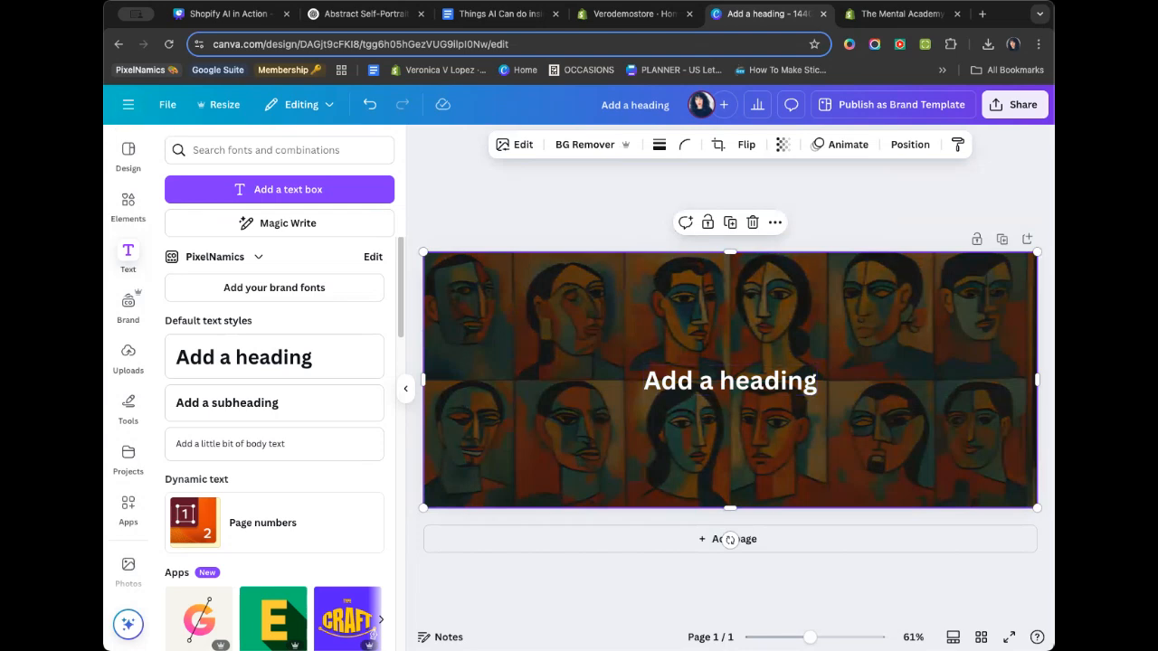
# Open the portrait image's editing options and look through the available Magic Studio tools.
pyautogui.click(515, 145)
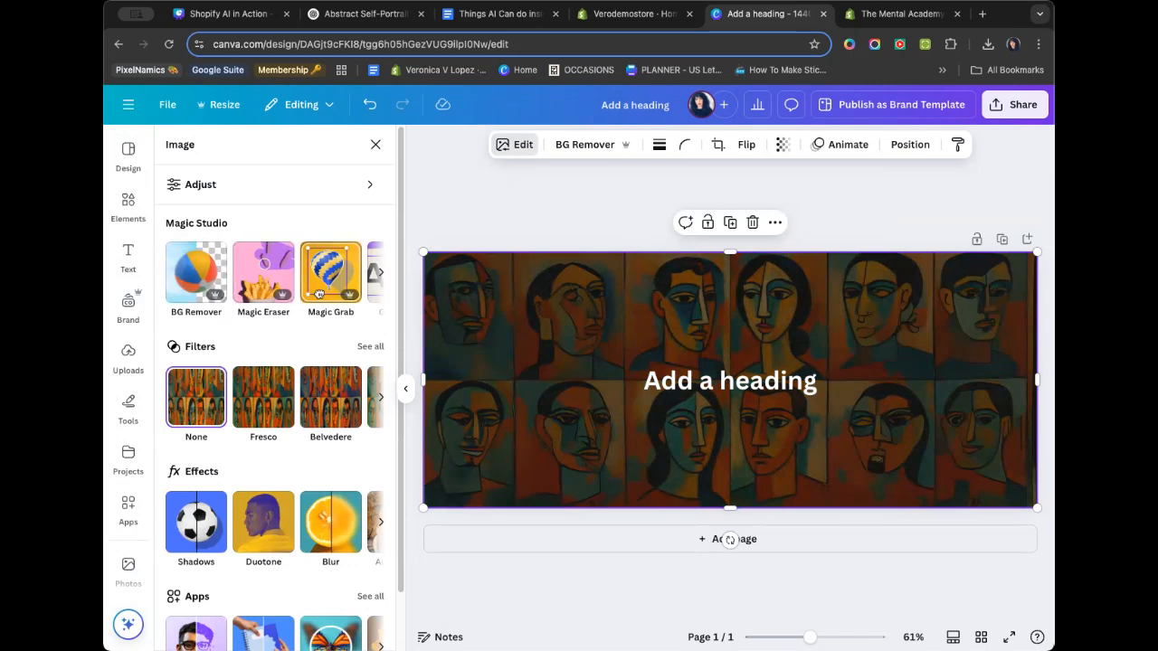
pyautogui.click(380, 271)
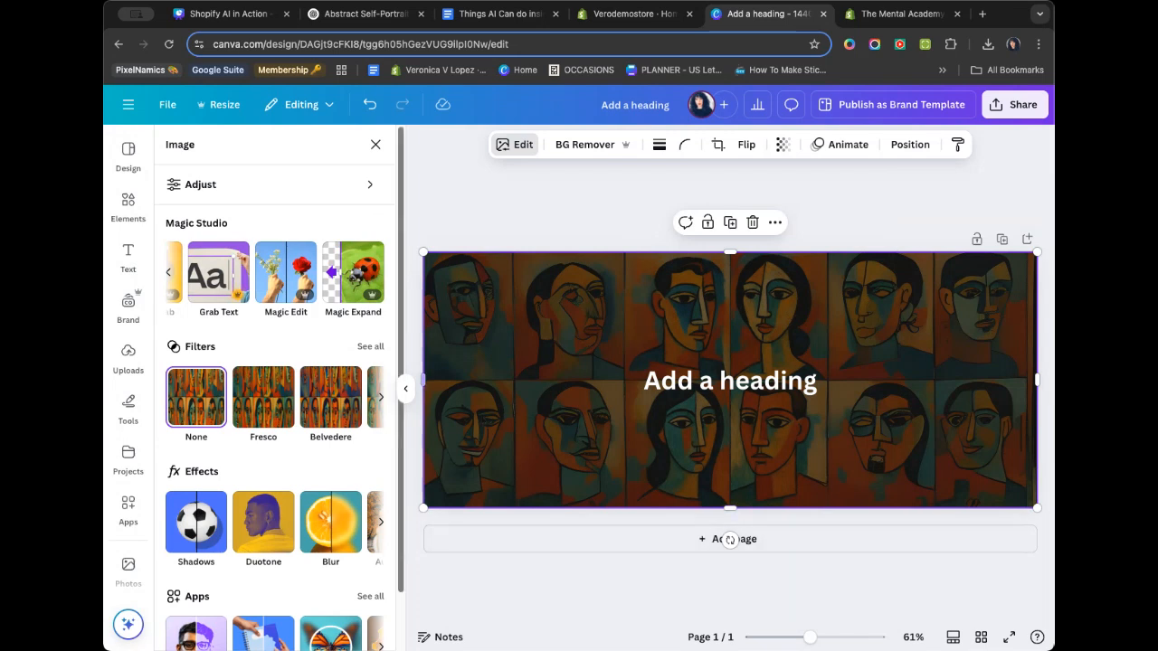
pyautogui.scroll(-5, 129, 371)
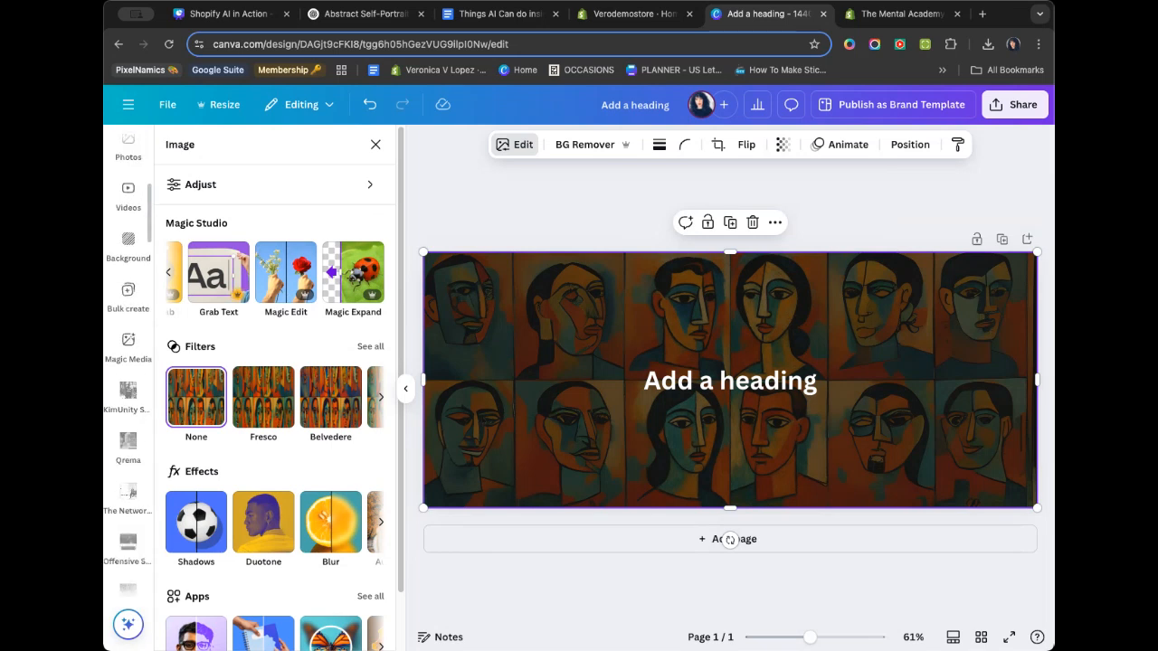
# Leave the banner design for Canva AI and examine its image, writing and design example prompts.
pyautogui.click(127, 104)
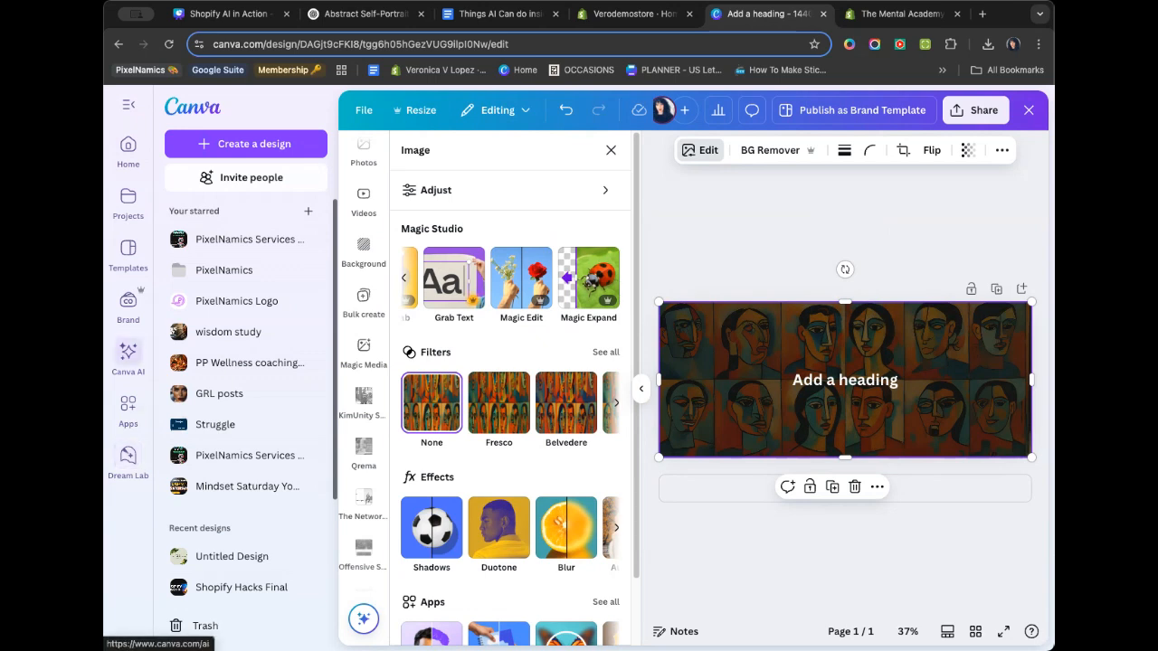
pyautogui.click(128, 355)
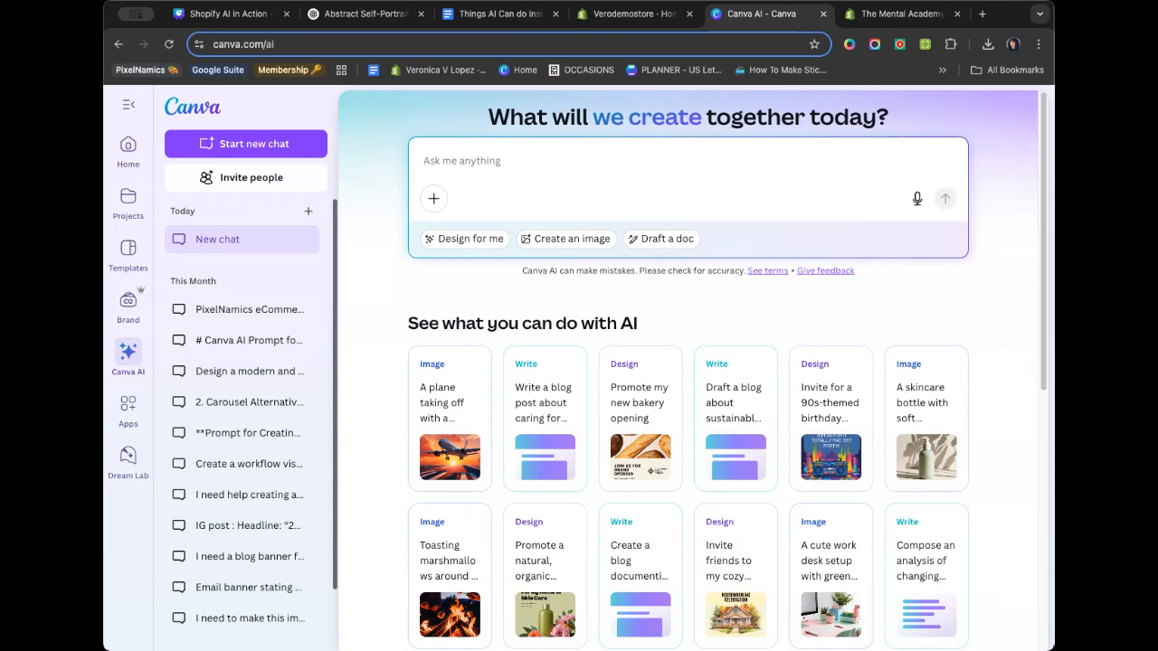
pyautogui.scroll(-3, 687, 369)
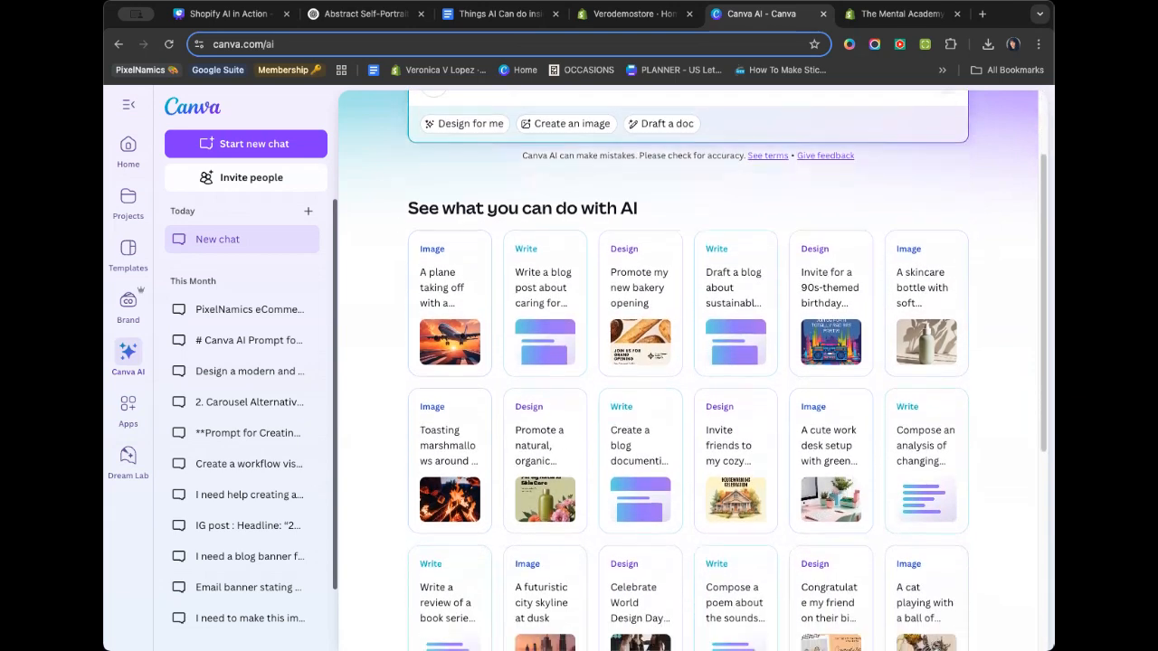
pyautogui.scroll(-5, 687, 369)
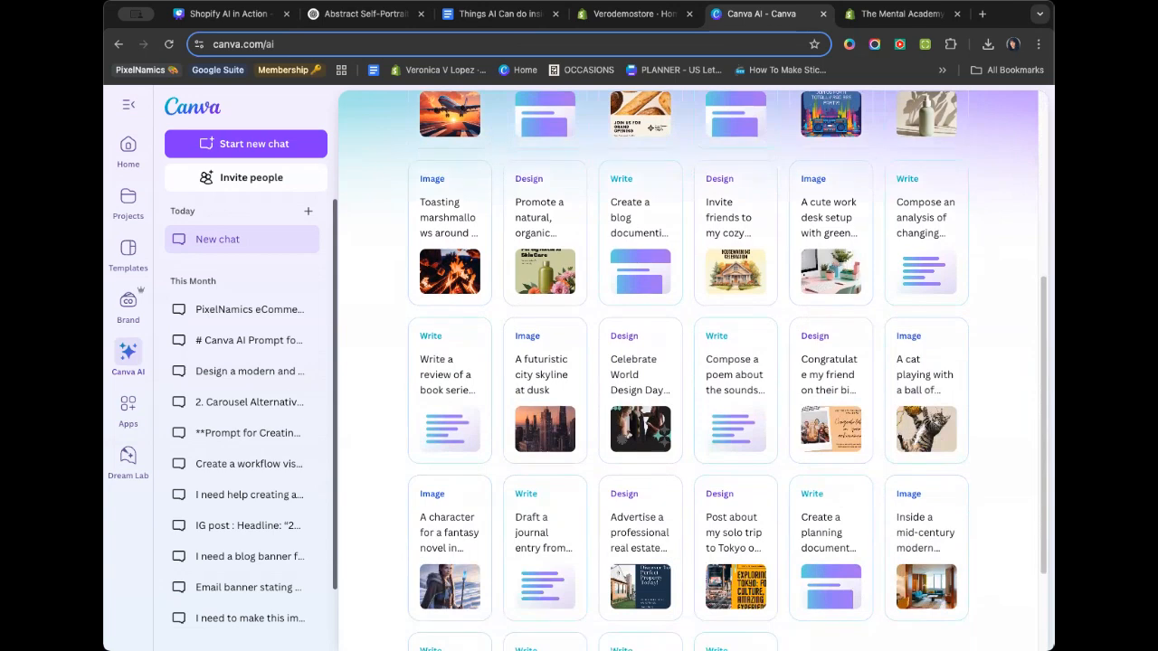
pyautogui.scroll(5, 688, 369)
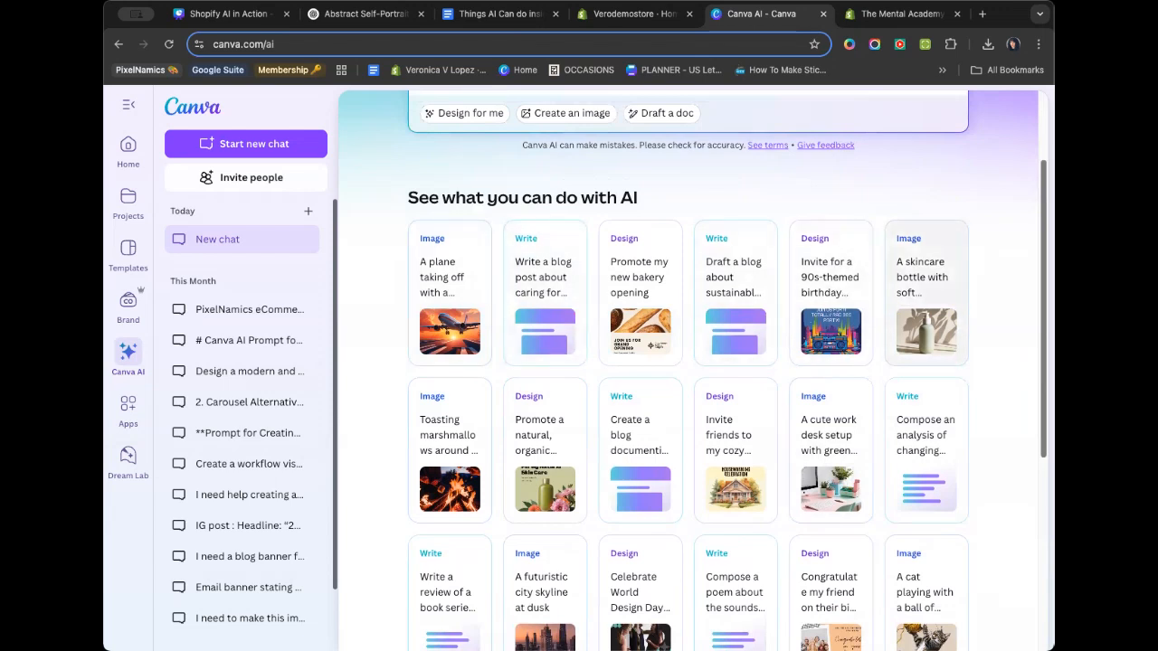
pyautogui.scroll(-2, 926, 289)
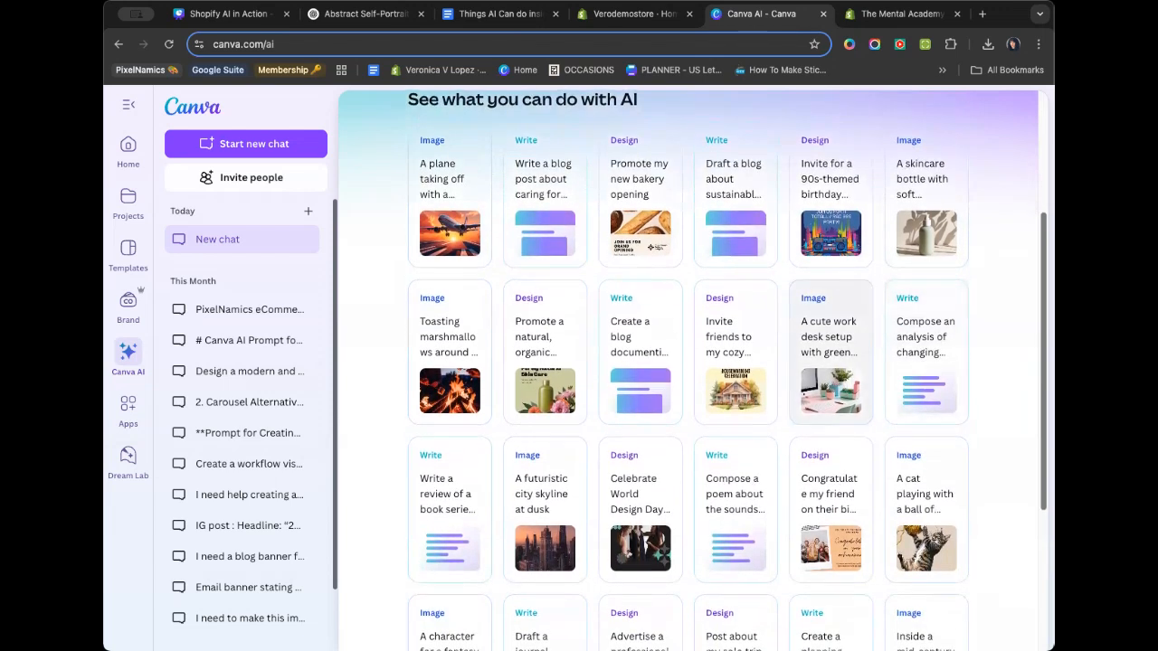
pyautogui.scroll(-3, 926, 290)
pyautogui.scroll(-5, 926, 416)
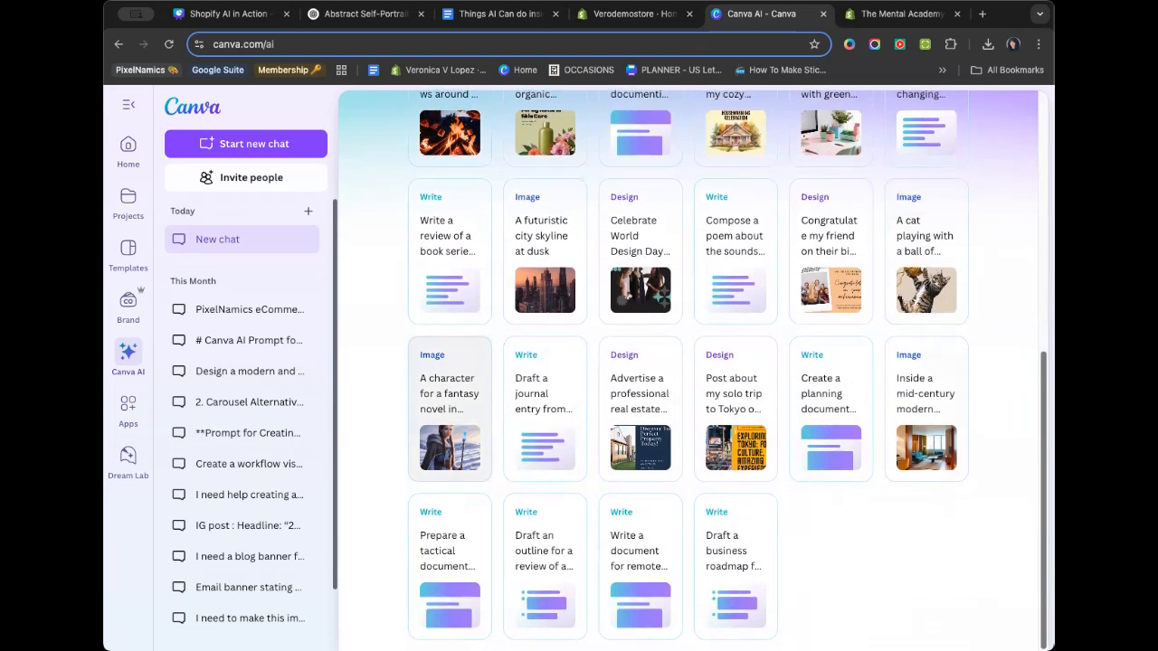
pyautogui.scroll(3, 641, 407)
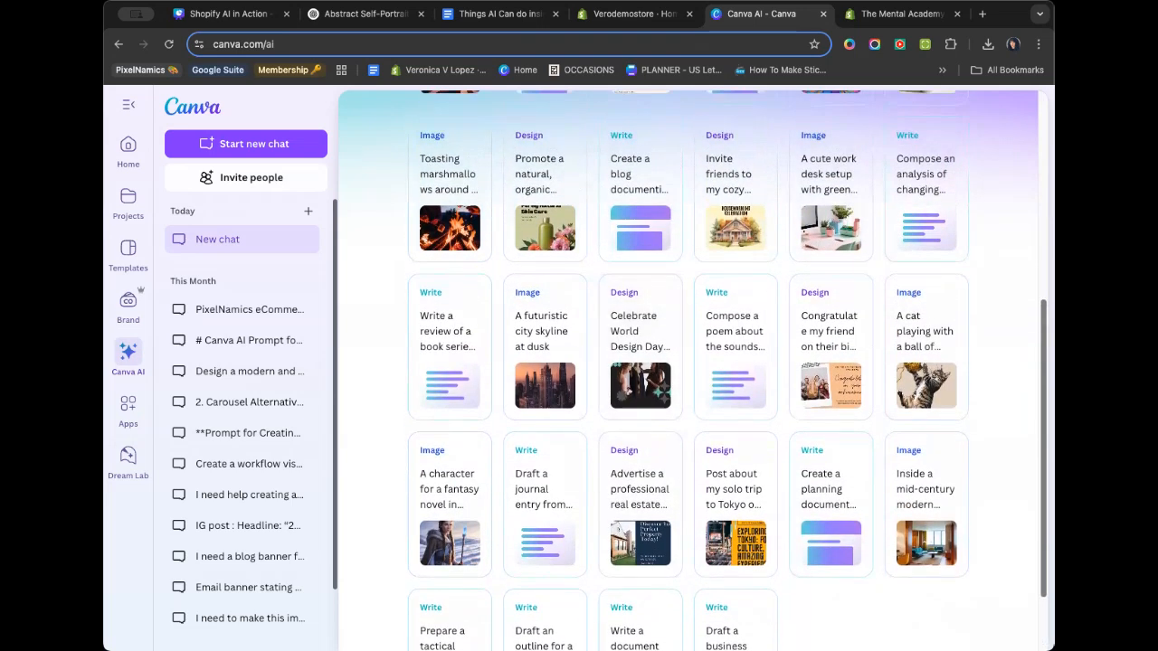
pyautogui.scroll(5, 687, 371)
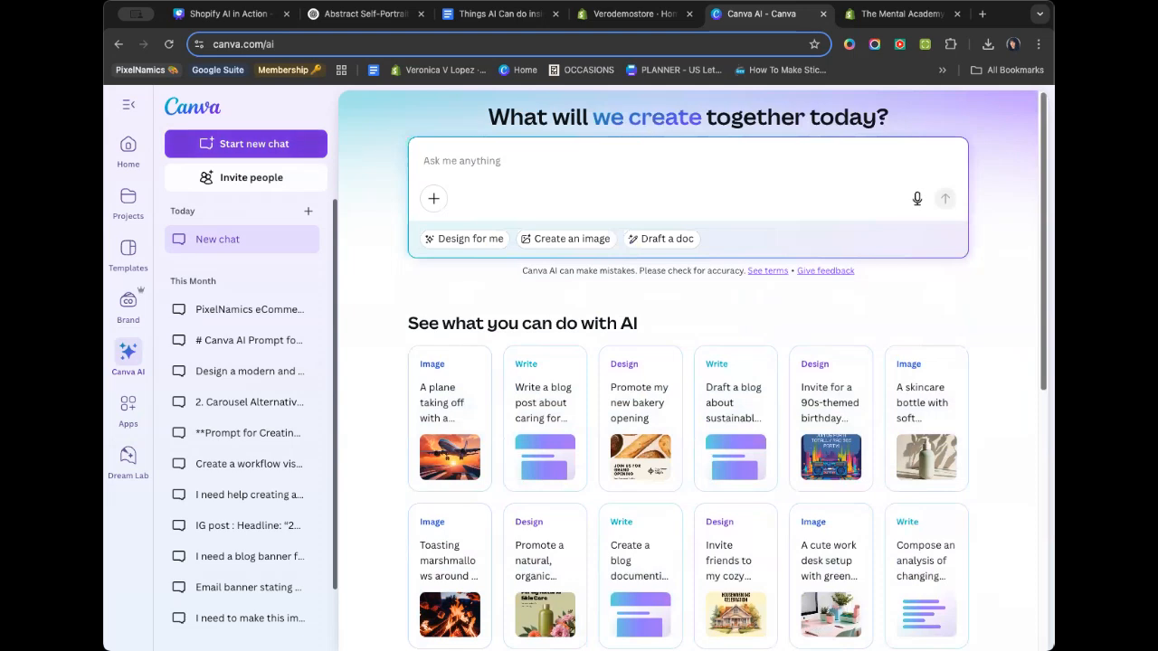
# Switch to the Shopify AI in Action presentation and advance to the slide "From Hustling to Flow".
pyautogui.click(226, 13)
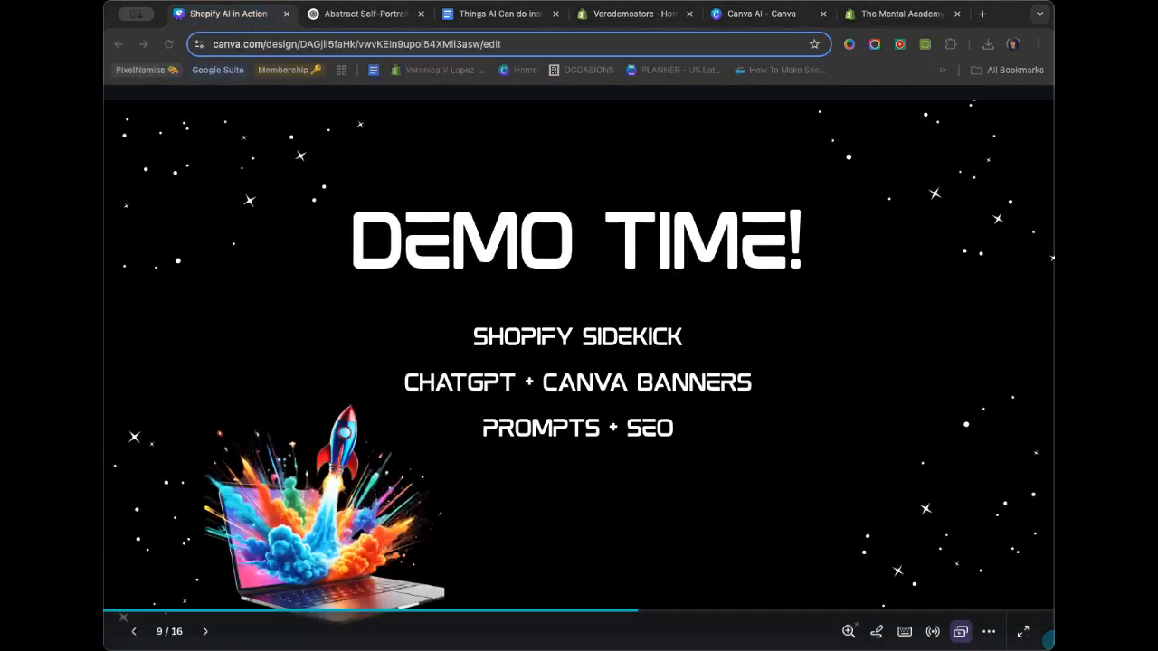
pyautogui.press('Right')
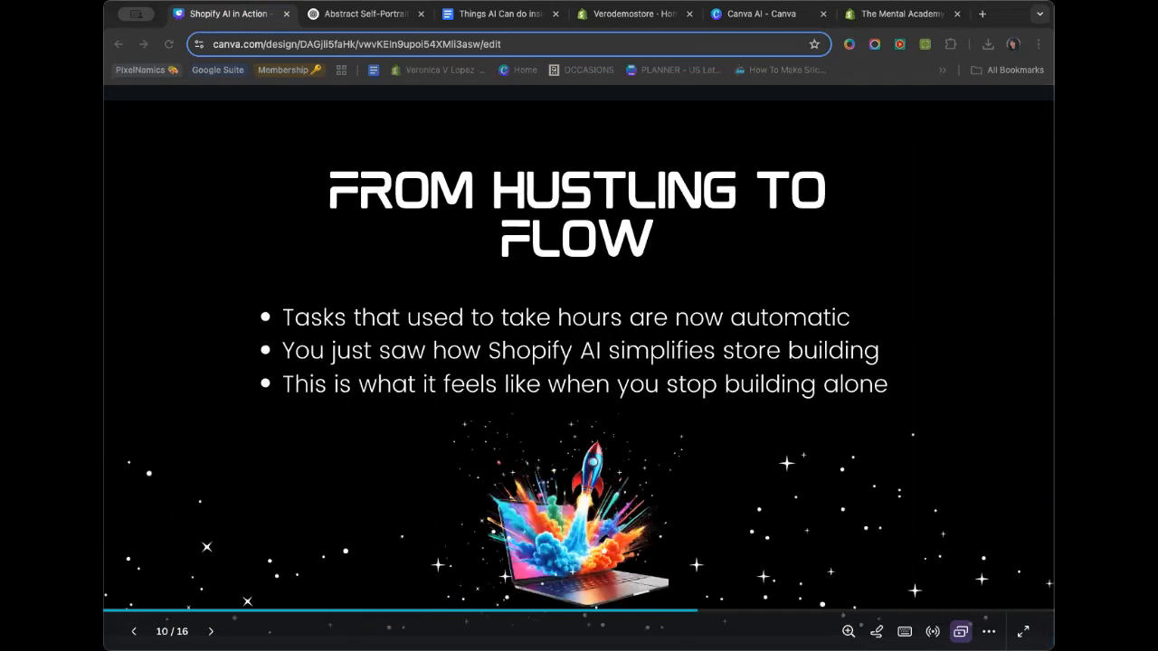